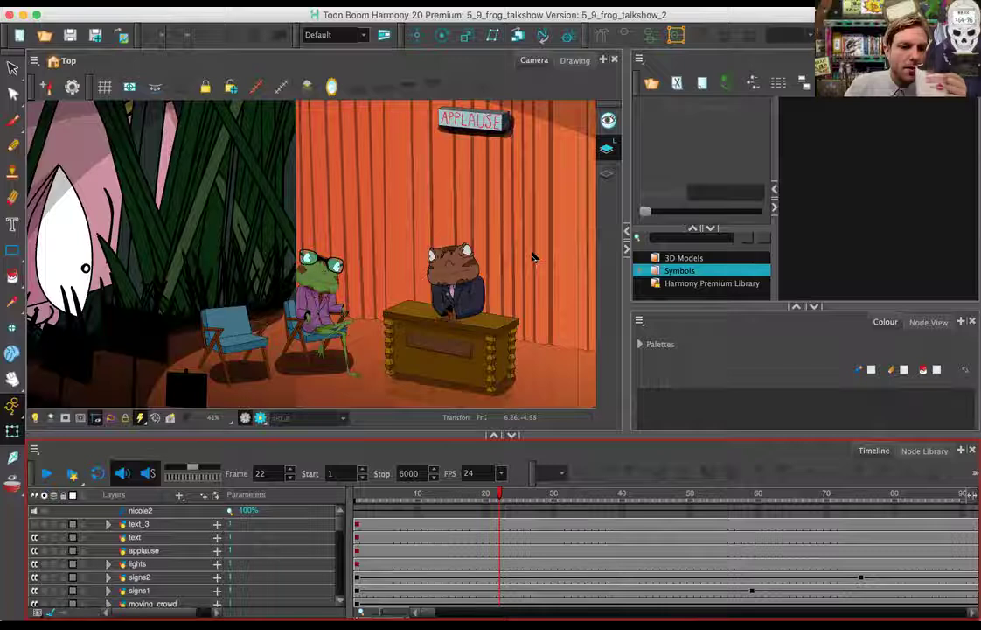
Step: Go to frame 53 and turn on the render preview of the talk show scene in the camera view
drag(498, 492, 692, 480)
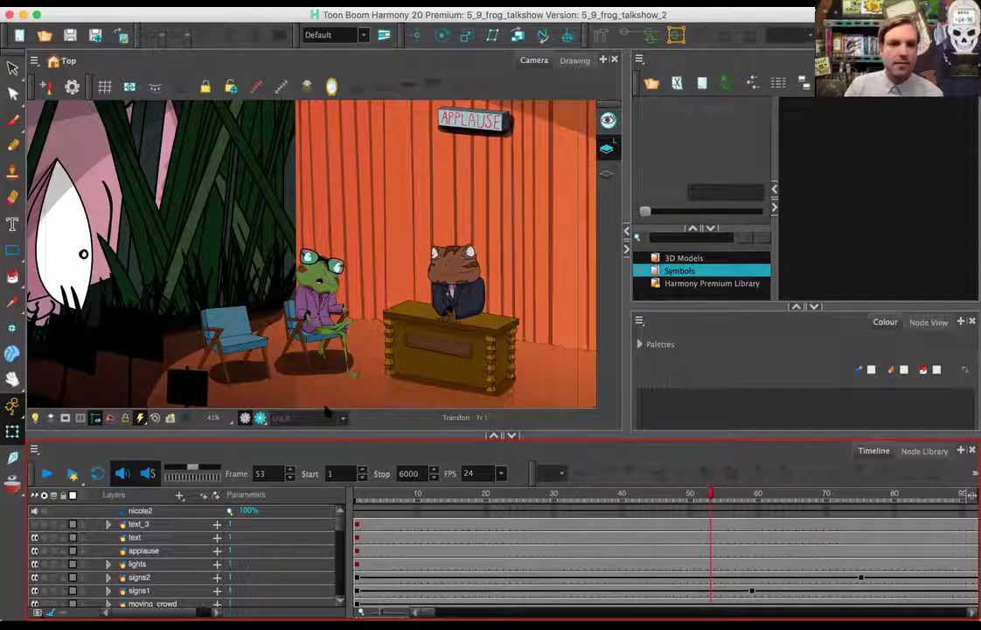
click(260, 418)
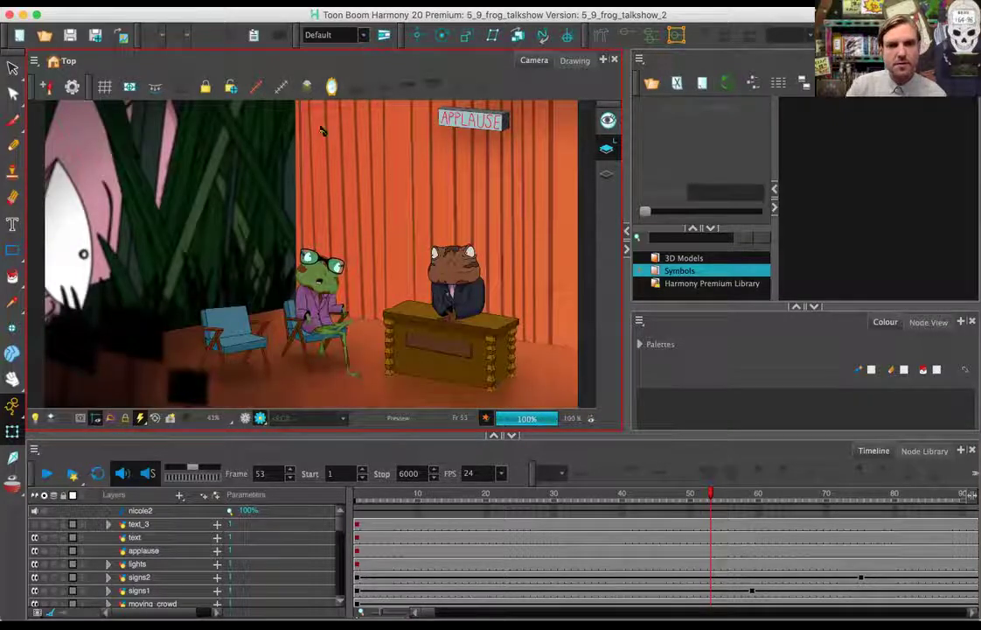
key(2)
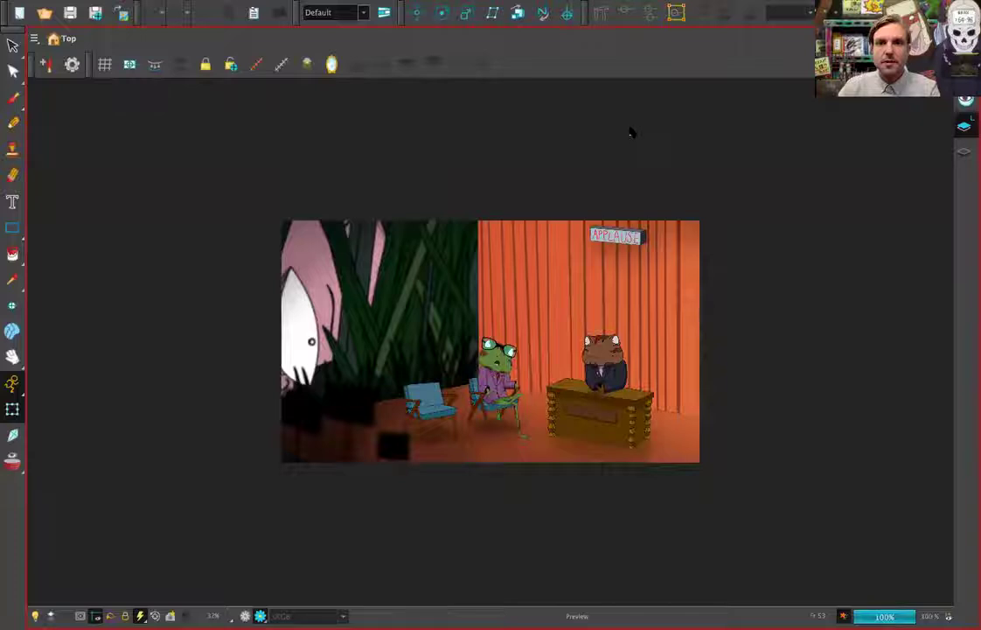
Step: Zoom in on the frog guest's mouth and jacket to examine the image quality of the rendered preview
click(646, 110)
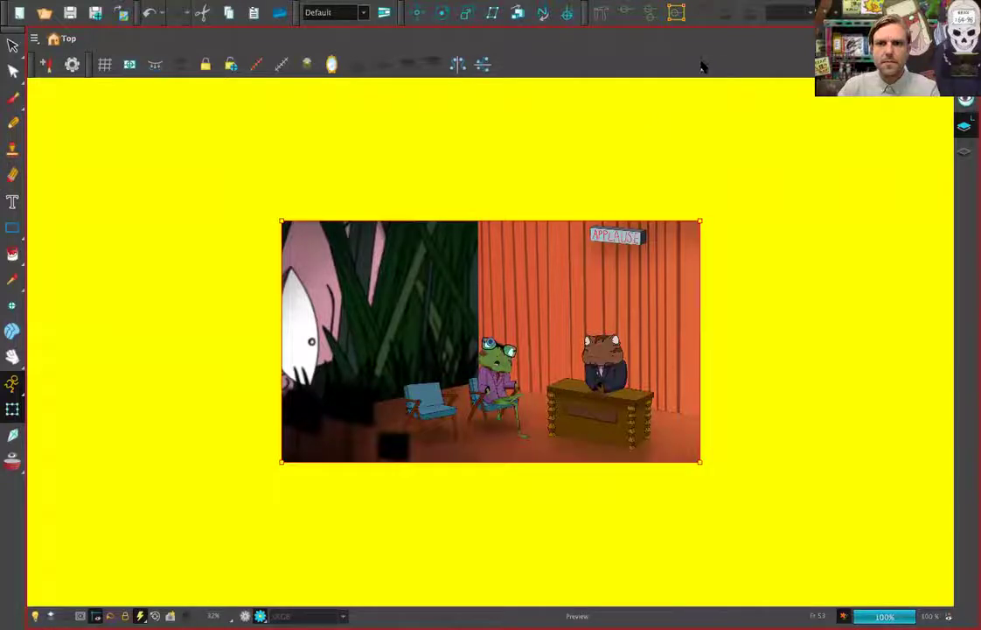
key(2)
key(2)
key(2)
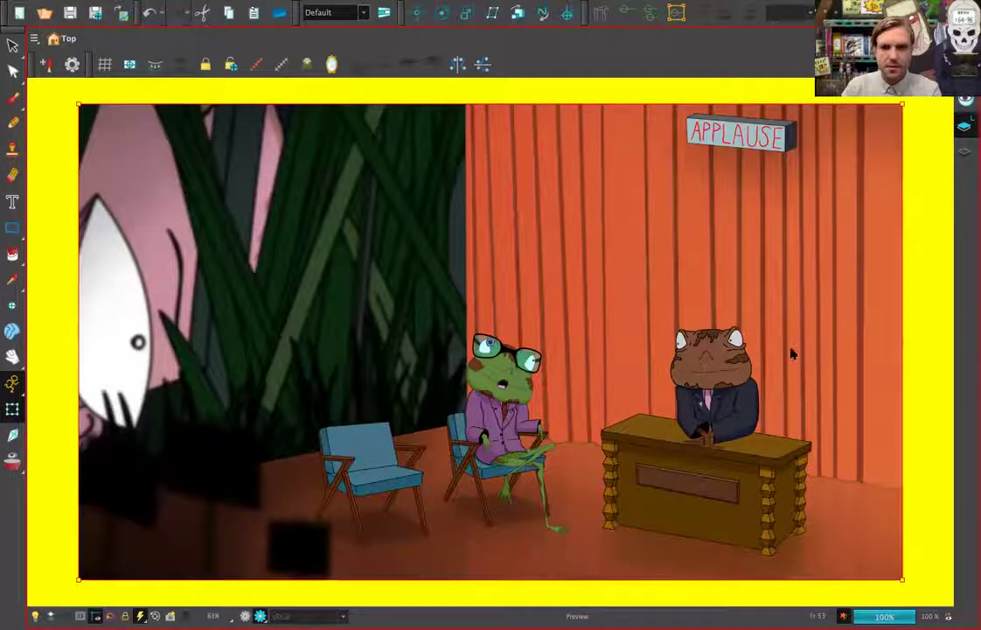
key(2)
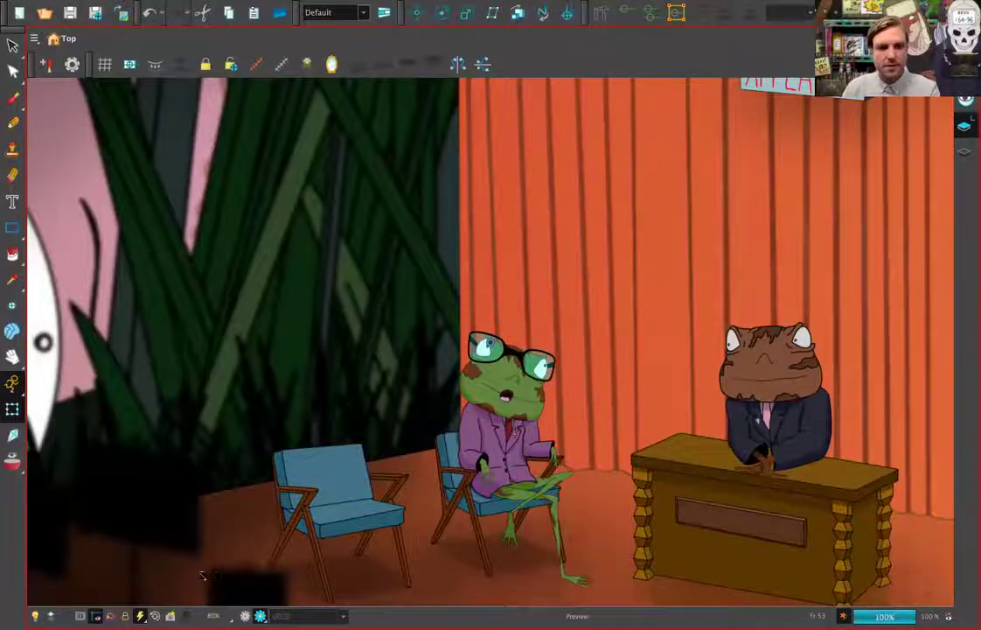
key(2)
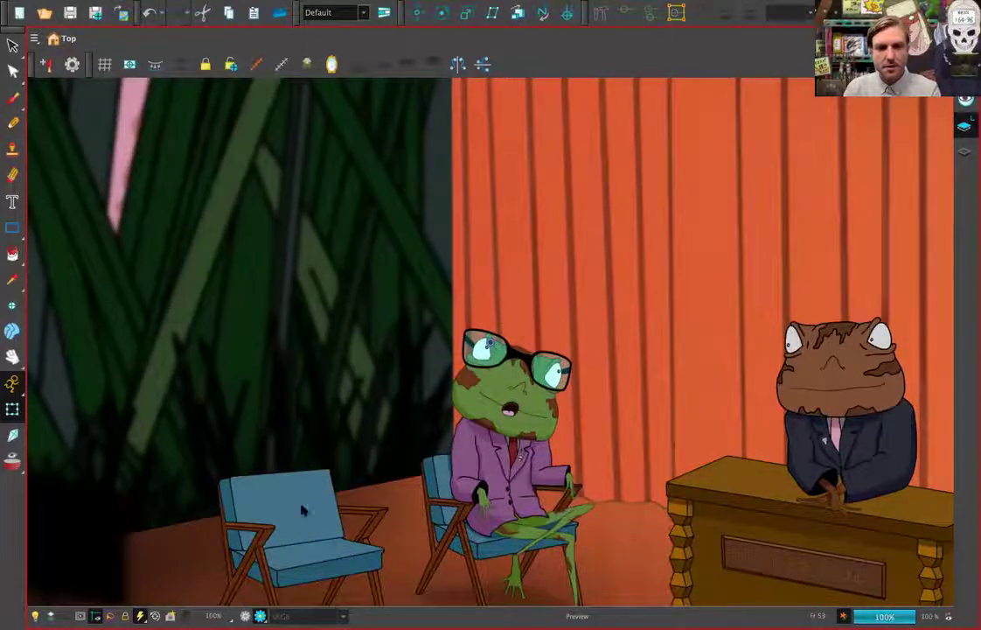
drag(714, 425, 653, 341)
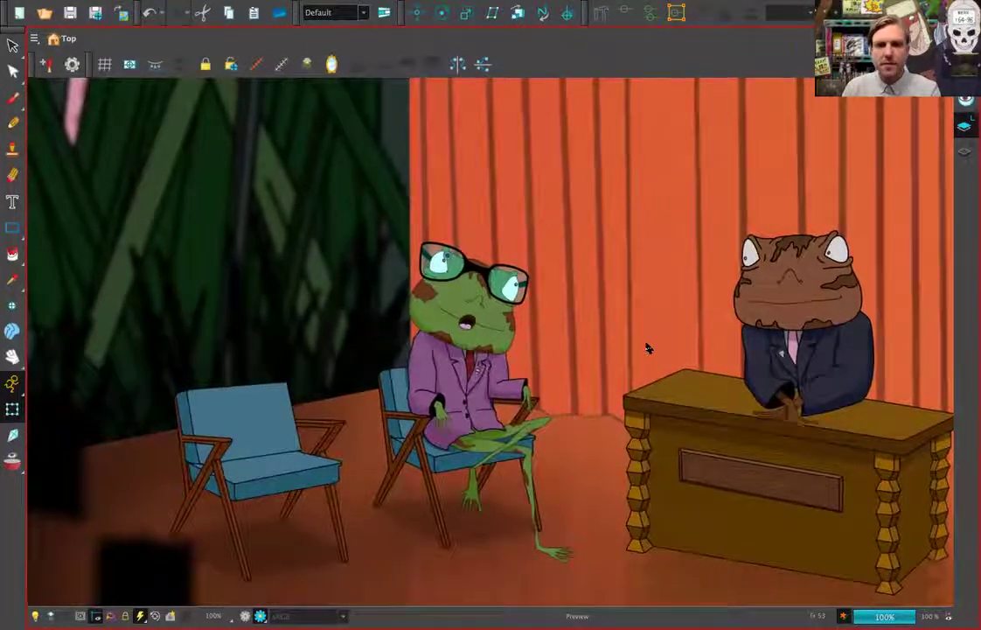
key(2)
key(2)
key(2)
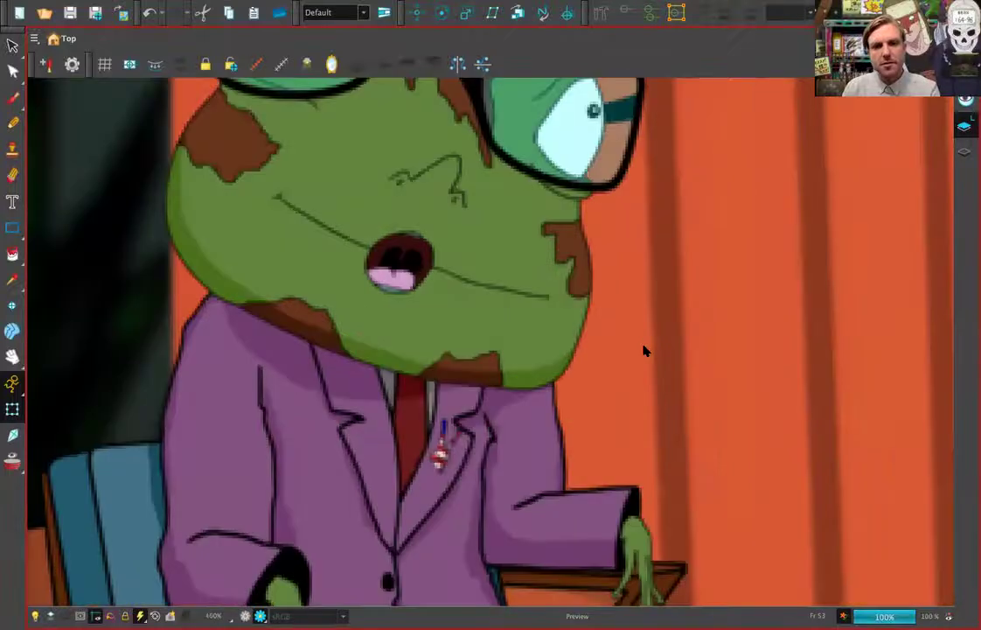
key(2)
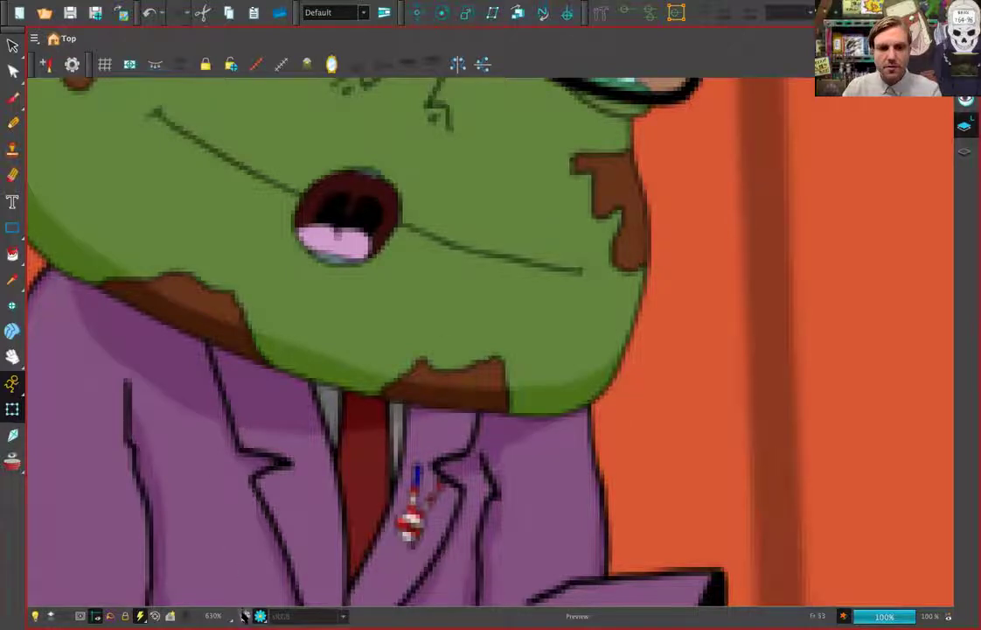
Step: Switch the camera view out of render preview and examine the frog's line work at close range
click(259, 616)
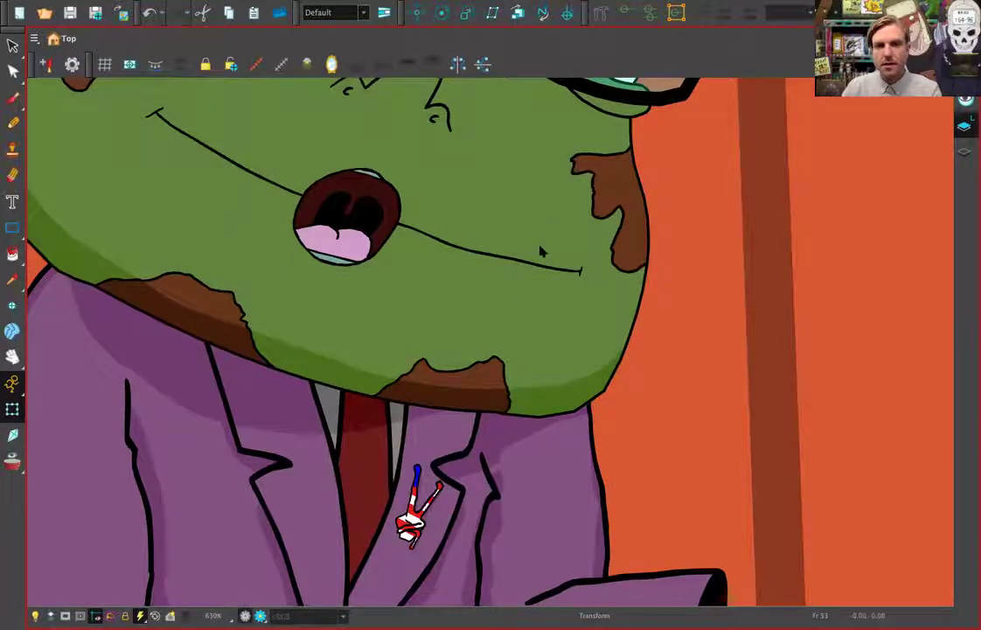
key(2)
key(2)
key(2)
key(2)
key(2)
key(1)
key(1)
key(1)
key(1)
key(1)
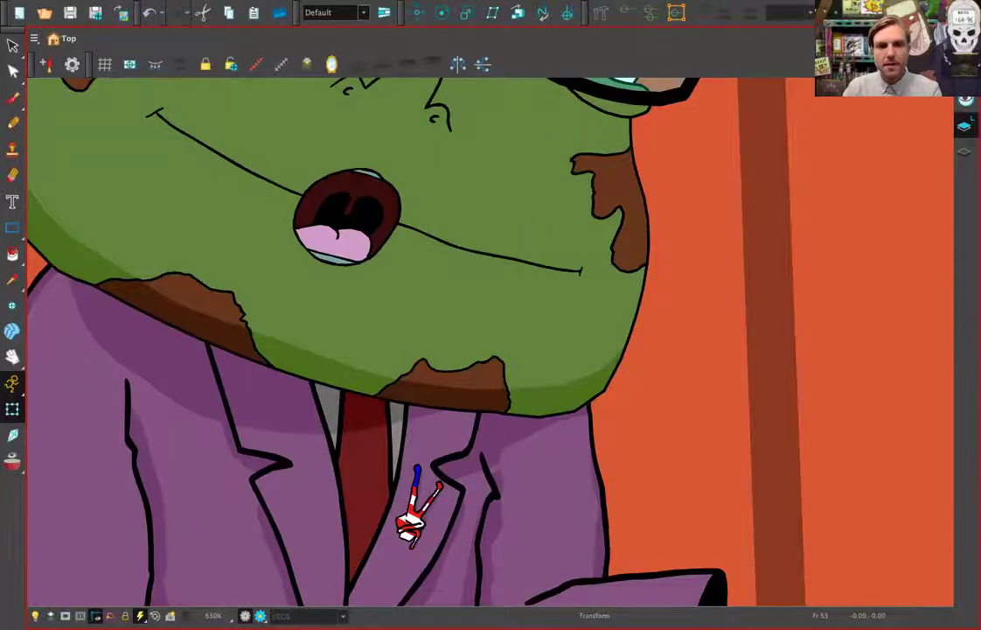
Step: Zoom back out in render preview to examine both frogs, the chairs and the desk together
key(1)
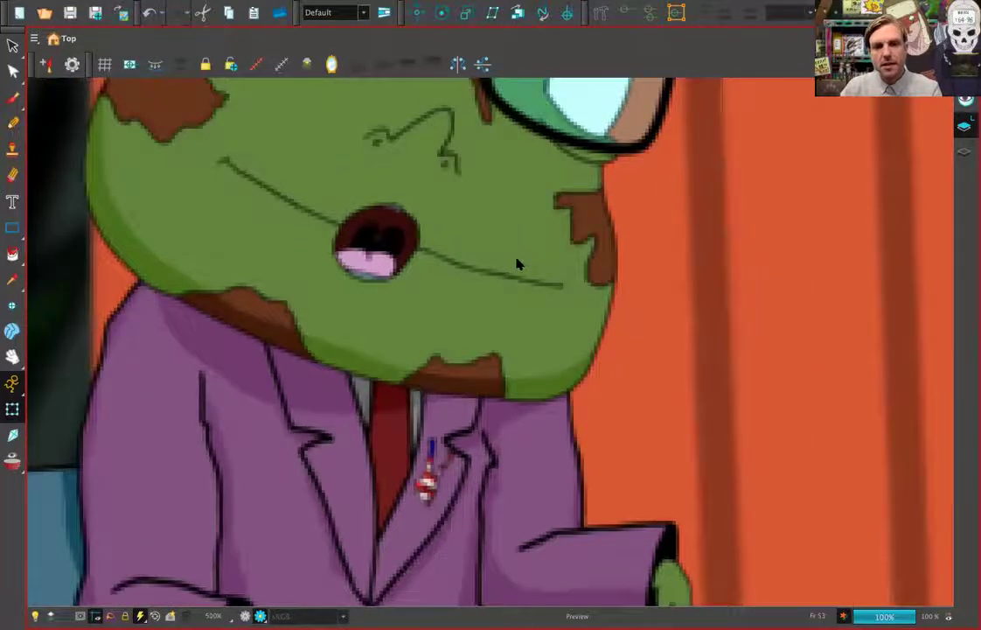
key(1)
key(1)
key(1)
key(1)
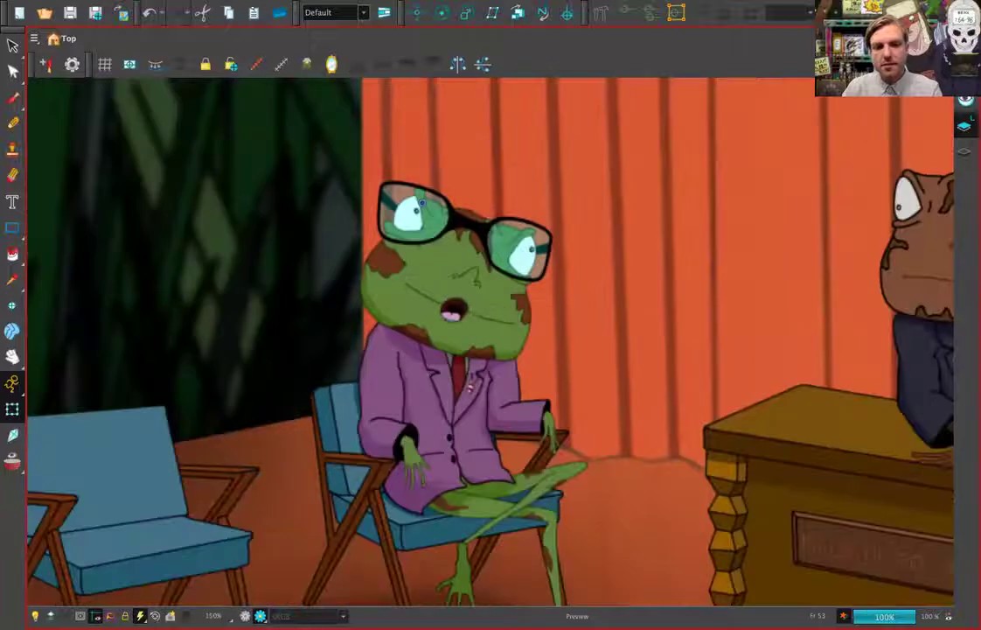
key(1)
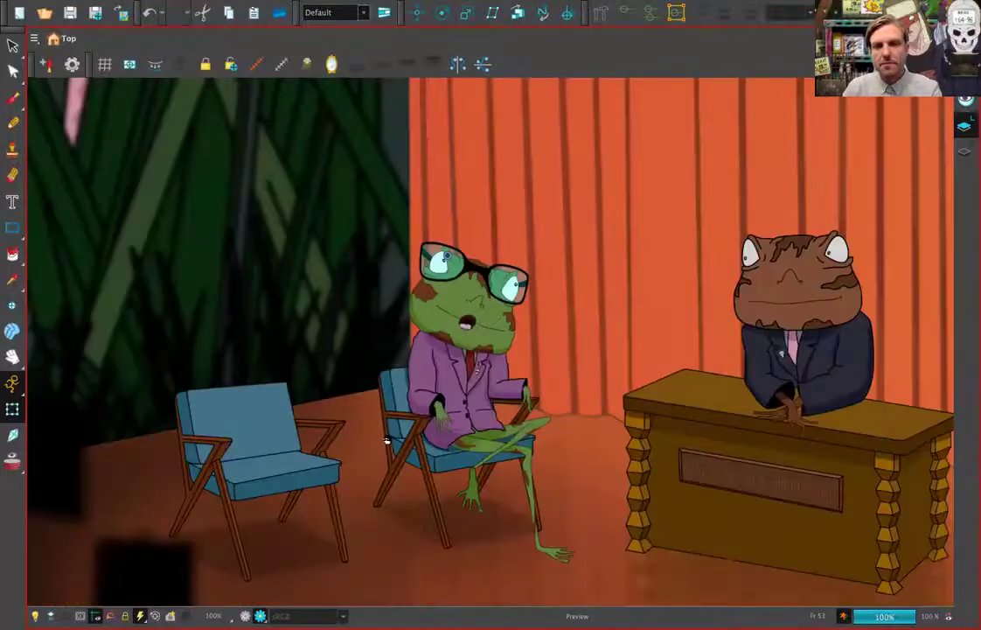
key(shift+n)
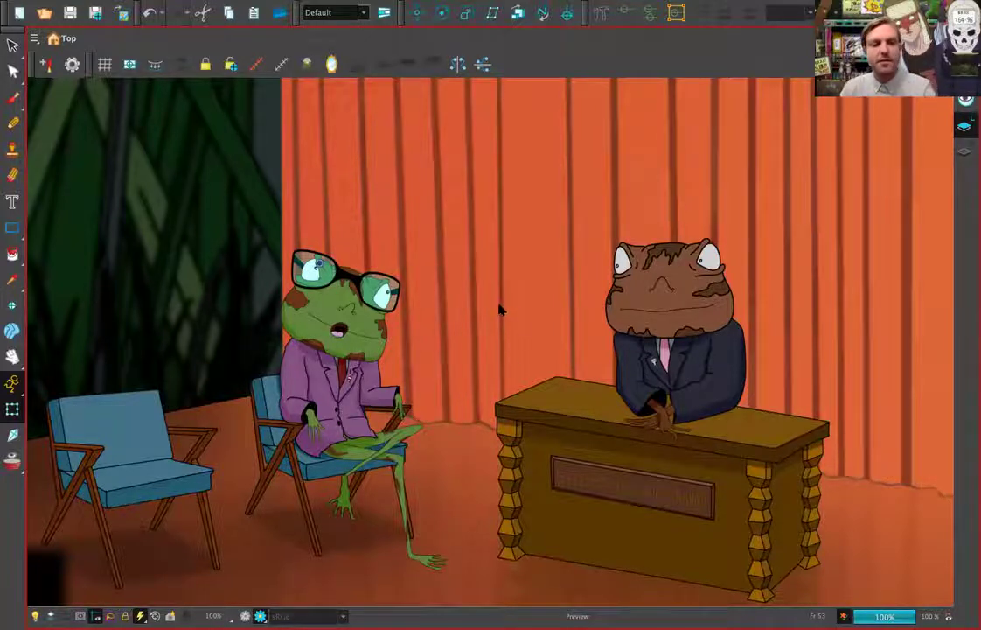
scroll(500, 310, down, 1)
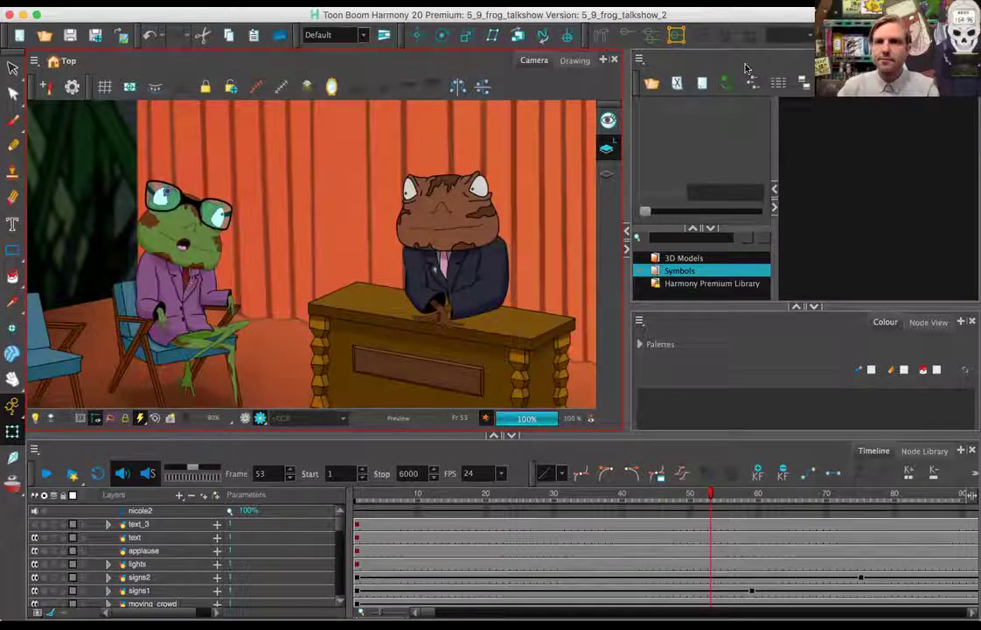
Step: Select the Camera-P peg at frame 1 and open a Top view alongside the camera view
drag(340, 522, 333, 596)
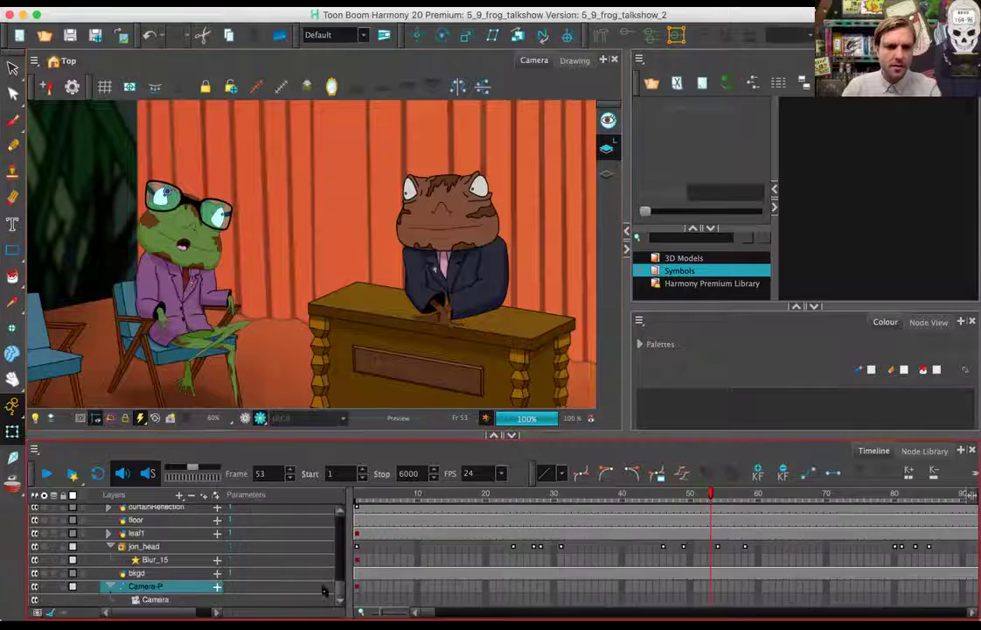
click(357, 494)
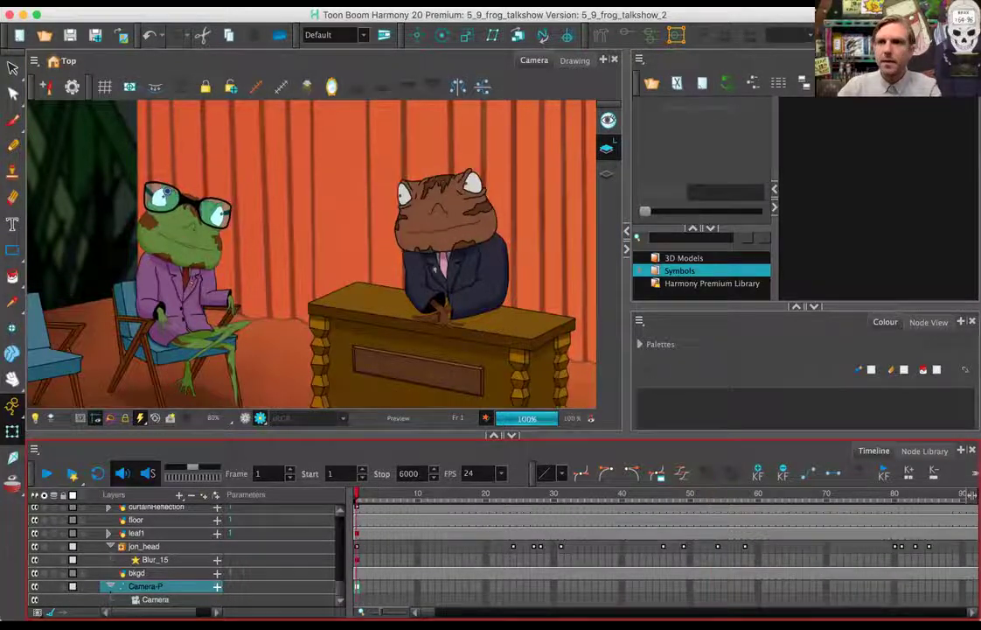
click(882, 60)
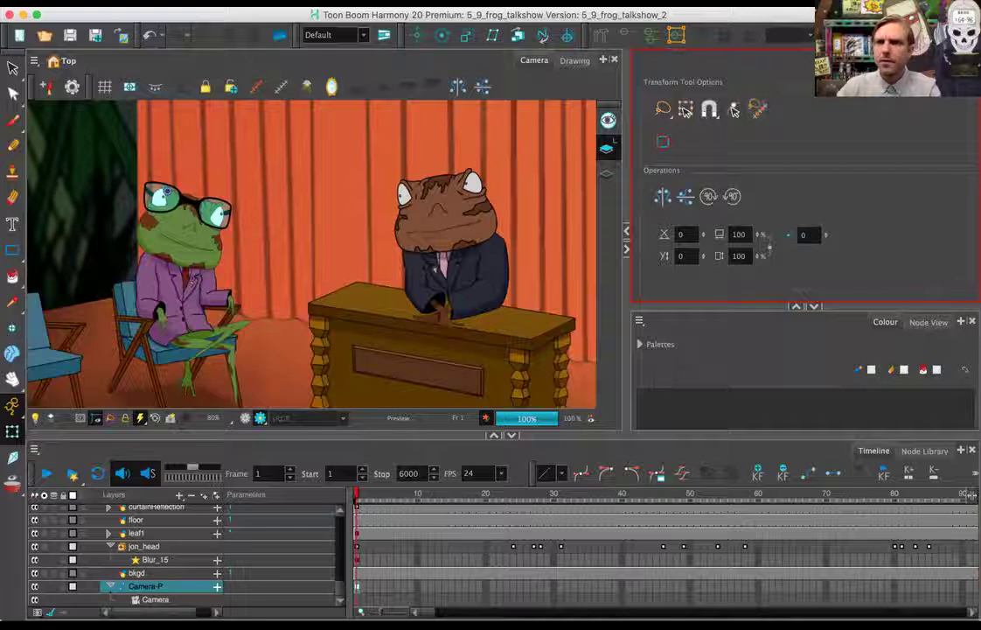
click(960, 450)
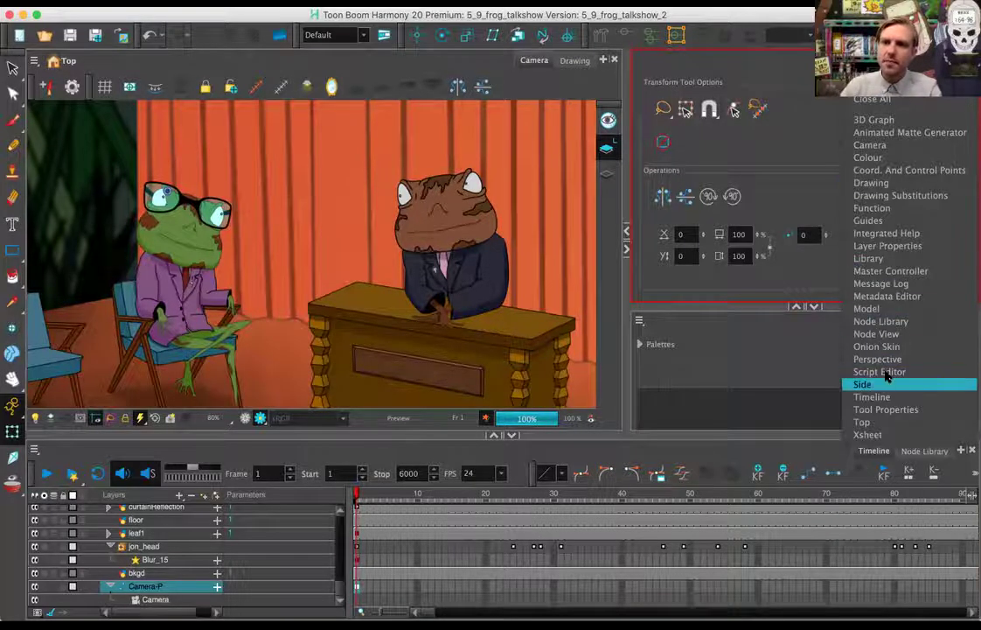
key(Escape)
click(918, 61)
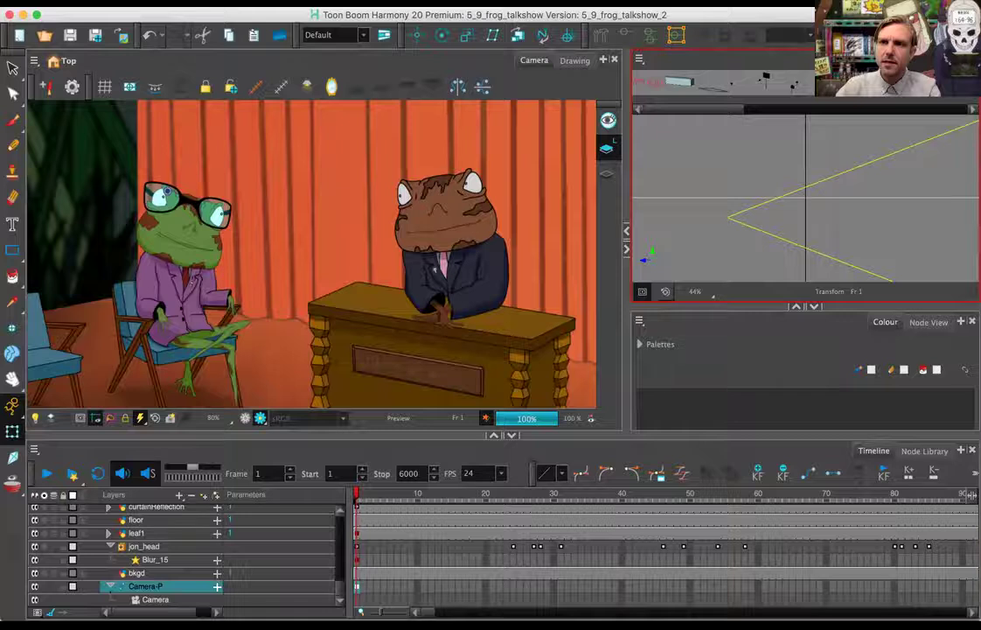
click(960, 59)
click(862, 421)
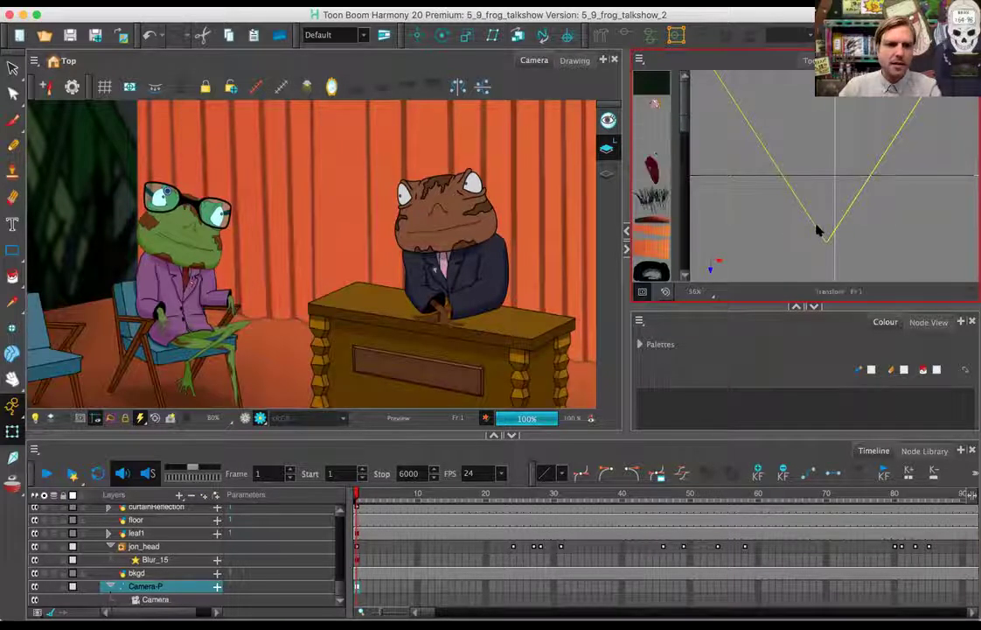
Step: Move the Camera-P peg forward toward the set in the Top view
click(159, 599)
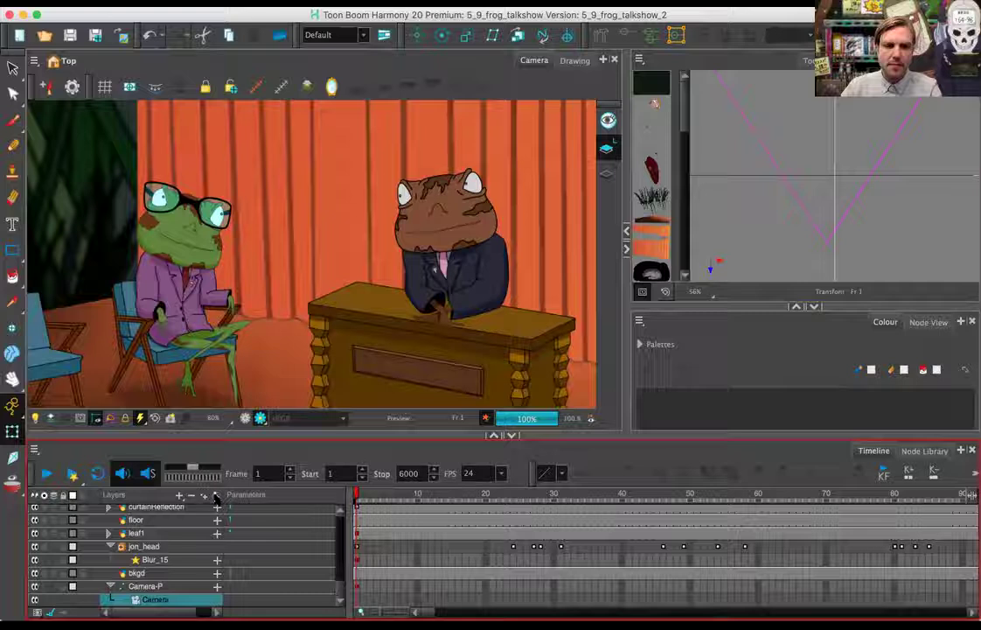
click(160, 586)
click(828, 211)
drag(828, 211, 822, 181)
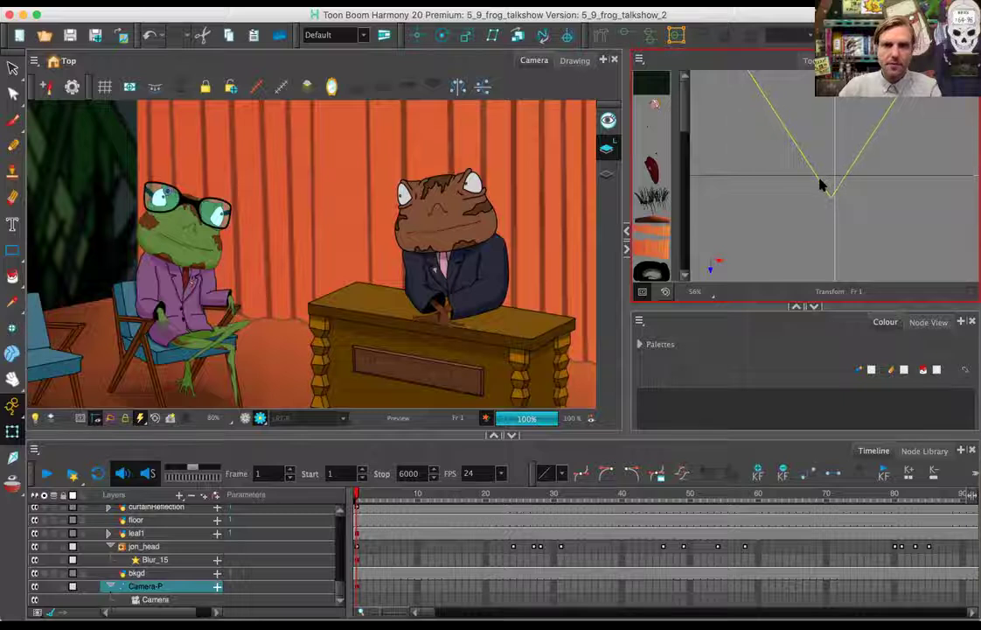
Step: Nudge the camera slightly so it frames the frog guest's glasses, and inspect the rendered close-up
click(259, 418)
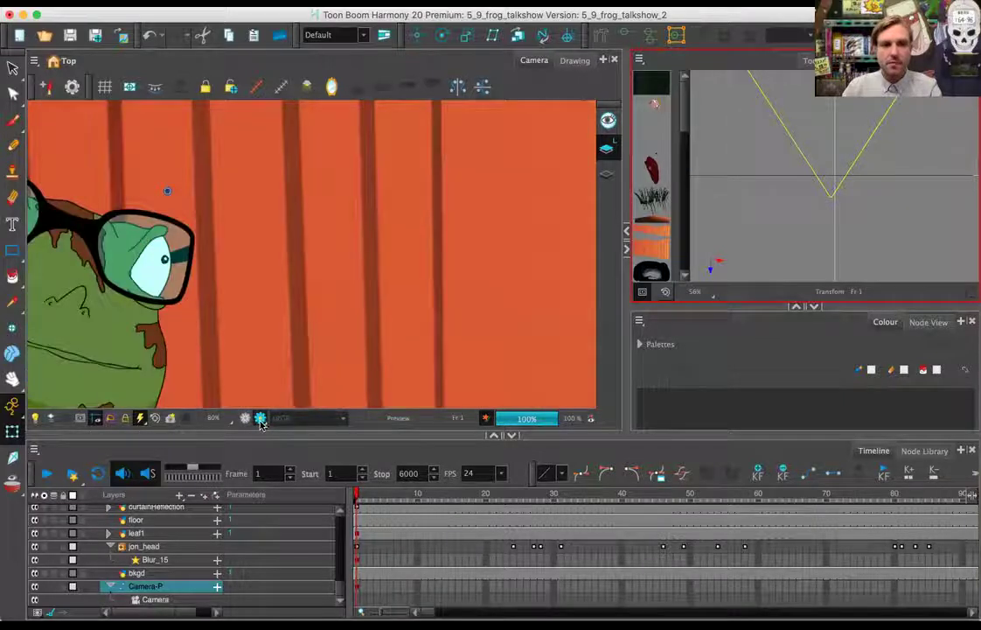
mouse_move(818, 180)
mouse_down()
mouse_move(806, 184)
mouse_move(813, 169)
mouse_move(814, 180)
mouse_up()
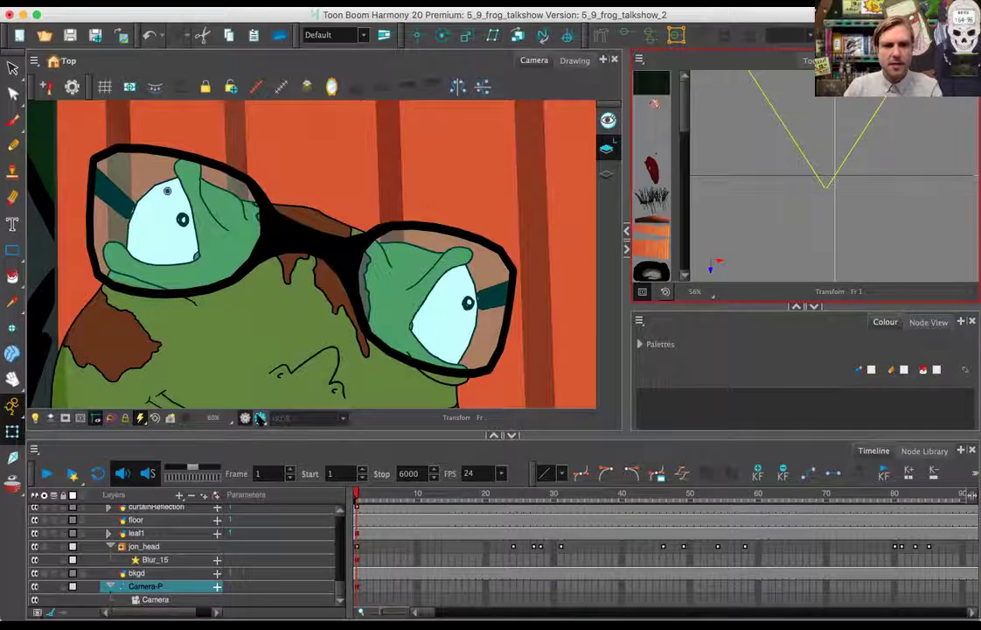
click(261, 419)
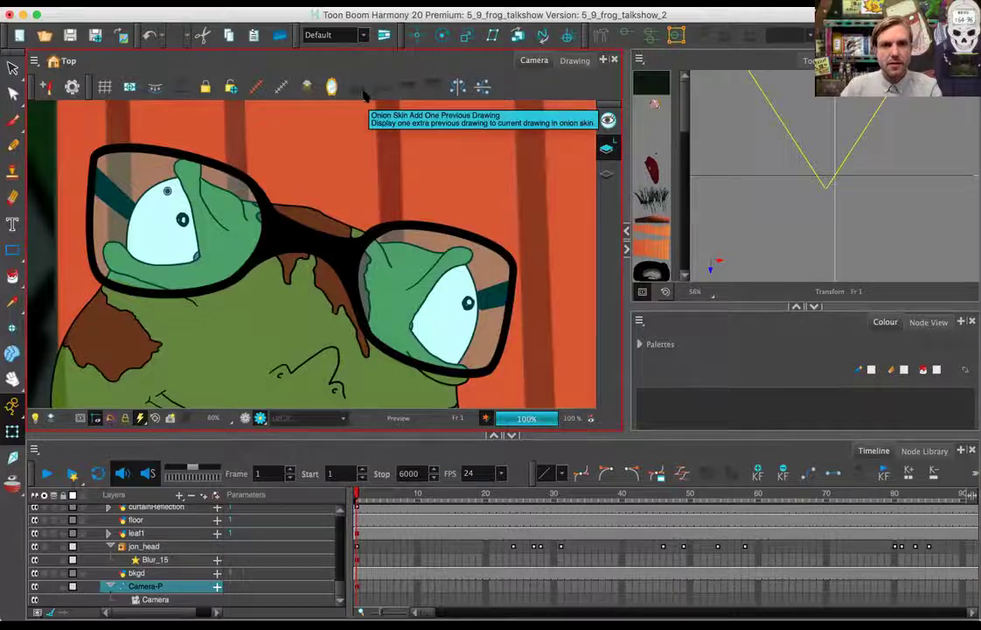
key(shift+z)
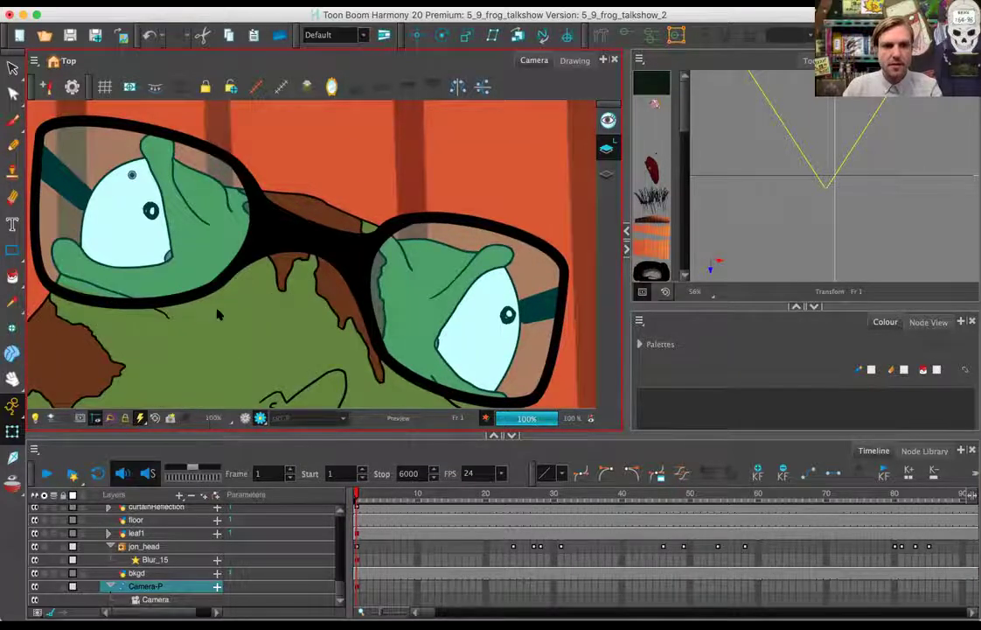
drag(230, 312, 244, 292)
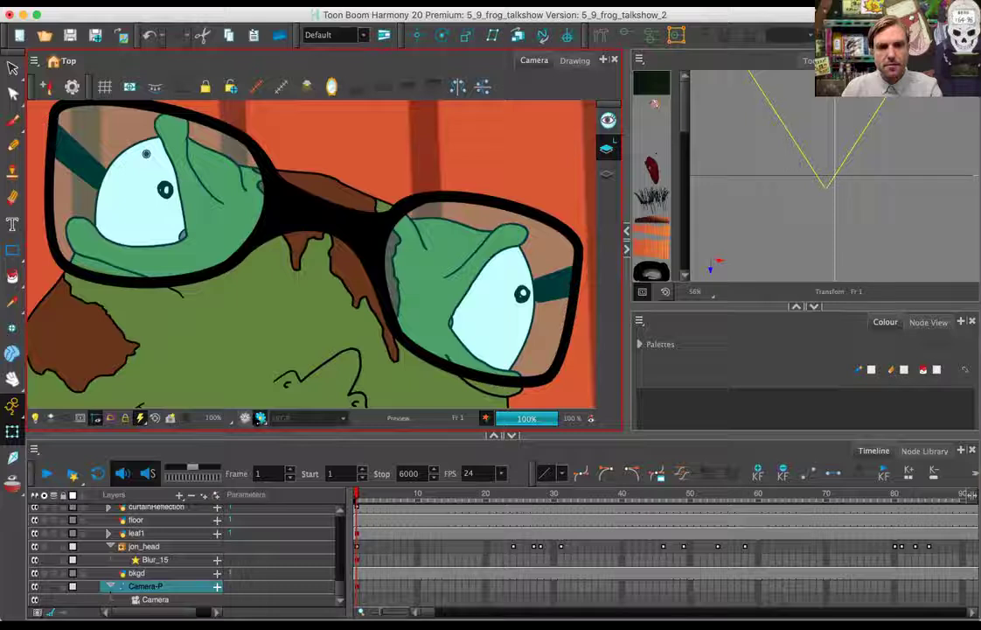
Step: Pull the camera far back in the Top view and zoom the camera view out to show the whole stage
drag(819, 188, 826, 297)
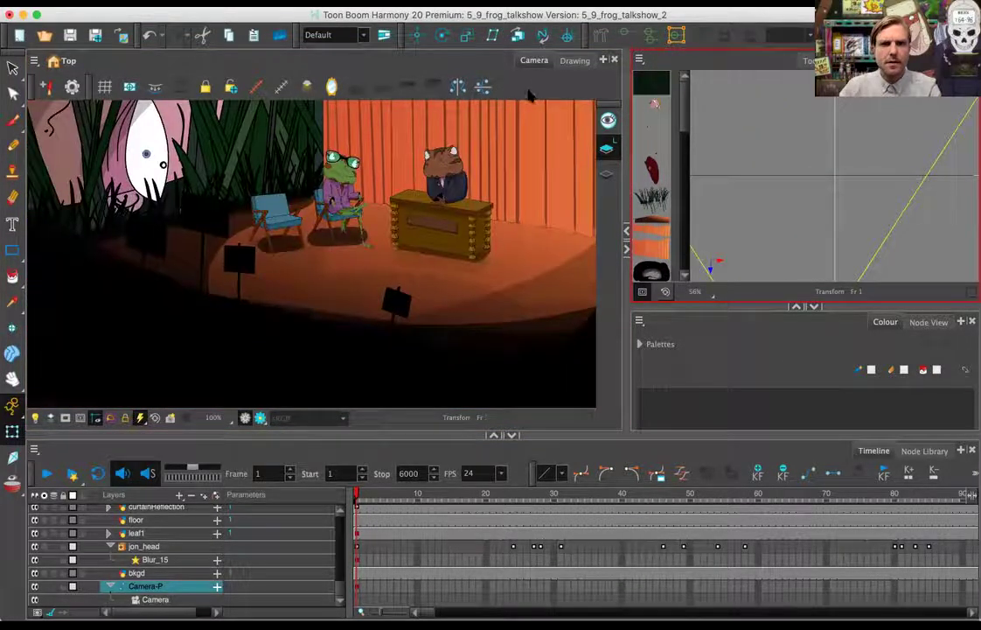
click(530, 93)
key(1)
key(1)
key(1)
key(1)
key(space)
drag(489, 149, 532, 173)
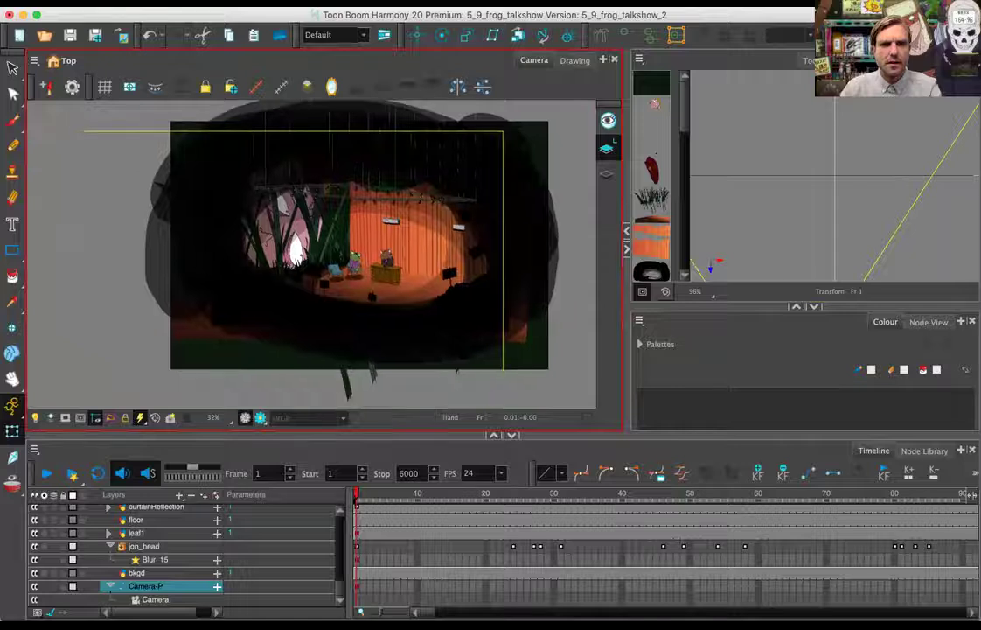
Step: Shift the camera sideways and slightly forward in the Top view to reframe the stage, and switch to the Side view
drag(741, 196, 885, 254)
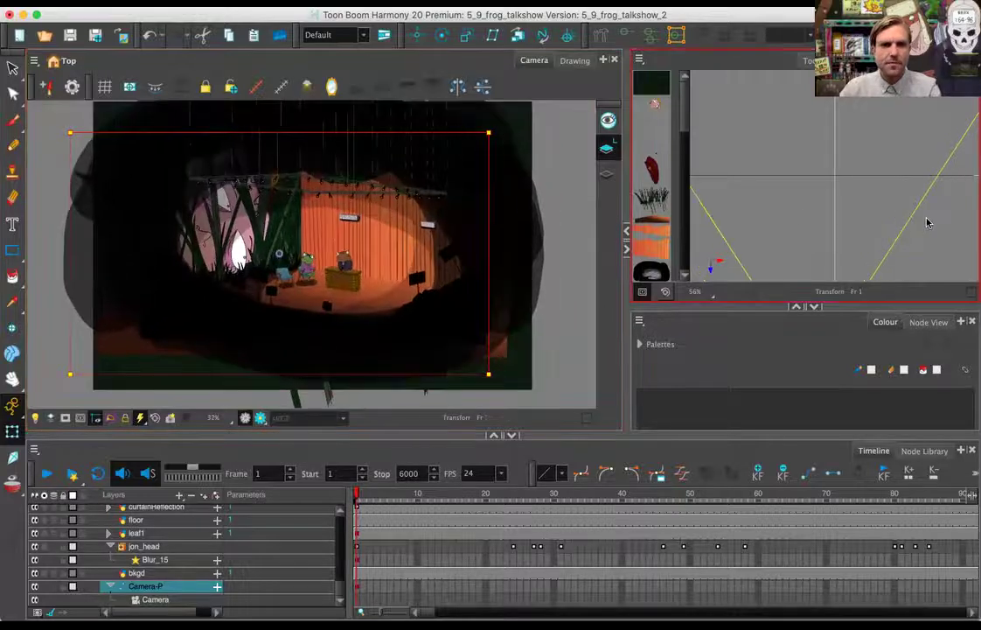
drag(932, 221, 935, 179)
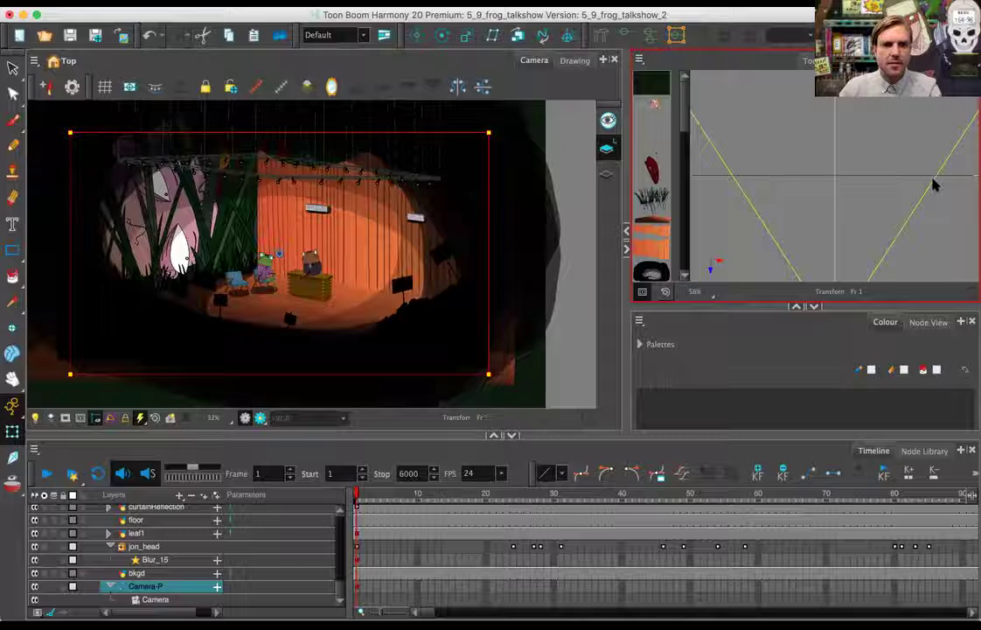
click(929, 61)
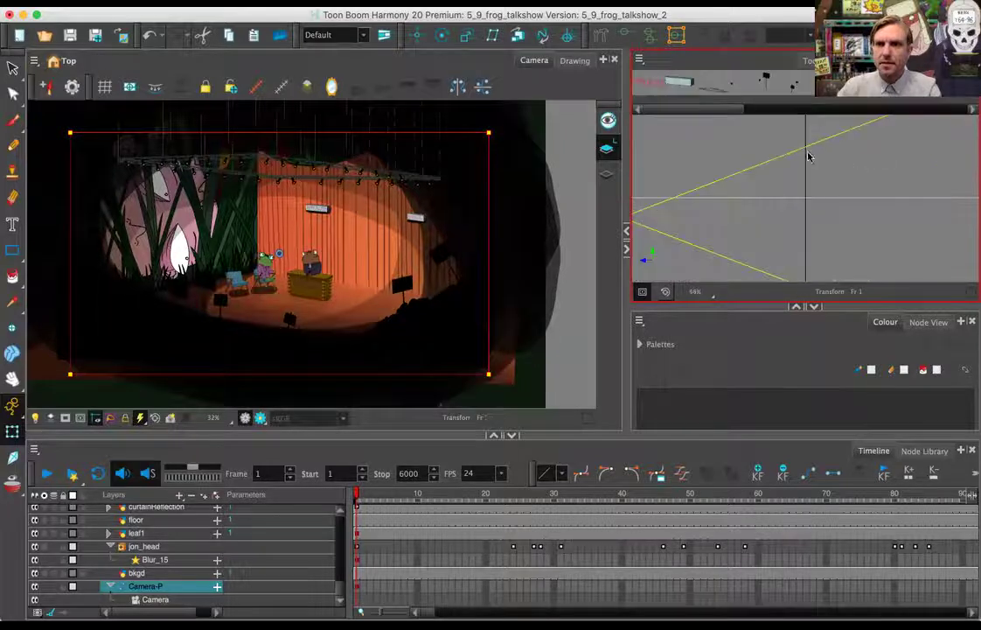
Step: Shift the camera slightly with the Camera-P peg to reframe the stage, and enlarge the stage in the Camera view
drag(793, 154, 804, 142)
click(331, 76)
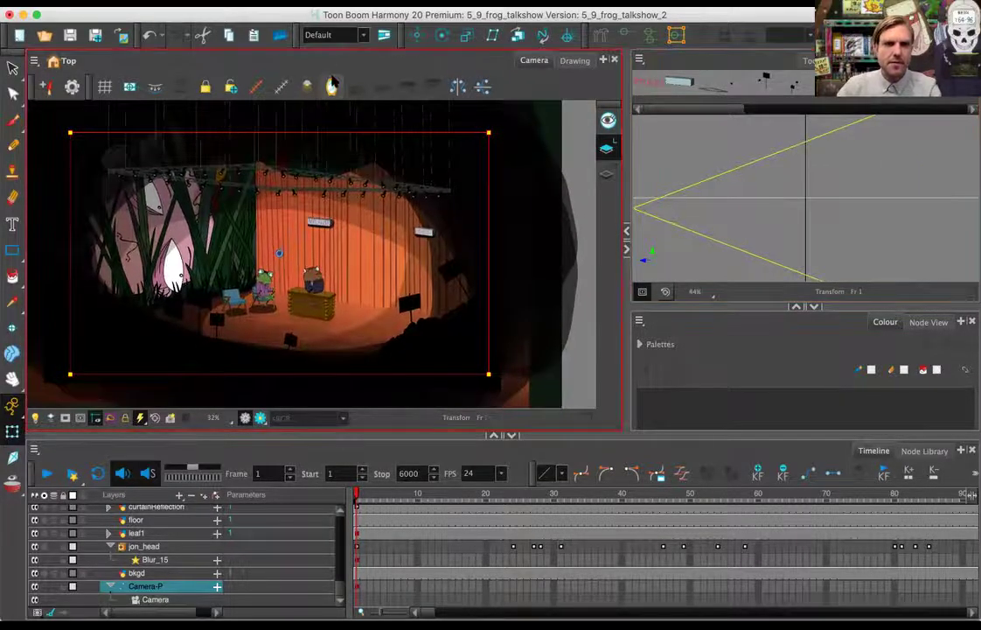
key(2)
key(2)
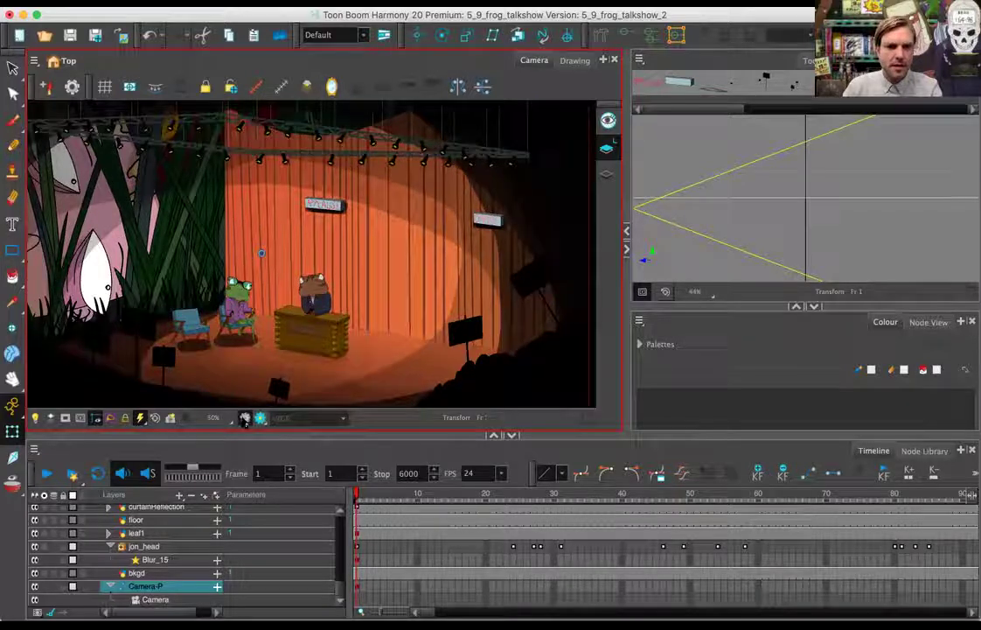
Step: Render the current frame in the Camera view and examine the set, seated frog guest and host desk up close
click(261, 419)
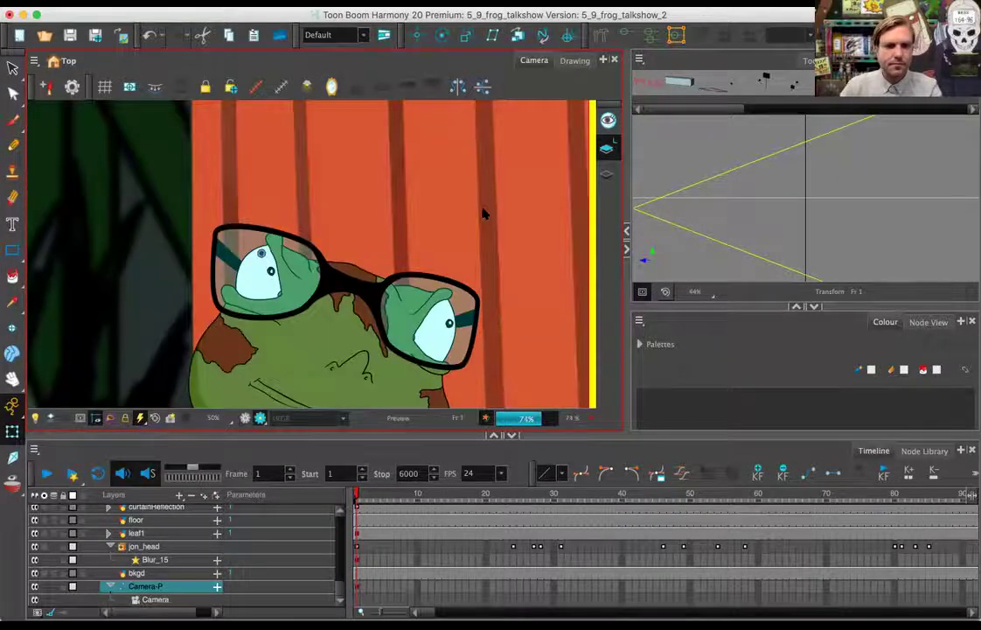
drag(426, 273, 473, 231)
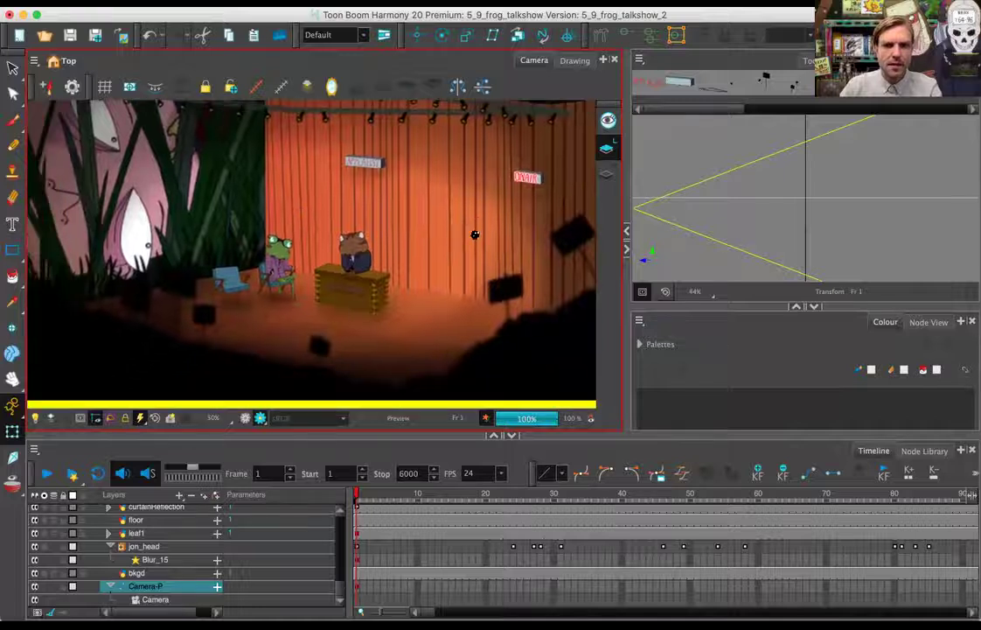
scroll(408, 241, up, 5)
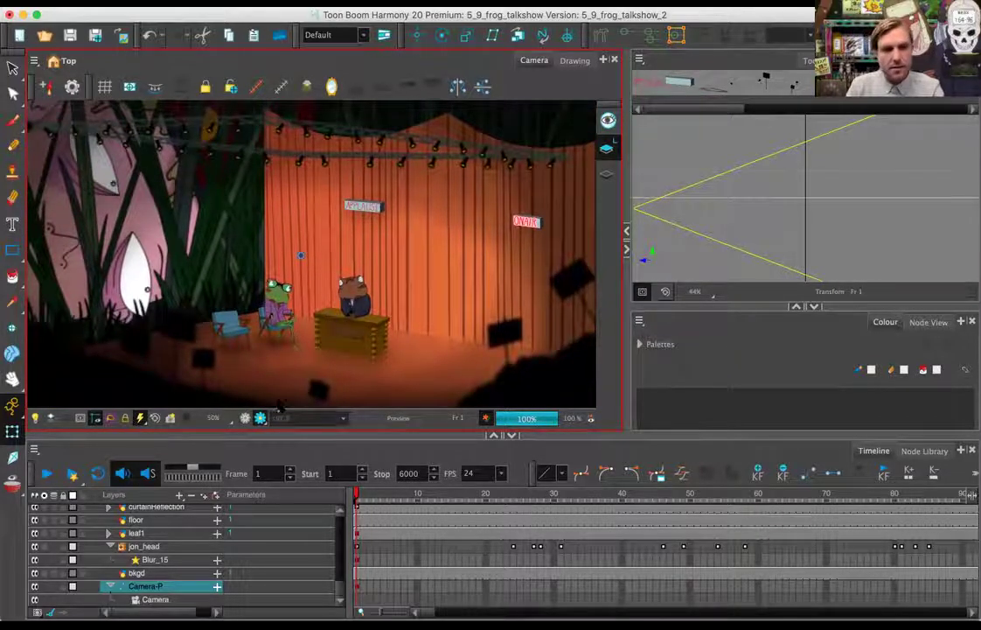
scroll(301, 358, up, 4)
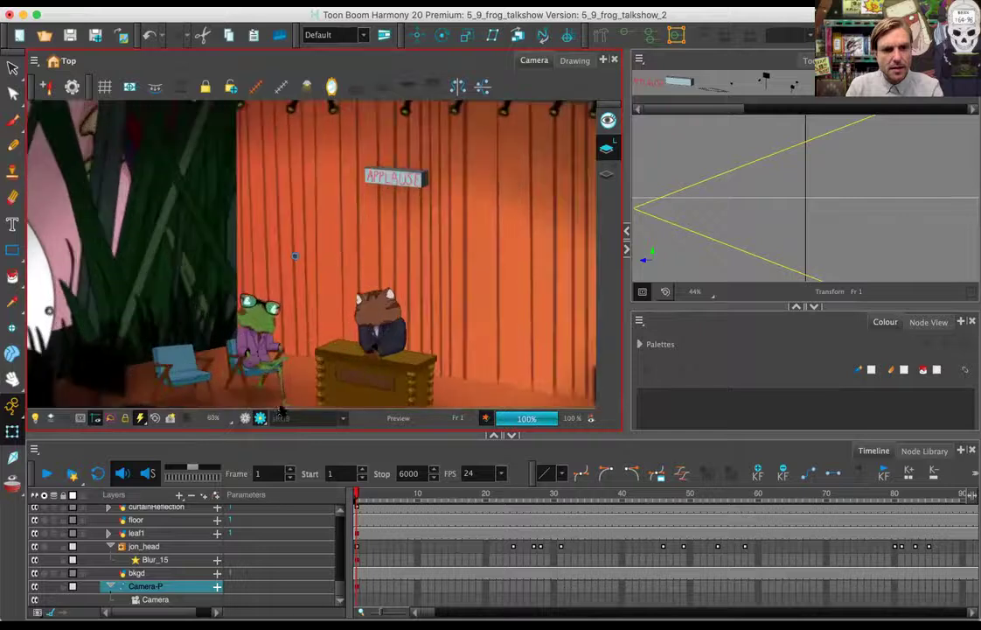
key(shift+m)
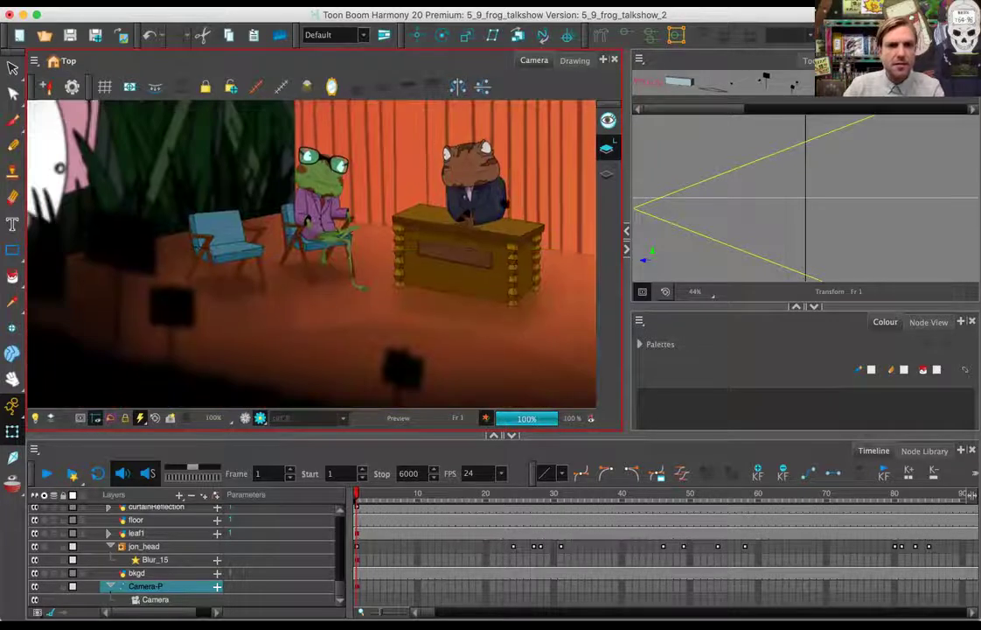
drag(504, 205, 246, 183)
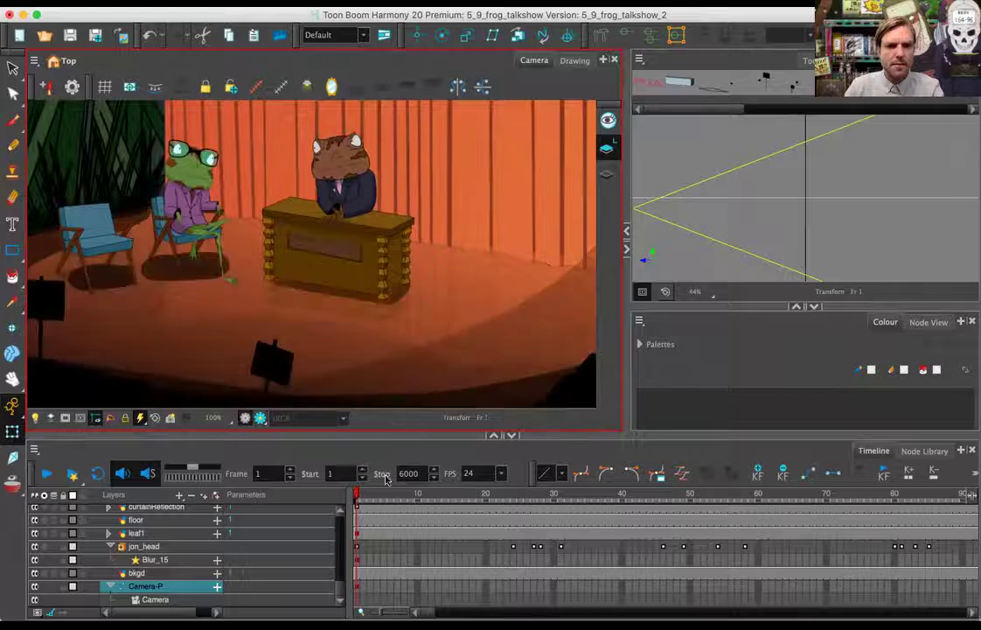
Step: Play back the scene in the unrendered Camera view, first close up on the guests and again with more of the stage framed
click(48, 474)
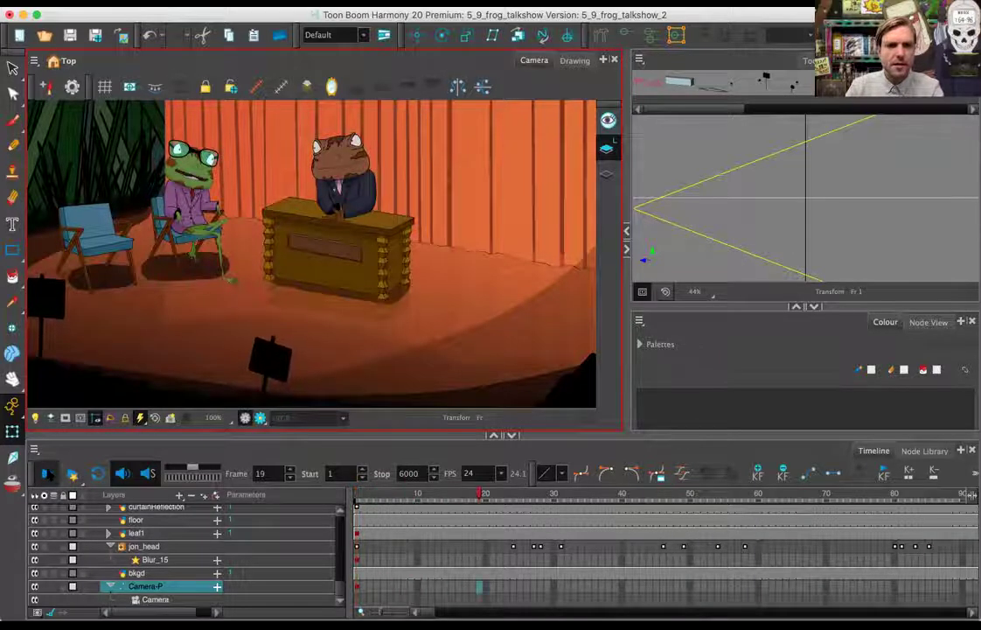
click(48, 473)
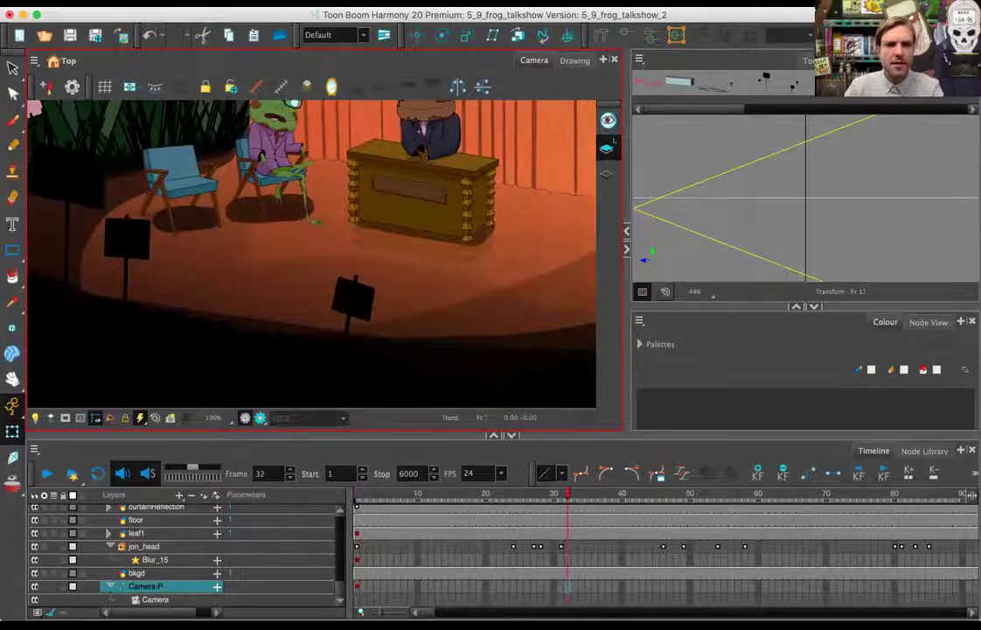
scroll(219, 402, down, 3)
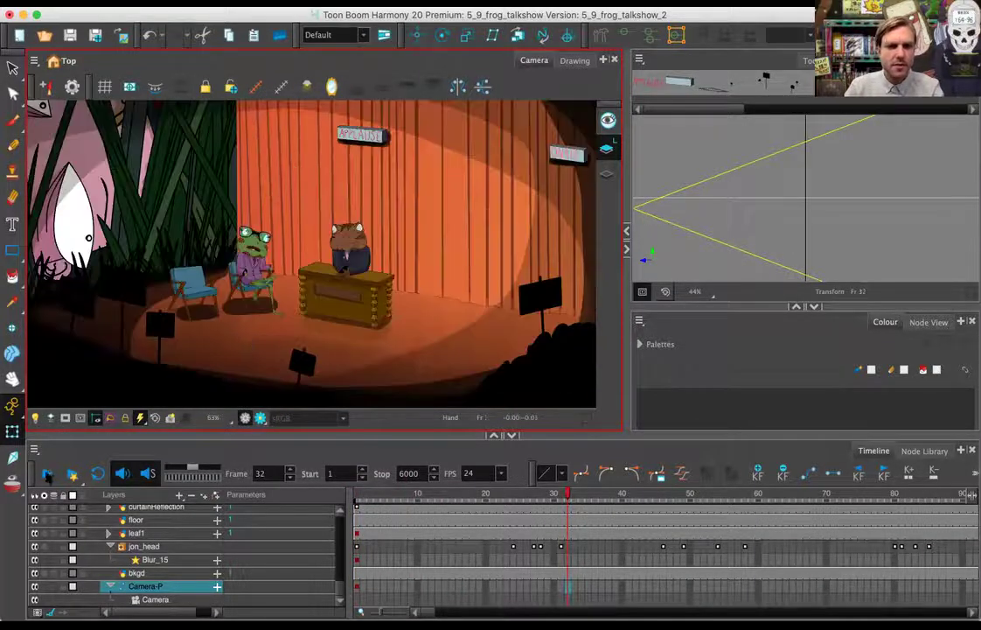
click(48, 473)
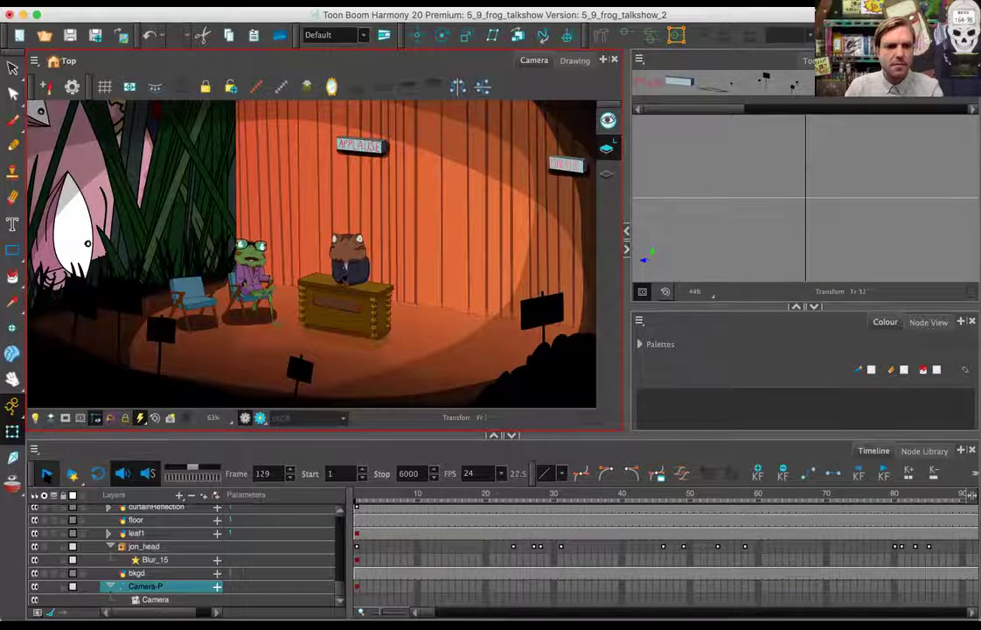
click(48, 474)
Step: Enable the camera2Frog-P and camera1Frog-P layers so the two studio cameras show in front of the stage
scroll(262, 560, up, 10)
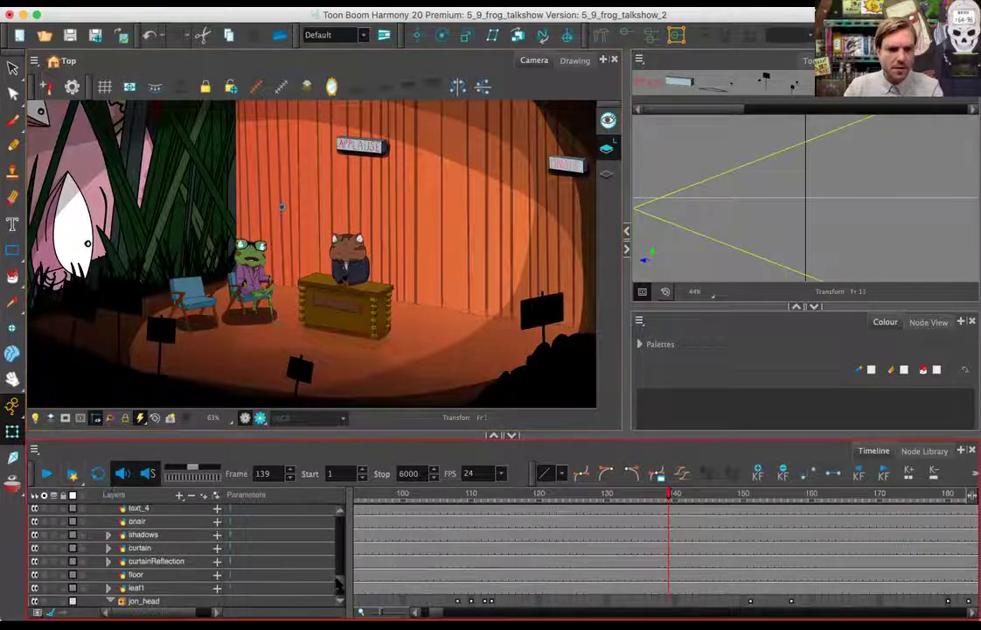
scroll(338, 535, down, 6)
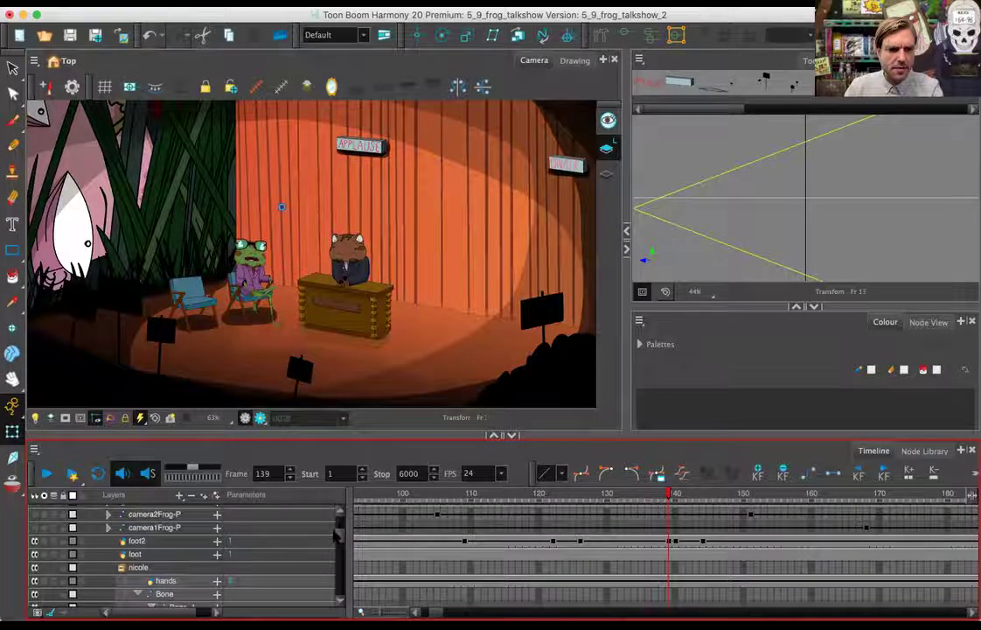
scroll(178, 542, up, 1)
click(35, 527)
click(35, 541)
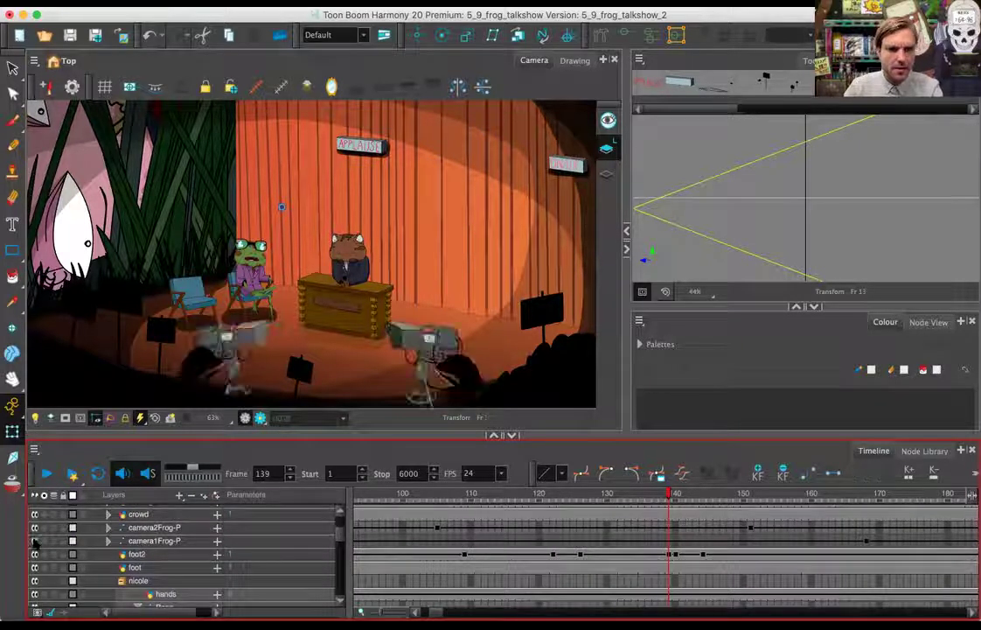
Step: Play the scene on to frame 175 and render that frame to inspect the studio cameras in the foreground
click(47, 473)
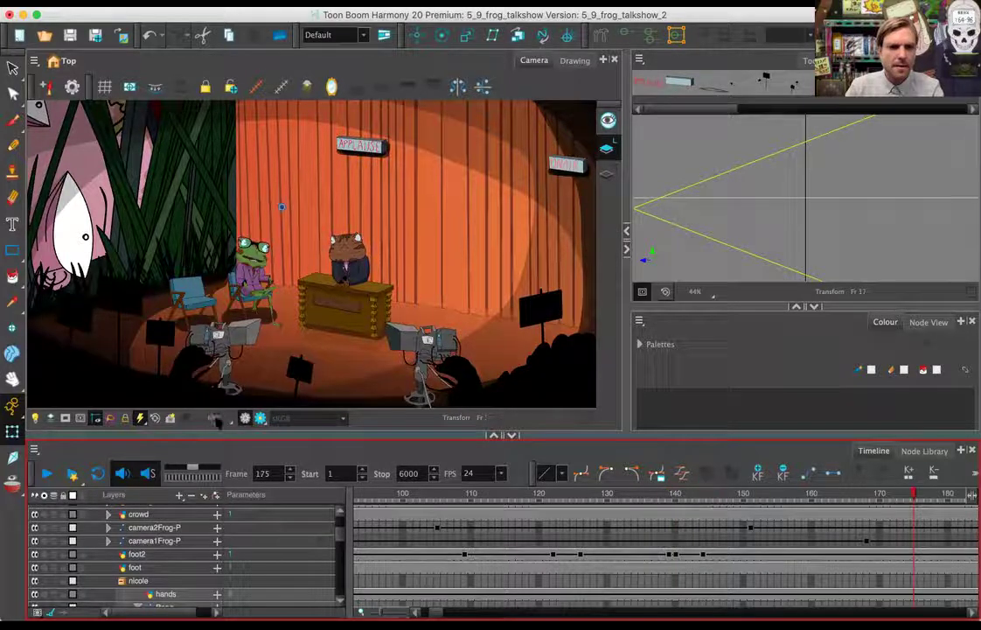
click(260, 417)
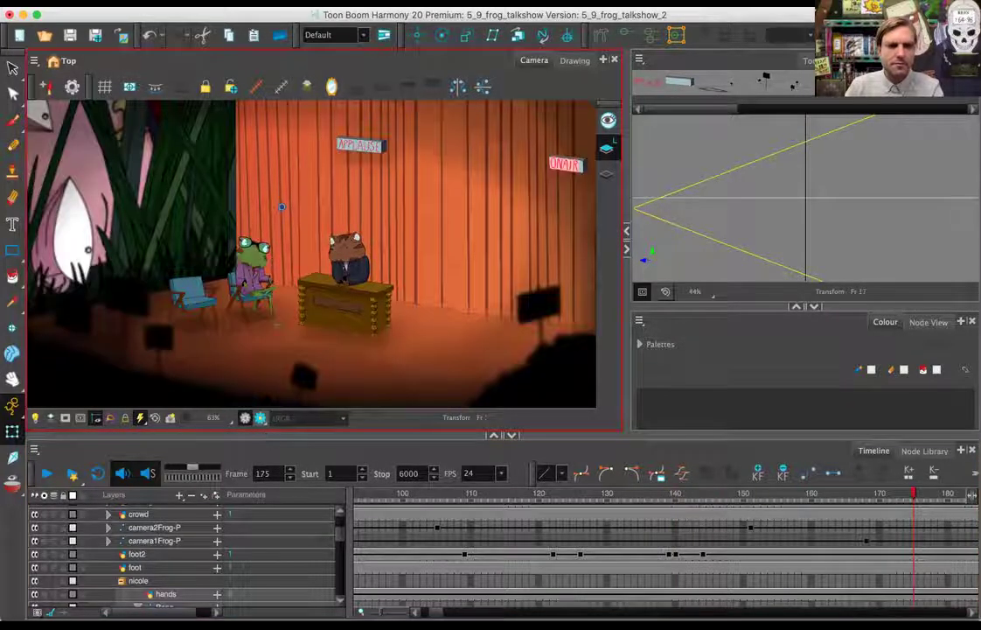
drag(263, 332, 284, 369)
drag(256, 308, 259, 292)
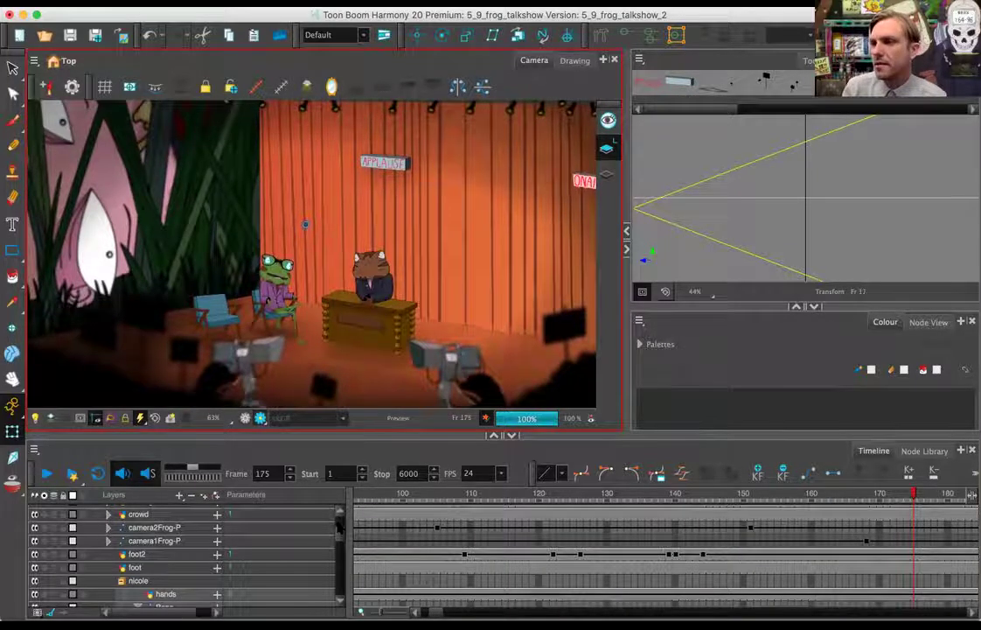
Step: Expand camera2Frog-P and its camera2Frog and camera2 layers down to their blur effects, and select the camera2Frog layer
click(341, 514)
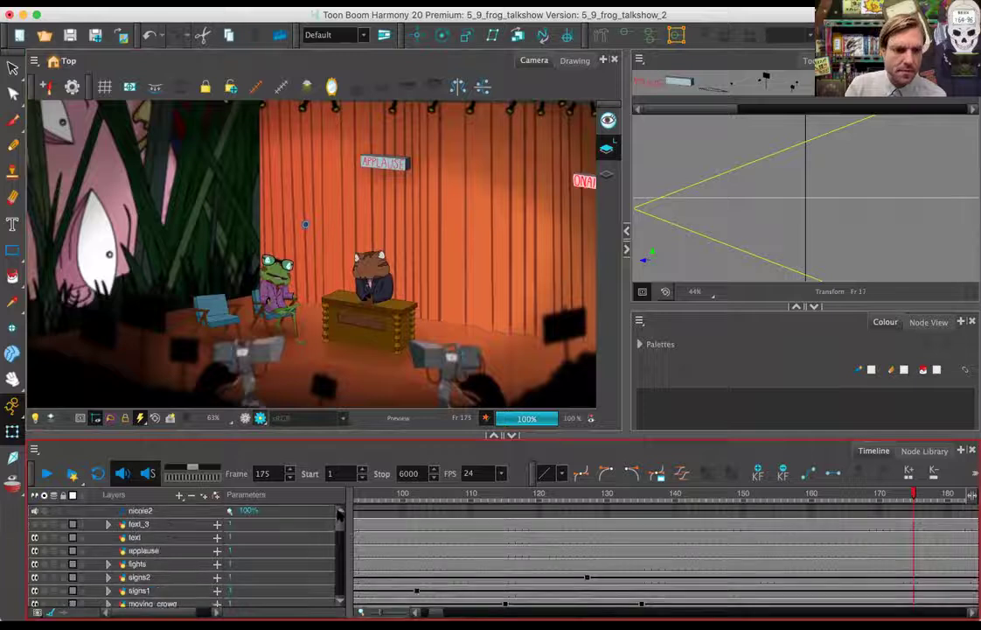
scroll(340, 524, down, 5)
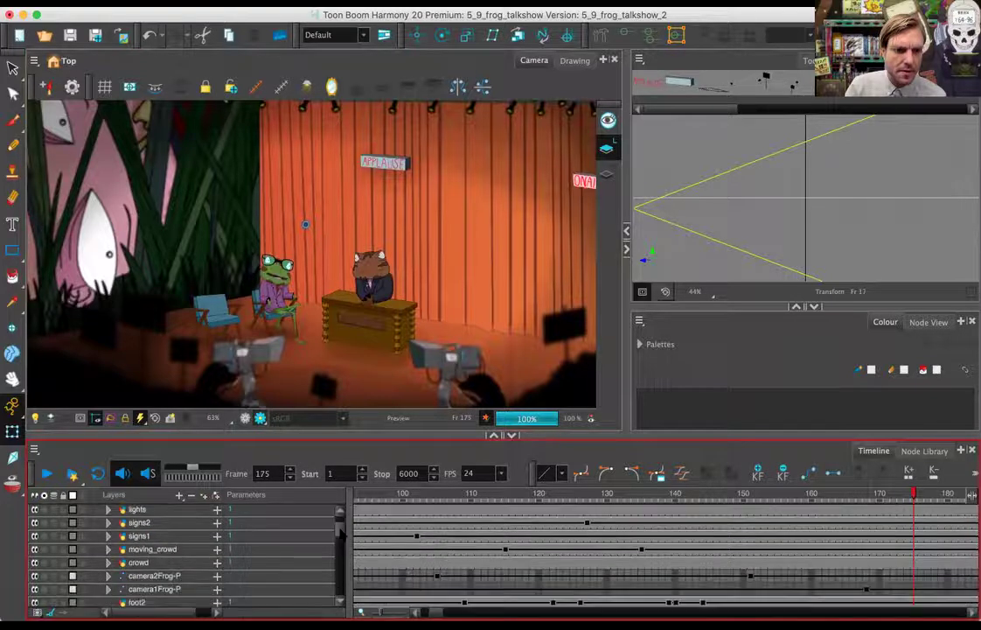
click(108, 527)
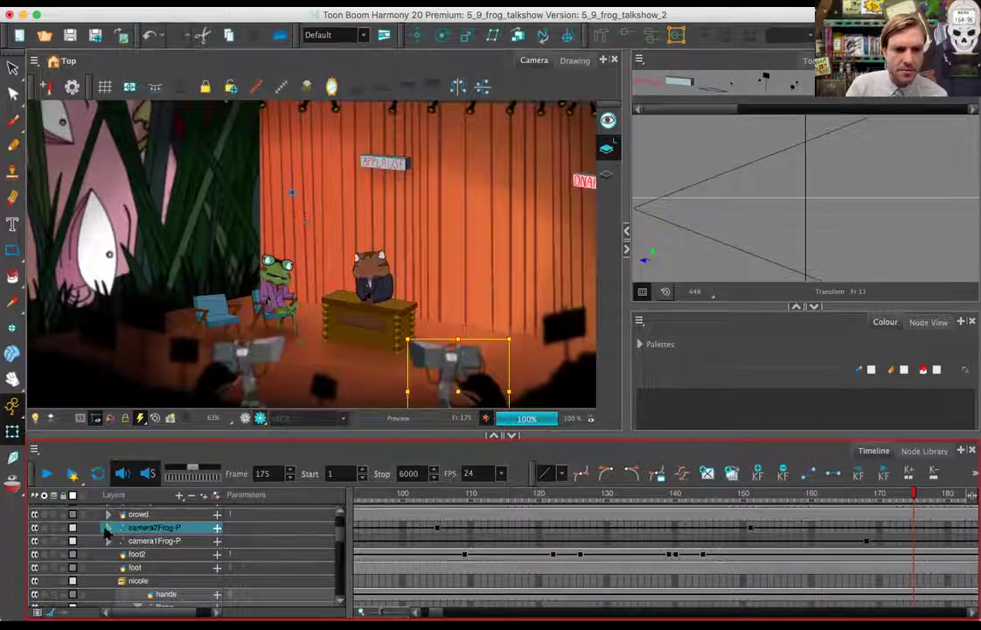
scroll(311, 254, down, 2)
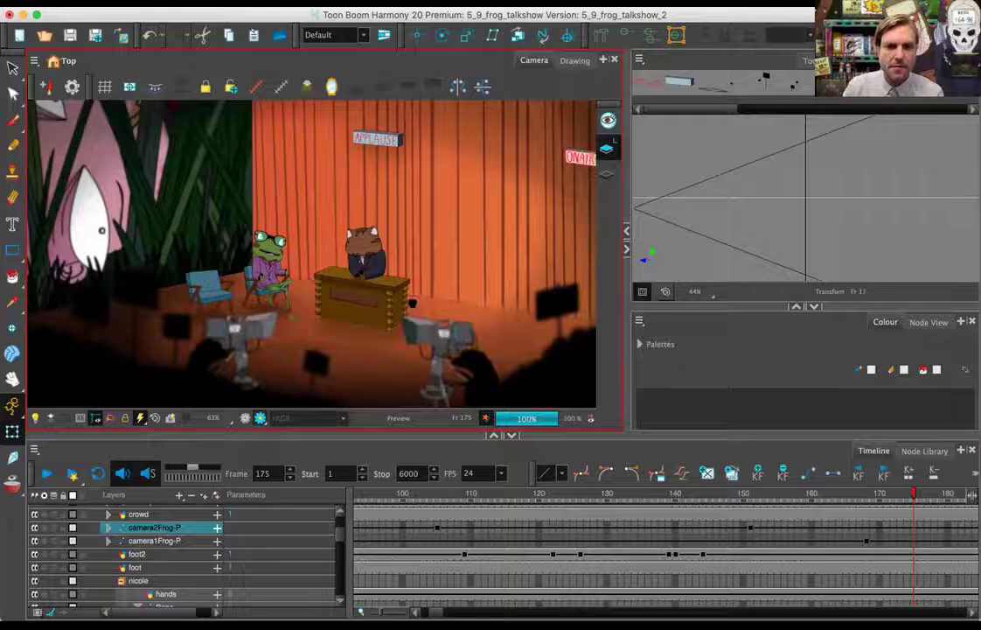
click(107, 528)
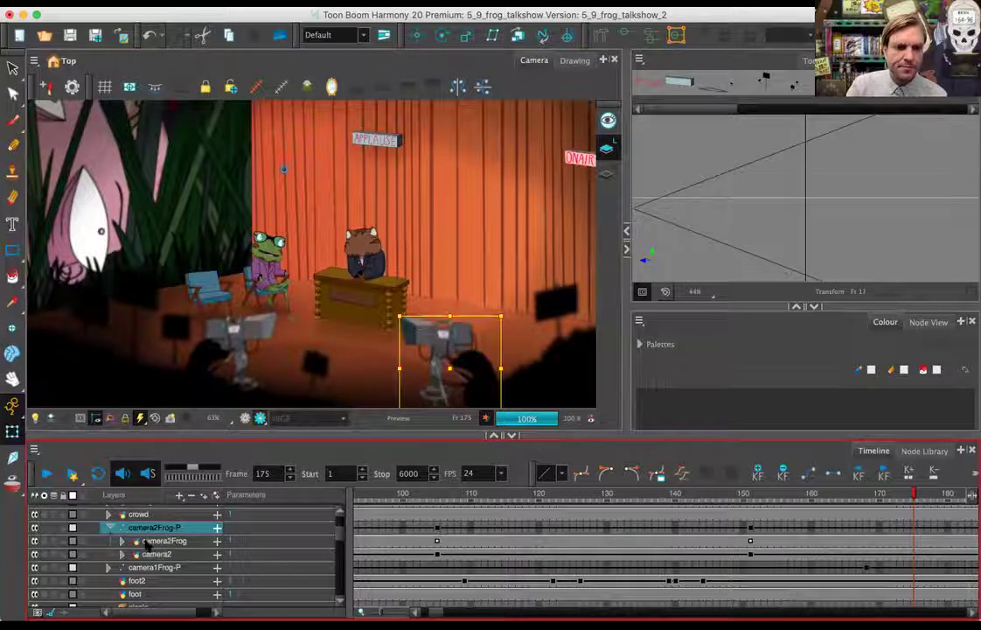
click(122, 541)
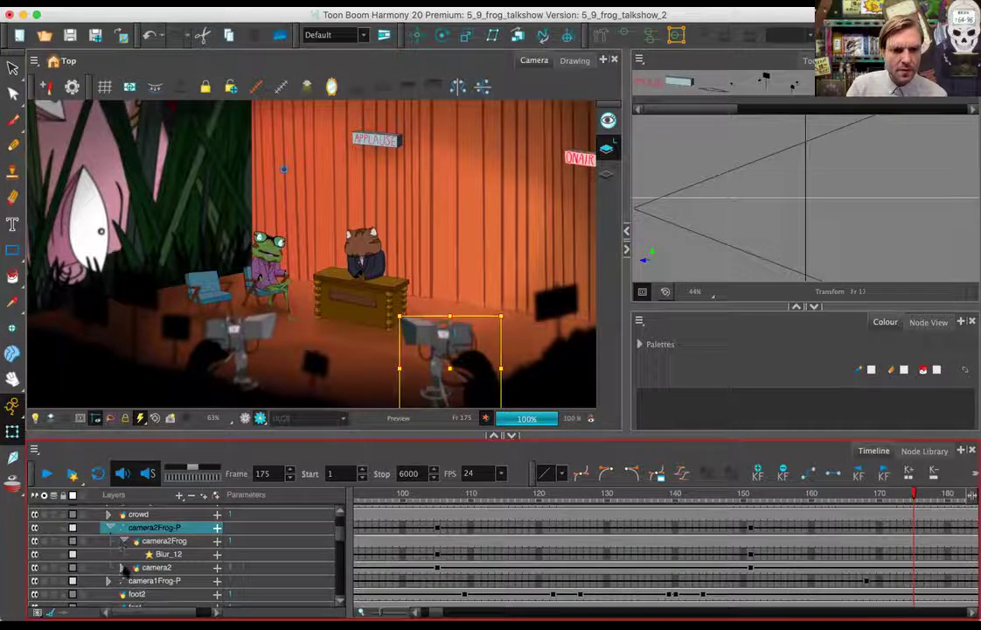
click(123, 568)
click(165, 542)
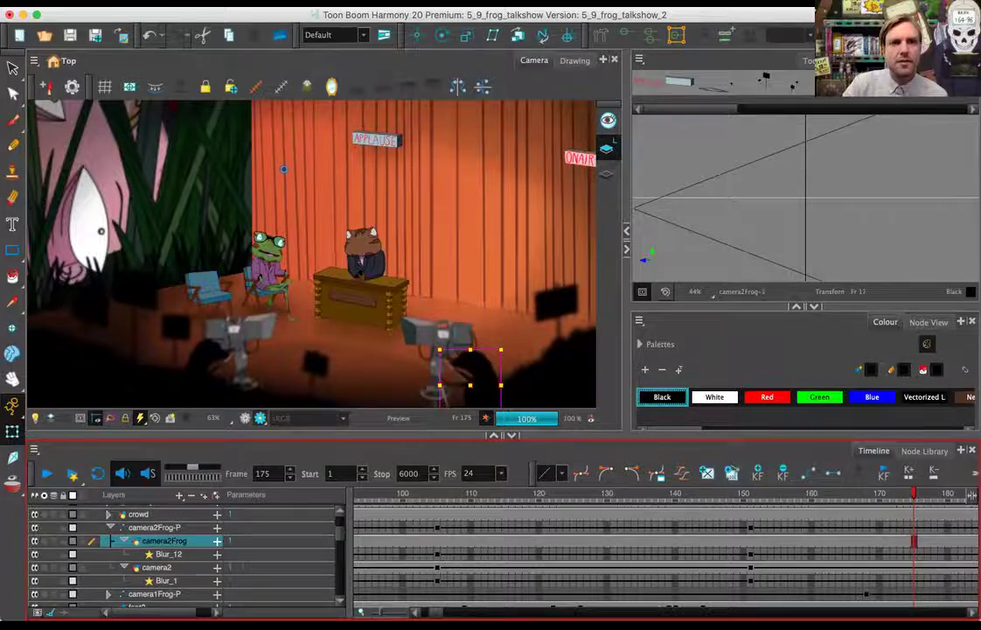
Step: Check which layer types can be inserted, both generally and on the selected camera2Frog layer, looking for effects
click(271, 0)
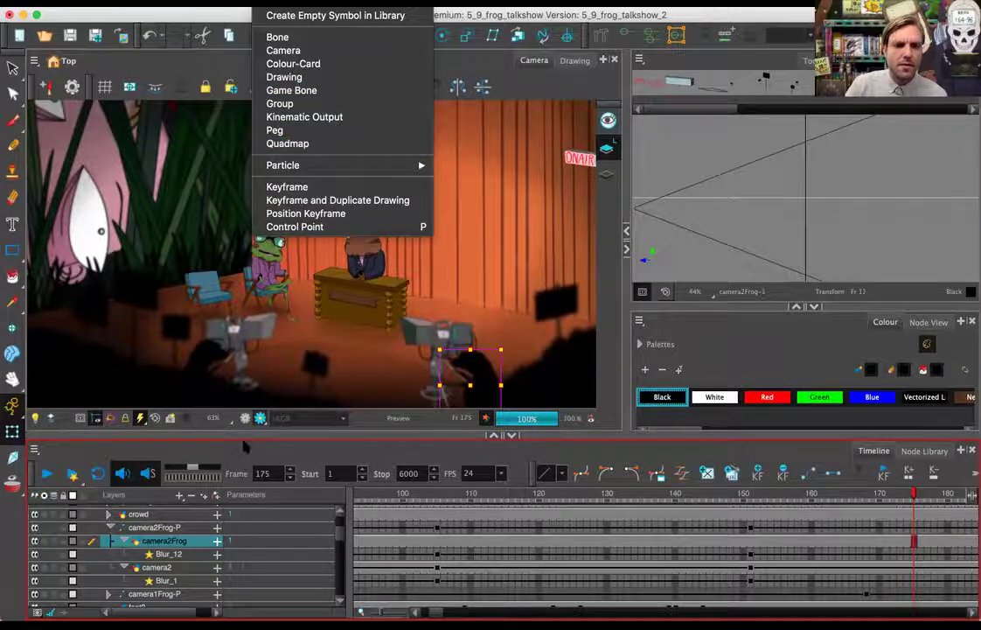
click(192, 512)
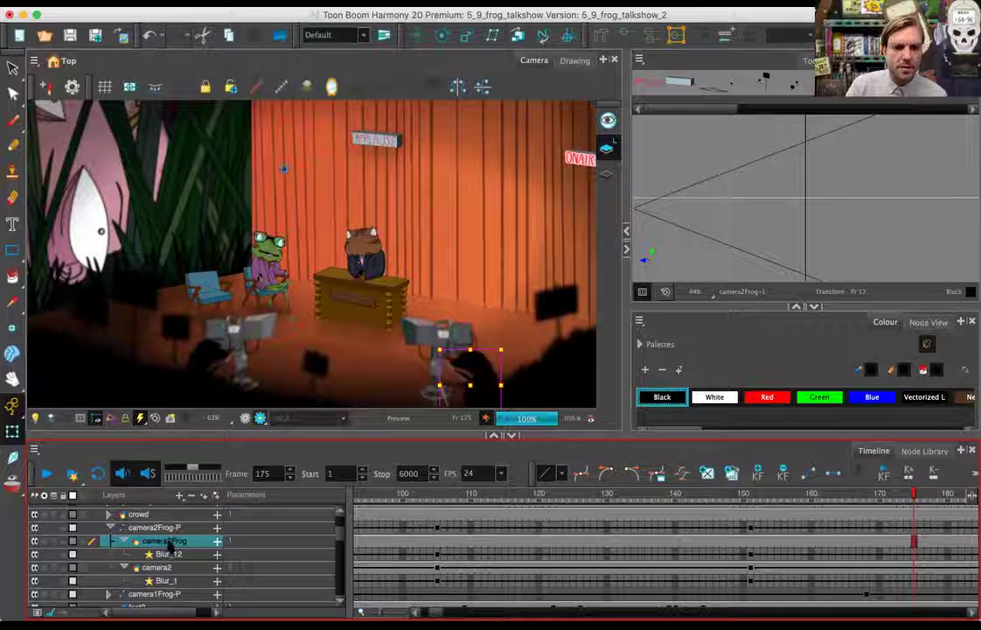
right_click(170, 545)
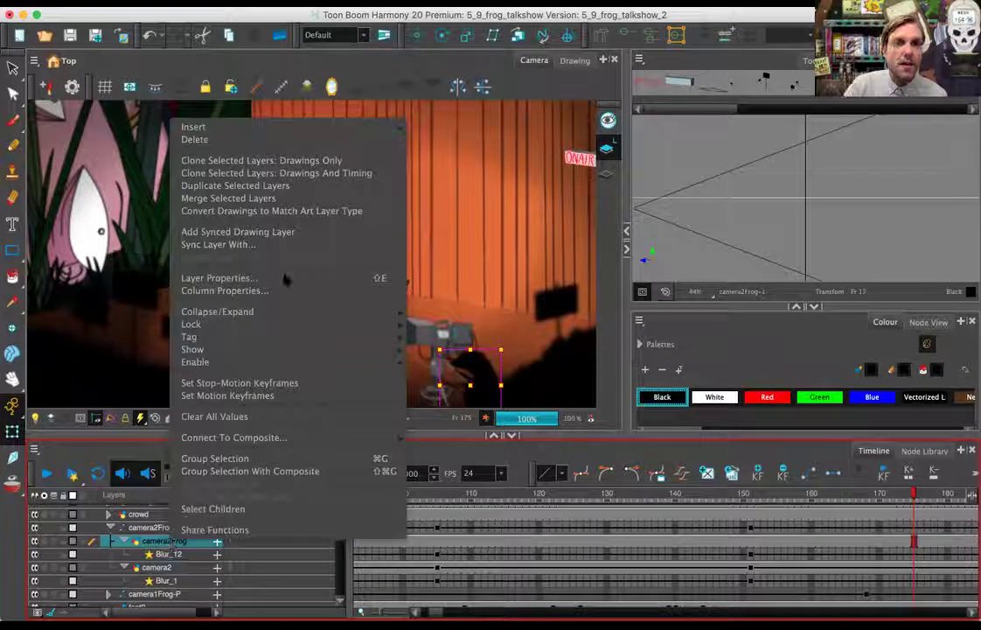
mouse_move(389, 129)
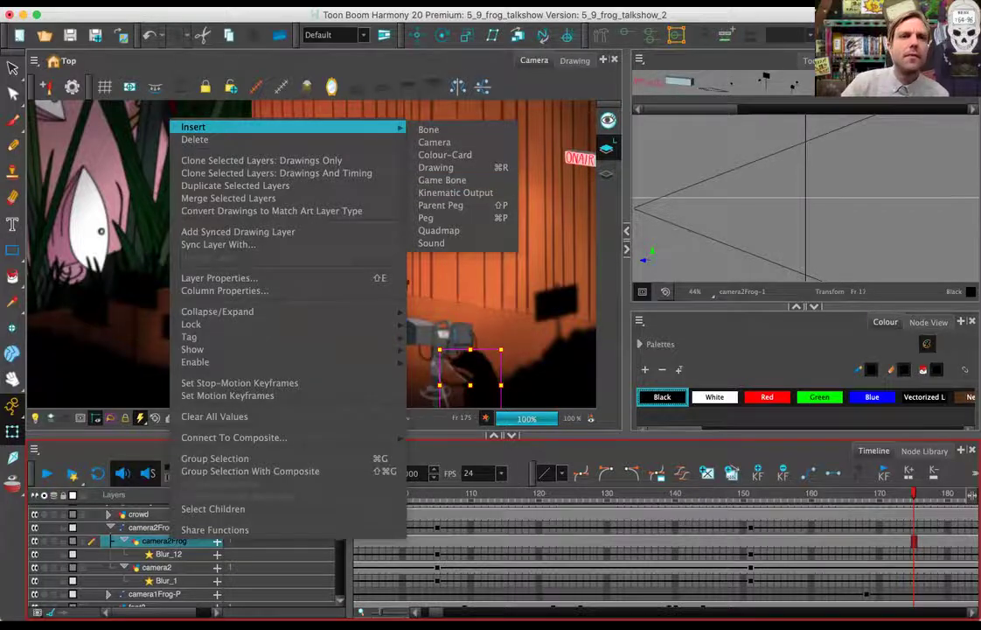
Step: Review the playback, insert, scene, drawing, animation, window and help commands available in Harmony Premium for a way to add effects
click(142, 3)
mouse_move(172, 3)
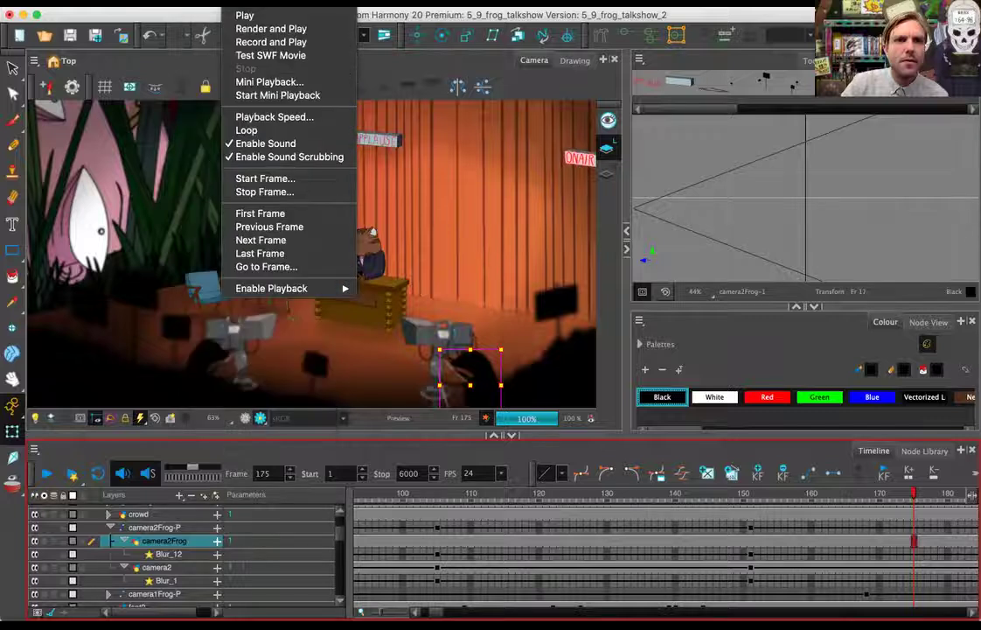
mouse_move(267, 2)
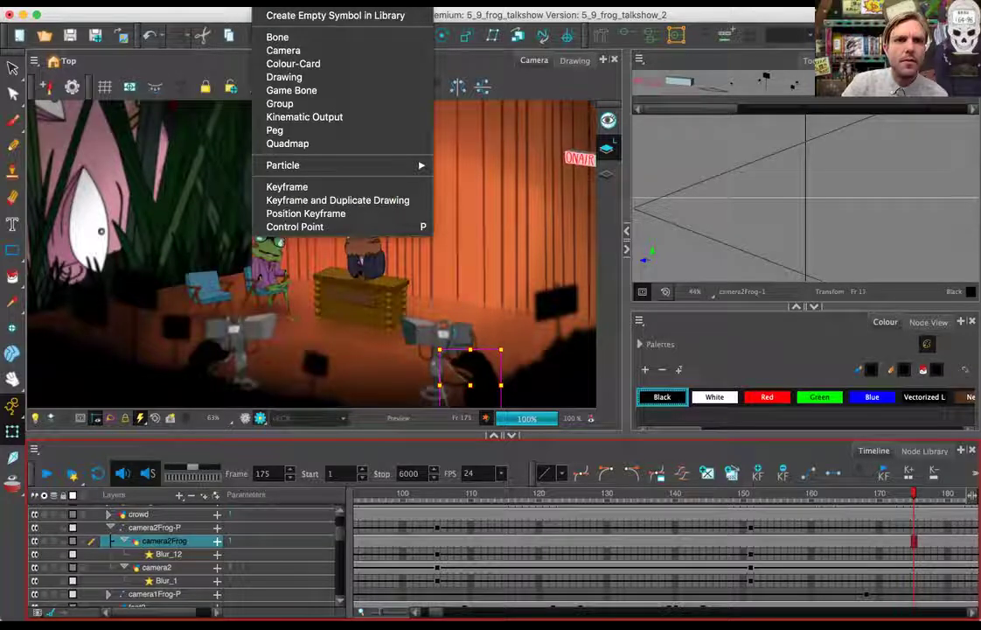
mouse_move(317, 3)
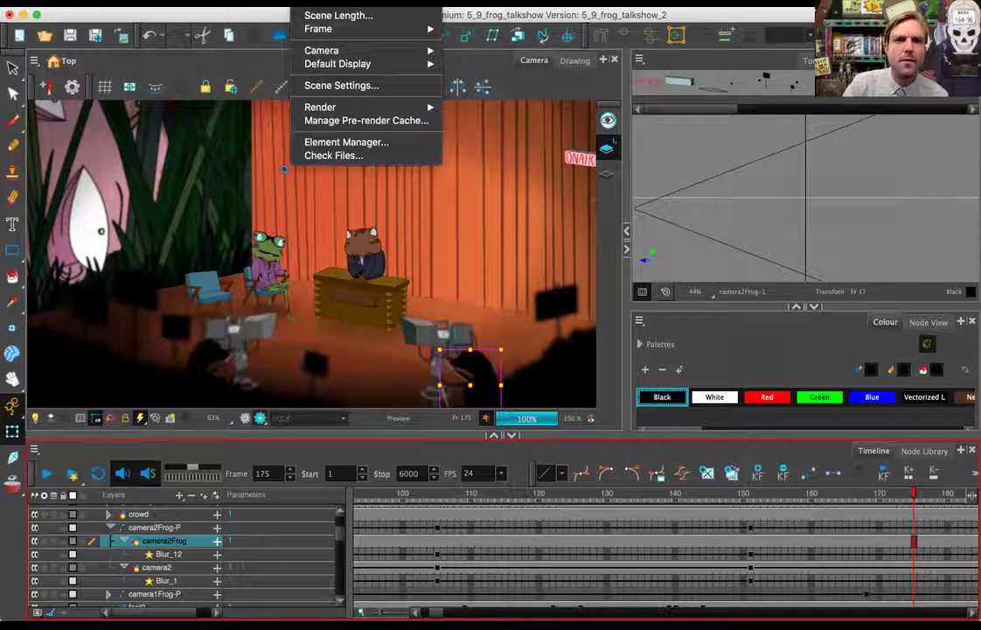
mouse_move(358, 3)
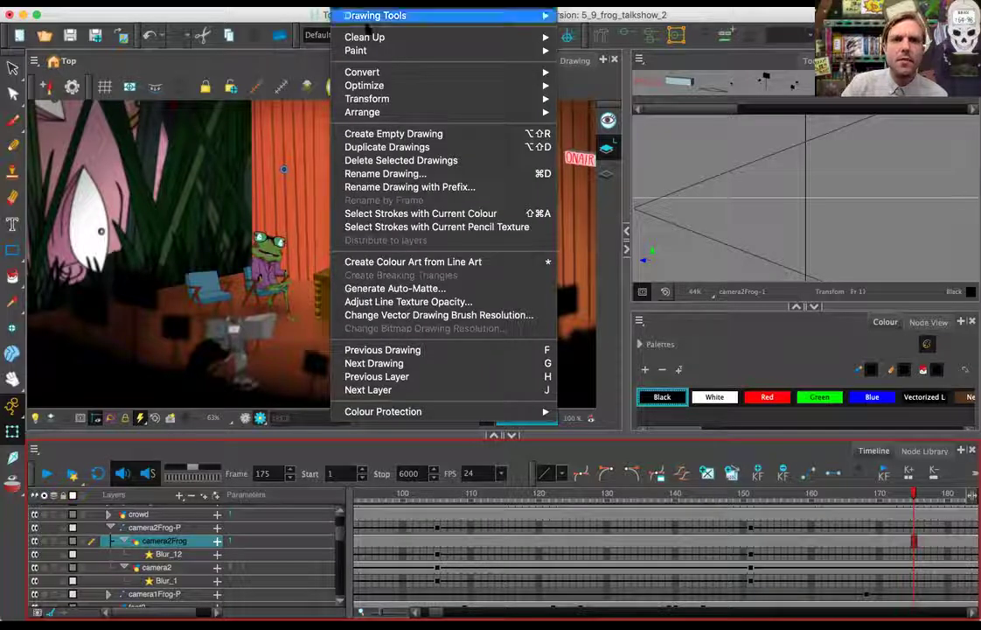
mouse_move(371, 112)
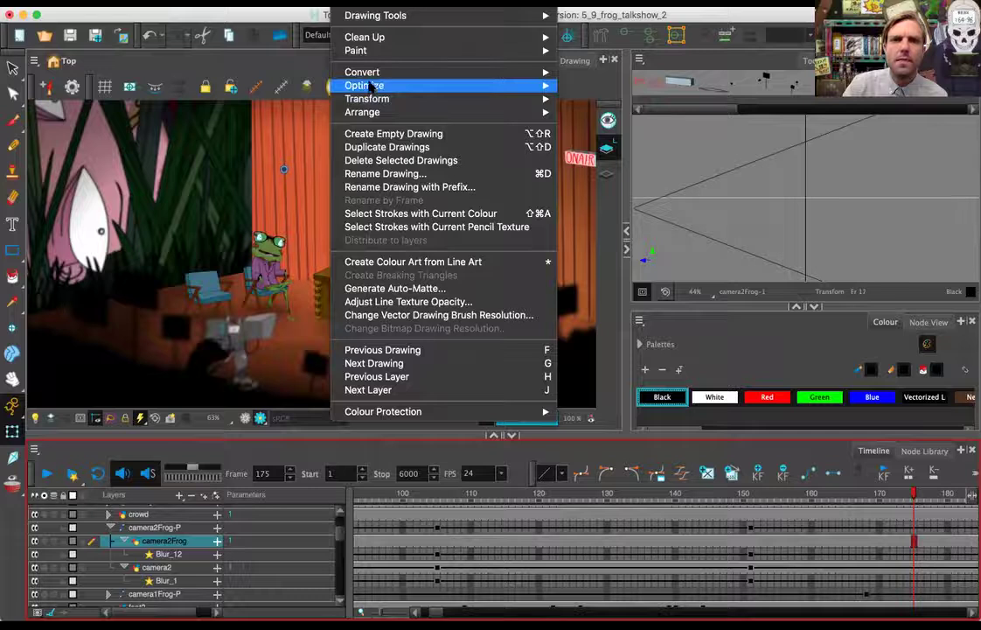
mouse_move(404, 4)
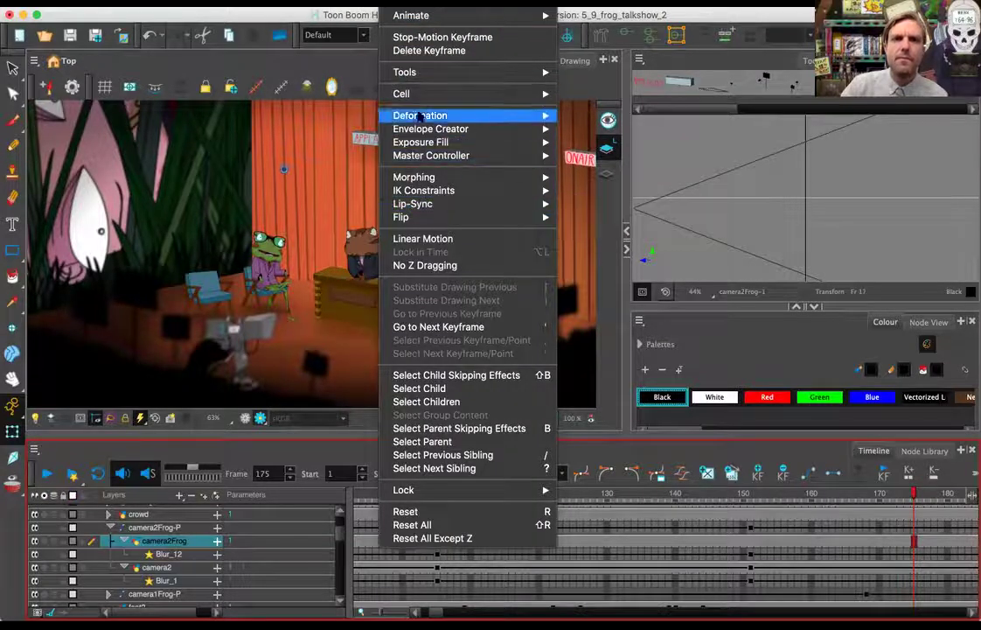
mouse_move(459, 2)
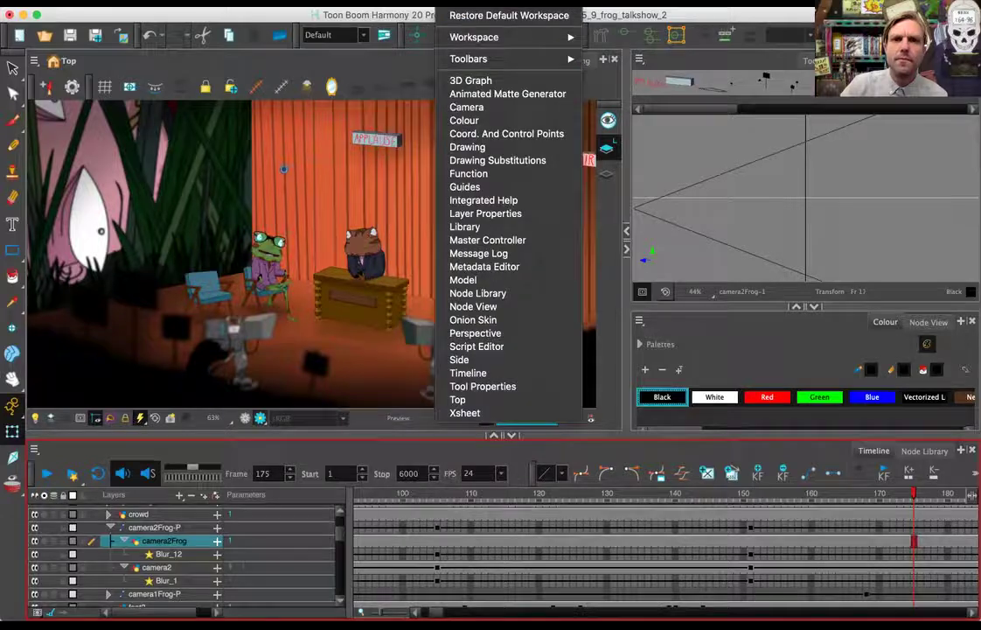
mouse_move(507, 3)
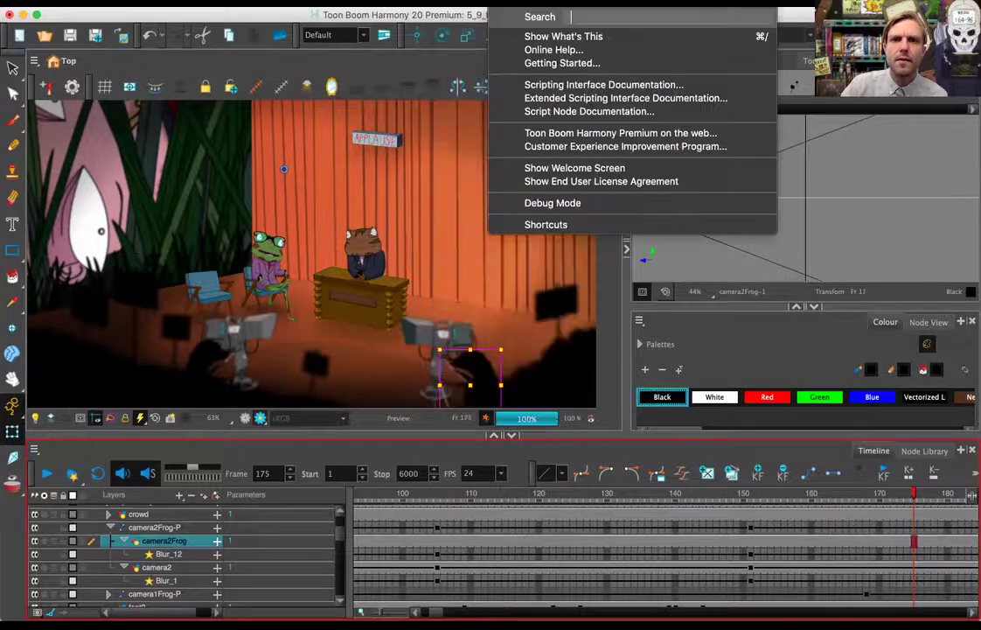
click(525, 3)
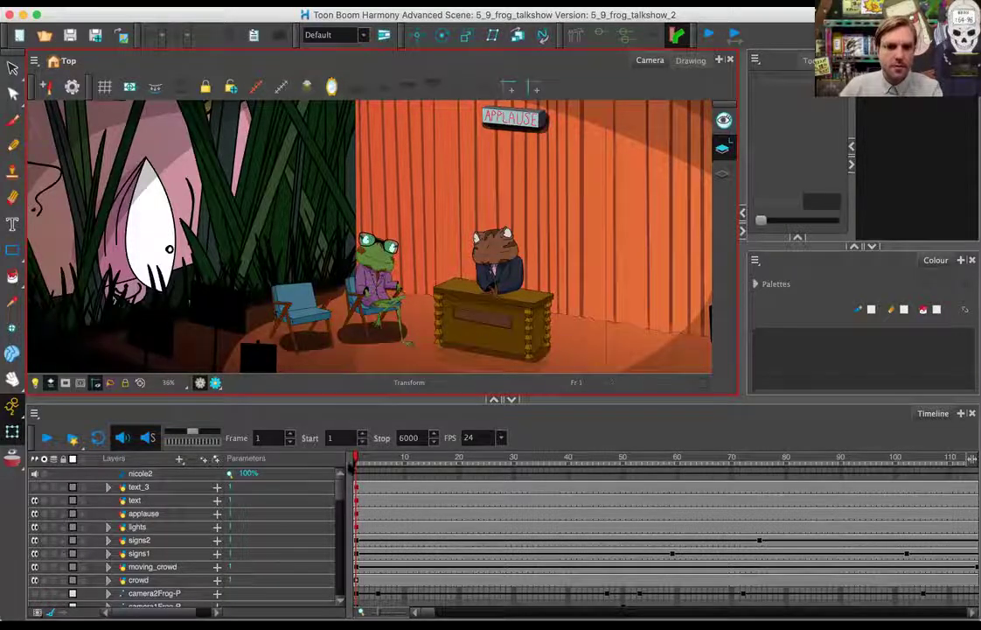
Step: In the Harmony Advanced scene, enable the studio camera layers and expand camera2Frog-P and its camera2Frog layer down to the blur effect
mouse_move(342, 490)
mouse_down()
mouse_move(341, 509)
mouse_move(339, 498)
mouse_up()
click(109, 533)
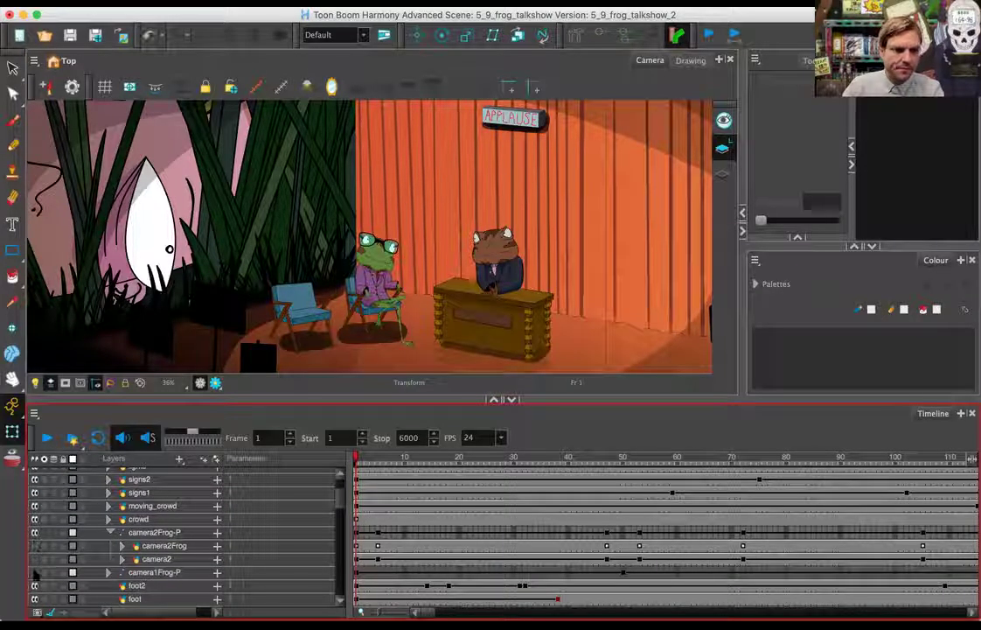
drag(339, 282, 305, 186)
click(133, 548)
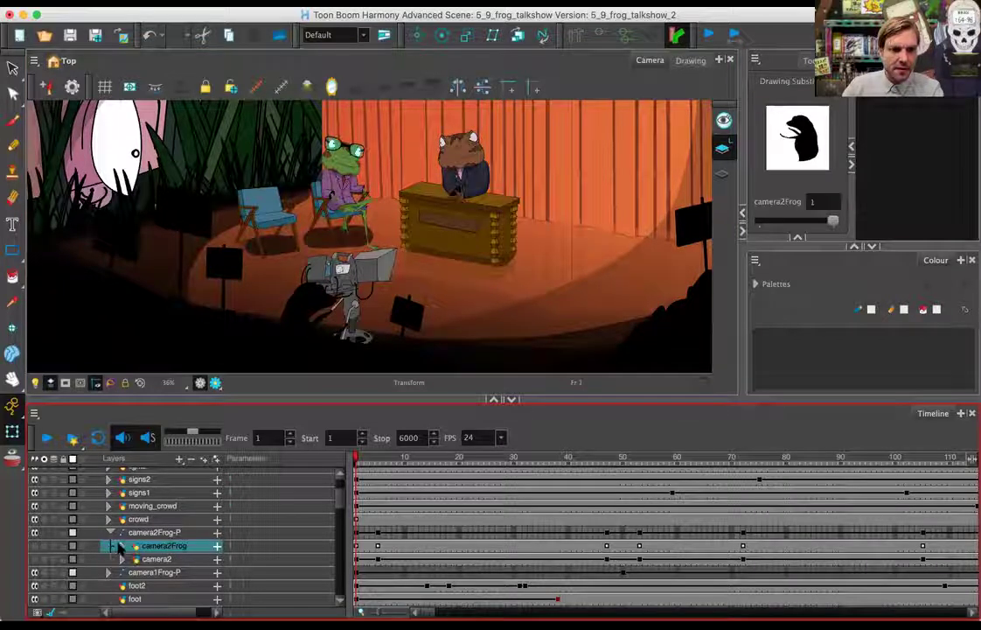
click(122, 548)
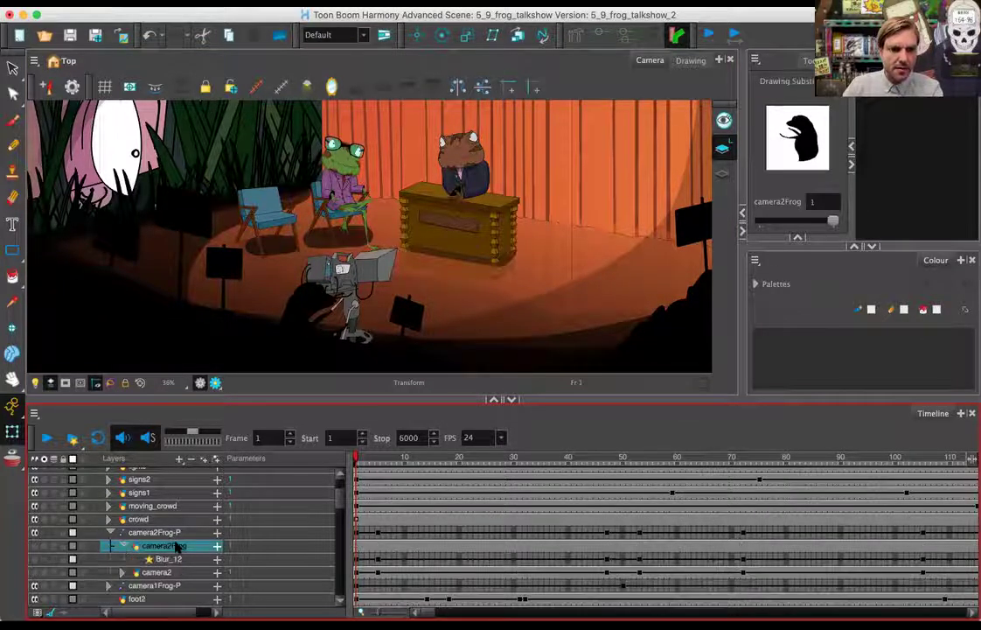
Step: Examine the effects that can be inserted on the camera2Frog layer, leaving the list without adding any
right_click(179, 545)
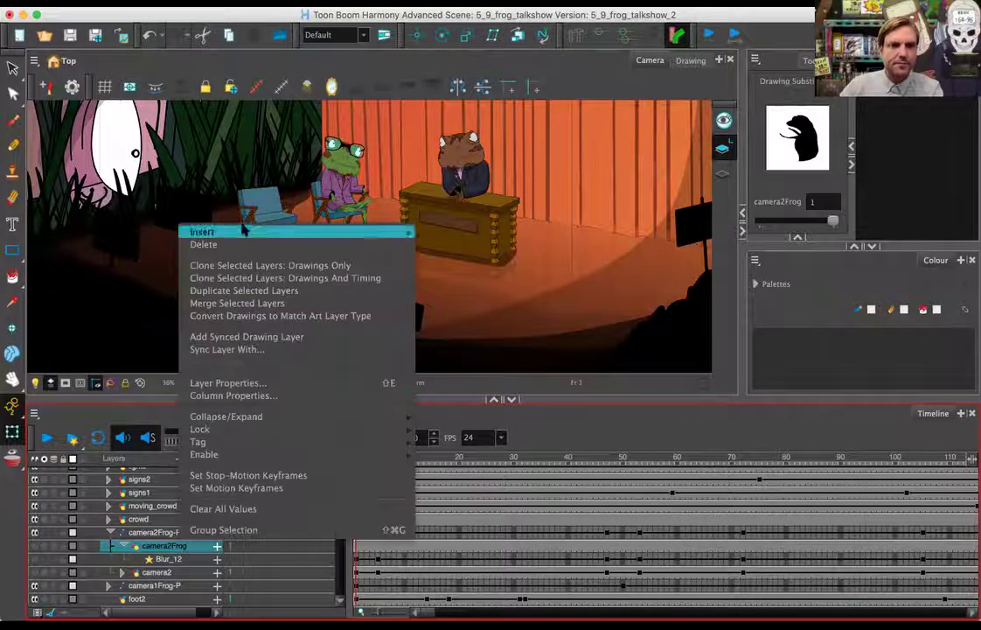
mouse_move(247, 233)
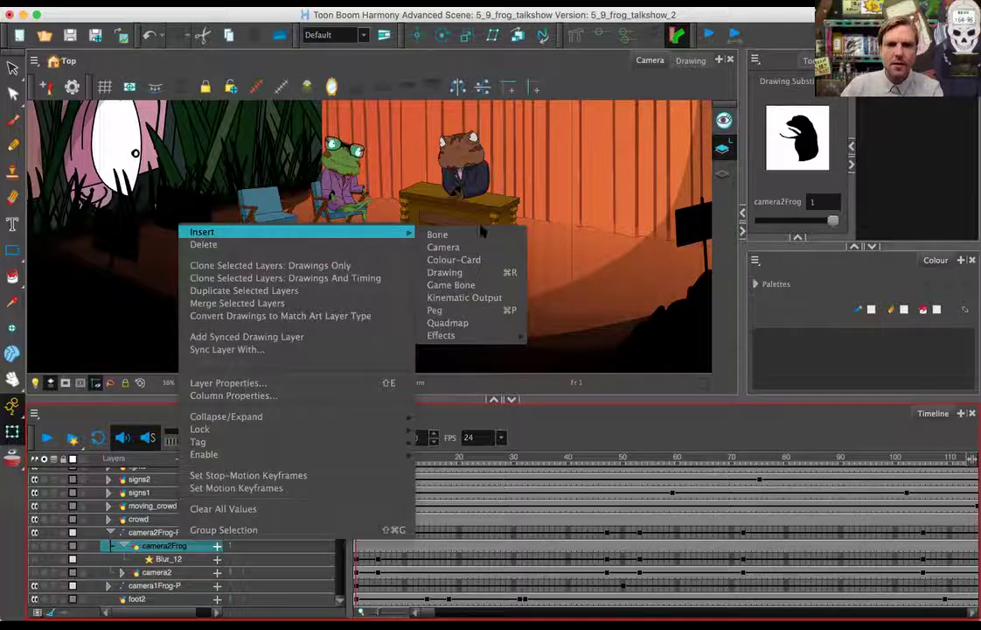
mouse_move(465, 338)
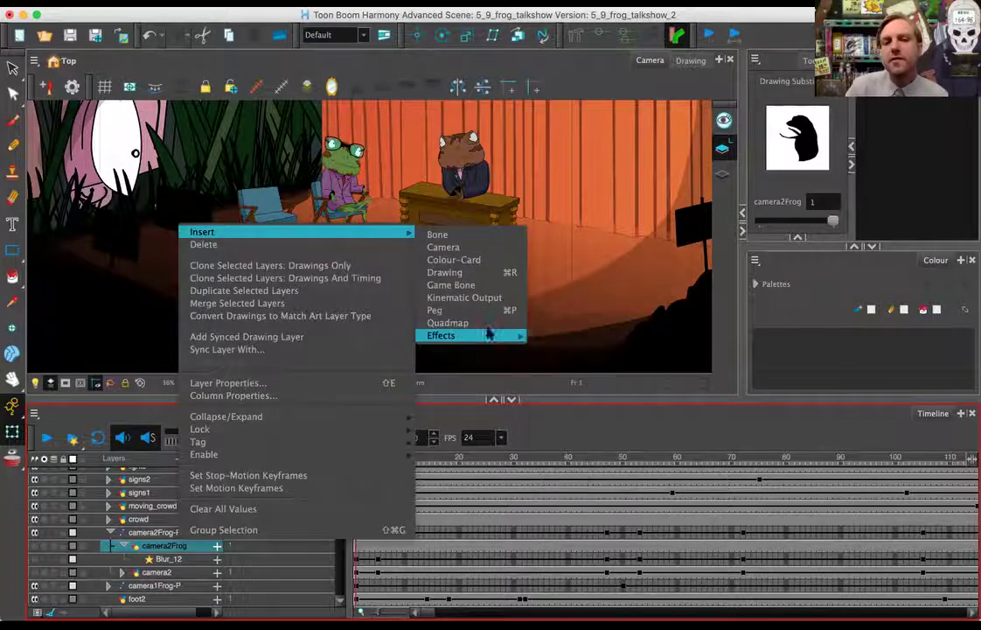
mouse_move(516, 337)
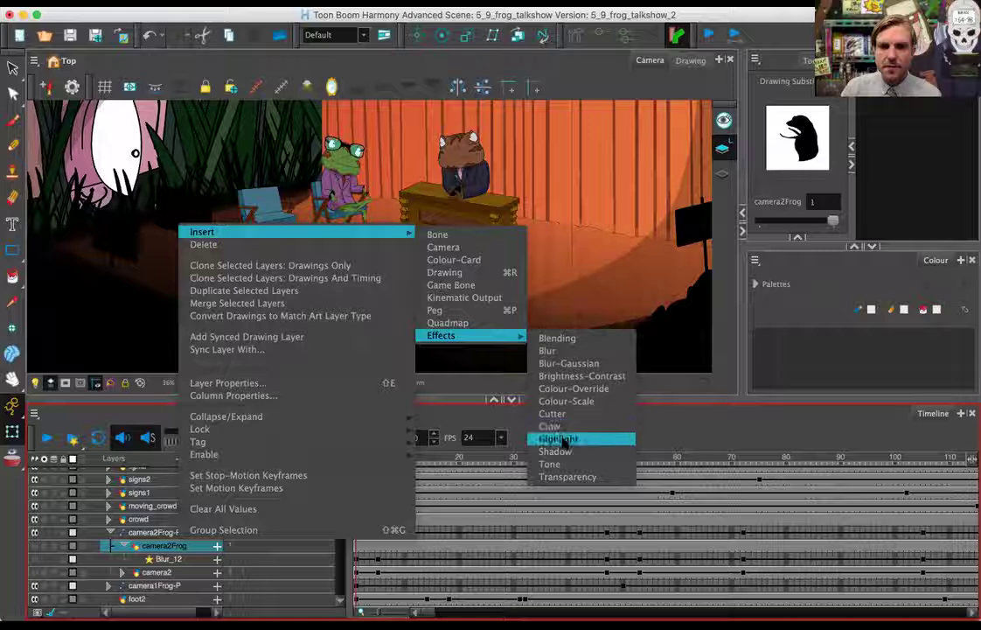
click(577, 278)
Step: Frame the foreground studio camera closely and toggle the camera2Frog-P and camera1Frog-P layers to check which one holds it
drag(395, 258, 422, 321)
key(2)
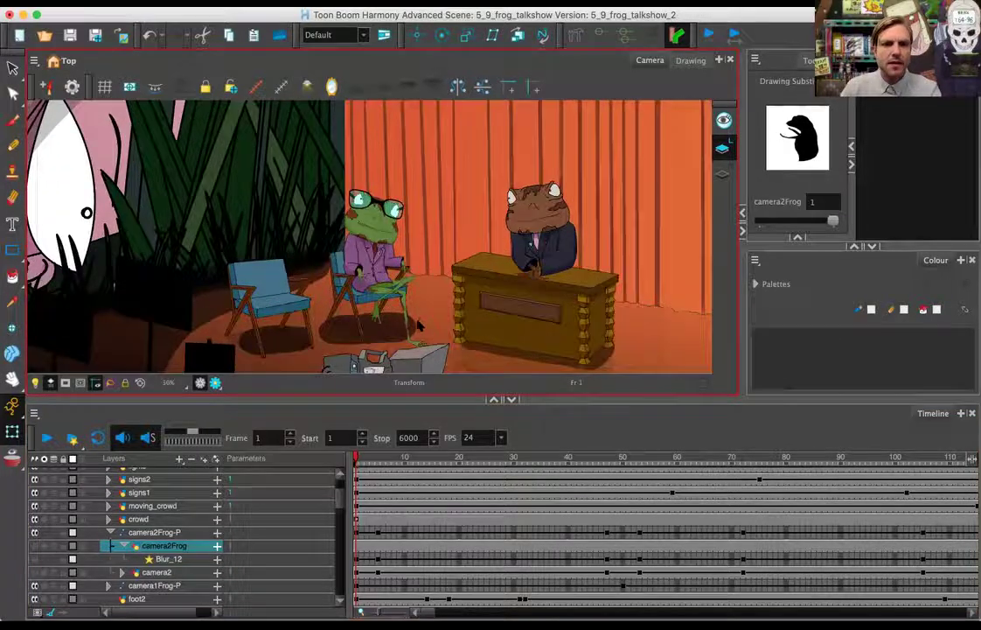
drag(366, 281, 336, 186)
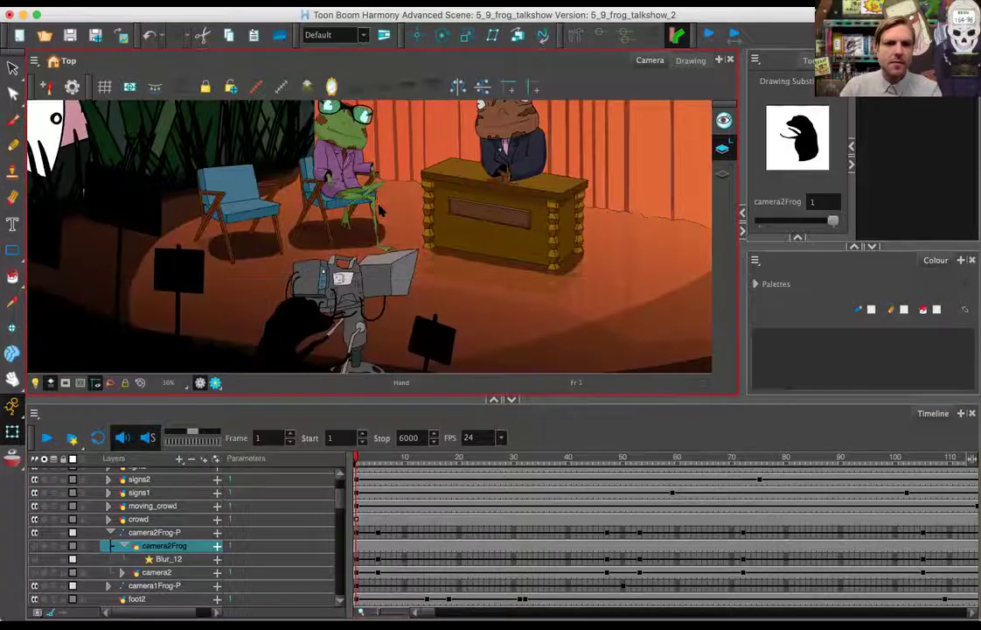
scroll(381, 210, up, 2)
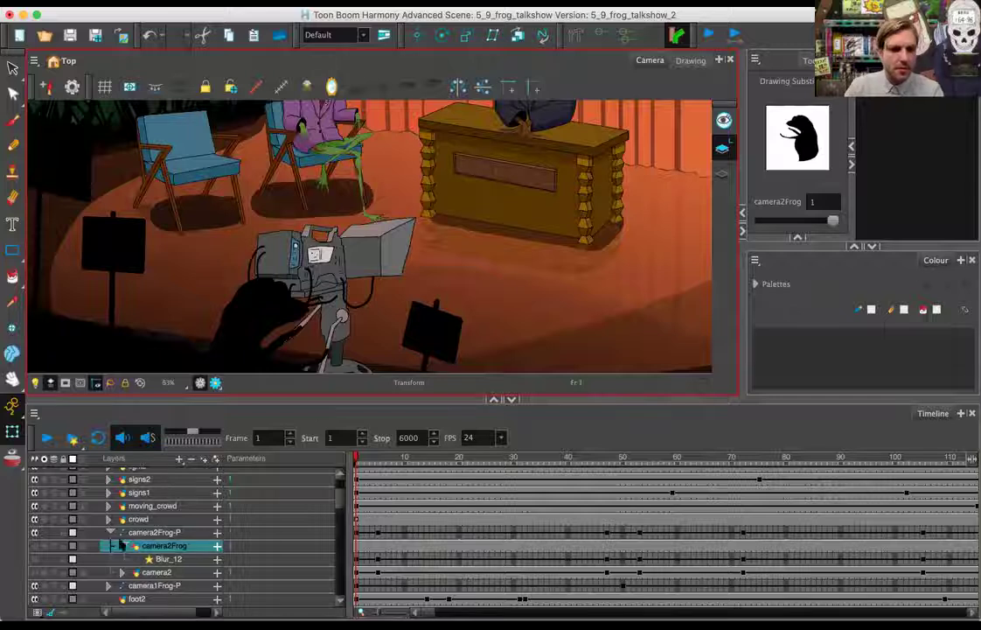
click(35, 533)
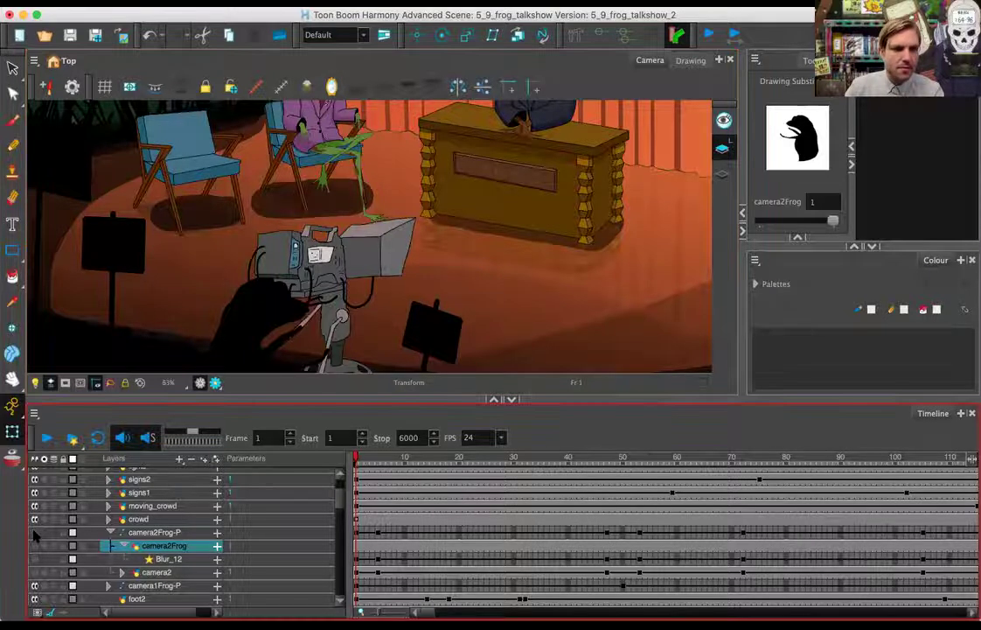
click(35, 586)
click(35, 586)
Step: Expand camera1Frog-P and its camera1Frog and camera1 layers down to their blur effects
click(108, 585)
scroll(184, 521, down, 5)
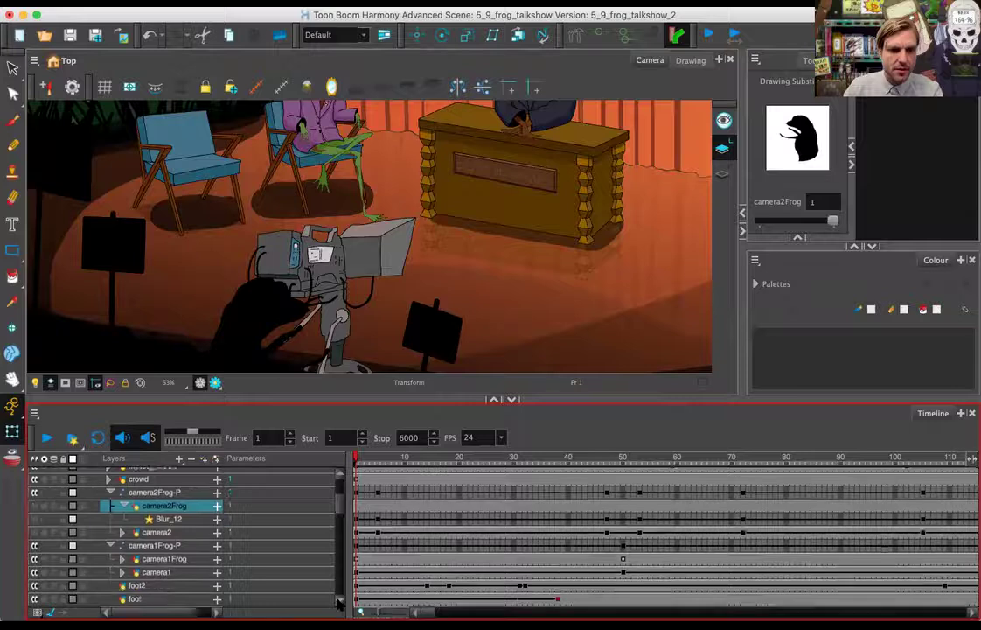
click(122, 532)
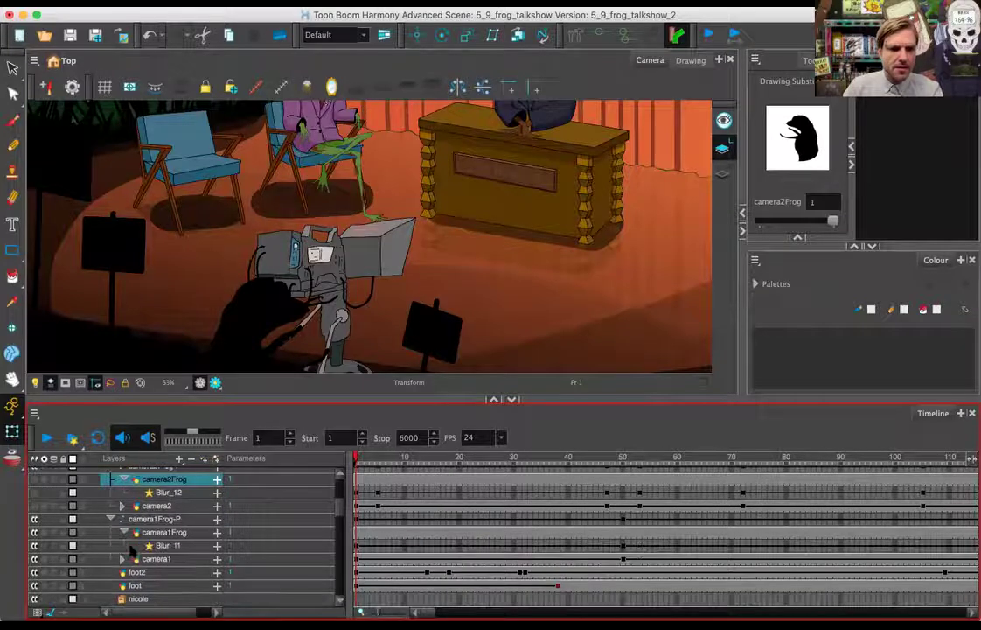
click(123, 559)
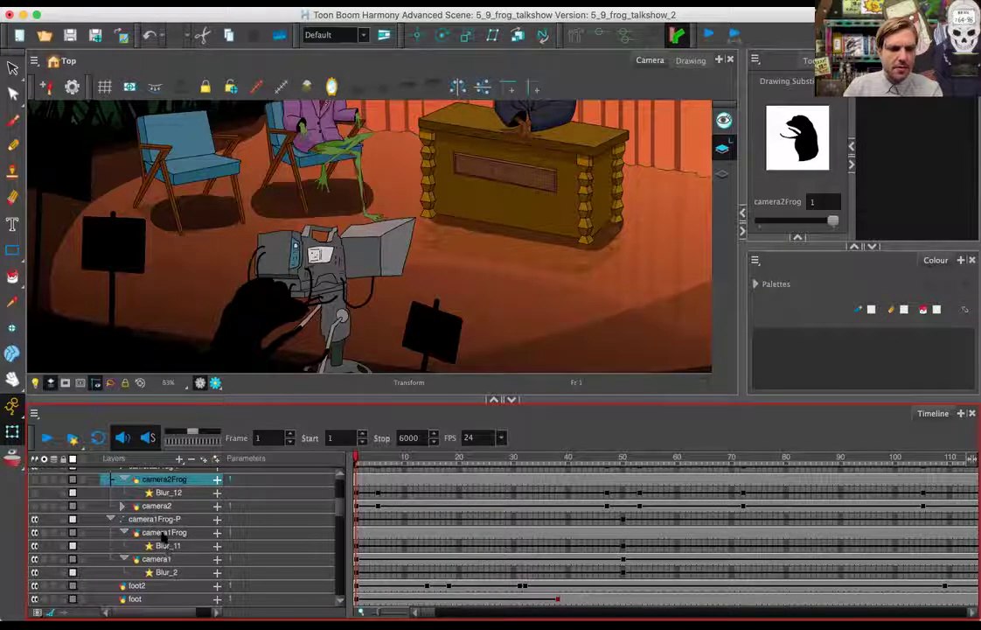
Step: Delete the Blur_11 effect from the camera1Frog layer and the Blur_2 effect from the camera1 layer
click(163, 533)
click(170, 546)
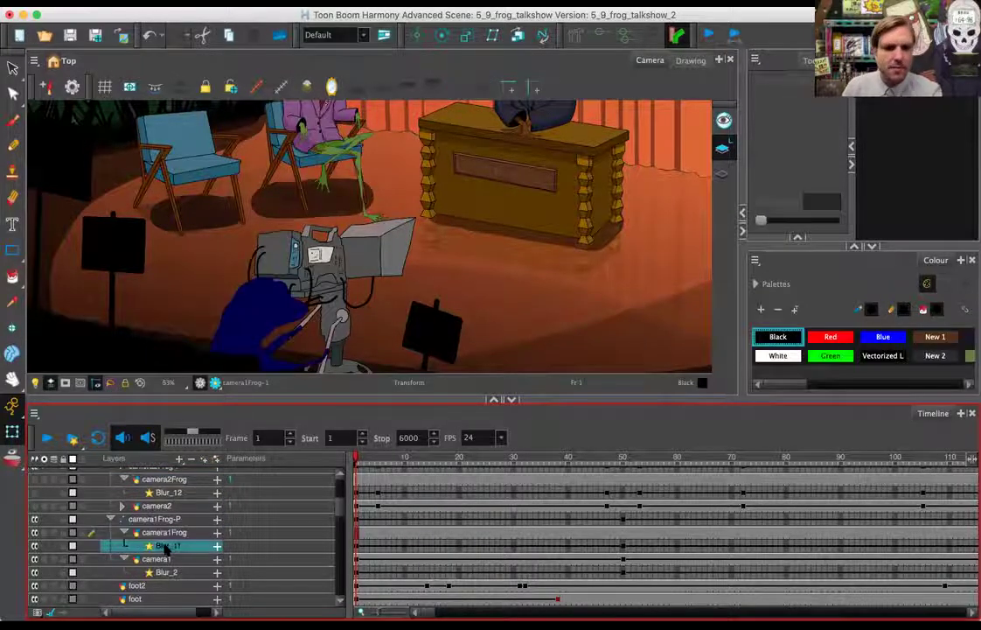
click(192, 461)
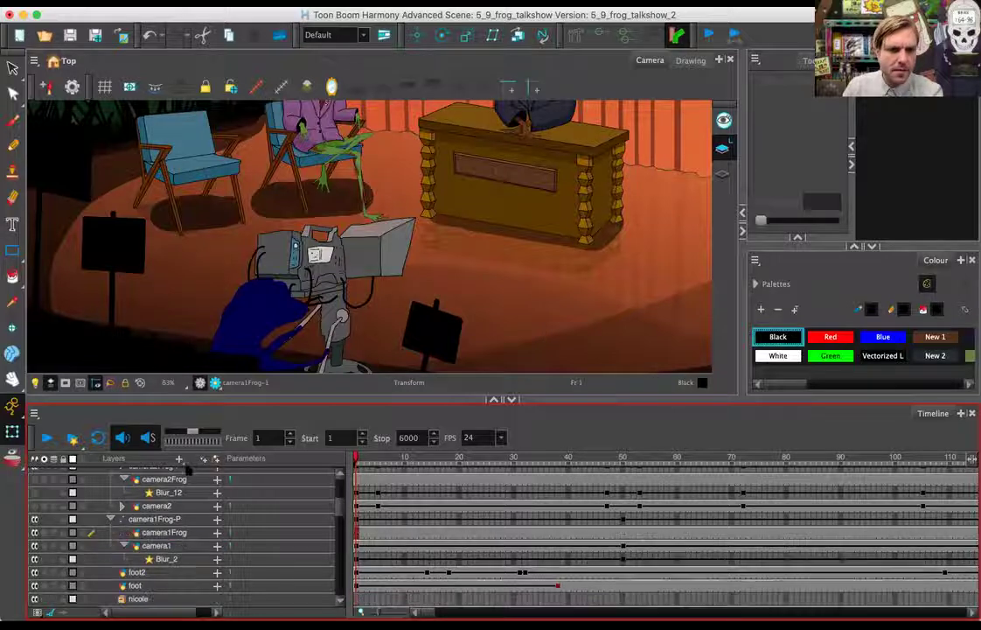
click(166, 561)
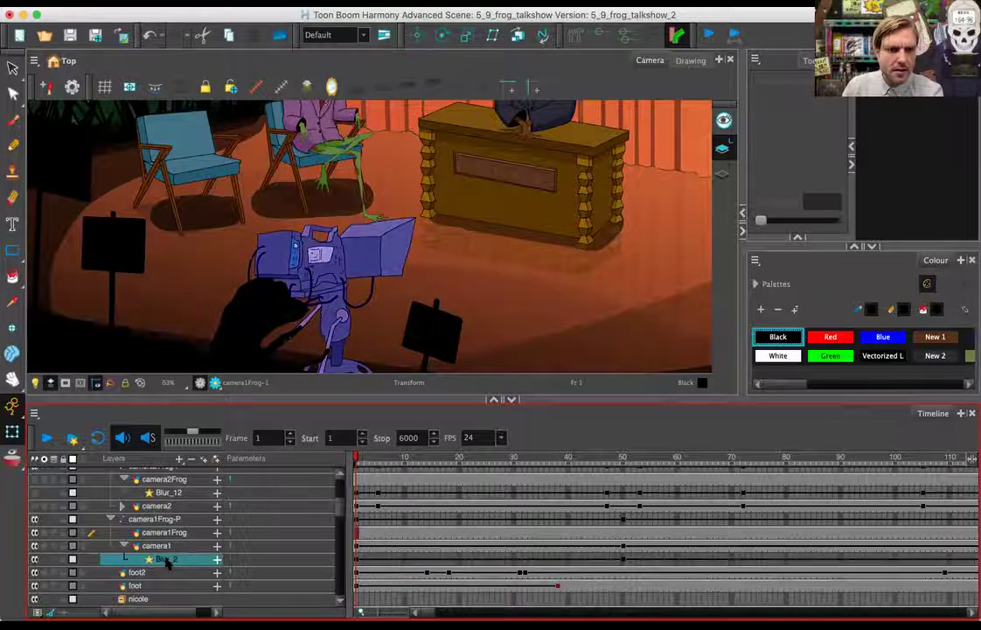
click(191, 460)
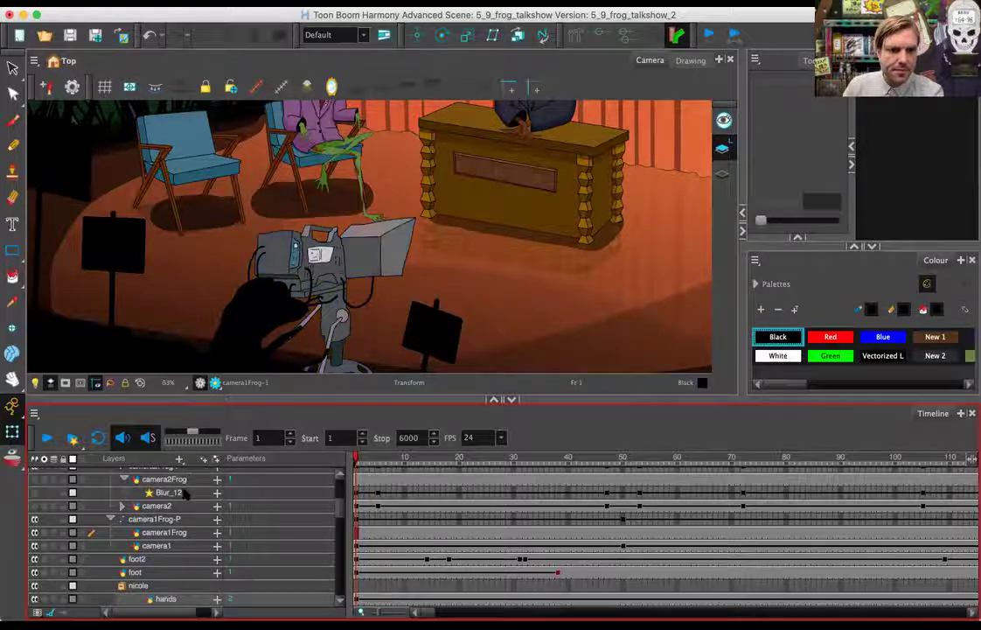
Step: Insert a Blur effect on the camera1 layer
click(173, 533)
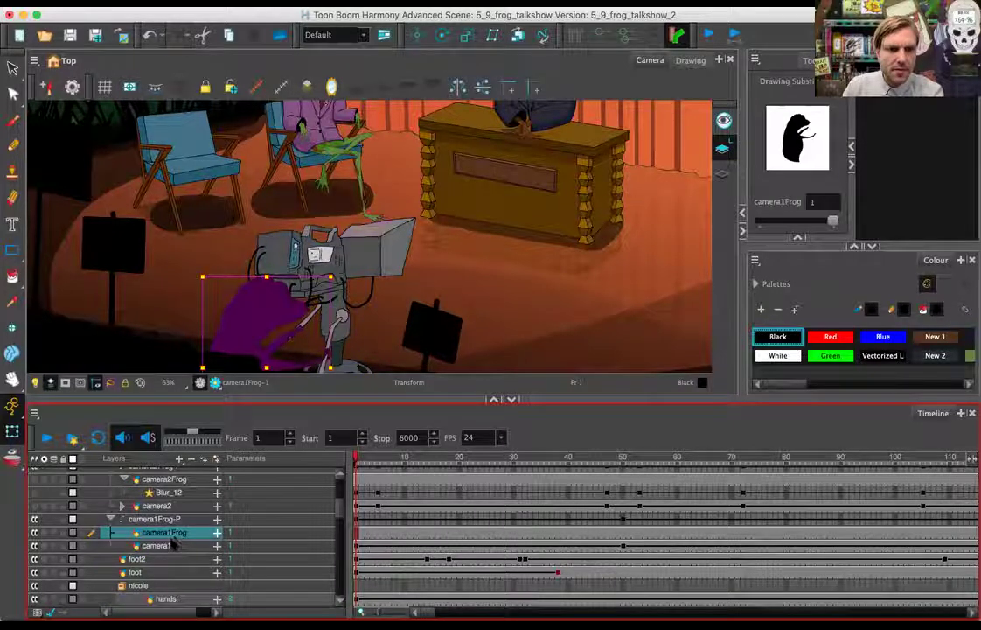
click(174, 544)
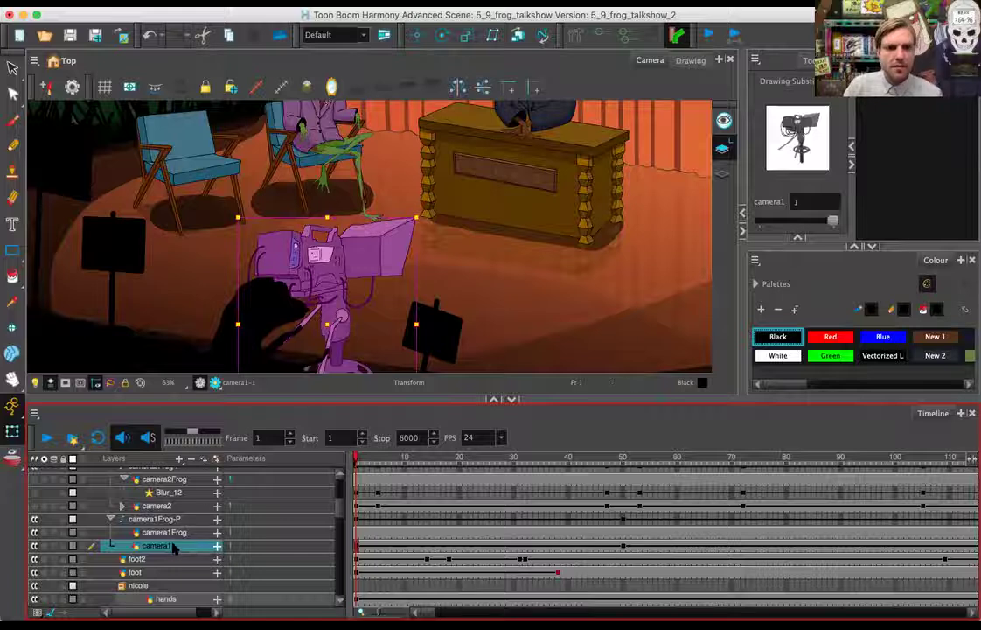
right_click(177, 547)
mouse_move(240, 236)
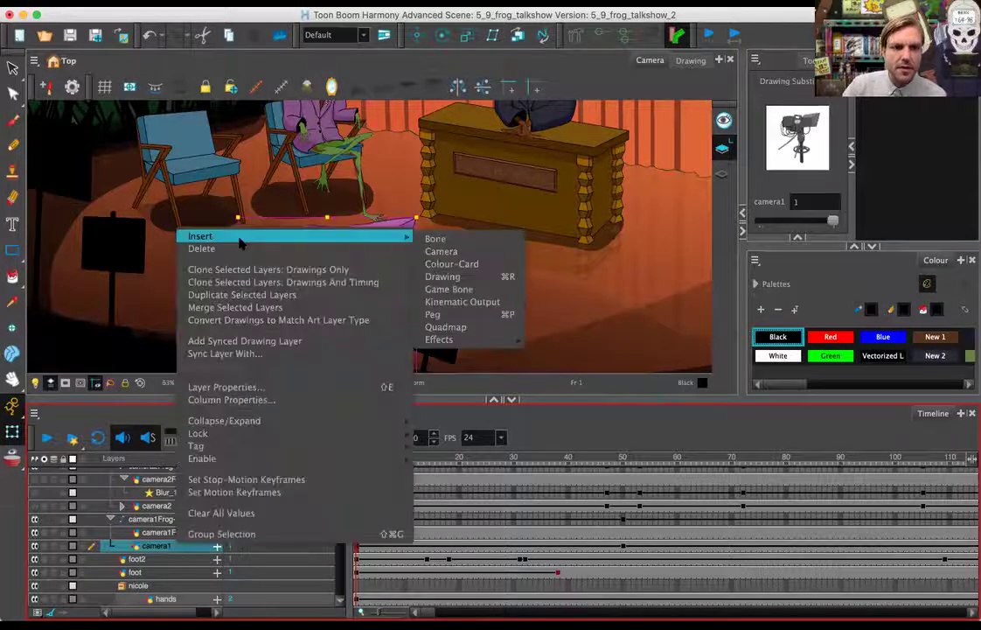
mouse_move(442, 340)
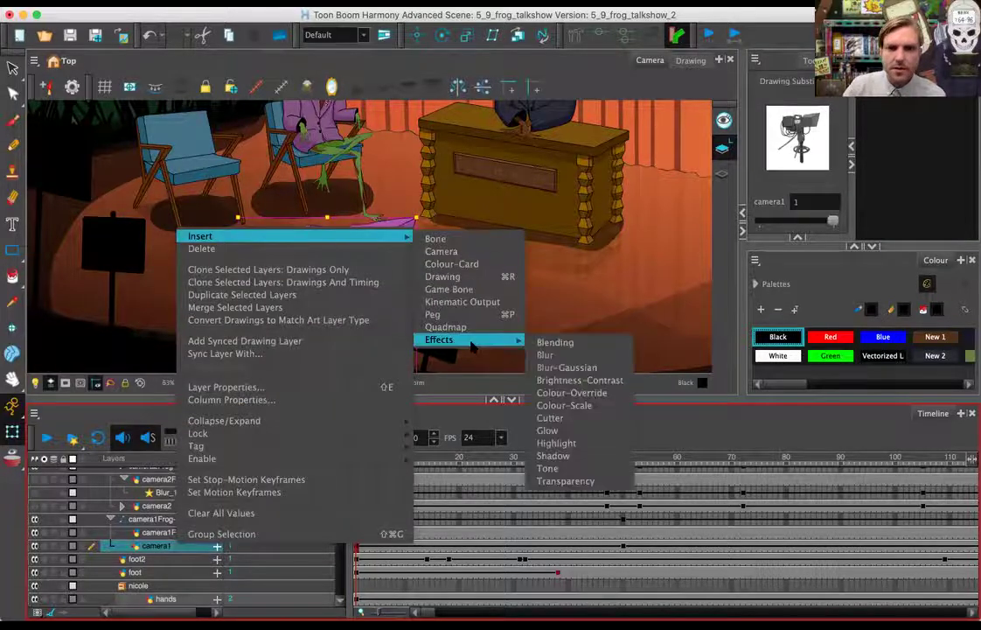
click(565, 356)
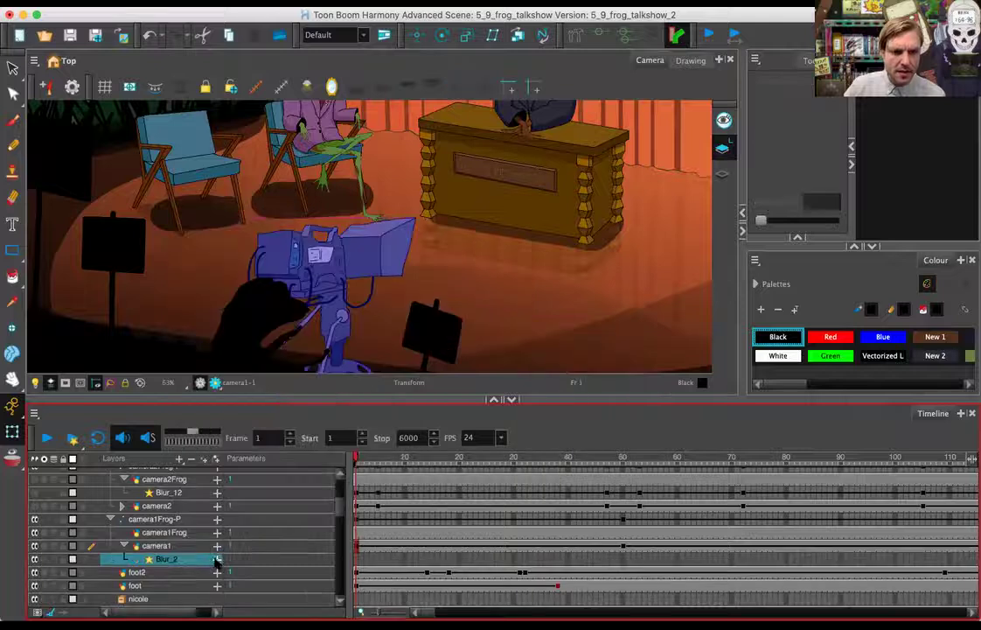
Step: Set the camera1 blur's radius to 4 and show the Camera view as a rendered preview
click(218, 560)
scroll(289, 525, down, 1)
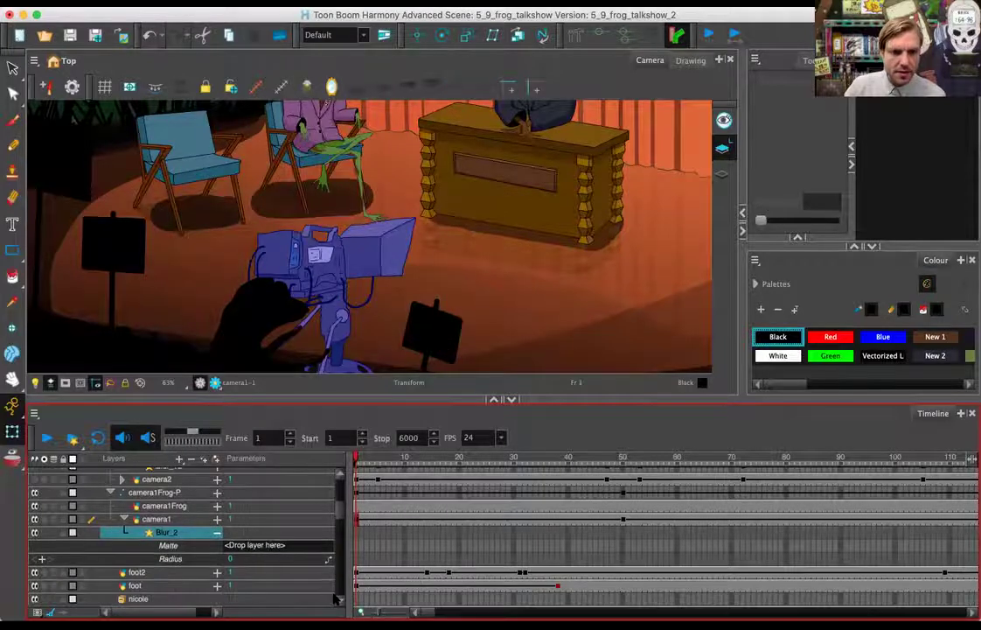
double_click(241, 558)
text(4)
key(Return)
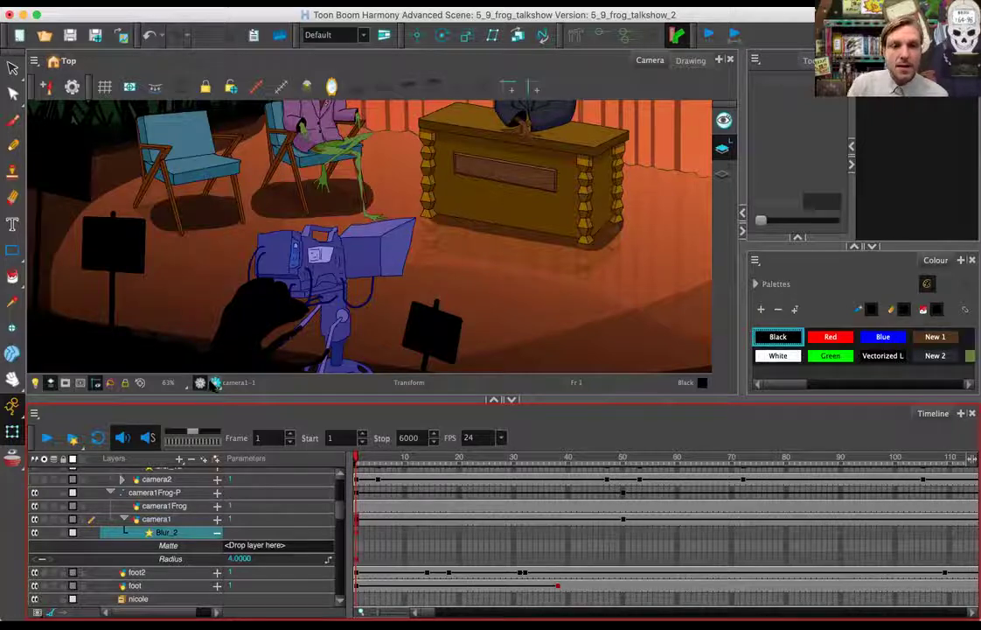
click(215, 382)
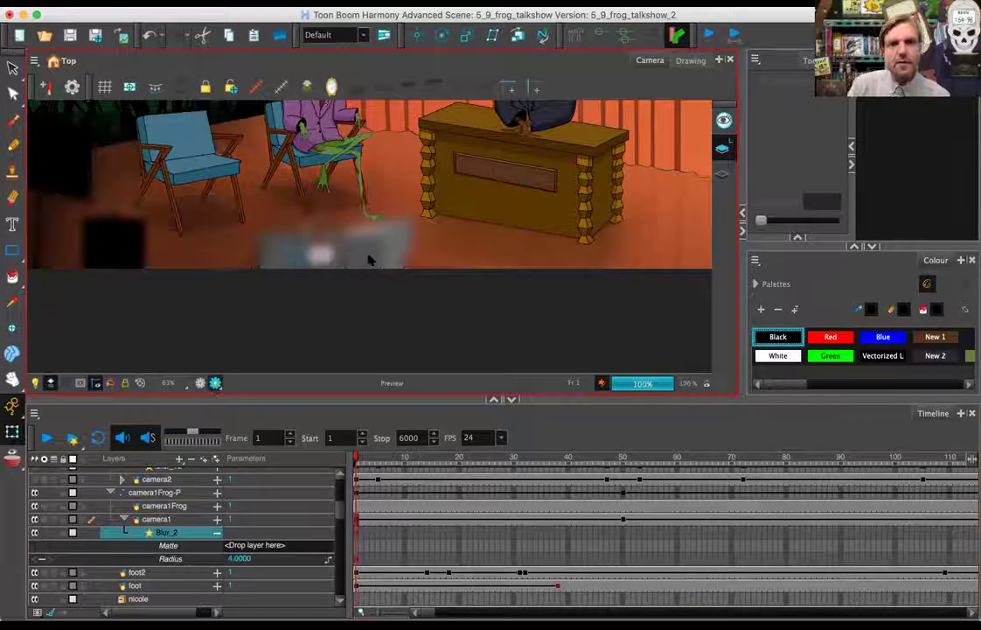
scroll(298, 280, up, 5)
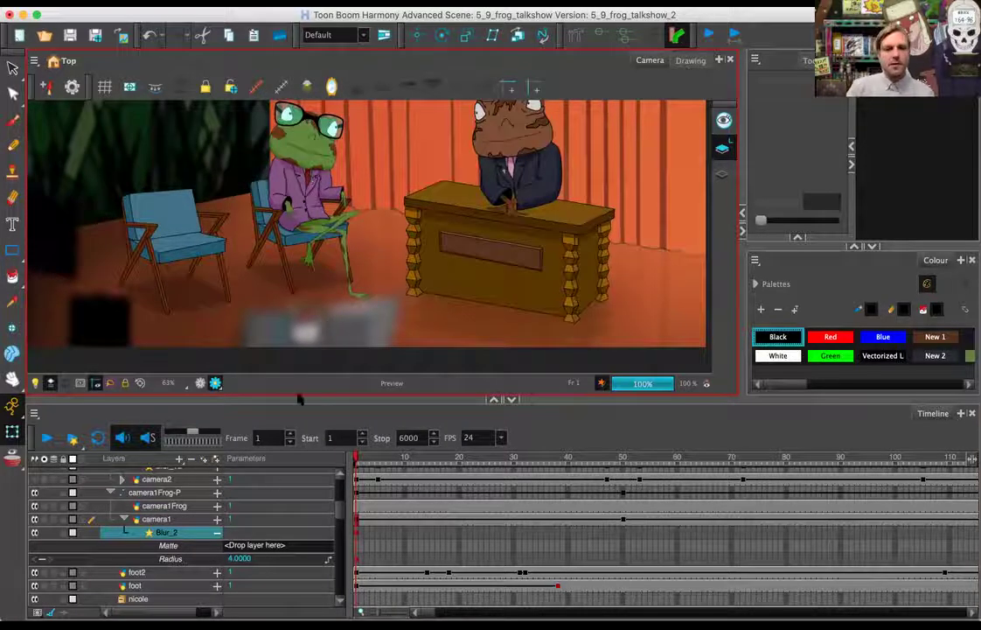
Step: Try a radius of 2 for the camera1 blur and settle on 1
click(242, 559)
text(2)
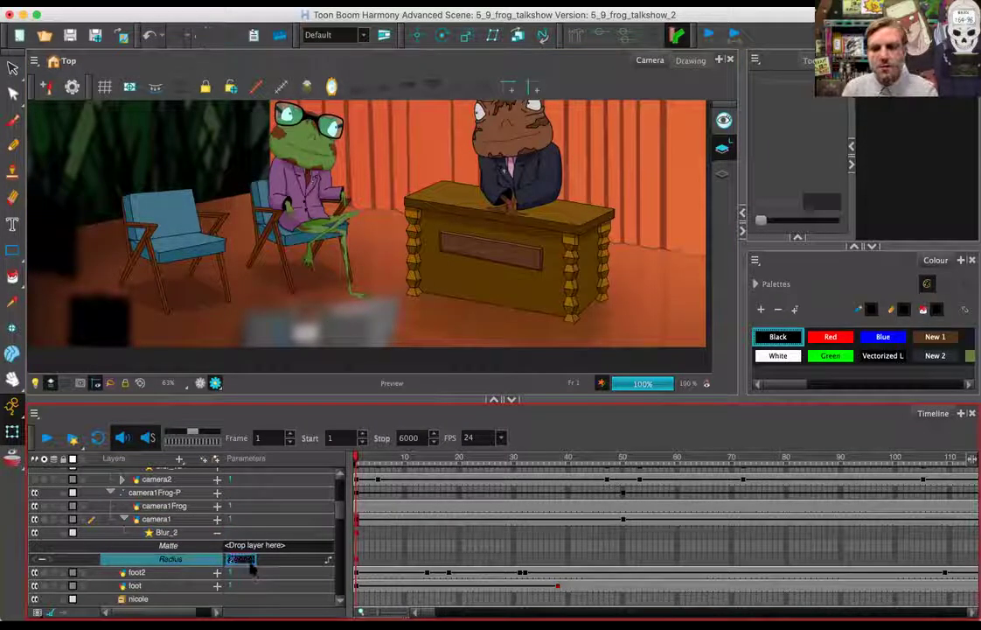
key(Return)
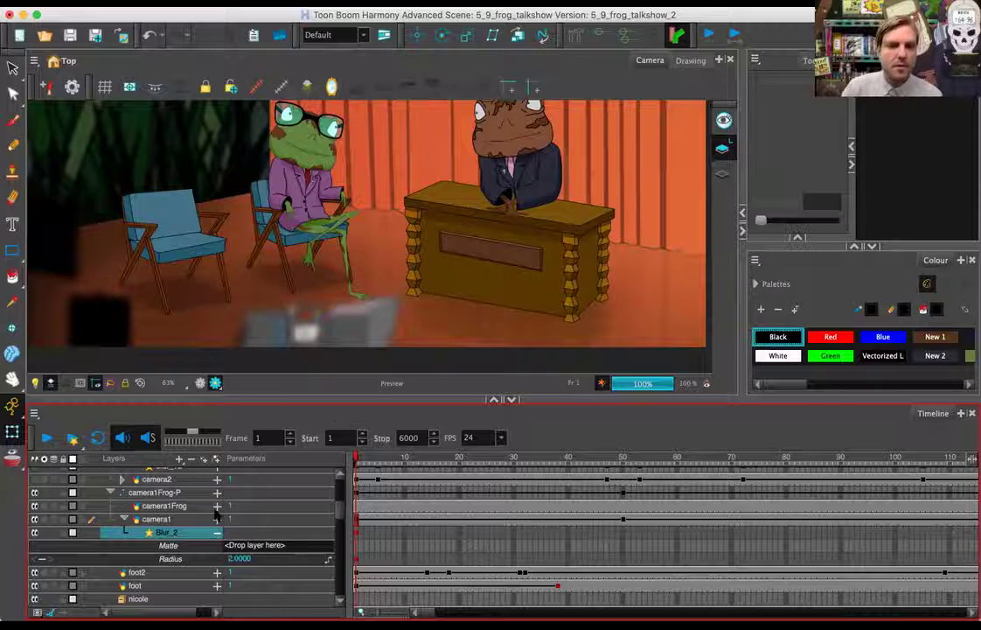
click(240, 558)
text(1)
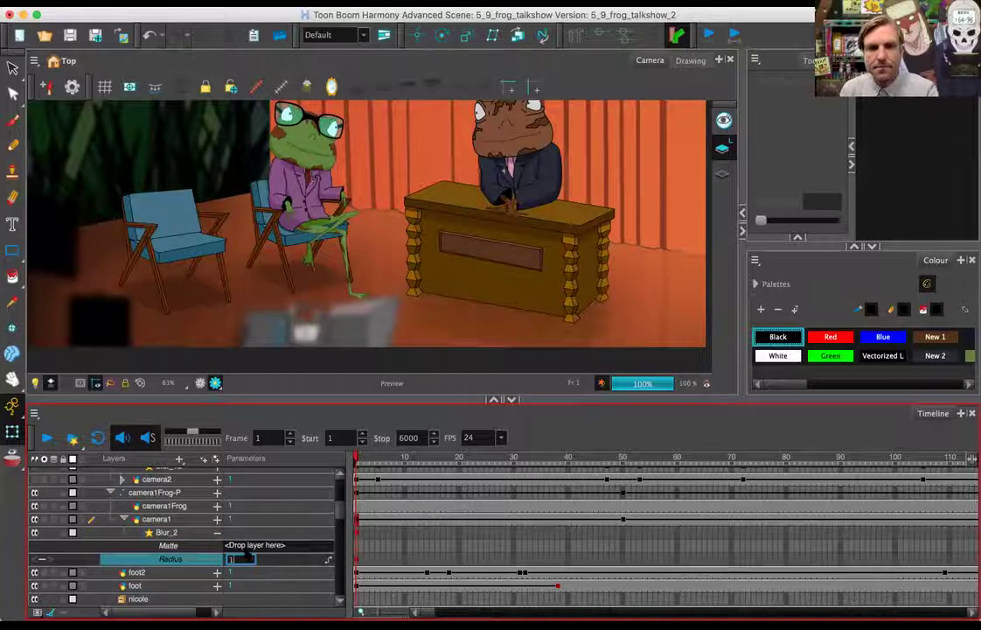
key(Return)
Step: Bring the APPLAUSE sign on the curtain into view and return the Camera view to its unrendered display
drag(371, 250, 307, 285)
scroll(309, 275, up, 1)
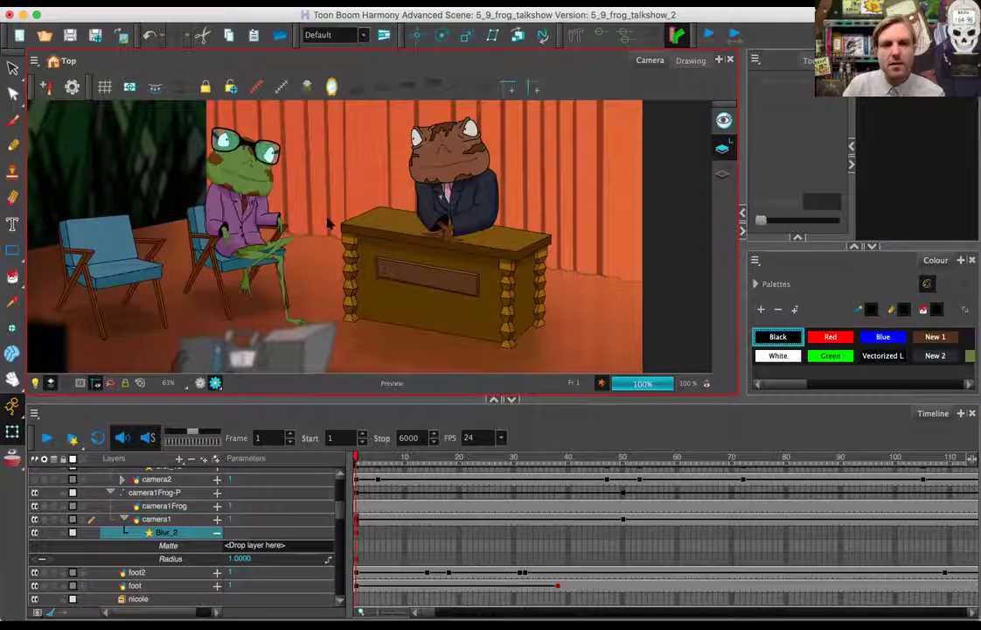
drag(404, 139, 327, 285)
drag(353, 191, 307, 289)
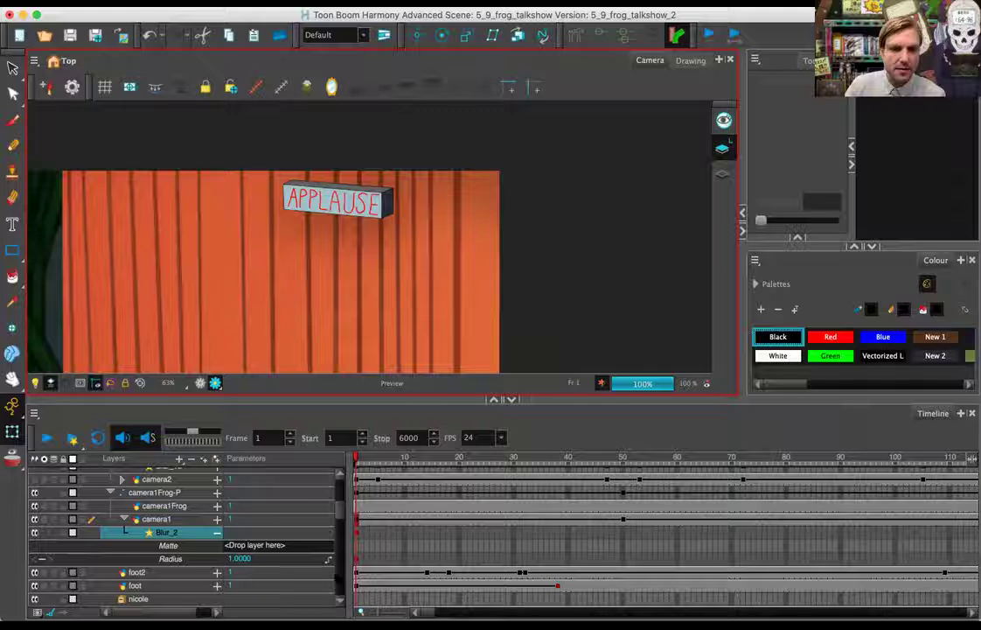
scroll(336, 507, down, 6)
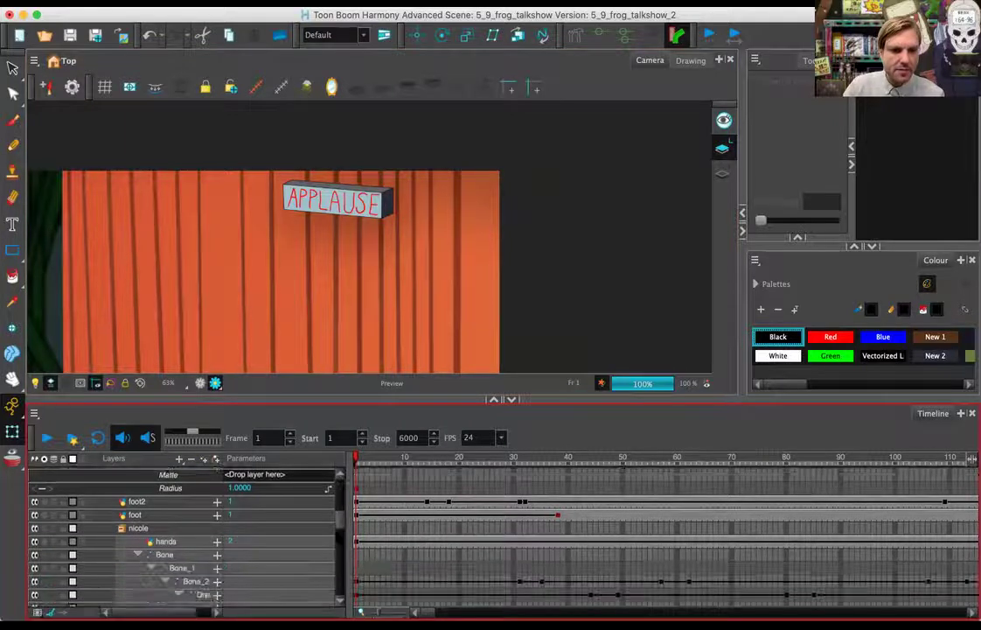
drag(339, 539, 336, 577)
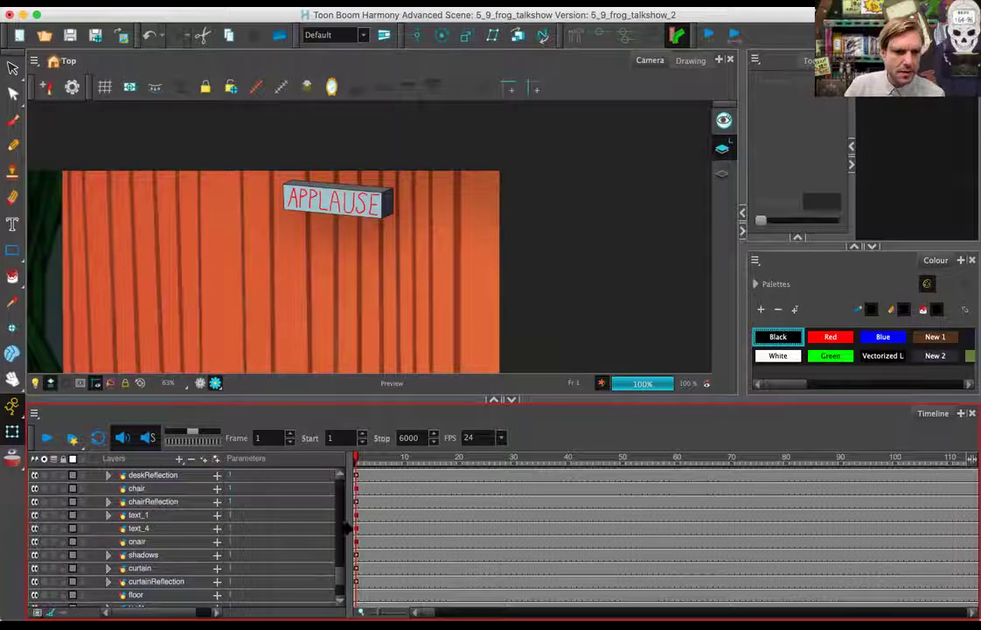
drag(339, 580, 340, 584)
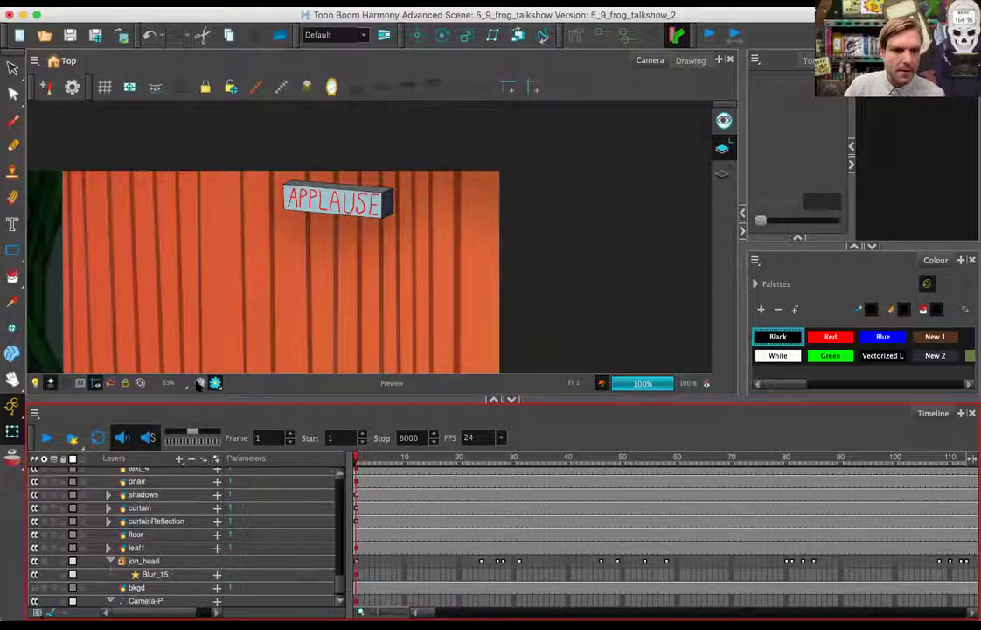
click(200, 384)
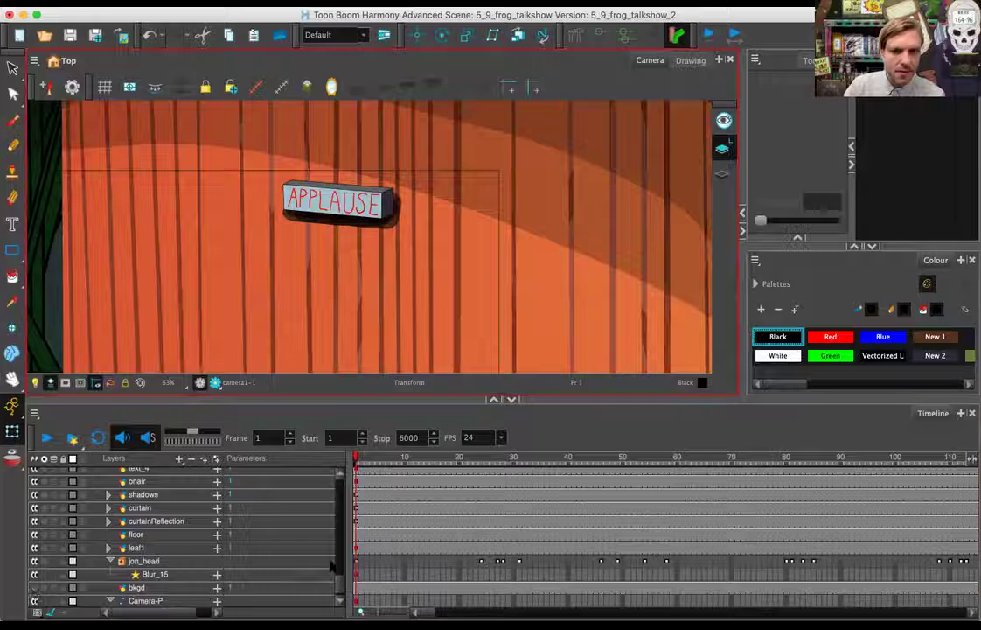
Step: Search the layers for the APPLAUSE sign, widening the layer list and toggling the text layer's visibility to check what it holds
scroll(337, 573, up, 3)
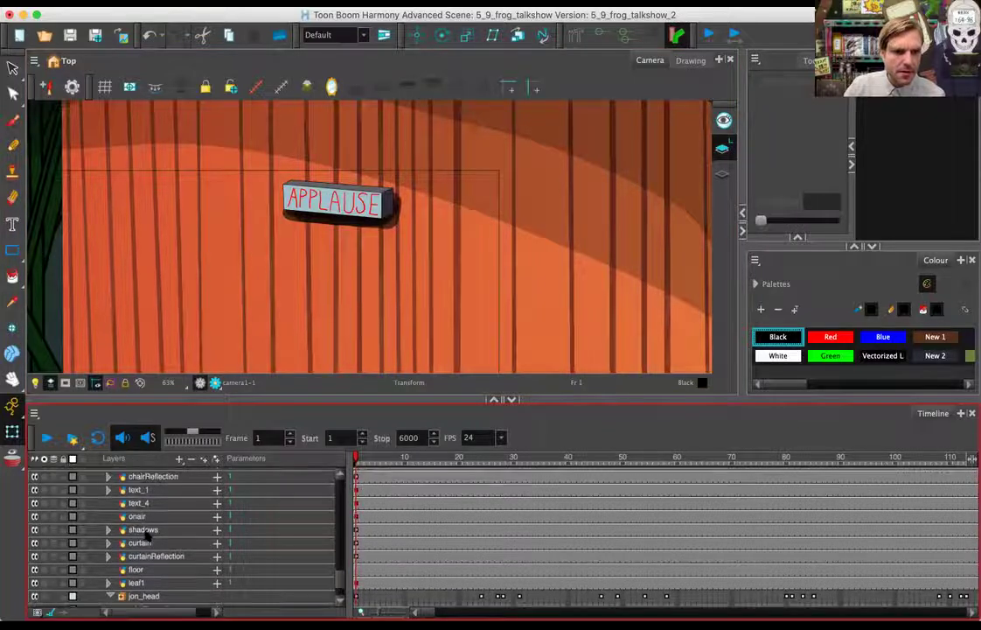
scroll(339, 575, up, 1)
scroll(339, 568, up, 7)
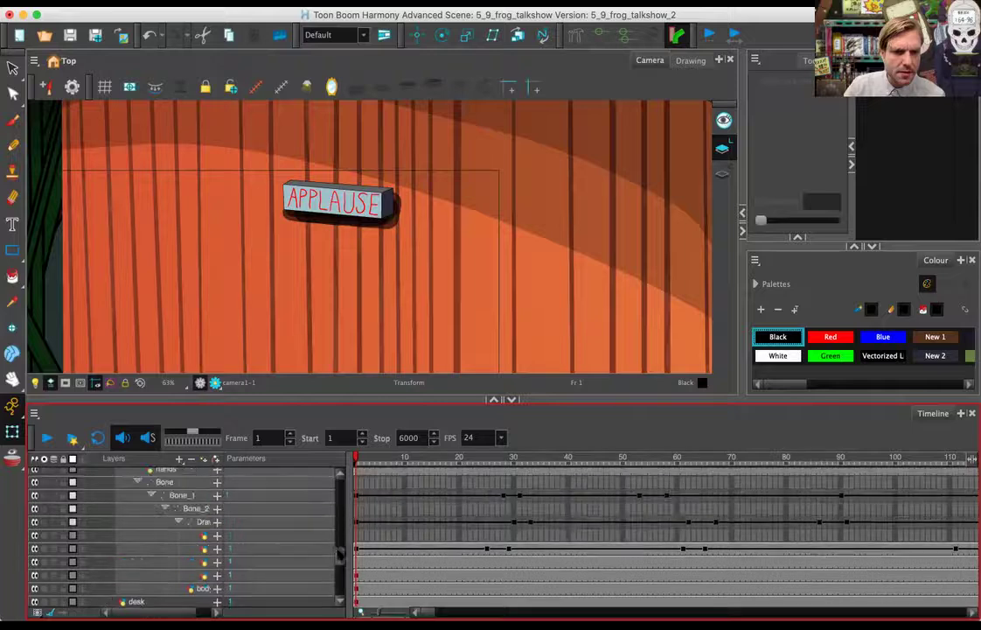
scroll(340, 549, up, 3)
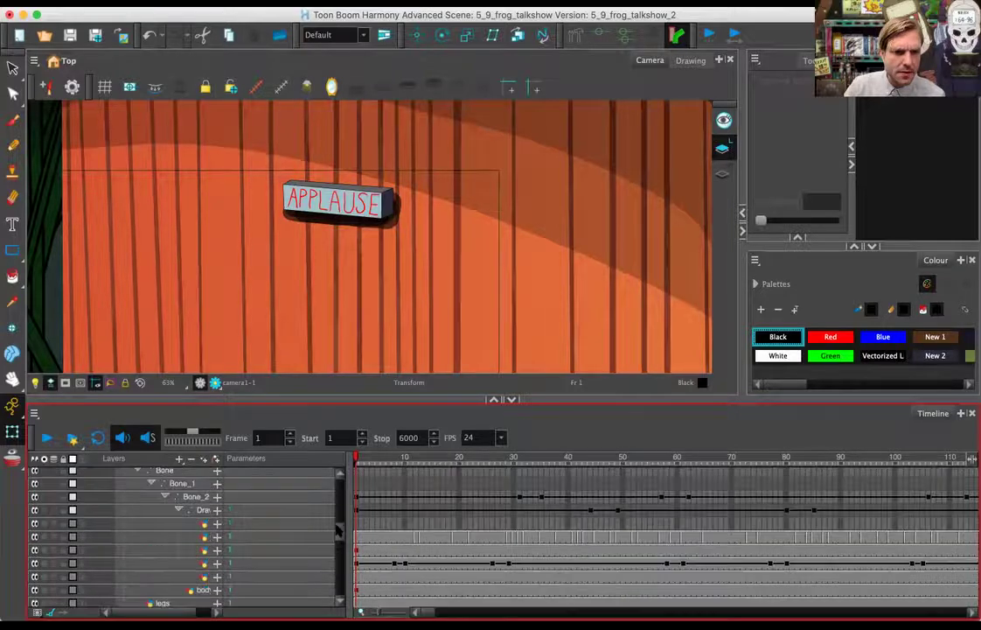
scroll(339, 523, up, 10)
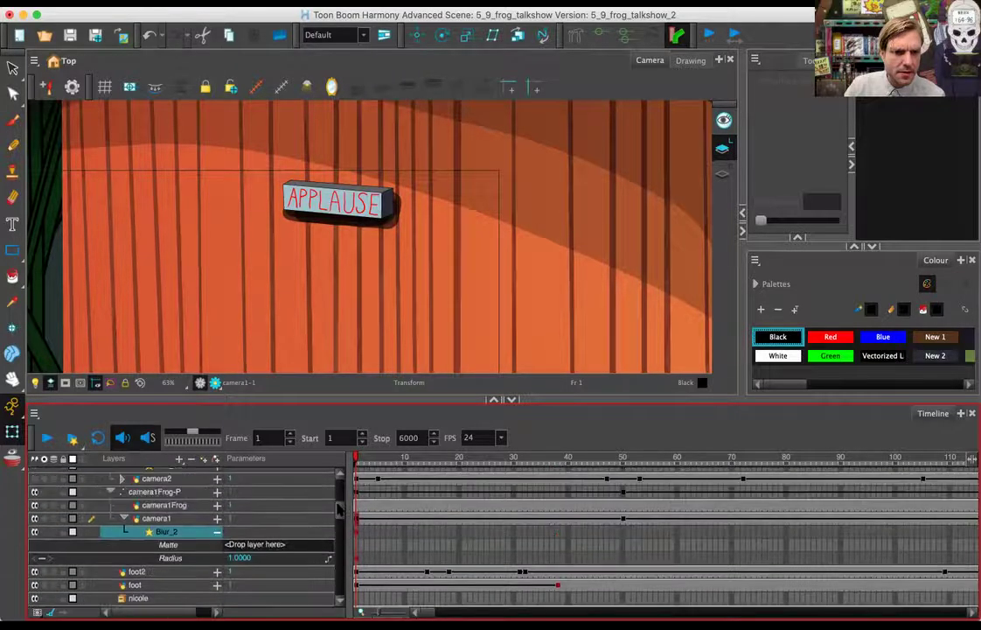
scroll(339, 507, up, 10)
drag(358, 539, 428, 539)
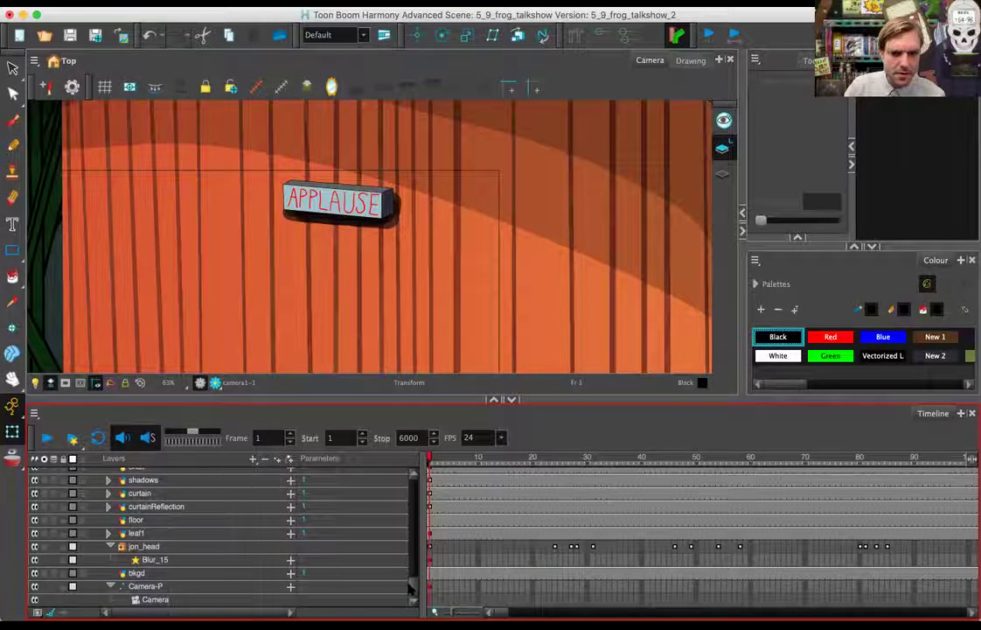
scroll(415, 579, up, 2)
scroll(416, 579, up, 4)
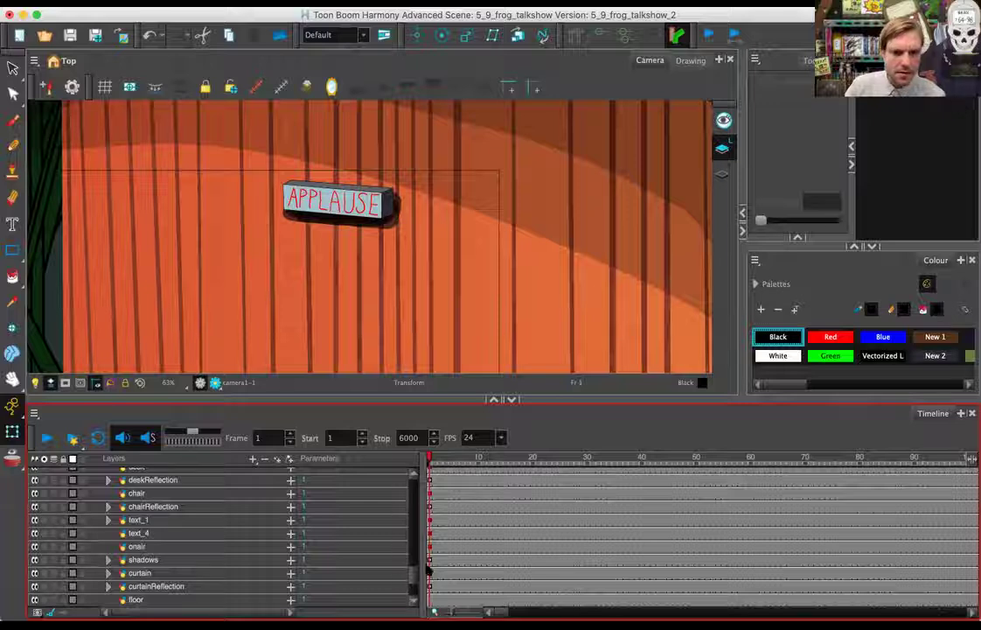
scroll(412, 570, up, 3)
scroll(412, 569, up, 10)
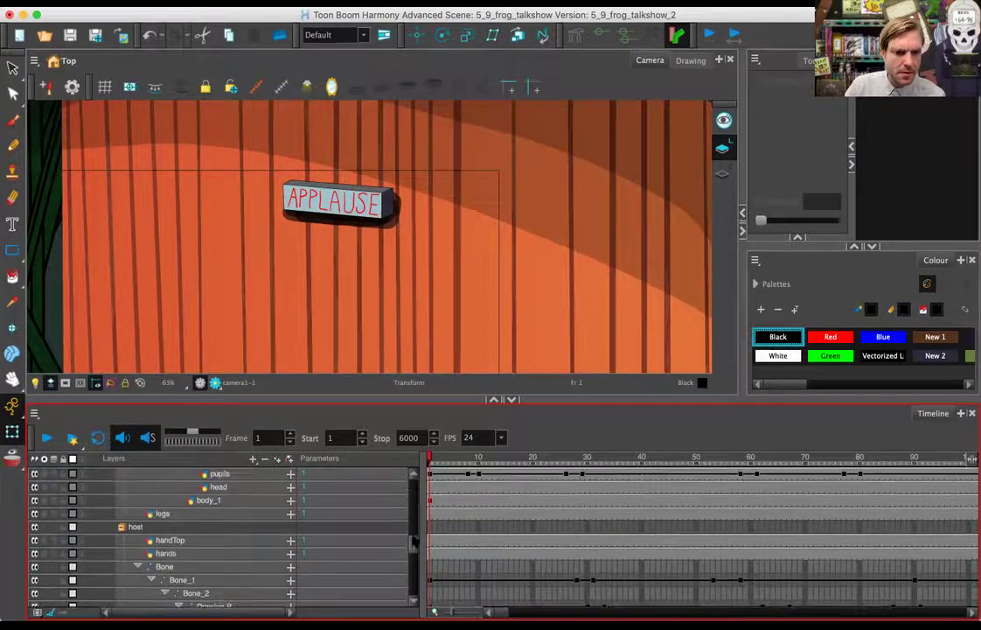
scroll(415, 533, up, 10)
scroll(415, 522, up, 10)
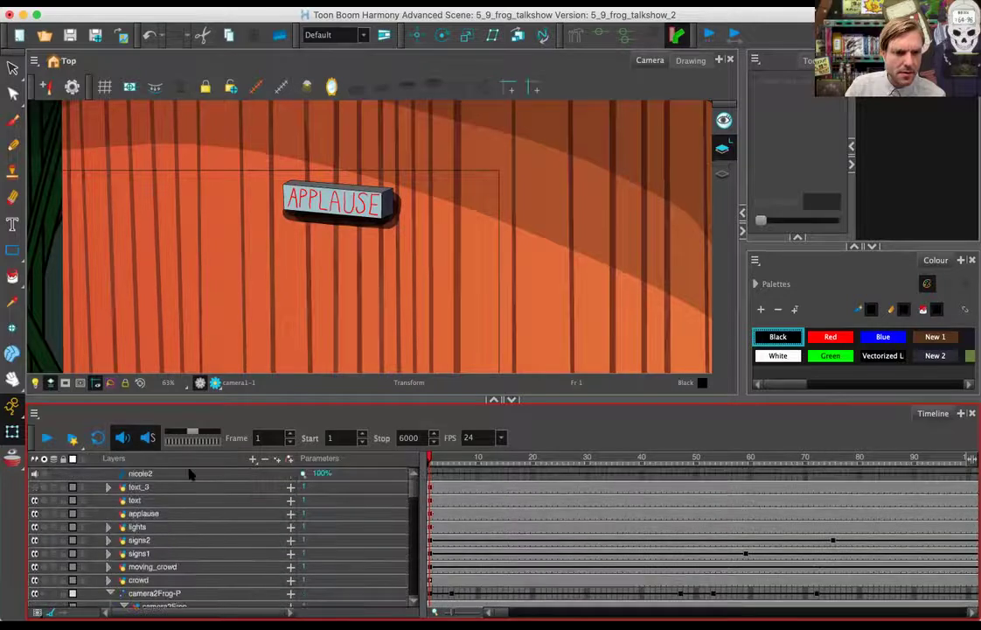
click(35, 500)
click(35, 500)
Step: Insert a Blur effect on the text layer that holds the APPLAUSE lettering
click(147, 500)
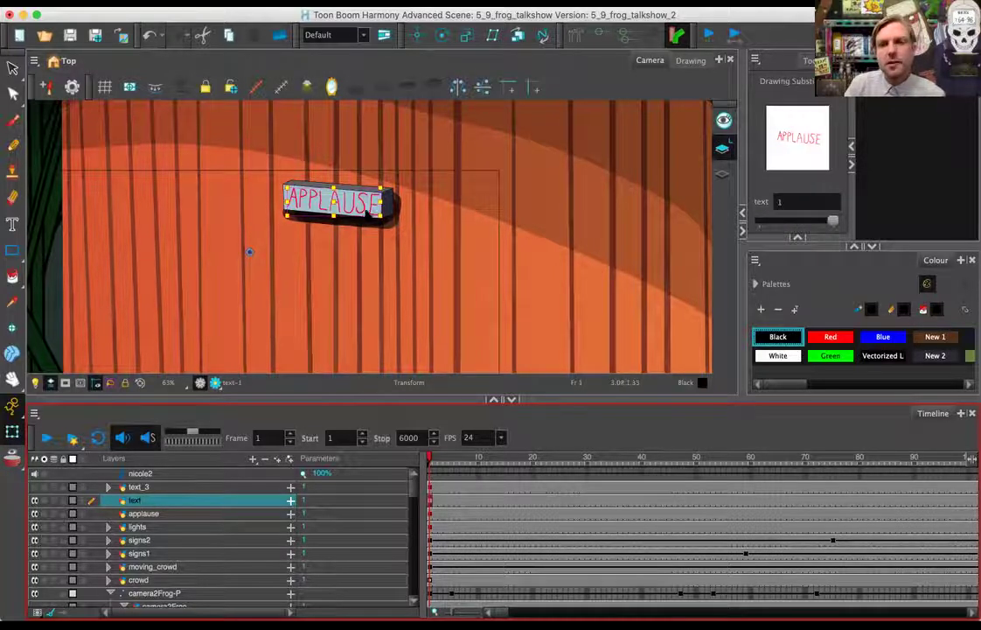
right_click(215, 505)
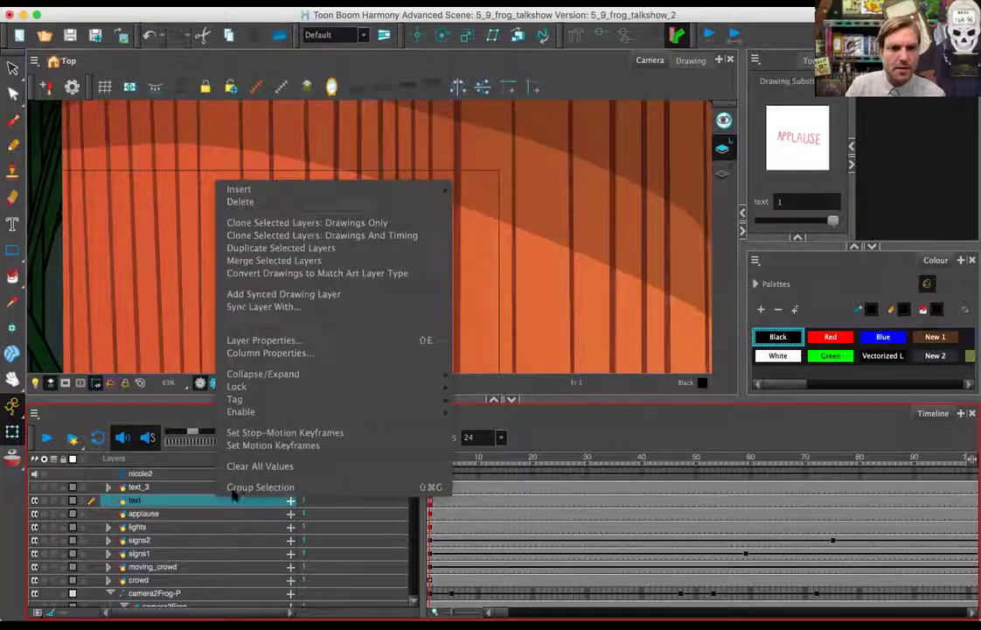
mouse_move(288, 191)
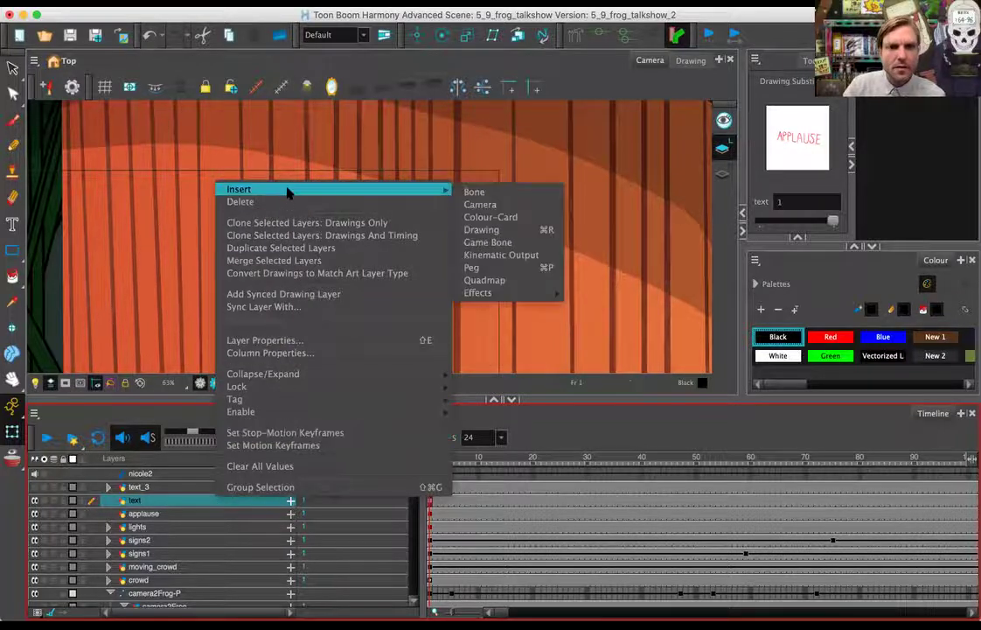
mouse_move(507, 291)
click(585, 306)
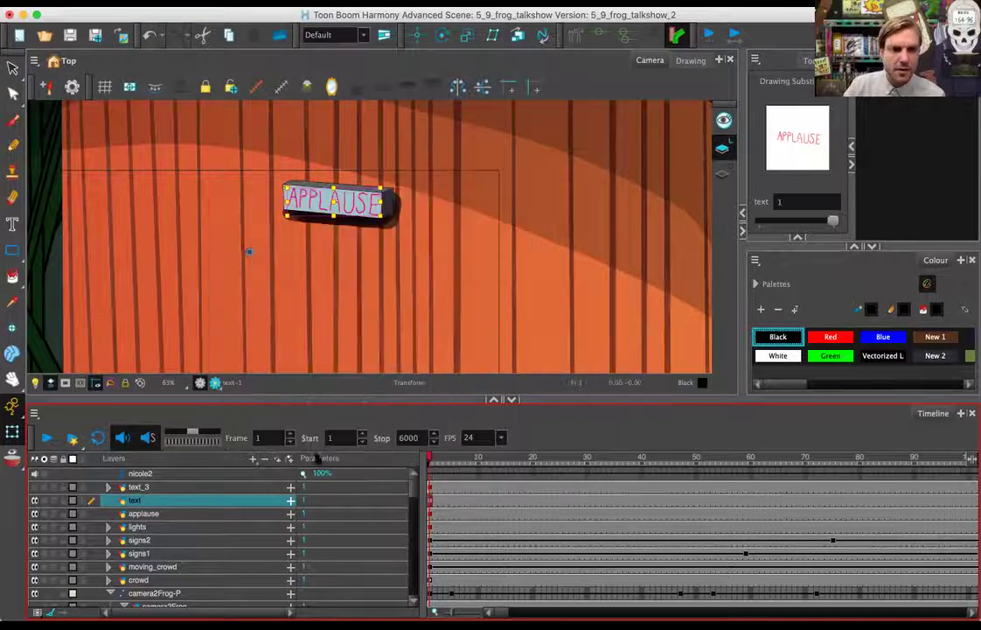
Step: Insert a Glow effect on the text layer of the APPLAUSE sign
click(152, 505)
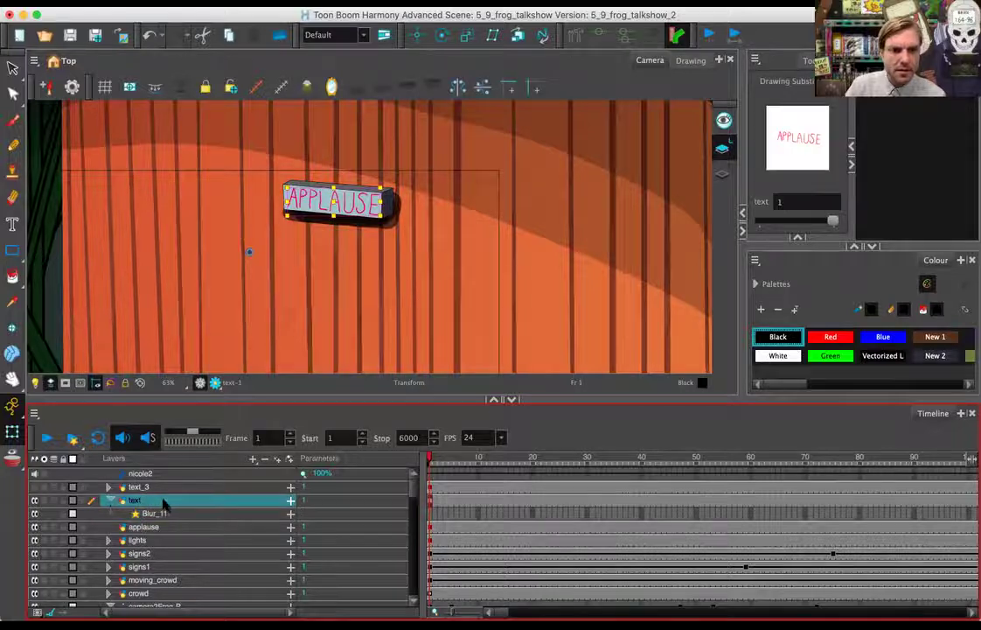
right_click(162, 508)
mouse_move(210, 190)
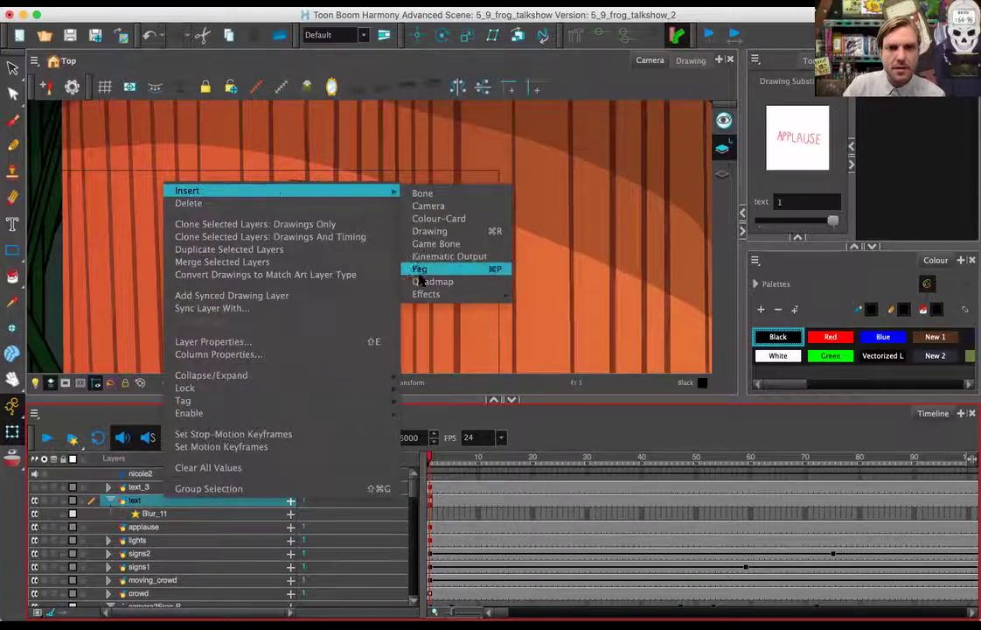
mouse_move(438, 294)
click(534, 385)
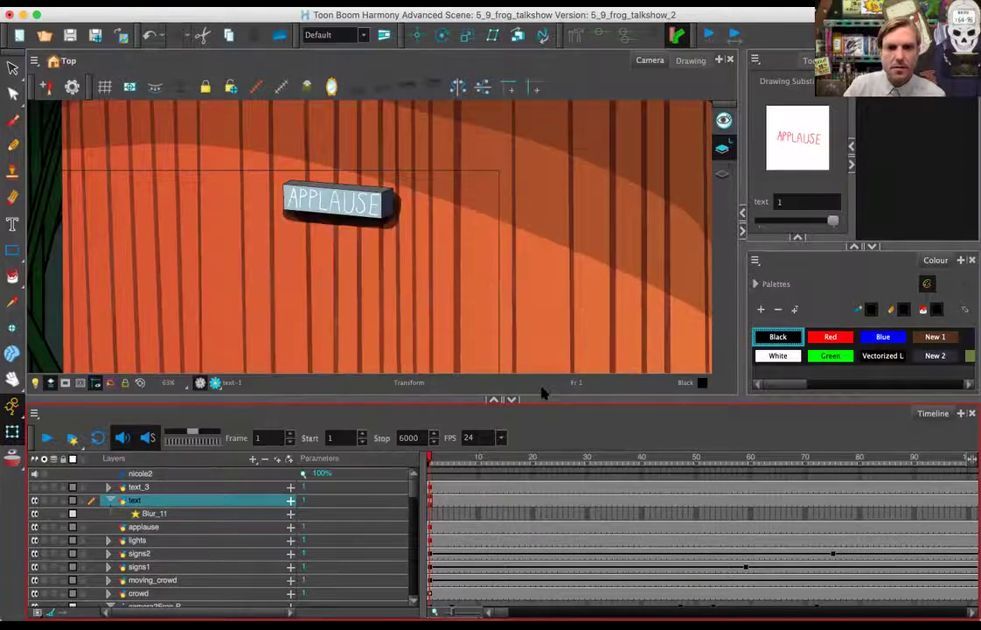
Step: Switch the Camera view to the rendered preview and set the radius of the text layer's Blur effect to 1
click(215, 384)
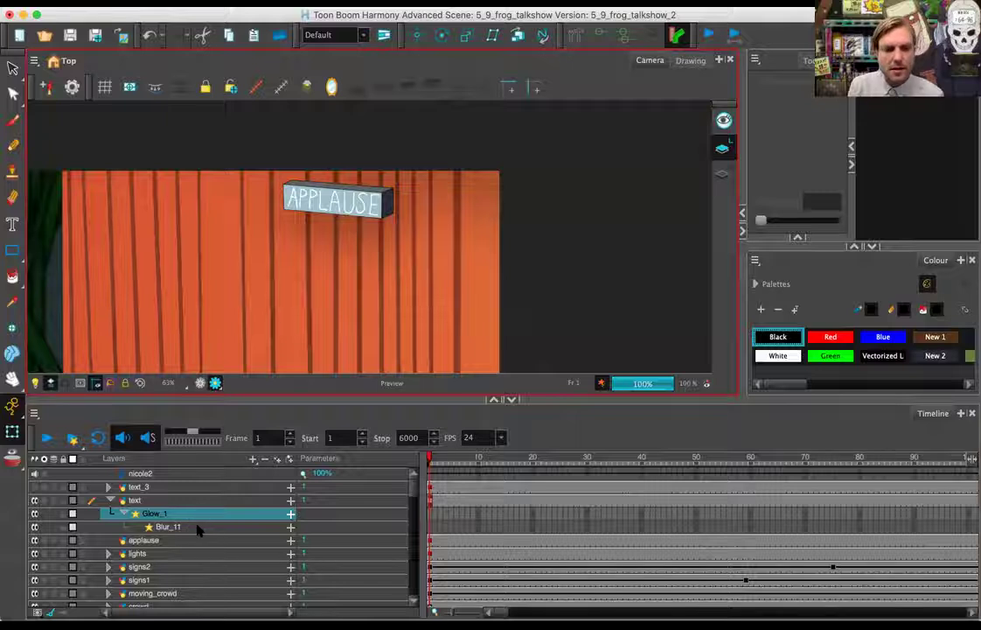
click(198, 527)
click(292, 527)
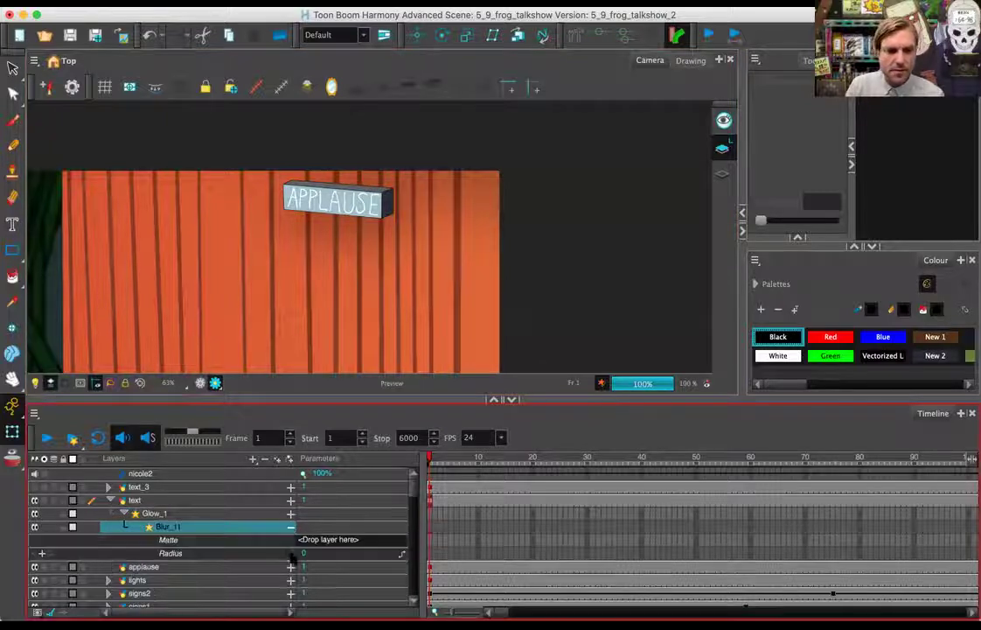
click(305, 553)
text(1)
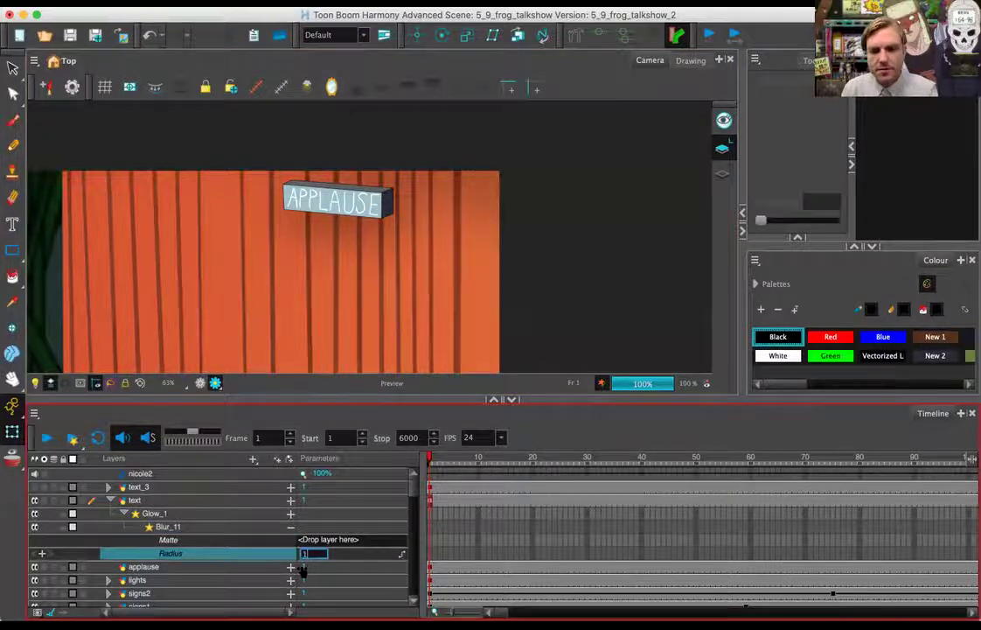
click(302, 526)
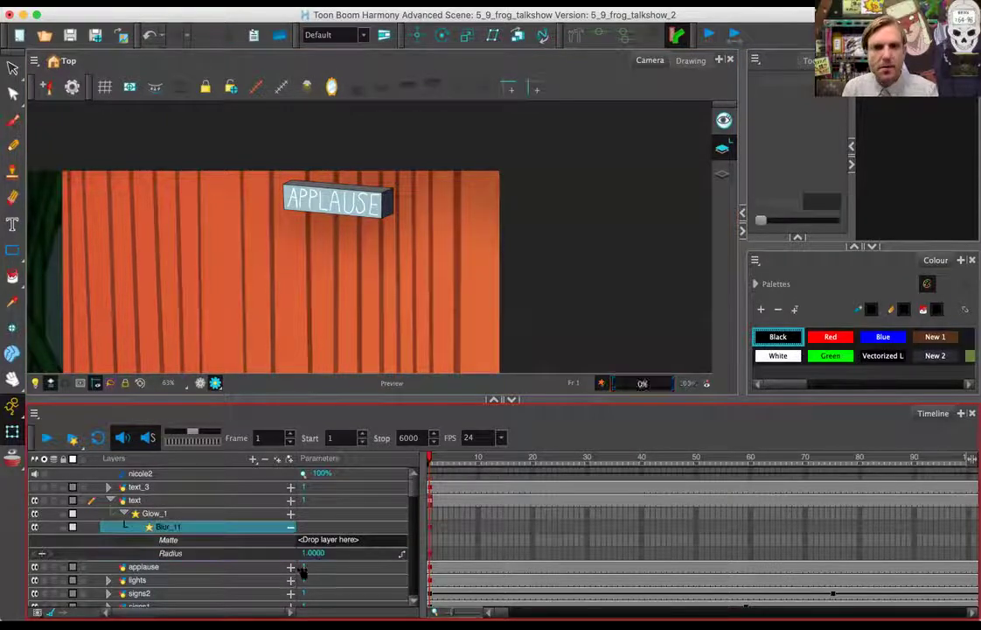
Step: Turn on Use Source Colour in the layer properties of the text layer's Glow effect
click(175, 514)
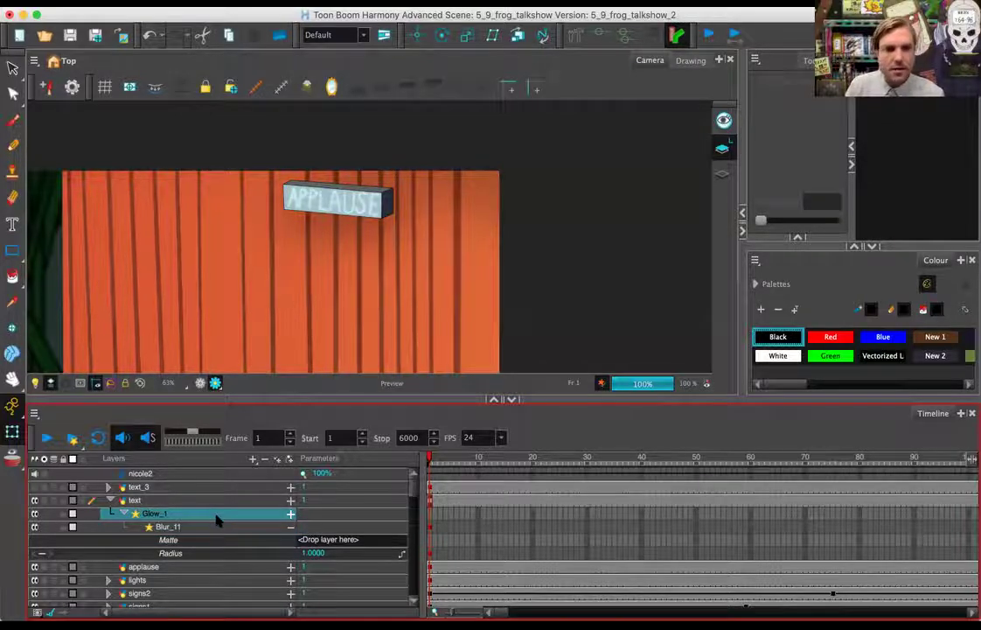
right_click(218, 520)
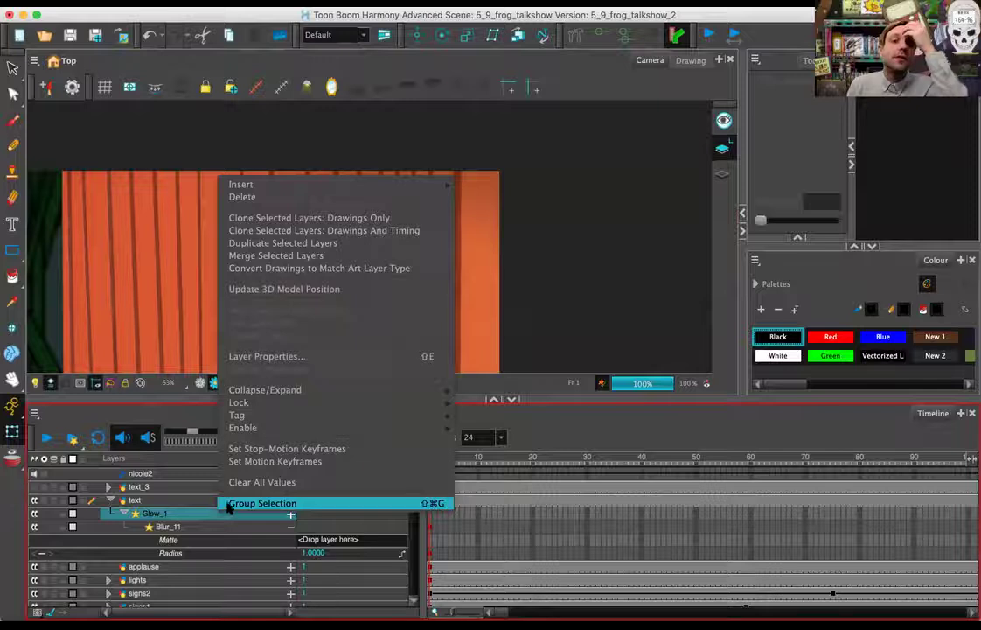
click(285, 357)
drag(348, 163, 414, 121)
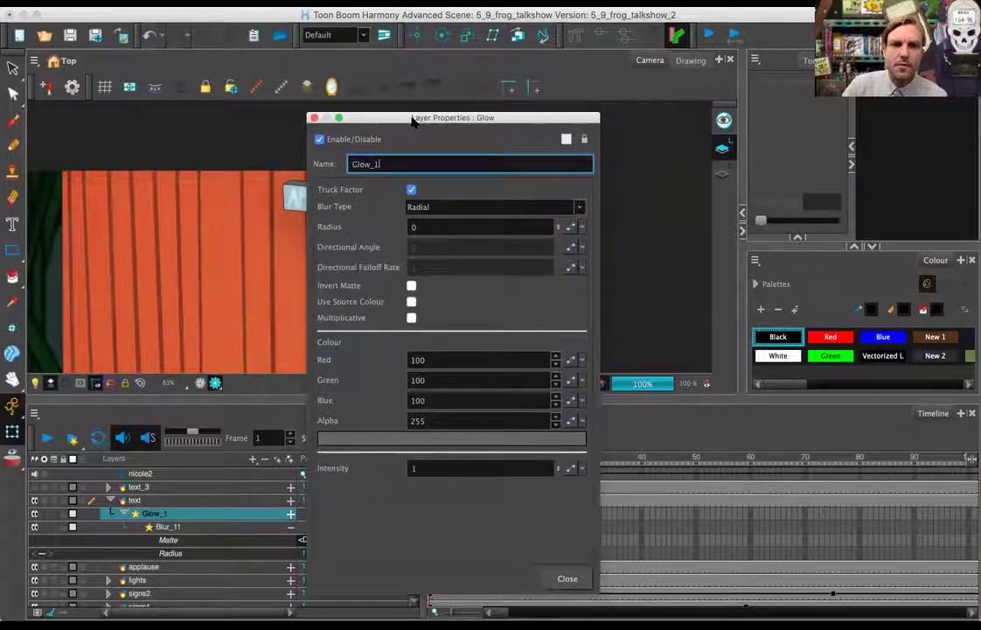
click(411, 302)
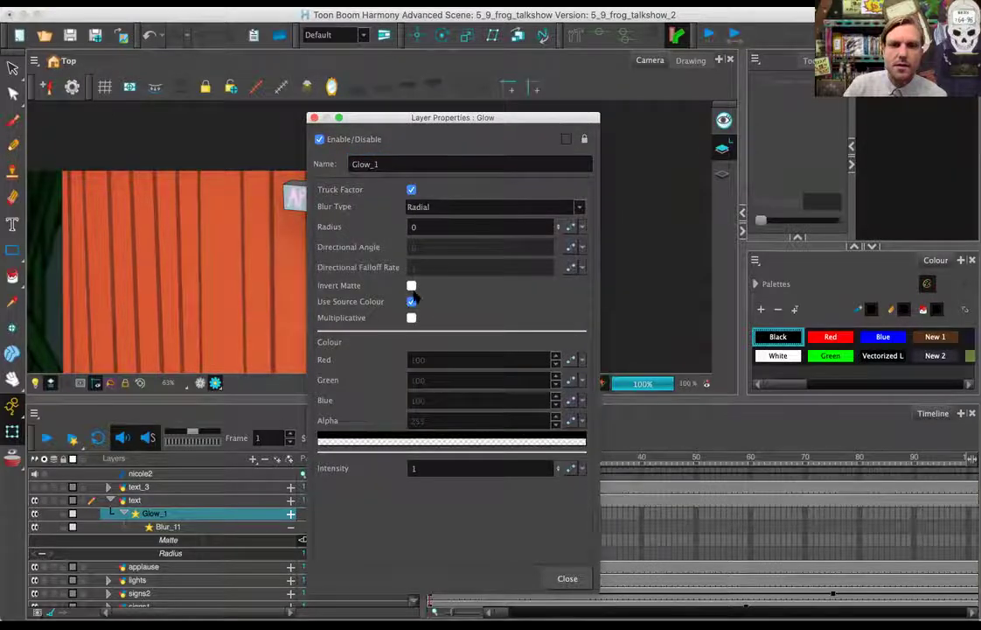
click(314, 118)
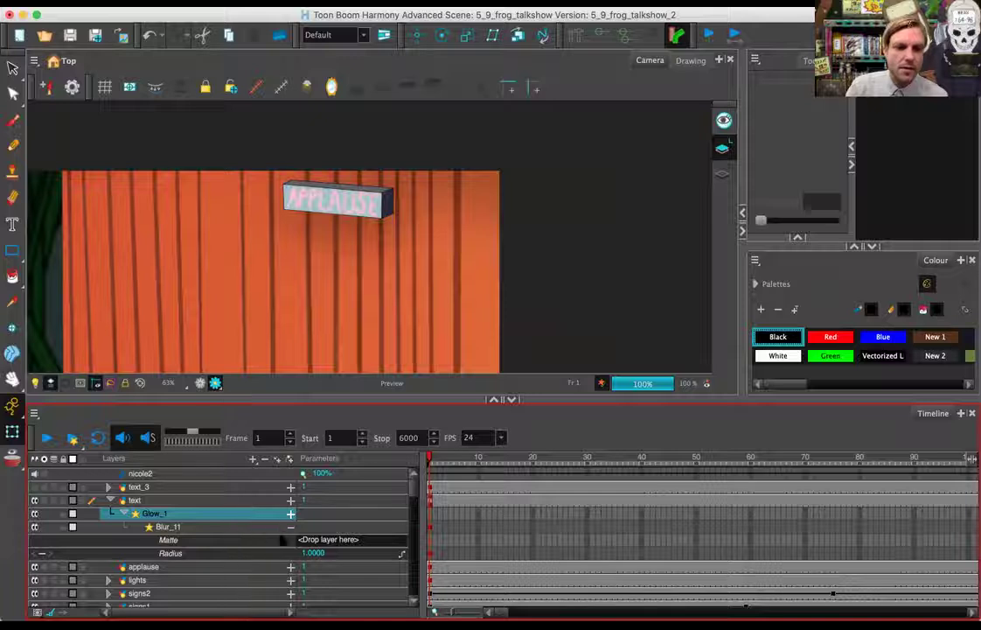
Step: Set the Glow effect's radius to 1 and its intensity to 2
click(290, 514)
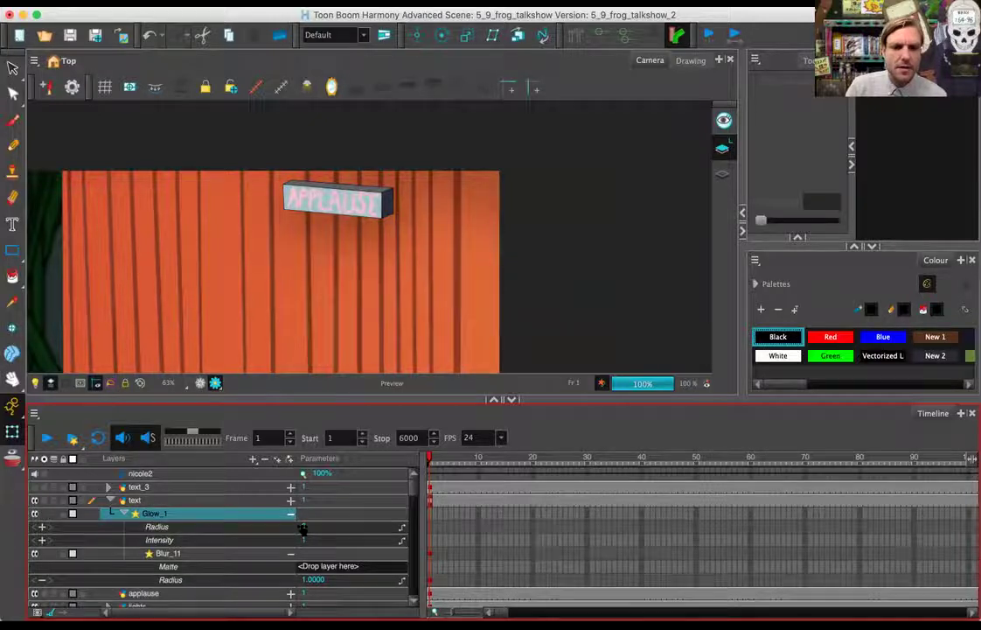
double_click(303, 527)
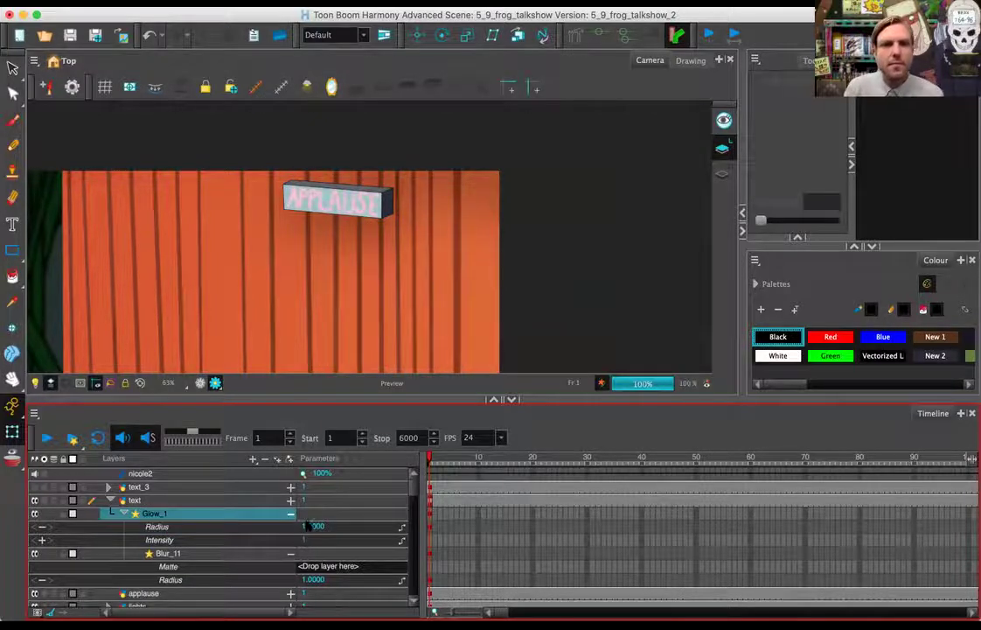
double_click(312, 540)
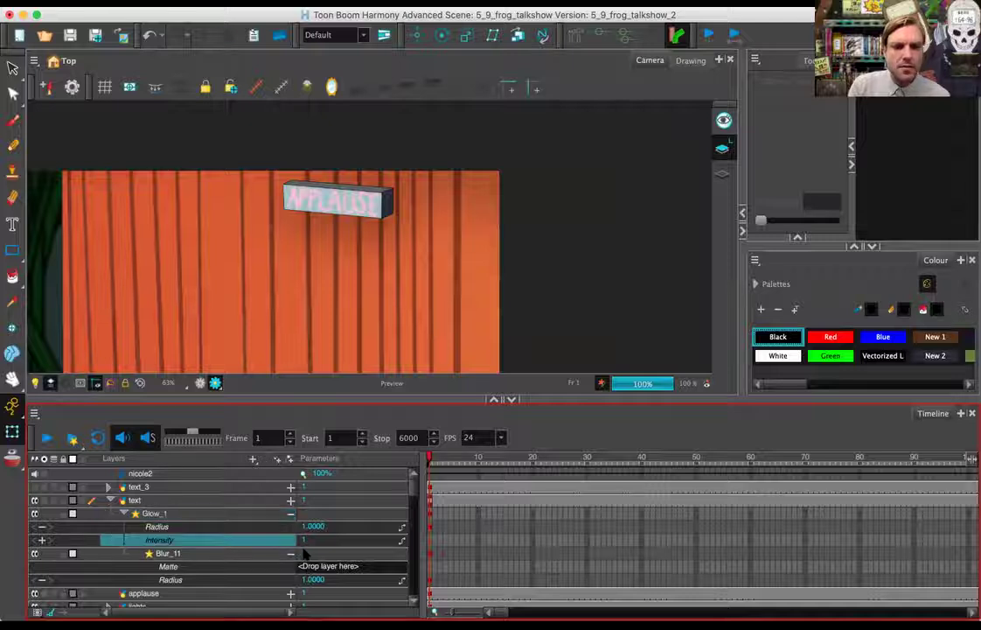
text(2)
key(Return)
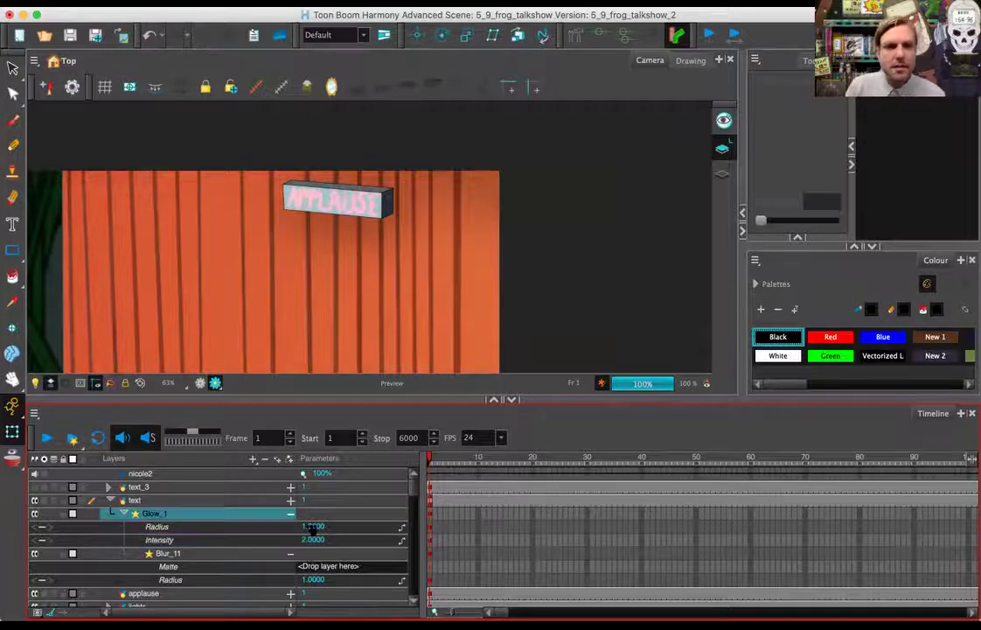
Step: Set the Glow effect's radius to 0 and the Blur effect's radius to 0.5
double_click(313, 526)
text(0)
key(Return)
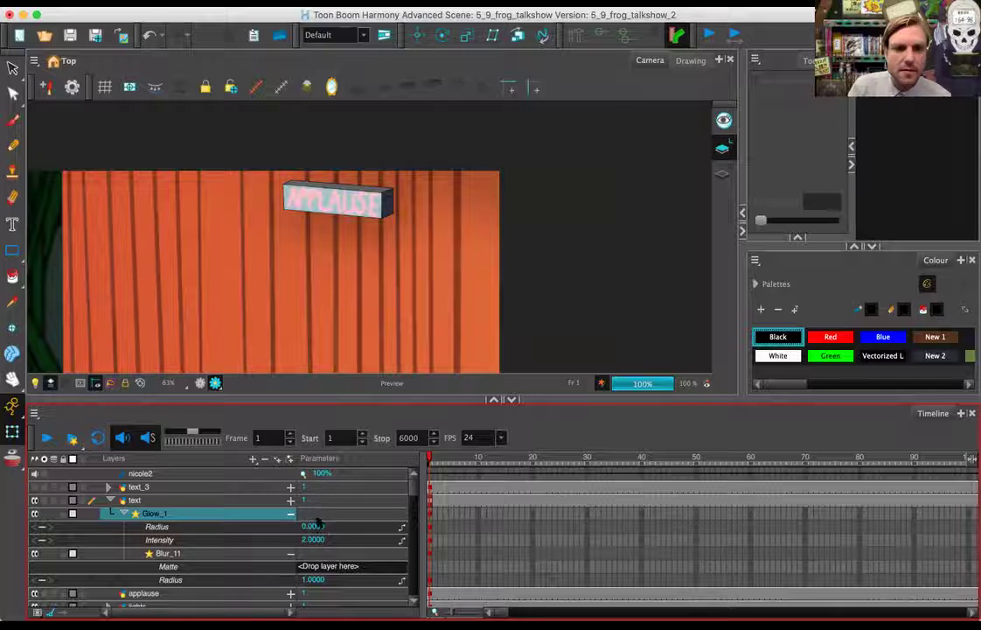
double_click(315, 581)
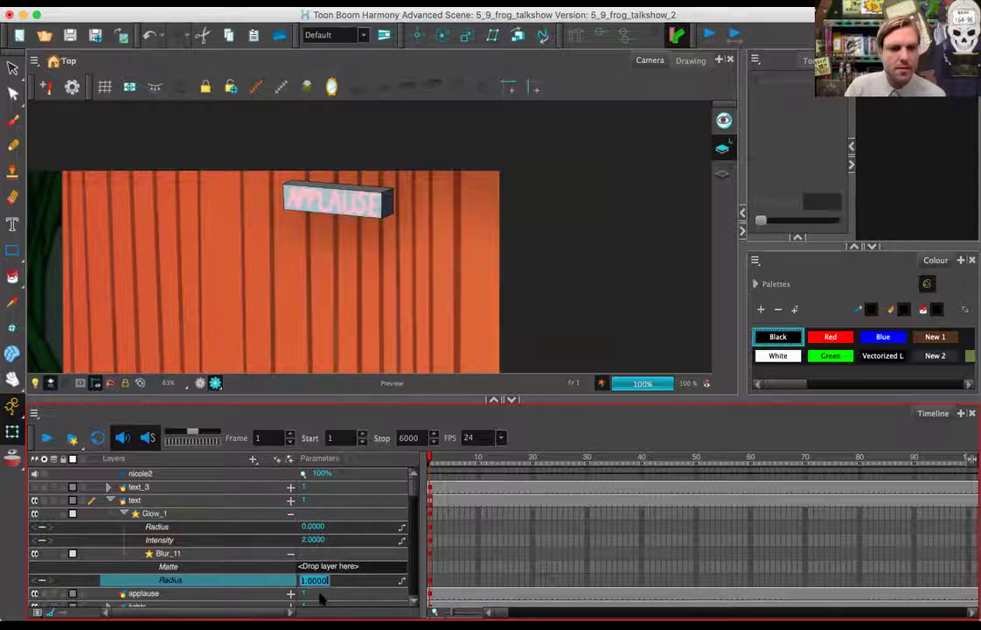
double_click(314, 579)
key(BackSpace)
click(276, 513)
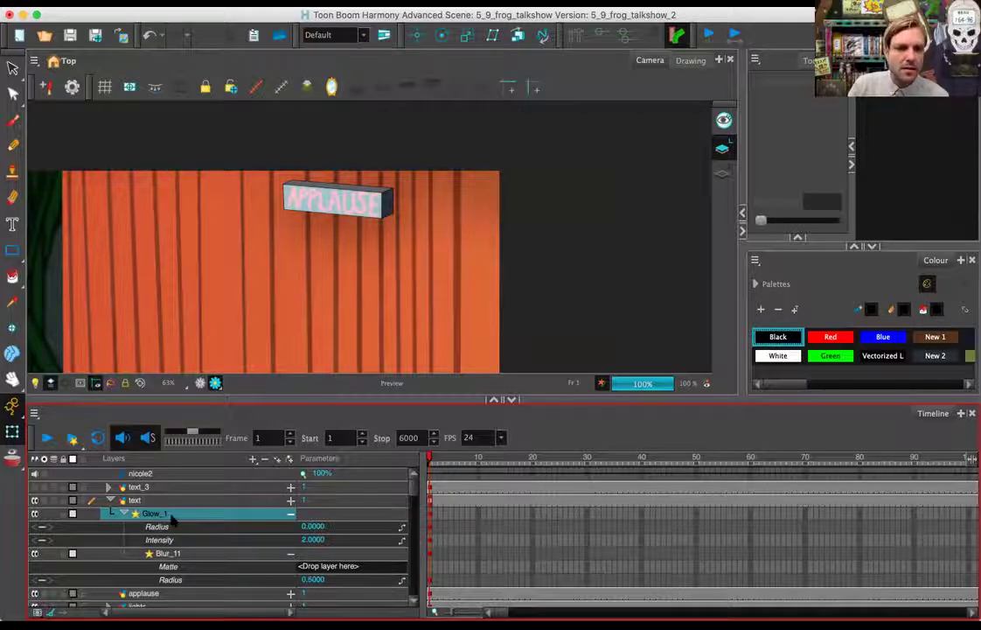
Step: Duplicate the text layer that holds the APPLAUSE lettering
click(110, 501)
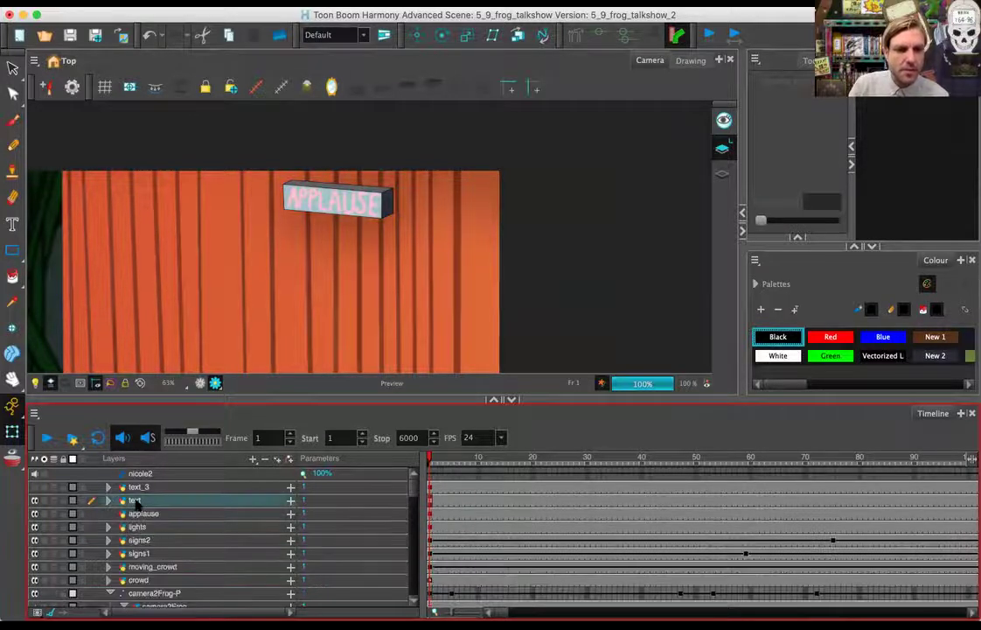
click(109, 501)
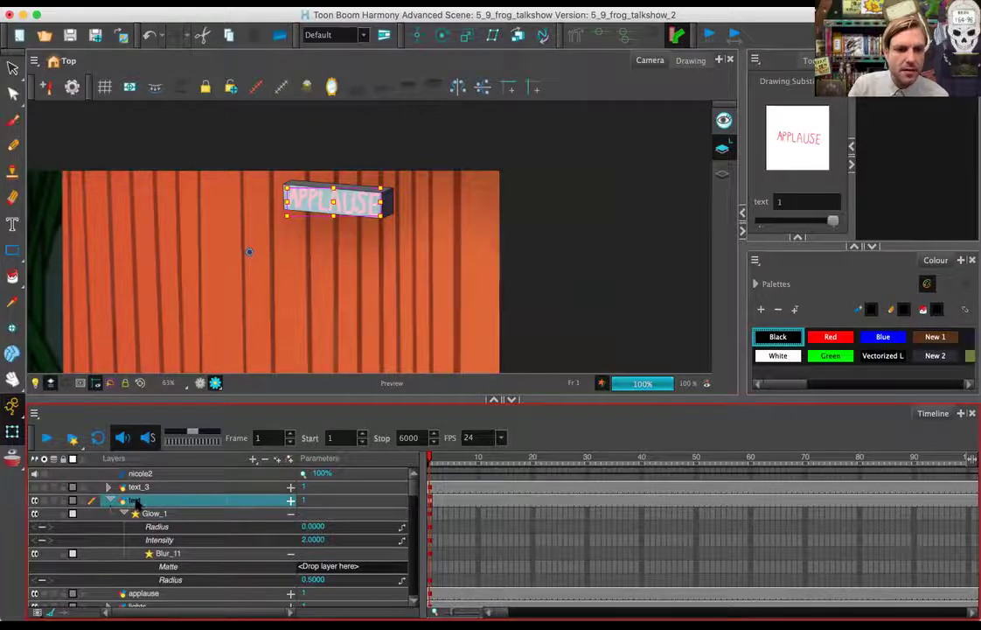
right_click(136, 503)
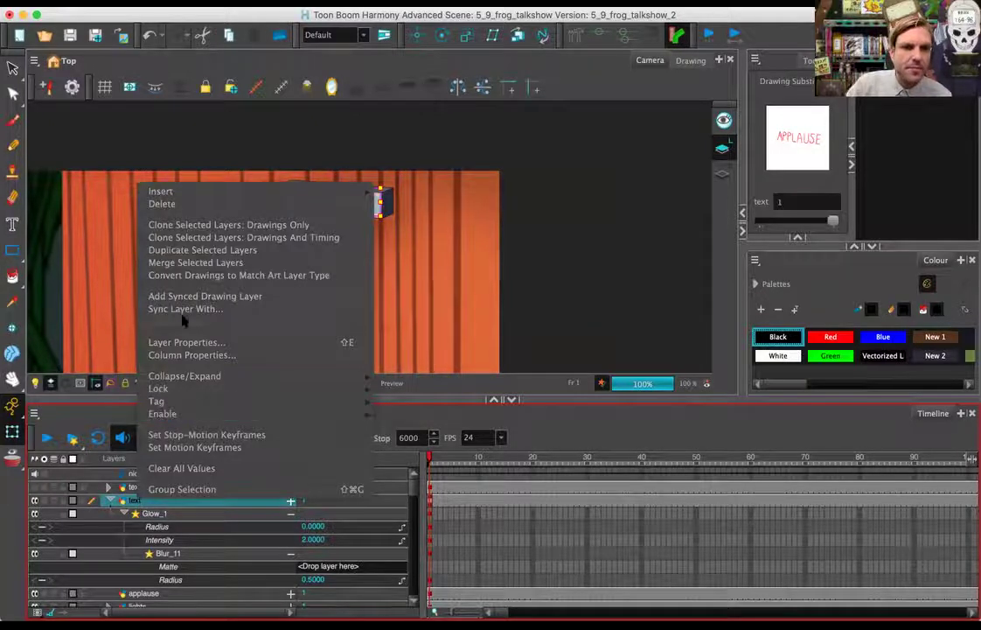
click(198, 251)
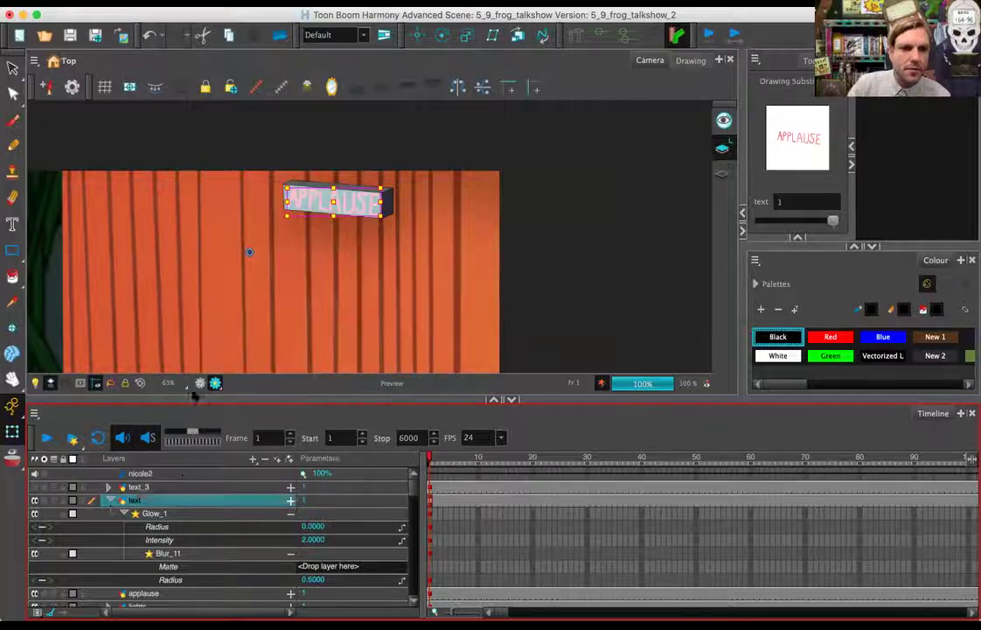
Step: Try deleting the Glow and Blur effects from the original text layer, and undo the deletion
click(149, 513)
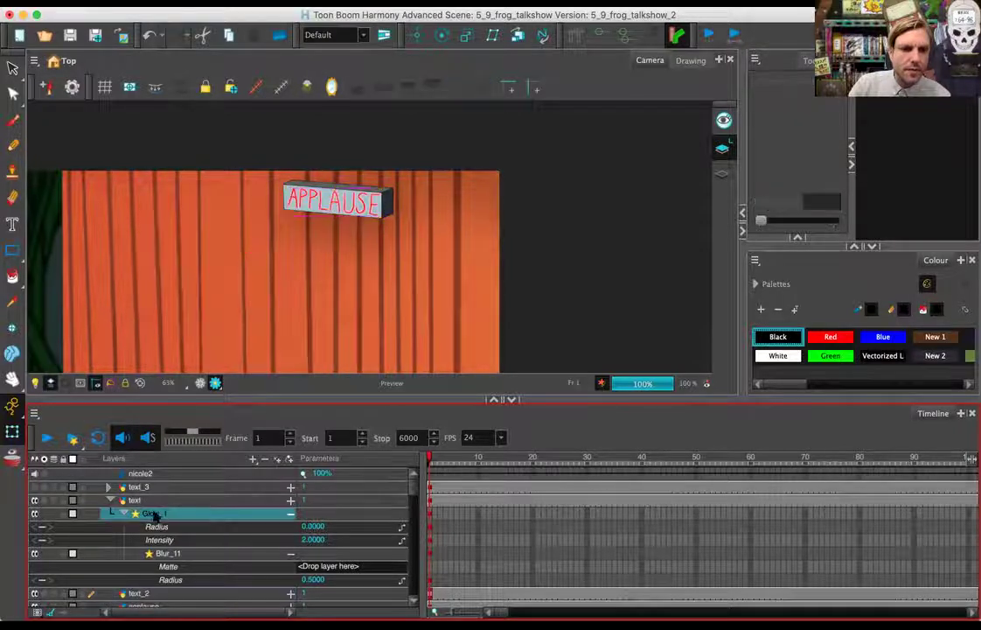
click(266, 459)
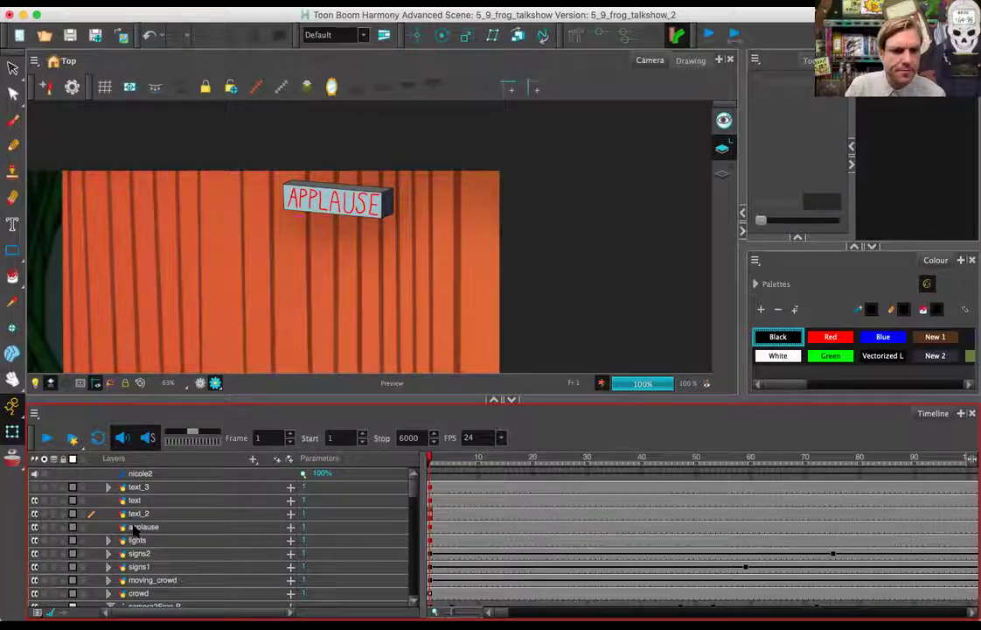
key(super+z)
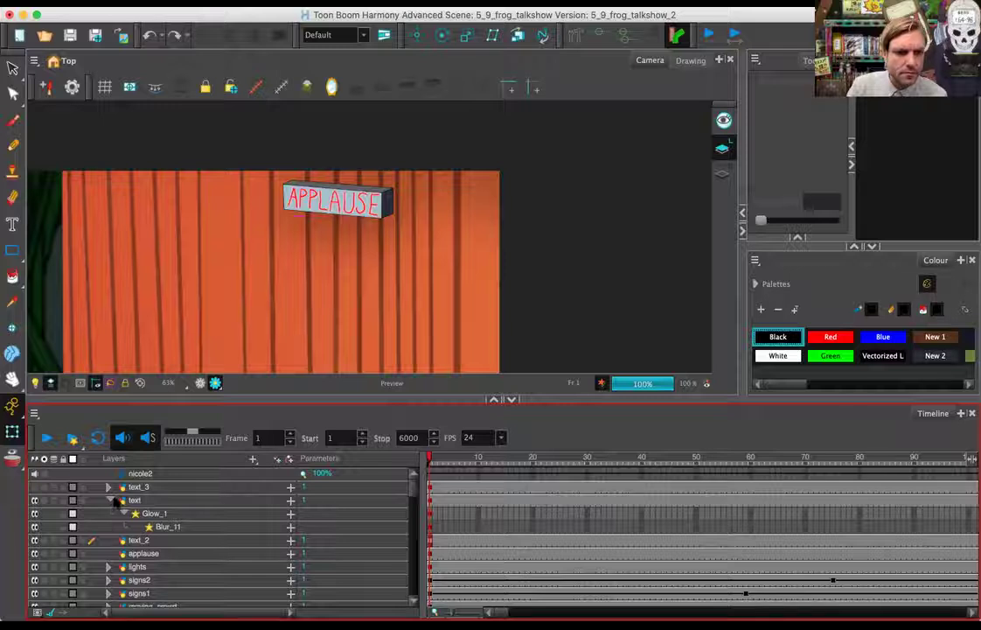
click(108, 500)
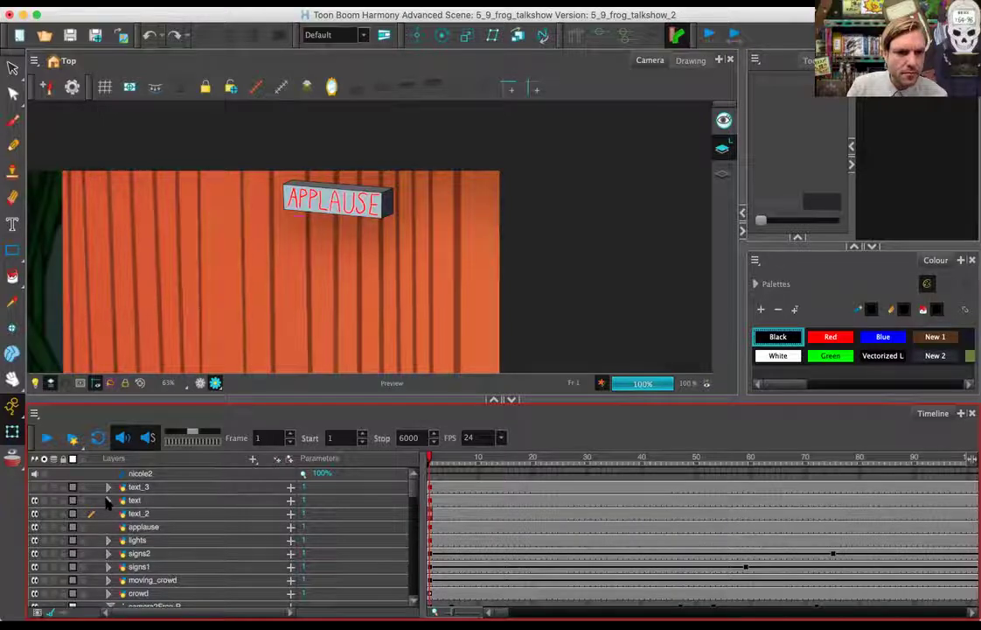
click(109, 501)
Step: Zoom in on the APPLAUSE sign and toggle the visibility of text_2 to compare the plain and glowing lettering
click(136, 500)
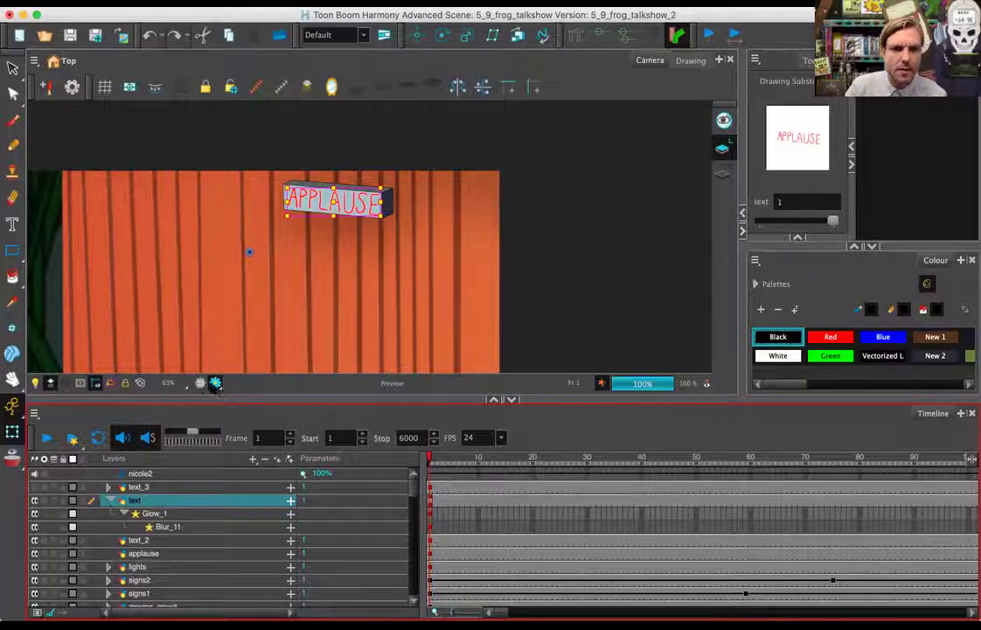
click(513, 227)
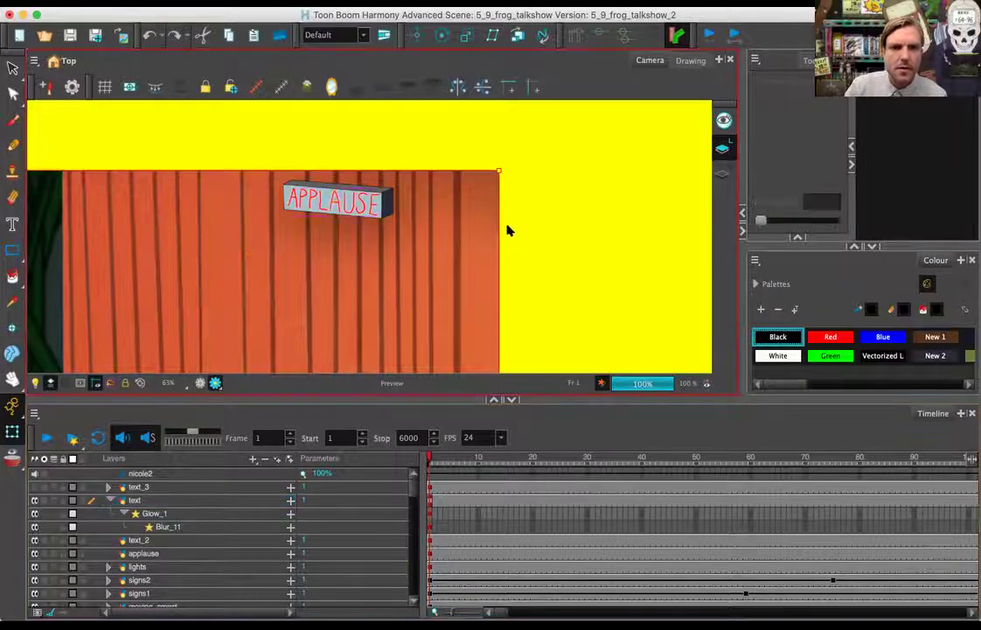
click(478, 89)
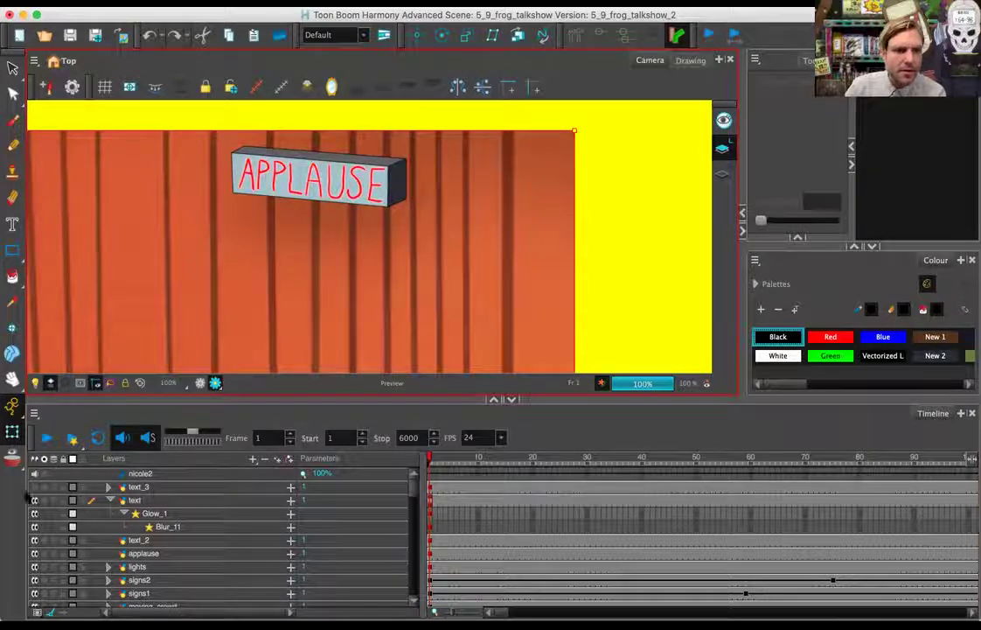
click(35, 541)
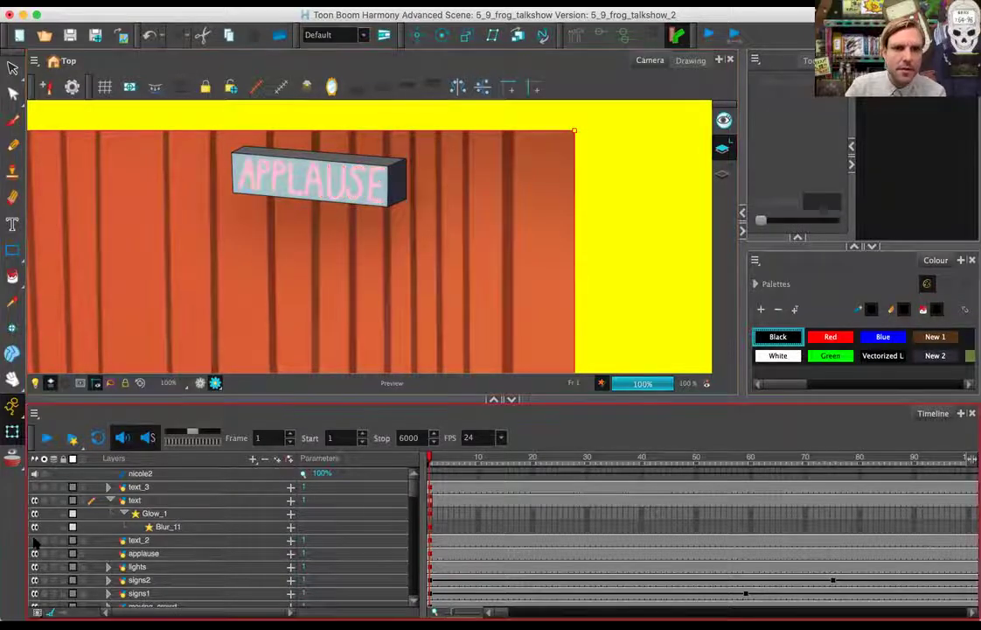
Step: Move the text_2 layer above the text layer so the crisp lettering sits in front of the glow
click(136, 540)
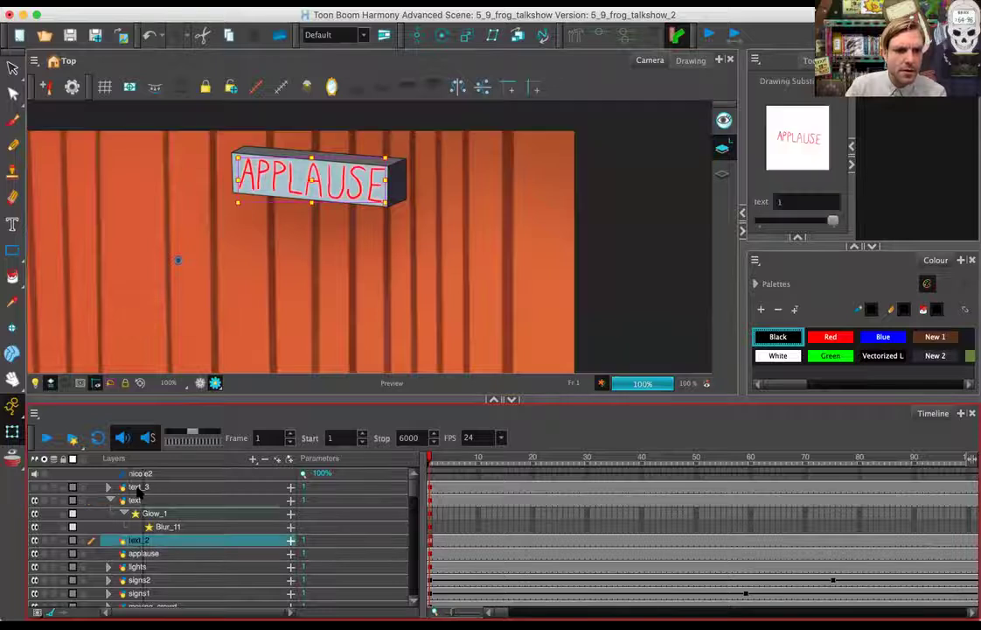
drag(135, 497, 136, 500)
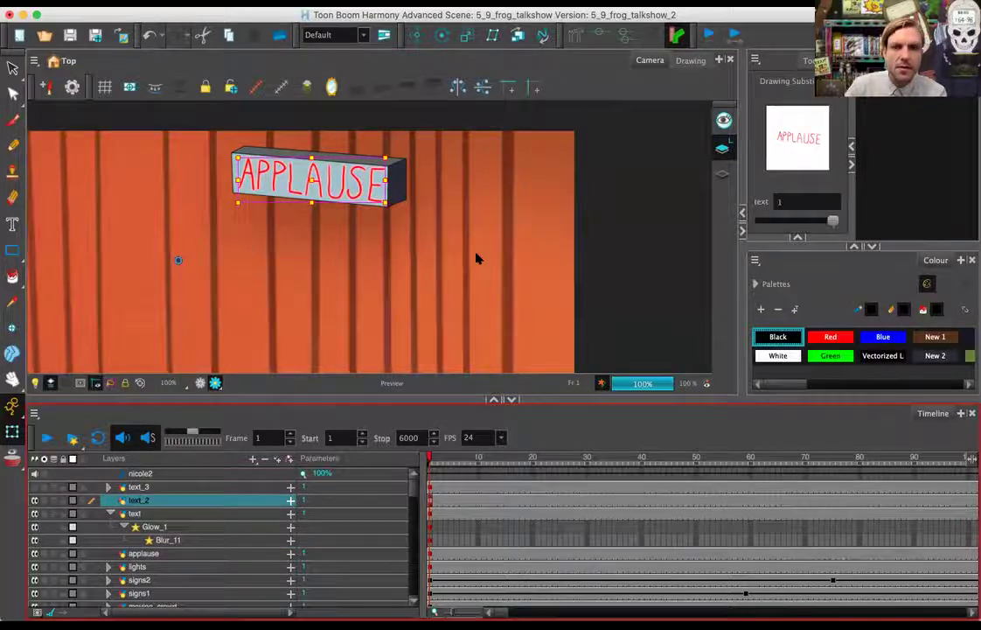
click(614, 260)
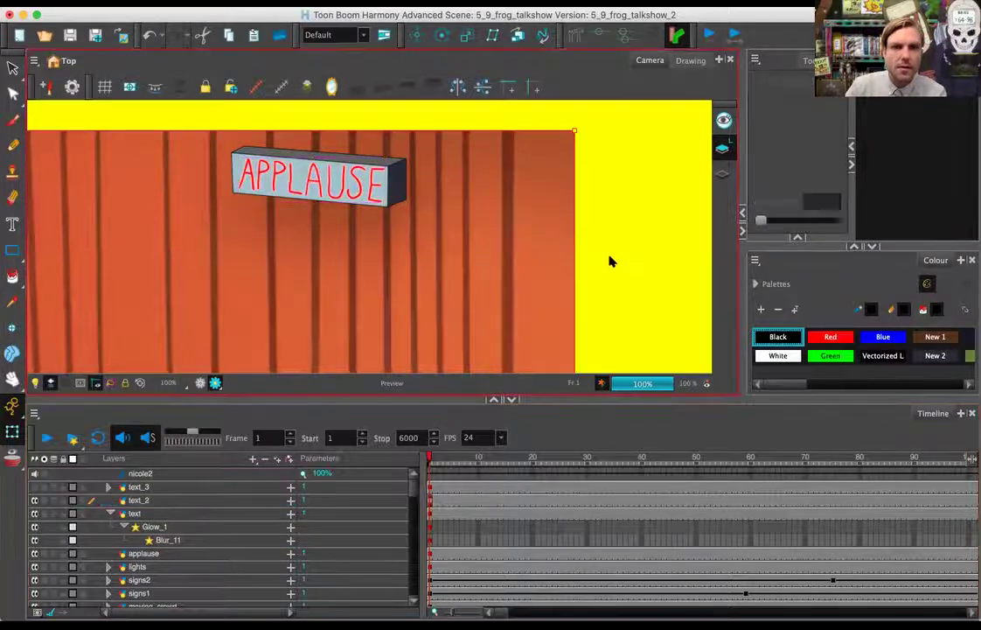
Step: Set the radius of the text layer's Glow effect to 1
click(166, 540)
click(157, 526)
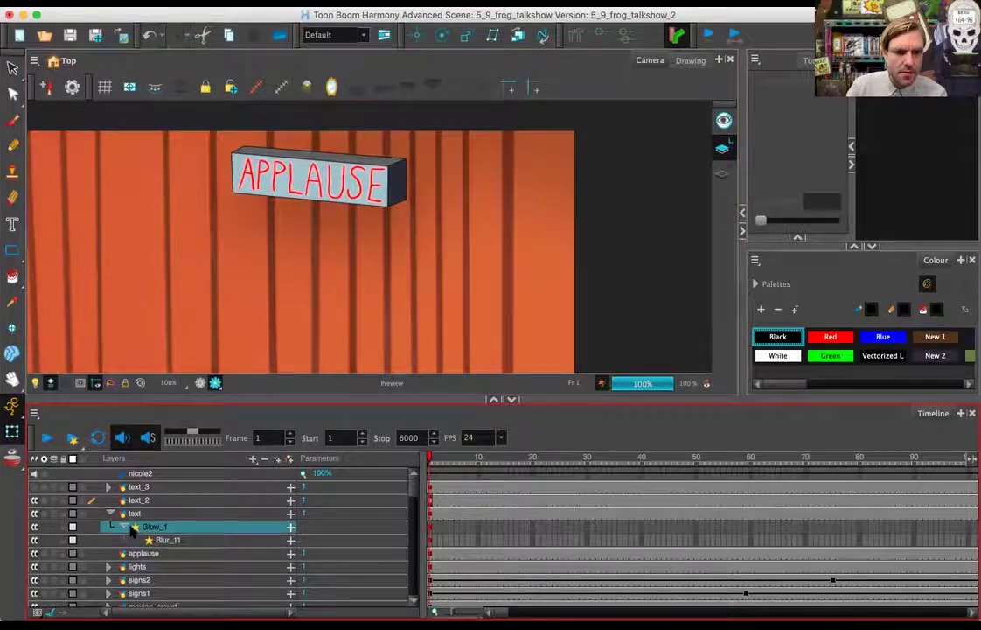
click(290, 527)
click(313, 552)
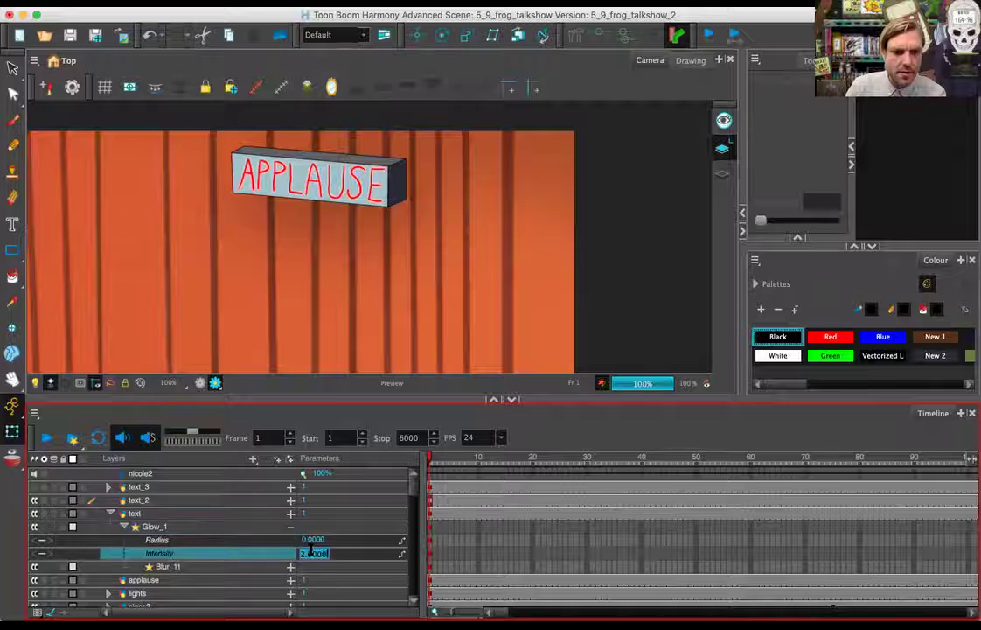
click(312, 540)
text(1)
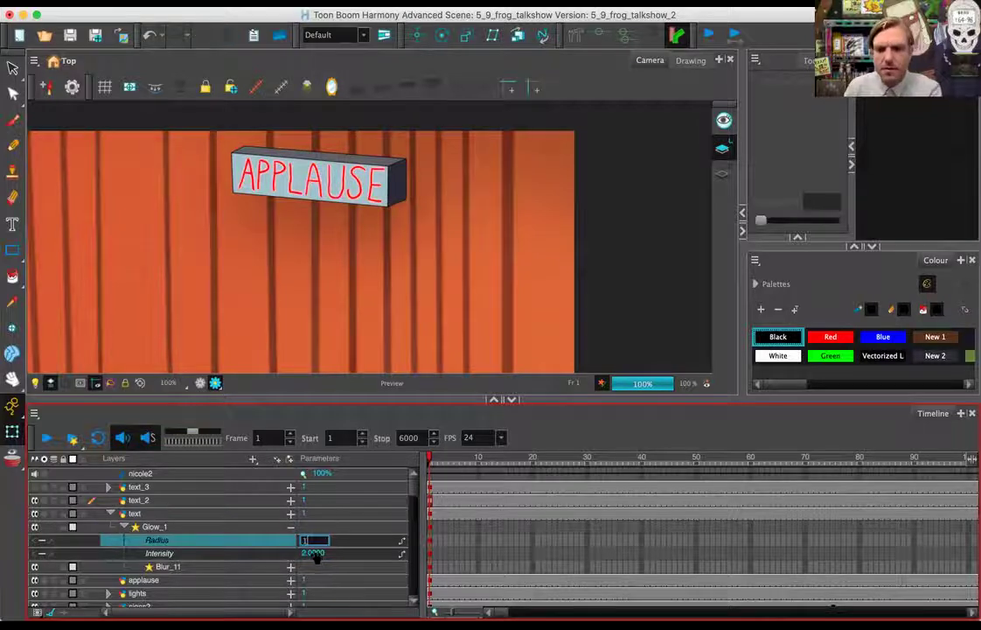
key(Return)
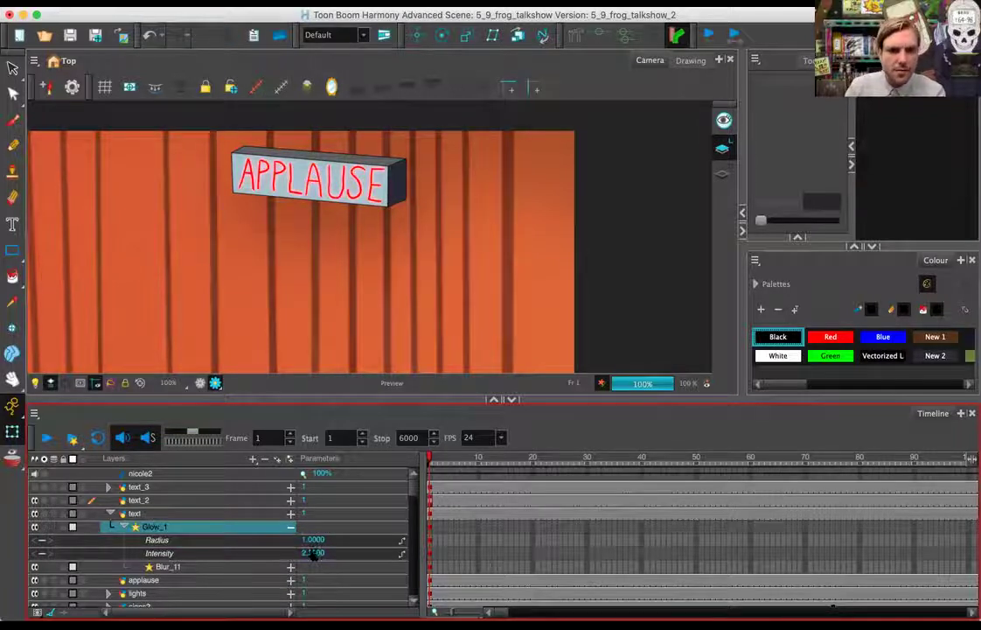
Step: Set the intensity of the text layer's Glow effect to 4
click(313, 553)
text(4)
key(Return)
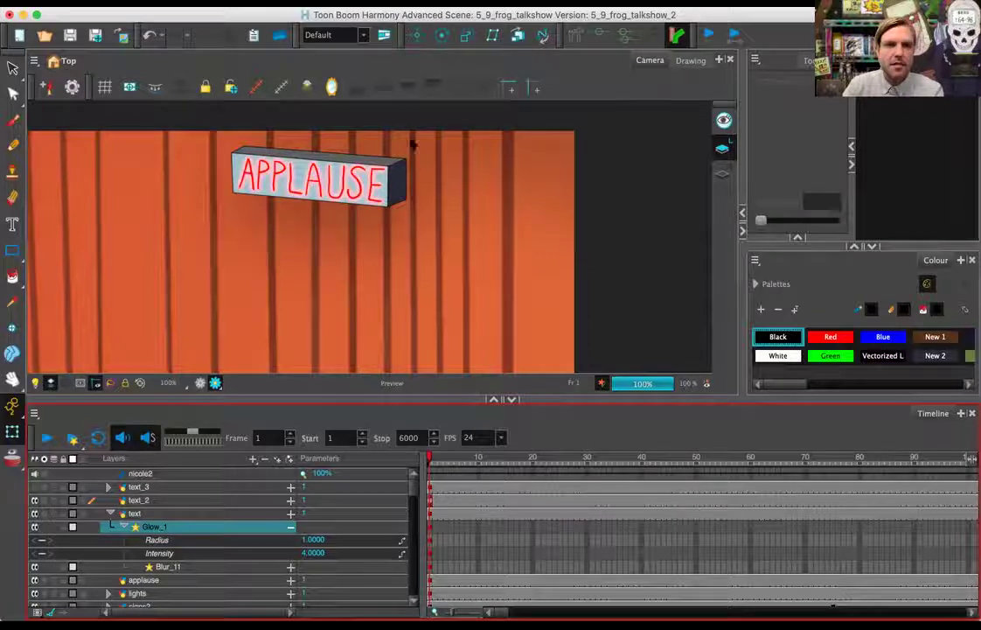
Step: Examine the glowing APPLAUSE sign and the frogs at the desk in the rendered scene
click(558, 87)
key(1)
drag(399, 259, 452, 224)
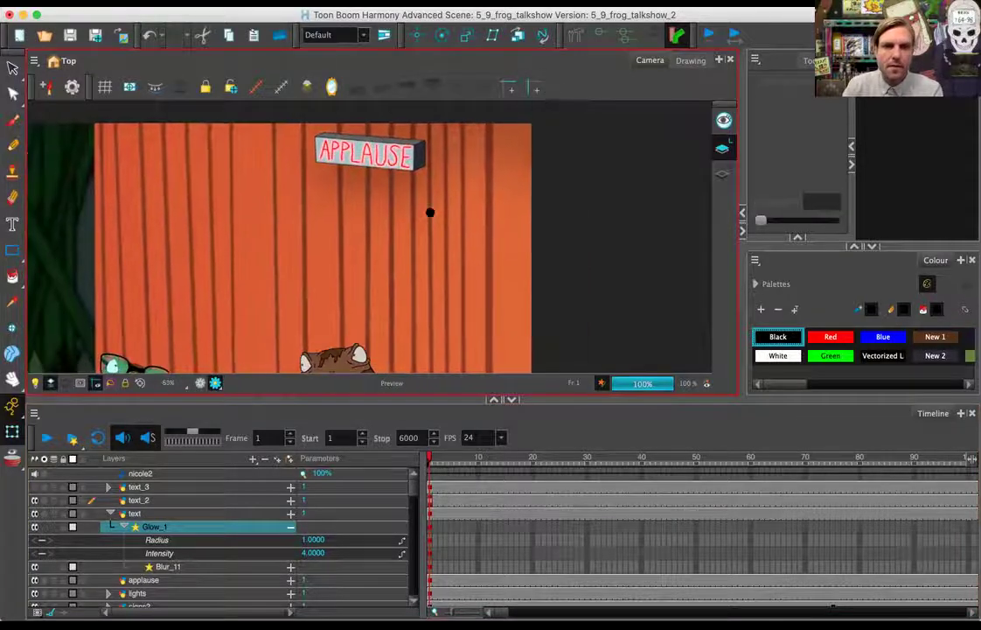
scroll(423, 221, down, 2)
key(2)
scroll(432, 242, down, 2)
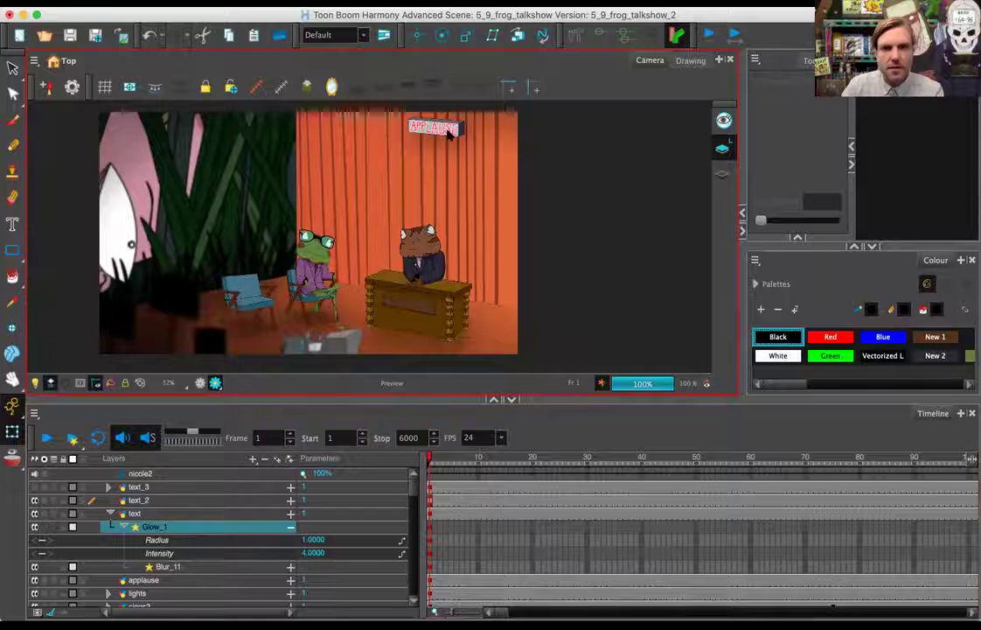
scroll(355, 240, up, 3)
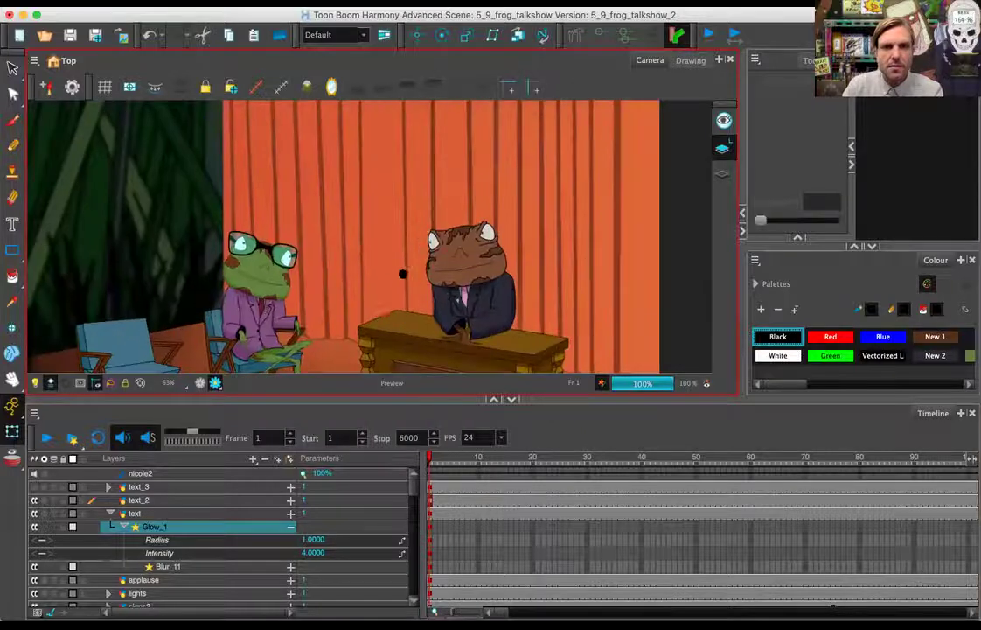
drag(479, 228, 423, 166)
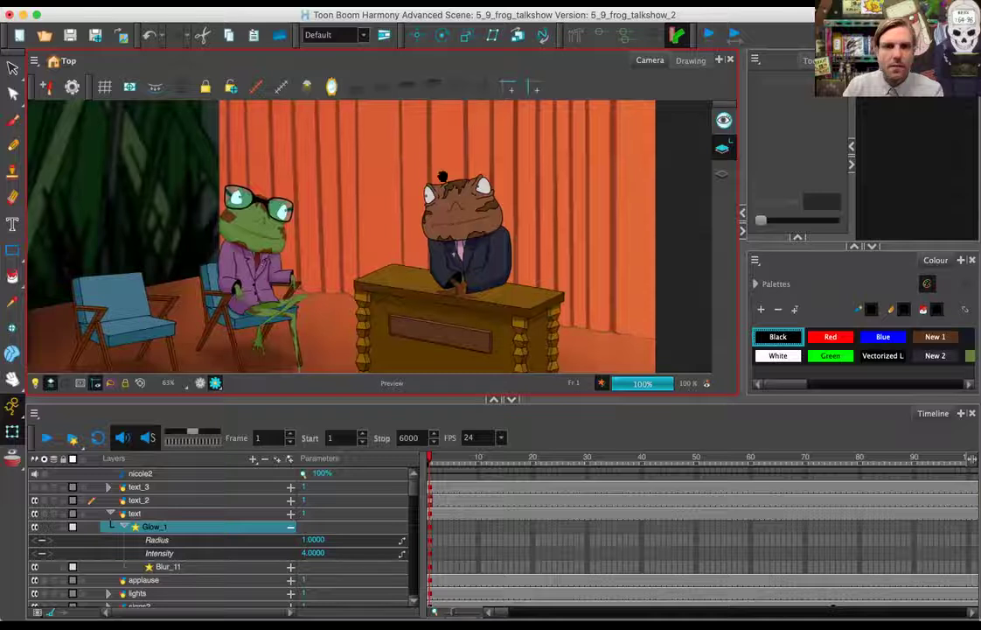
scroll(386, 162, down, 1)
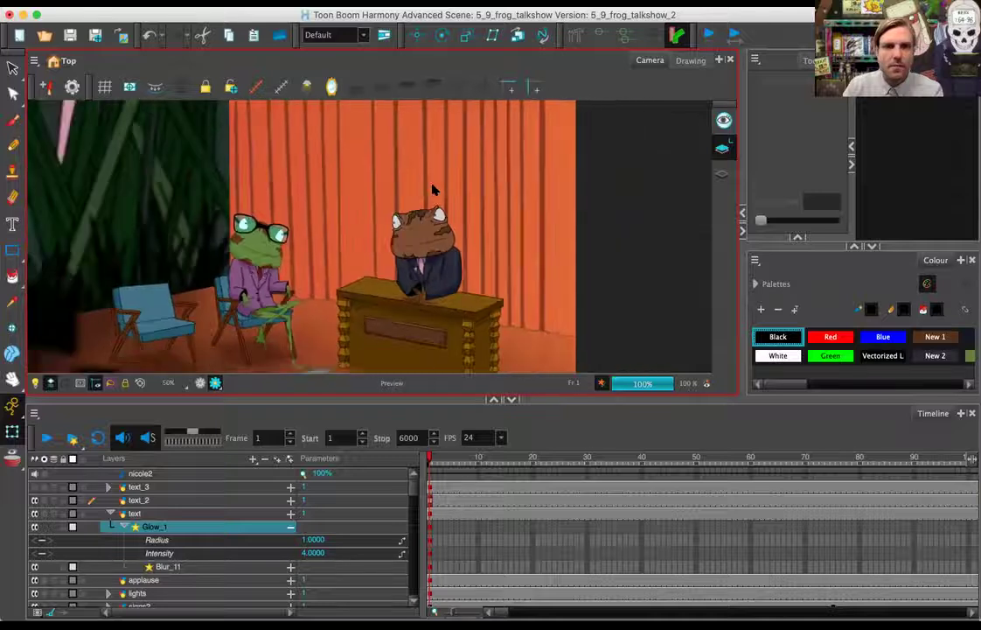
scroll(432, 190, down, 1)
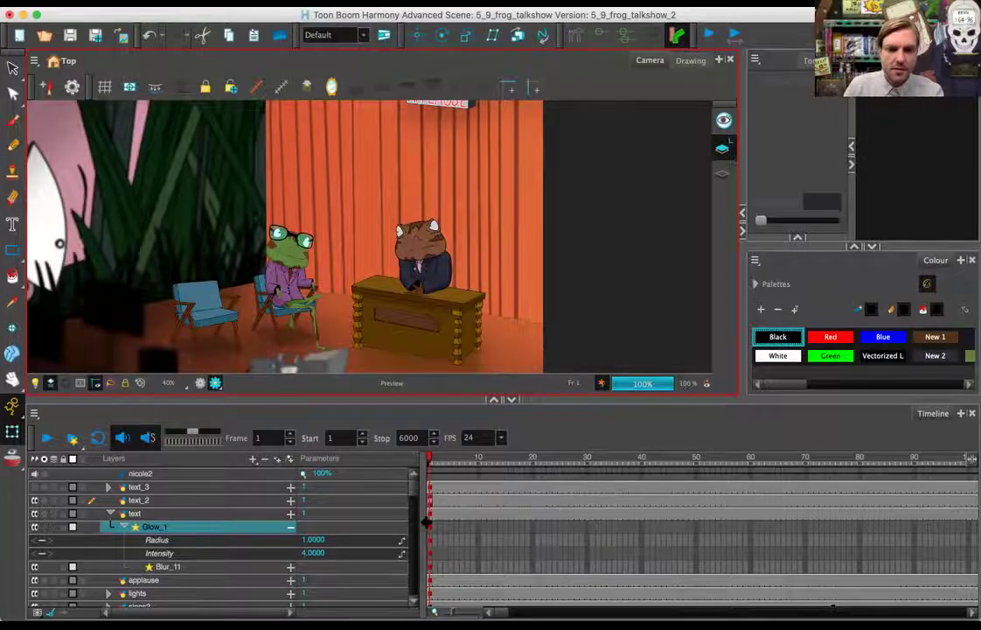
Step: Select the text_3 layer and switch the camera from render preview to the normal drawing display, framing the seated frog
click(163, 487)
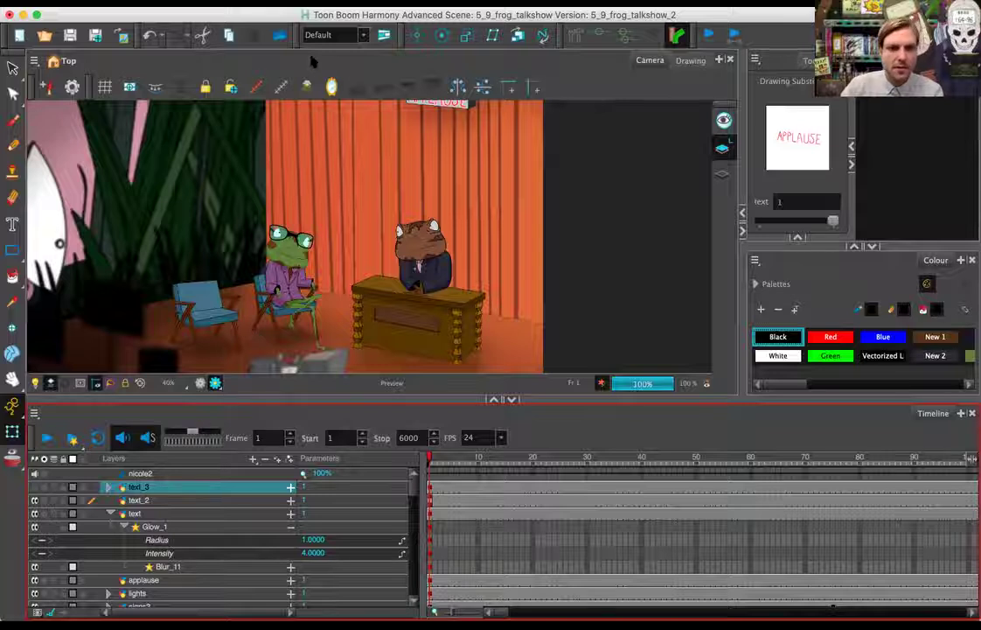
click(201, 384)
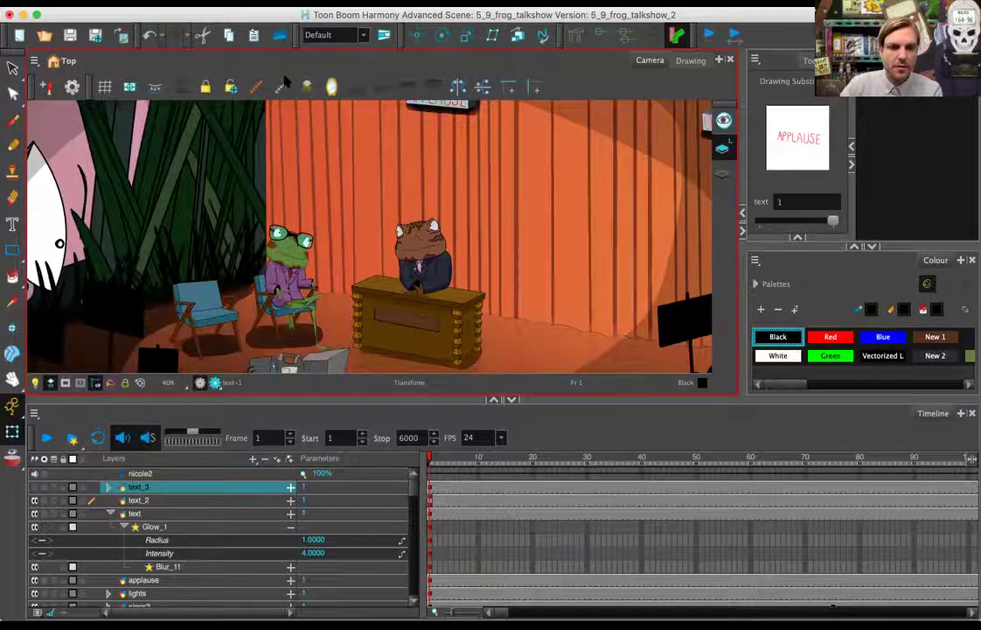
key(2)
key(2)
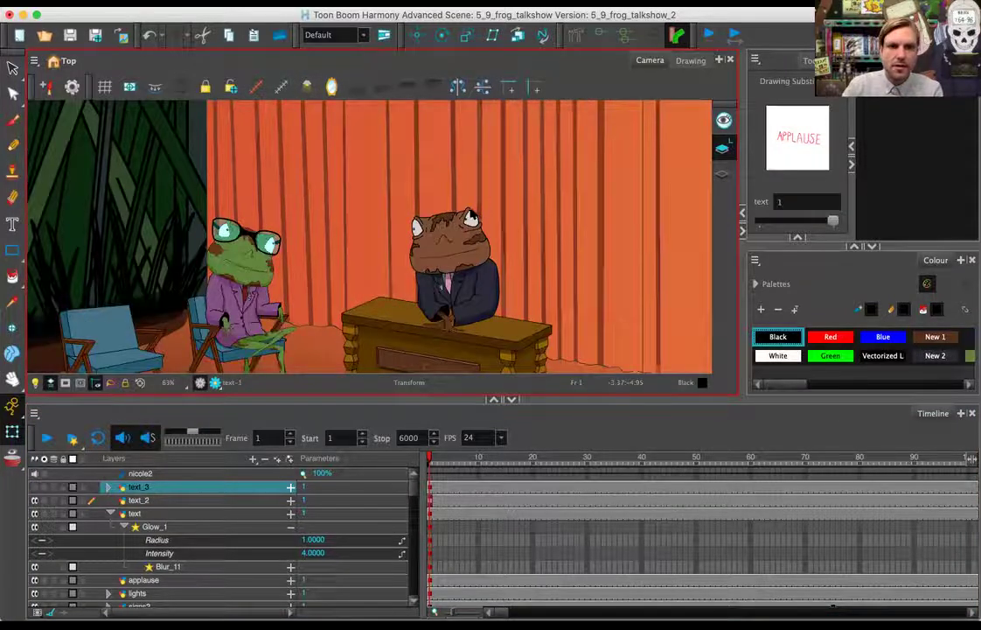
key(2)
key(2)
key(2)
key(2)
key(2)
key(2)
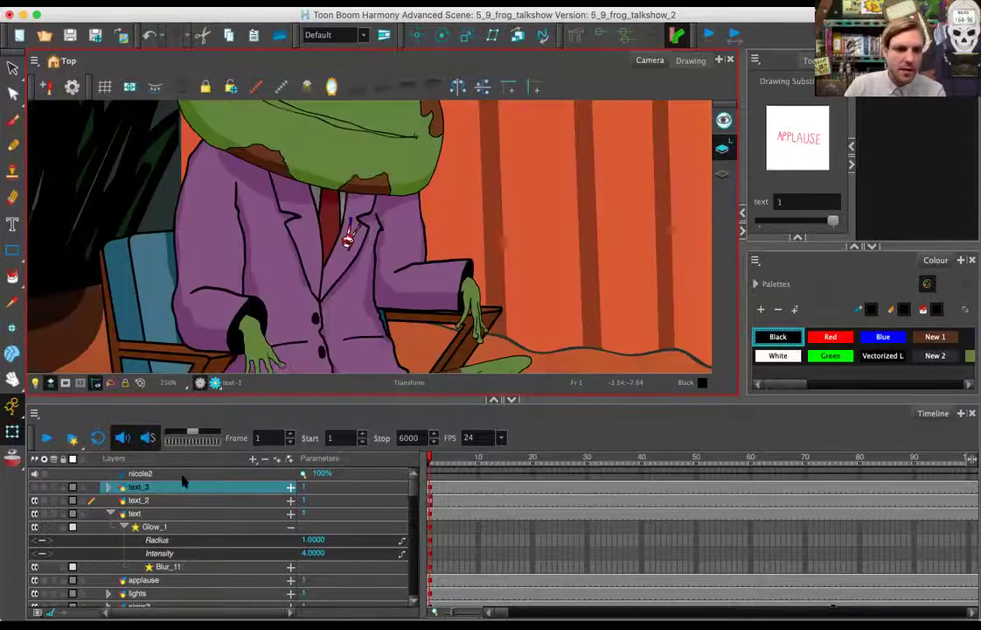
Step: Add a vector drawing layer named froghand
click(252, 458)
click(275, 512)
text(froghand)
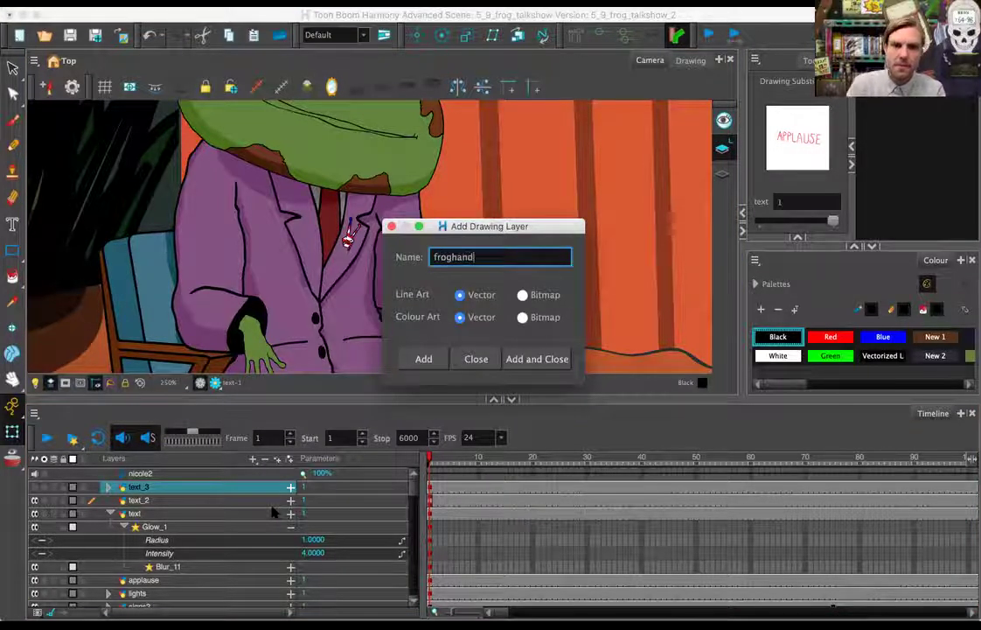
click(510, 360)
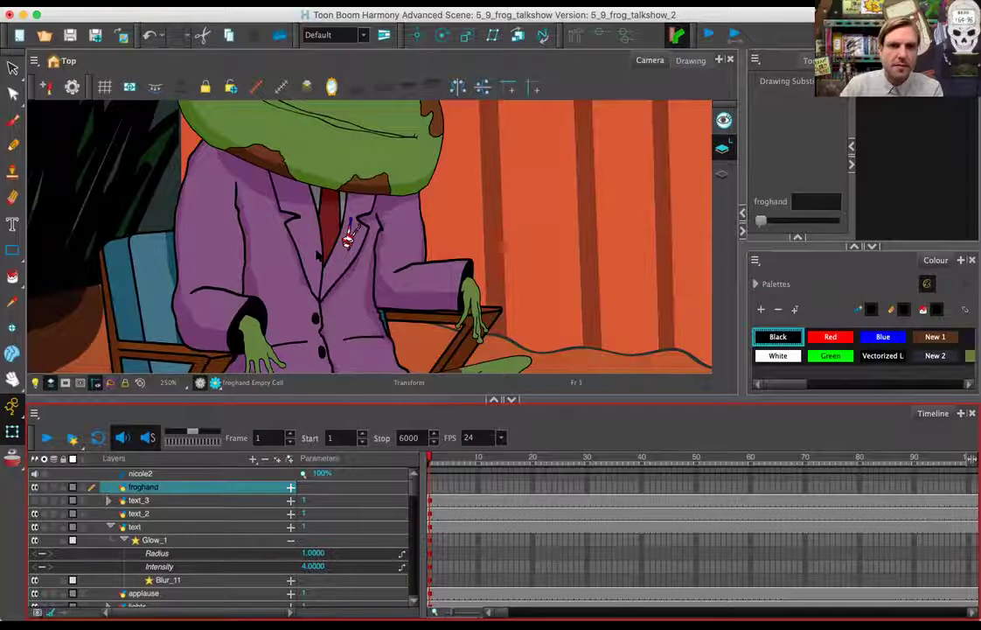
Step: Try a few Brush strokes over the seated frog's arm on the froghand layer and undo them
scroll(287, 233, up, 2)
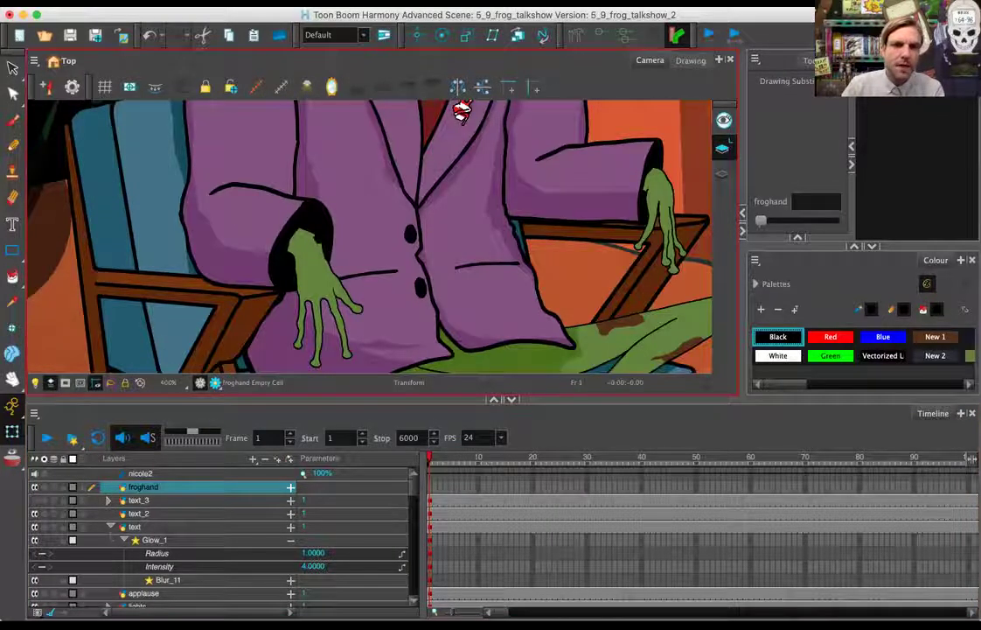
scroll(415, 196, down, 2)
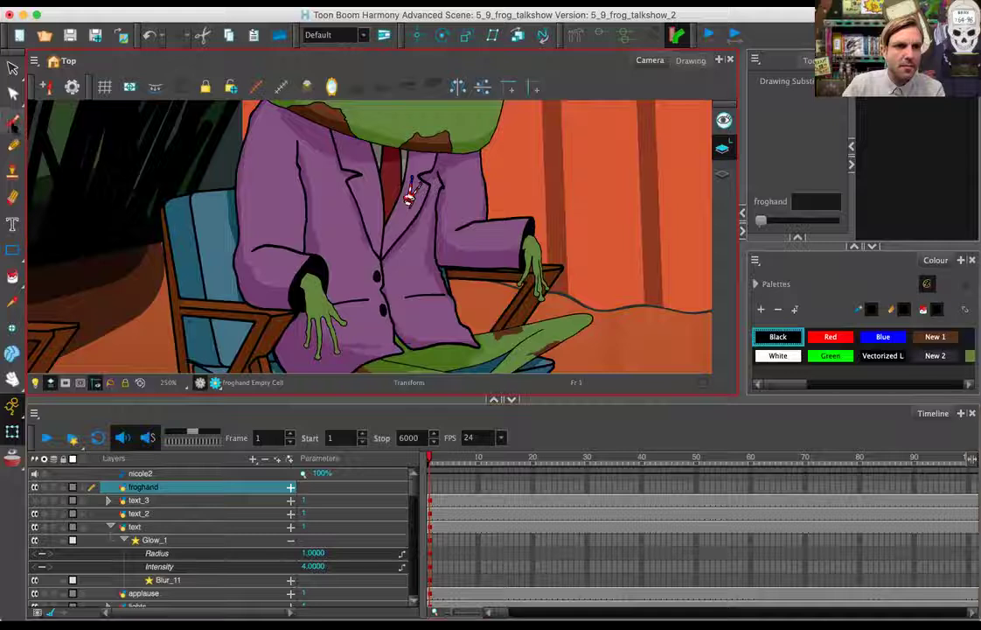
key(alt+b)
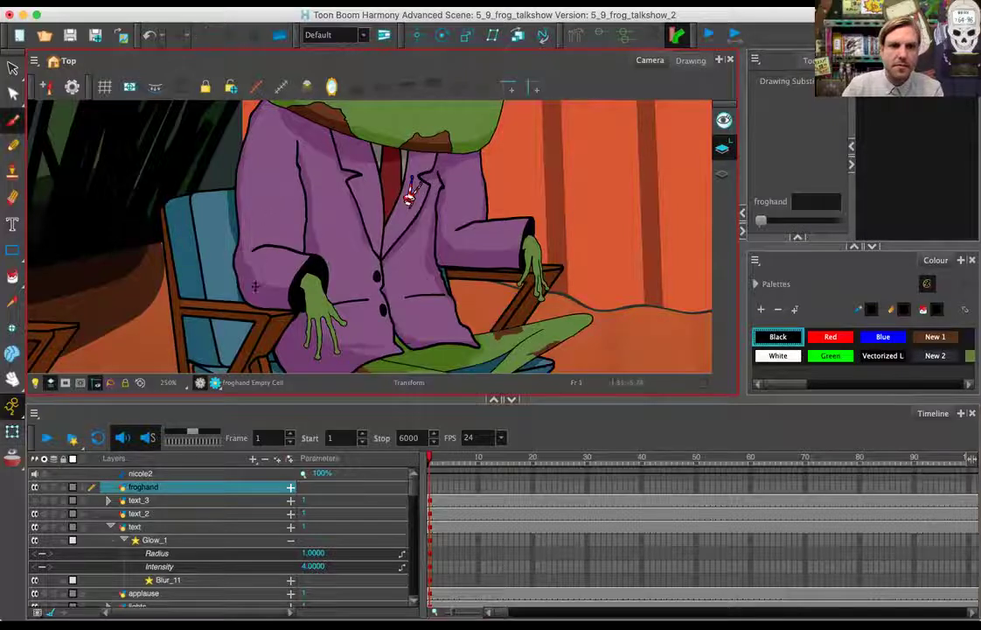
drag(263, 179, 294, 267)
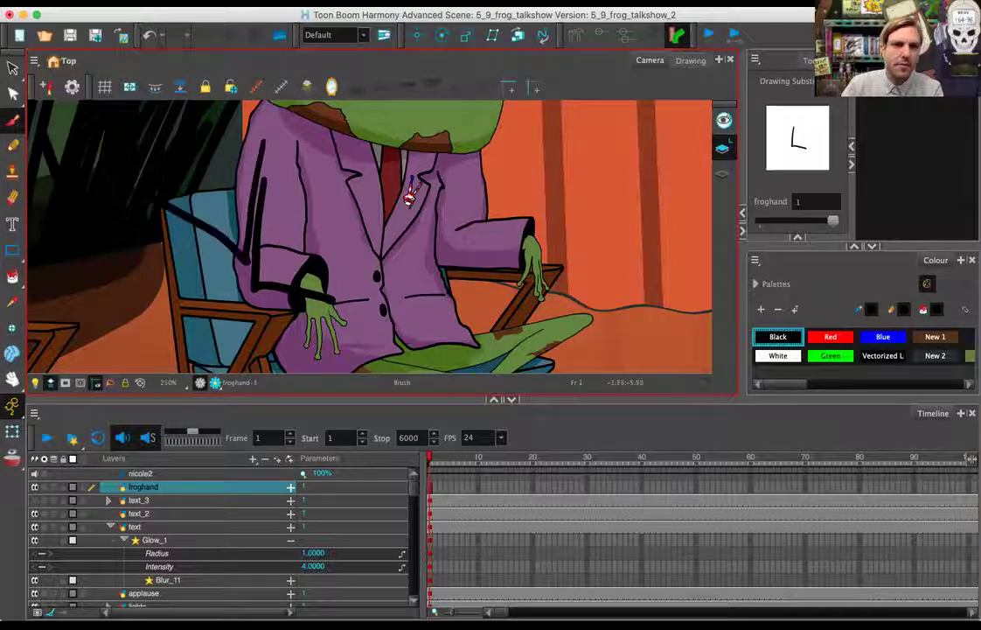
key(ctrl+z)
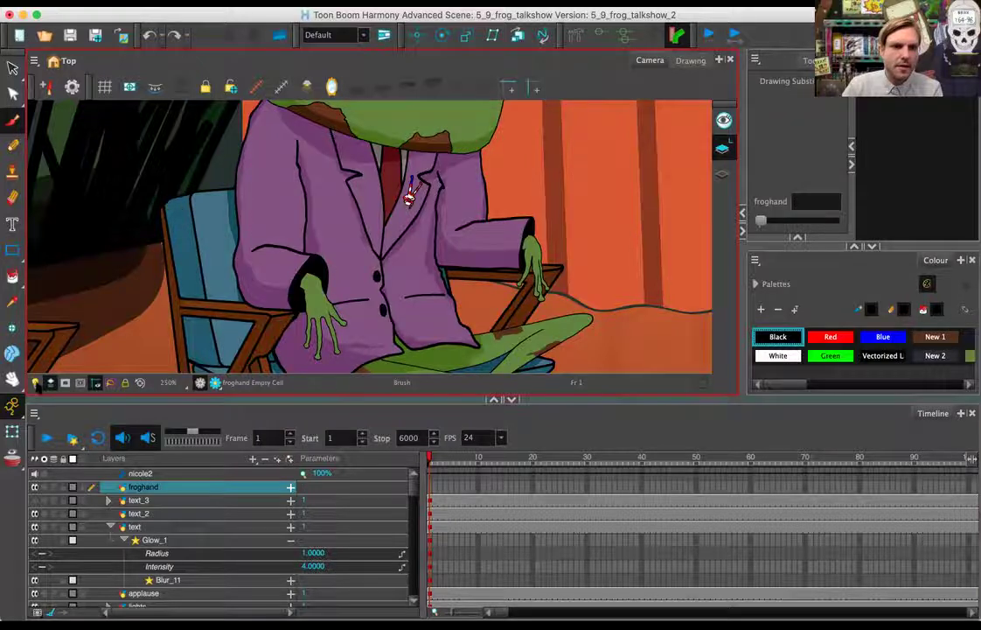
Step: Turn on the light table and set the brush's maximum size to 1, trying one stroke and undoing it
click(35, 382)
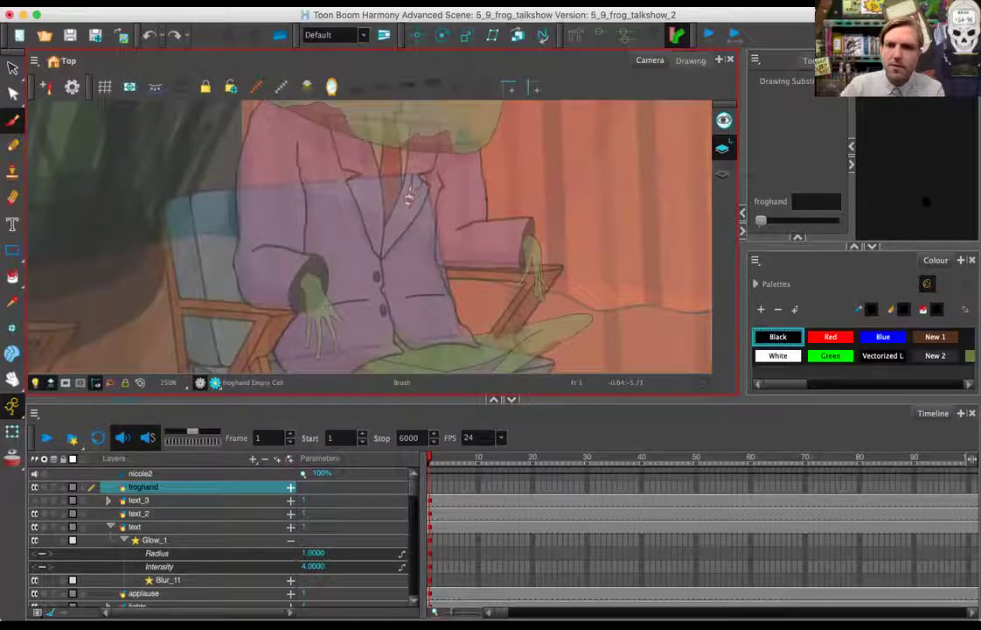
click(815, 59)
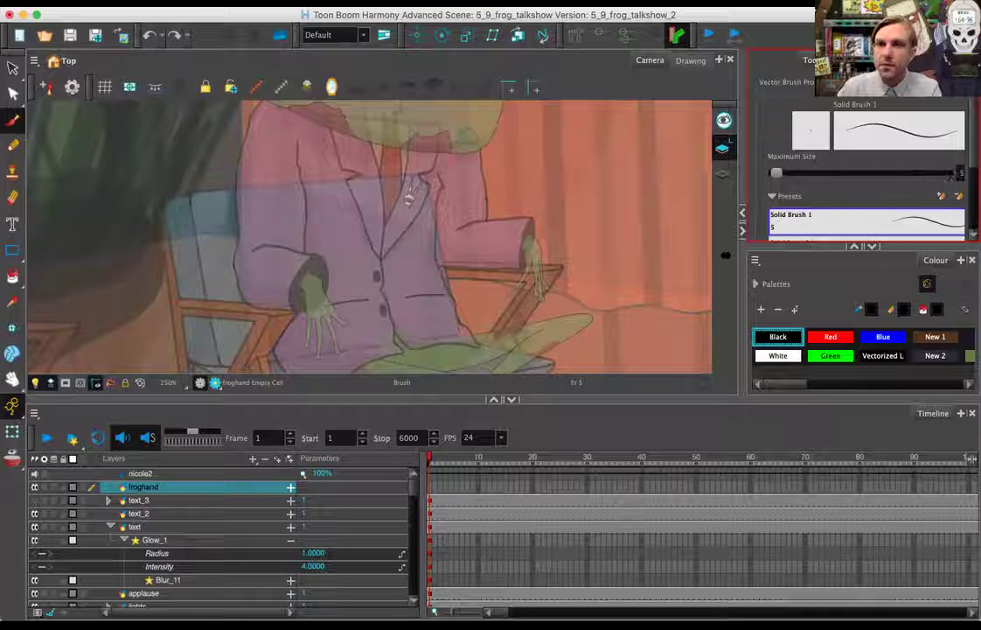
drag(742, 210, 710, 210)
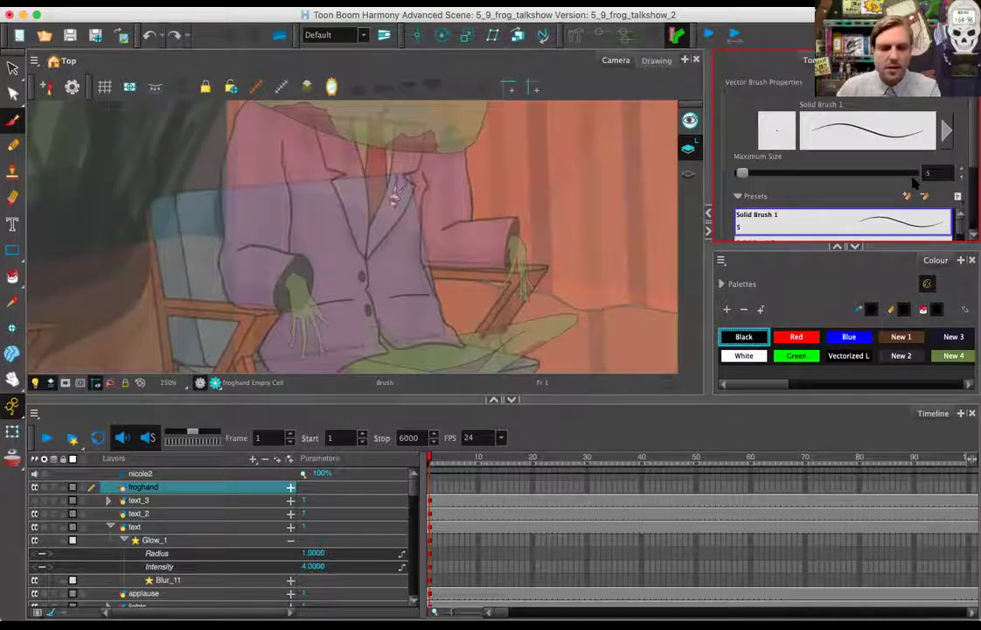
drag(936, 174, 914, 182)
text(1)
key(Return)
drag(319, 216, 274, 326)
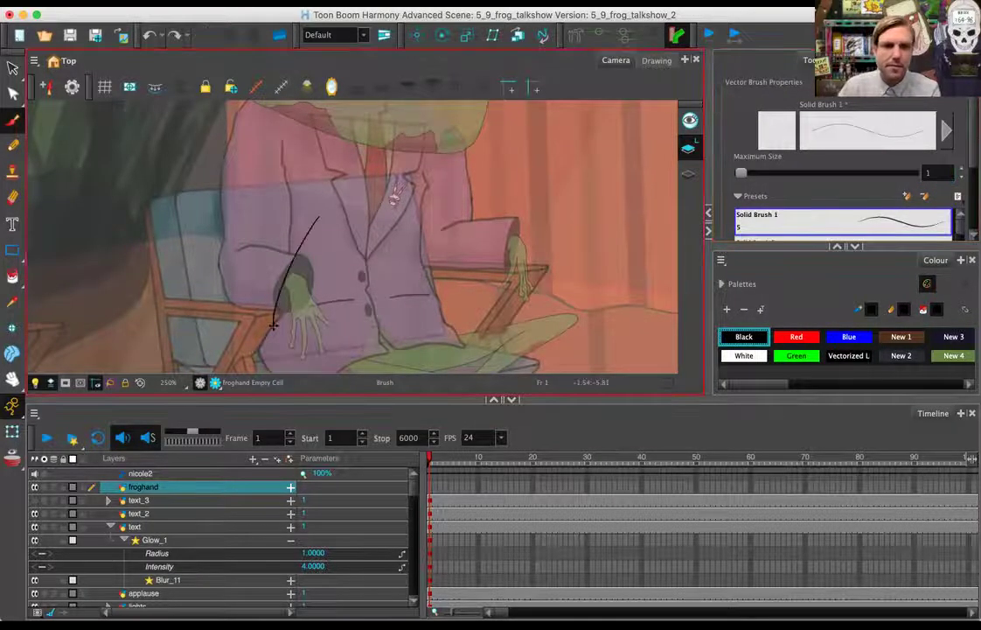
key(super+z)
Step: Trace the seated frog's resting arm, sleeve cuff and fingers with the brush on frame 1 of the froghand layer
key(2)
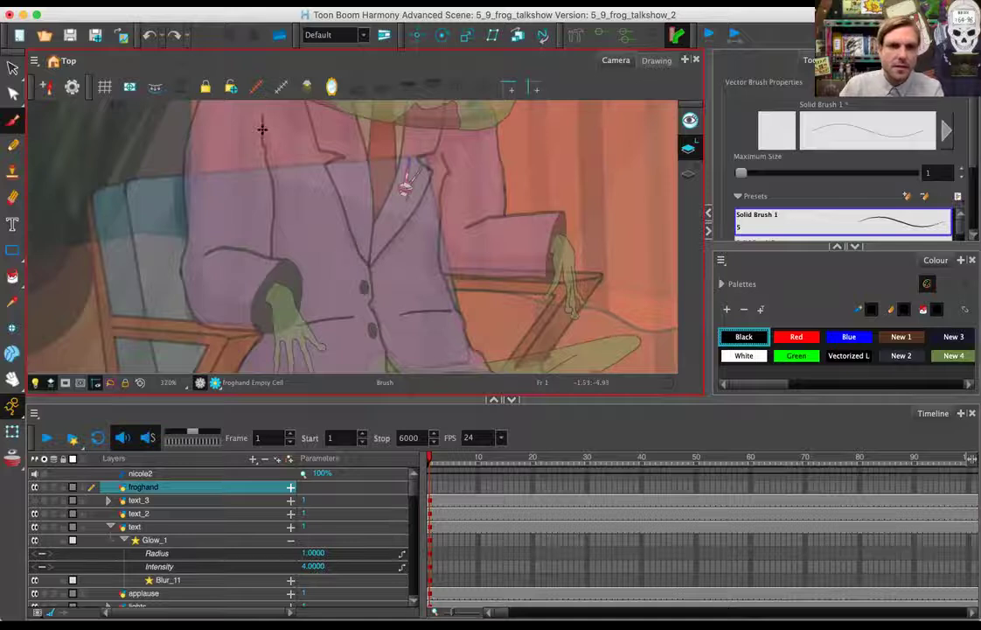
drag(262, 114, 273, 254)
mouse_move(205, 251)
mouse_down()
mouse_move(267, 254)
mouse_move(298, 323)
mouse_move(262, 262)
mouse_up()
mouse_move(262, 330)
mouse_down()
mouse_move(196, 305)
mouse_move(182, 261)
mouse_move(186, 105)
mouse_up()
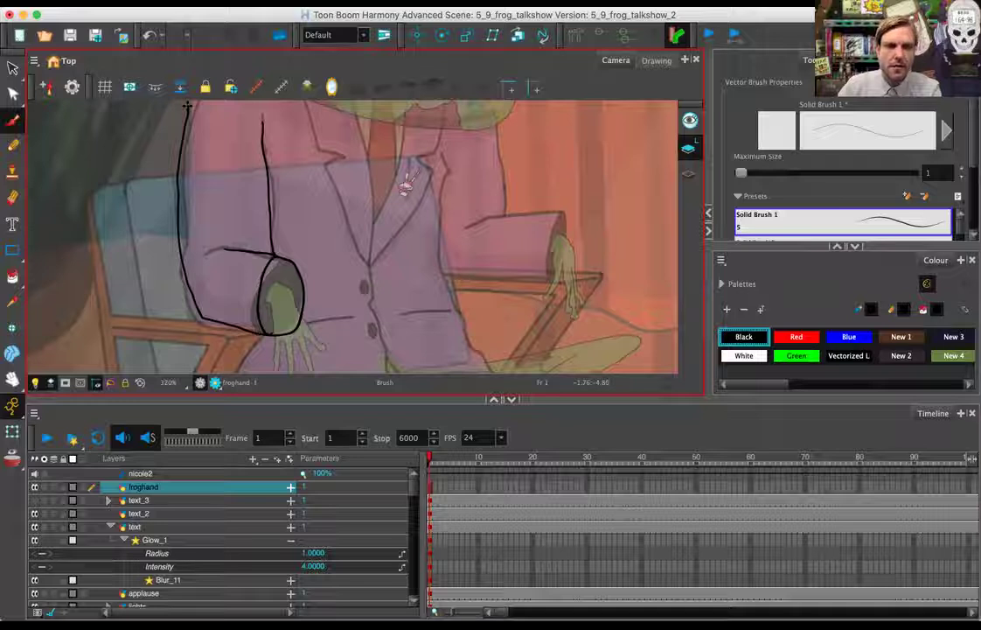
drag(273, 278, 322, 355)
mouse_move(291, 304)
mouse_down()
mouse_move(265, 241)
mouse_move(229, 198)
mouse_up()
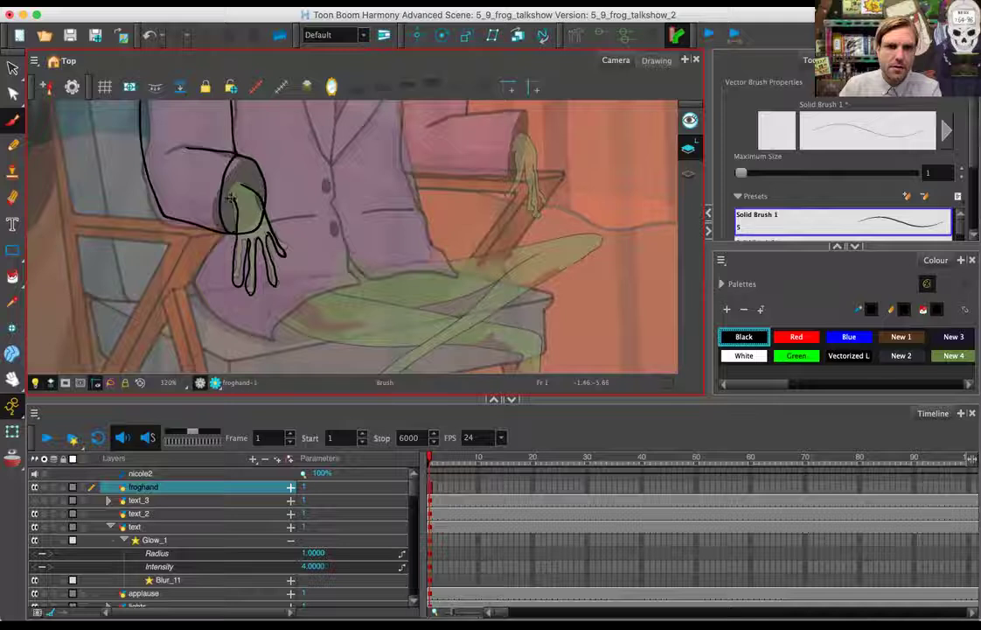
scroll(229, 197, down, 1)
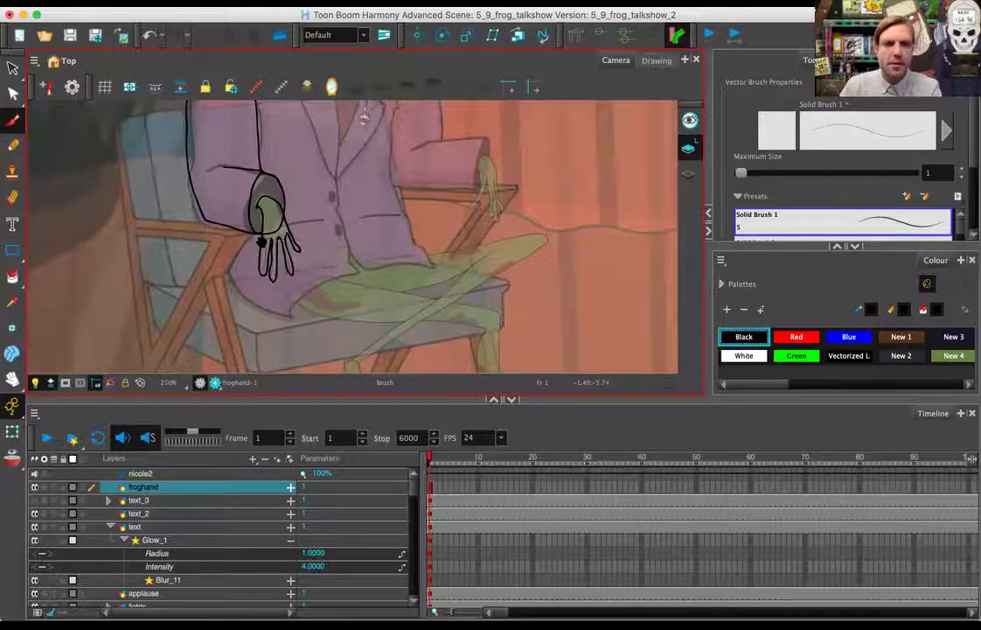
drag(298, 317, 308, 354)
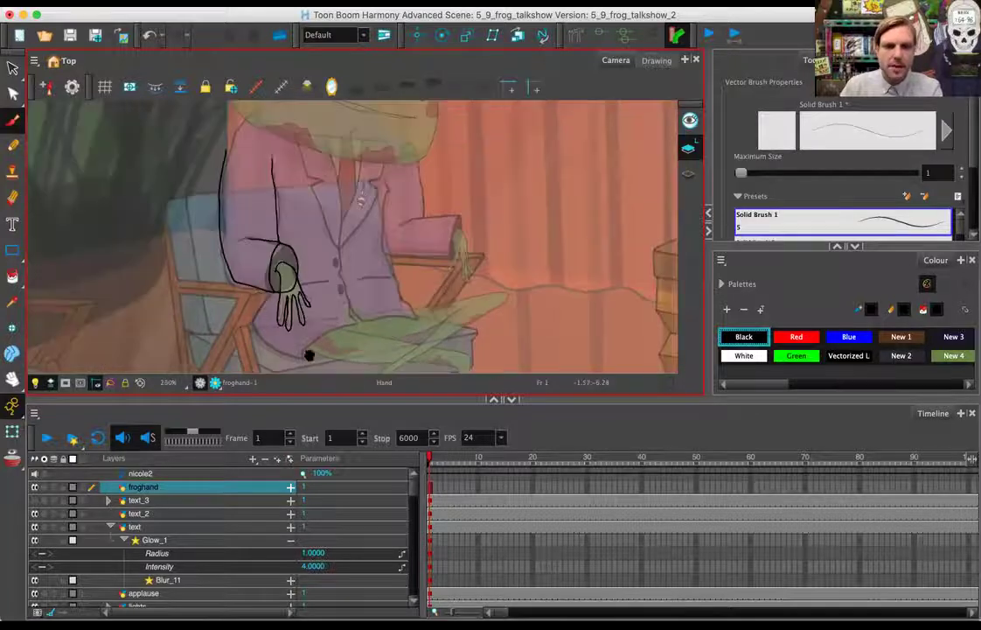
Step: Turn on onion skin and flip between frames 1 and 10 of the froghand layer, ending on frame 10
click(479, 488)
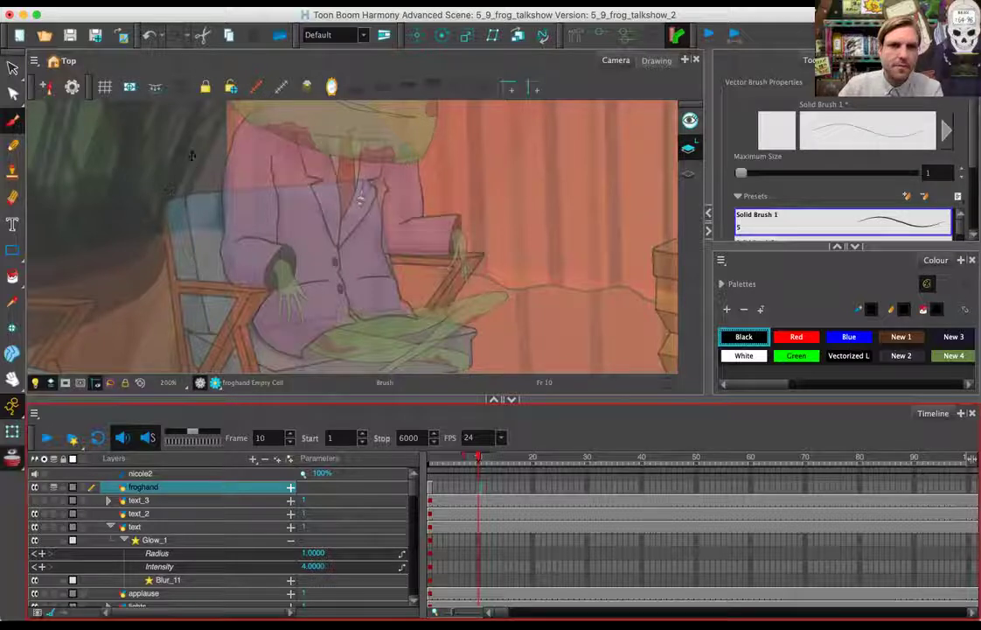
key(comma)
key(comma)
key(comma)
key(comma)
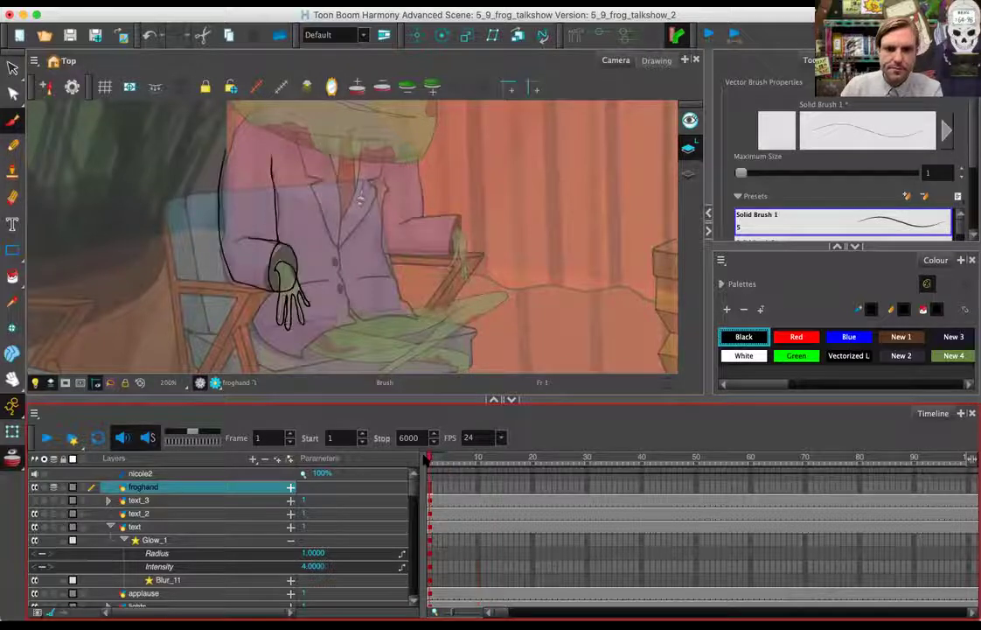
key(period)
key(period)
key(period)
key(period)
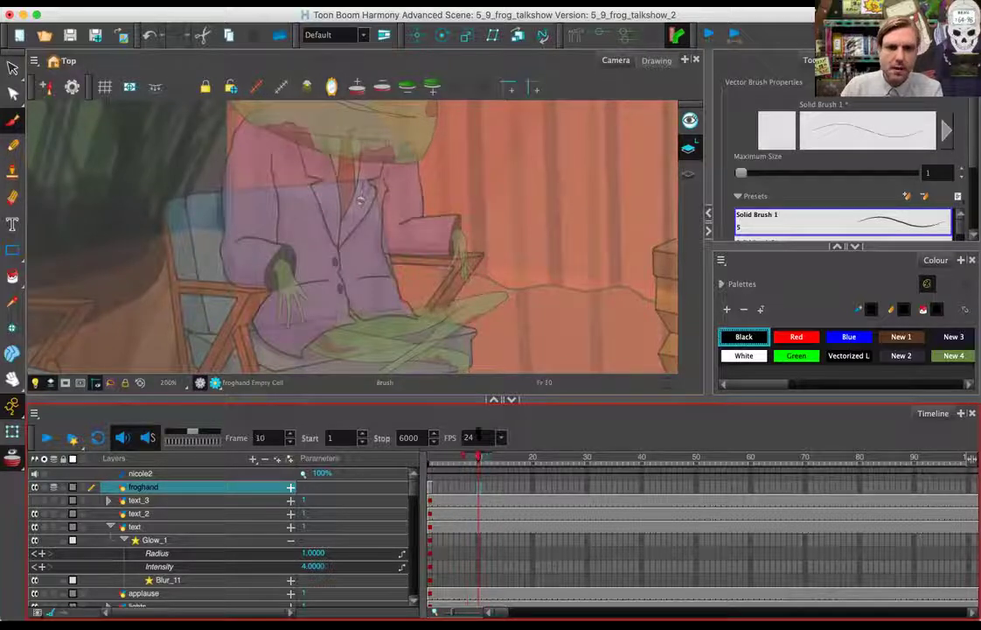
Step: Sketch the sleeve on frame 10 with the forearm bent outward and up, away from the frog's body
drag(238, 129, 219, 213)
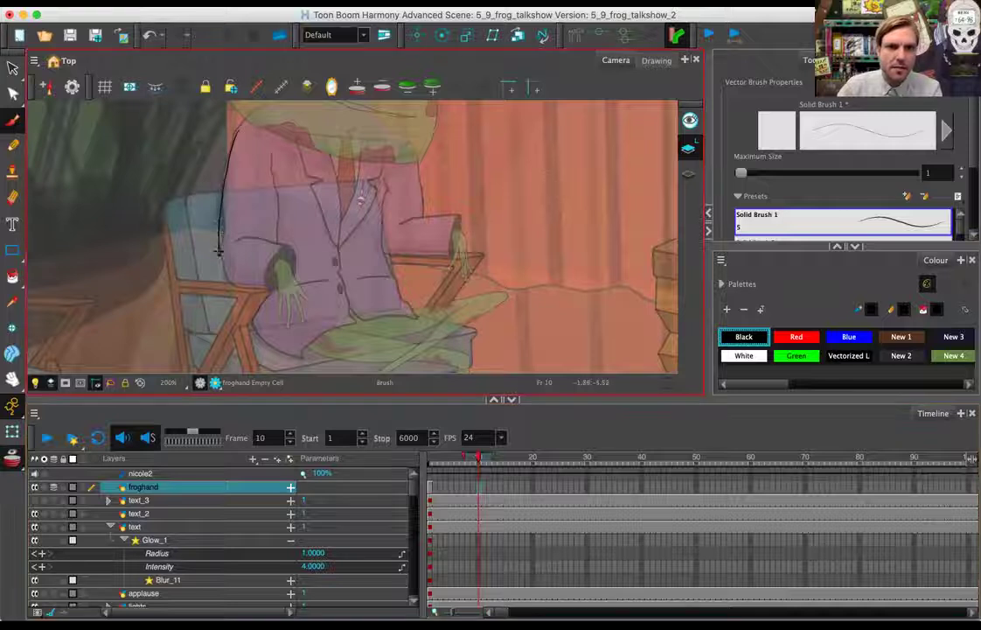
drag(219, 252, 220, 253)
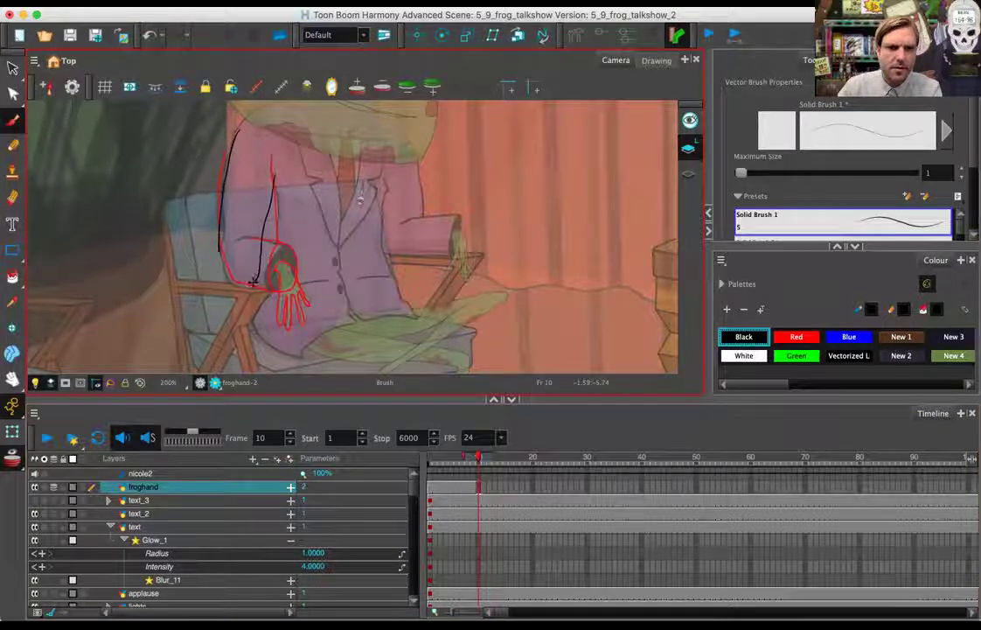
mouse_move(249, 287)
mouse_down()
mouse_move(135, 229)
mouse_move(148, 202)
mouse_move(140, 190)
mouse_move(127, 224)
mouse_move(154, 190)
mouse_move(219, 247)
mouse_up()
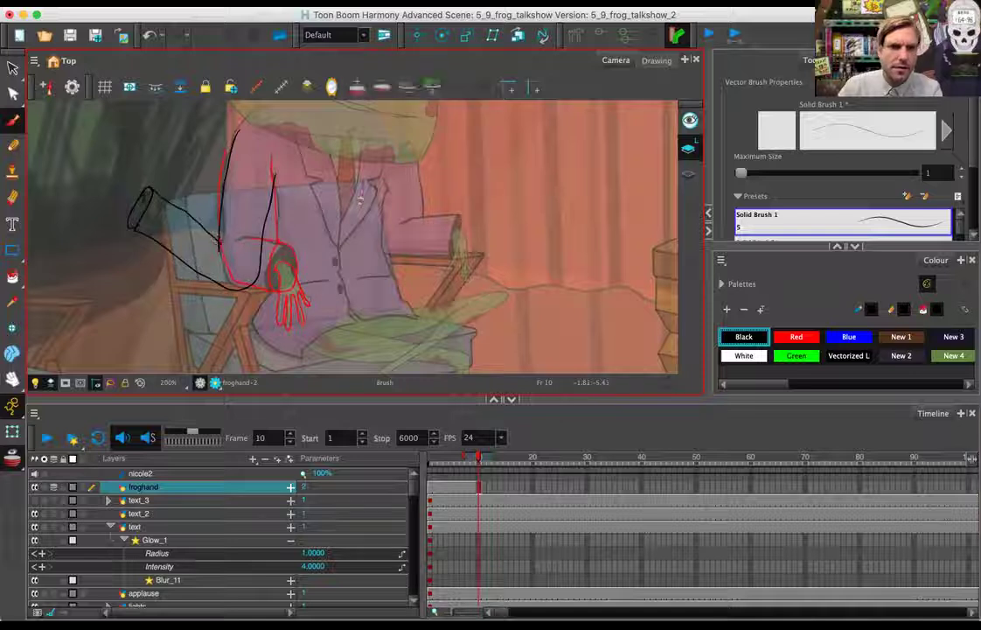
Step: Draw the open hand with spread fingers extending out of the raised sleeve cuff on frame 10
key(2)
key(2)
mouse_move(138, 183)
mouse_down()
mouse_move(343, 202)
mouse_move(350, 218)
mouse_up()
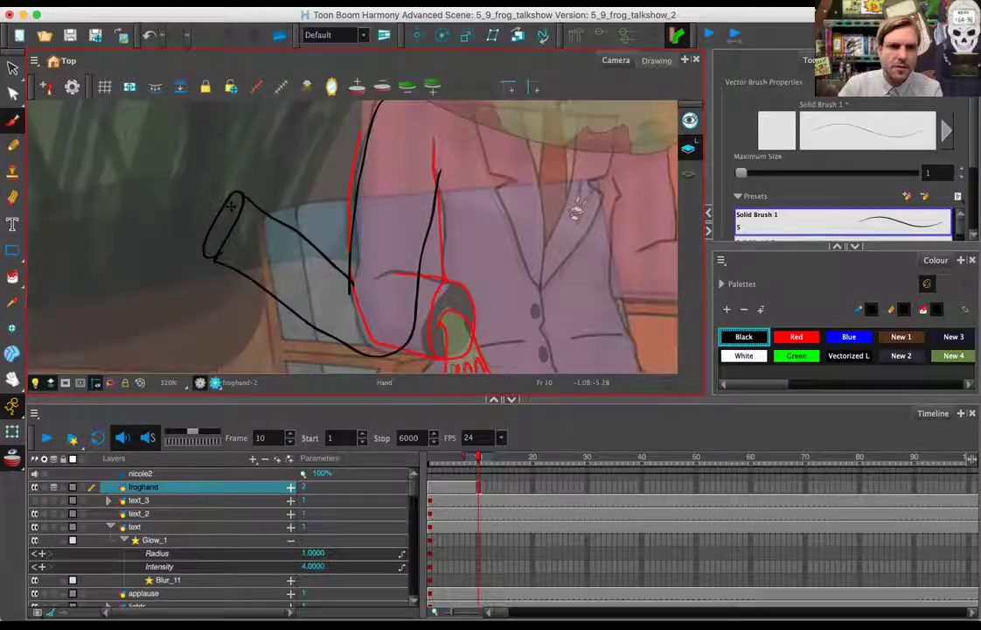
drag(216, 203, 169, 164)
drag(188, 195, 130, 170)
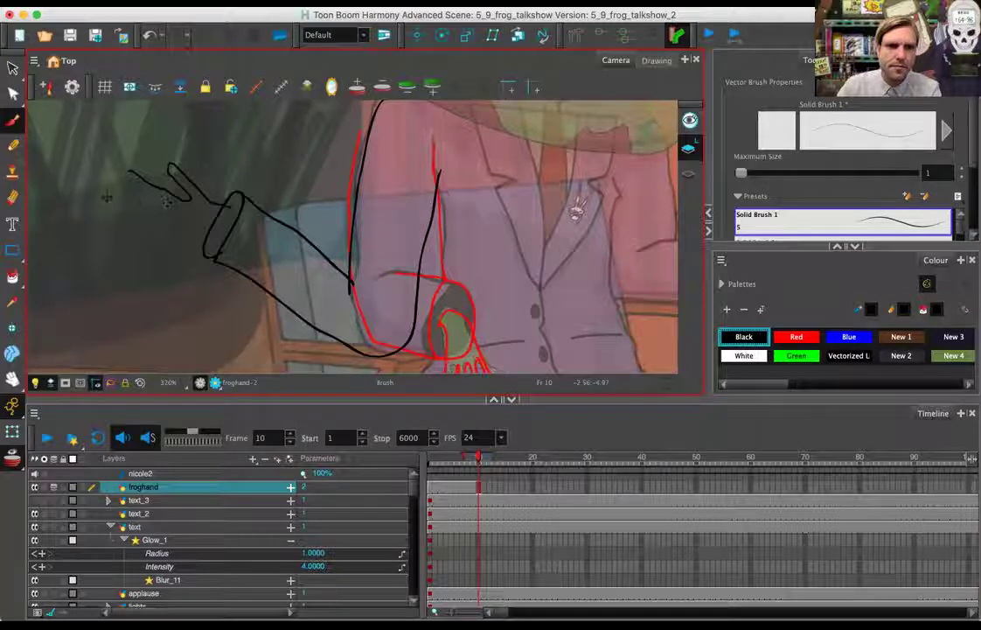
drag(151, 211, 108, 196)
mouse_move(120, 235)
mouse_down()
mouse_move(213, 224)
mouse_move(231, 209)
mouse_up()
scroll(348, 287, down, 2)
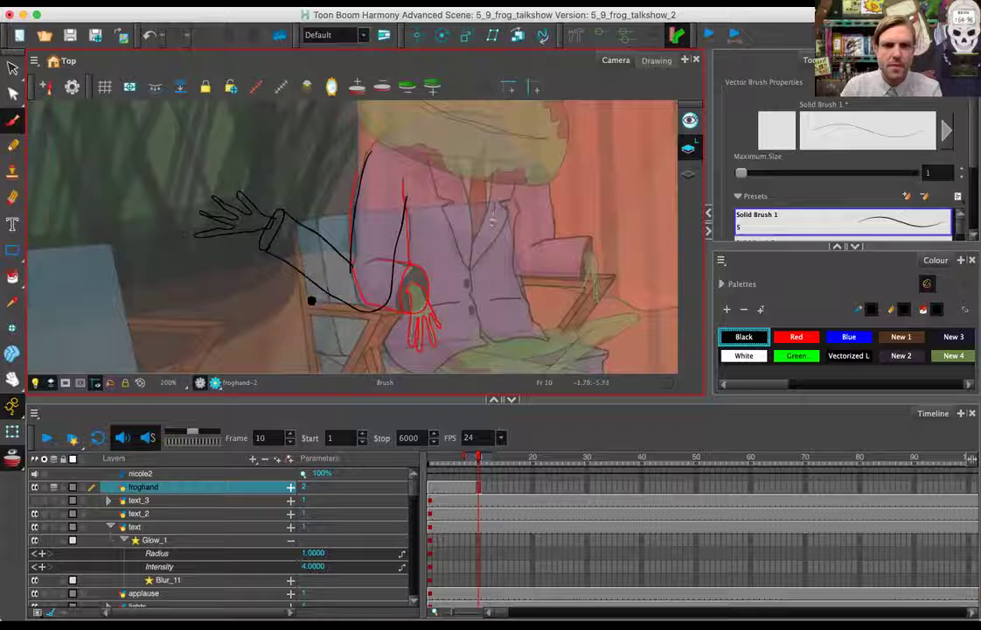
drag(350, 278, 325, 283)
key(2)
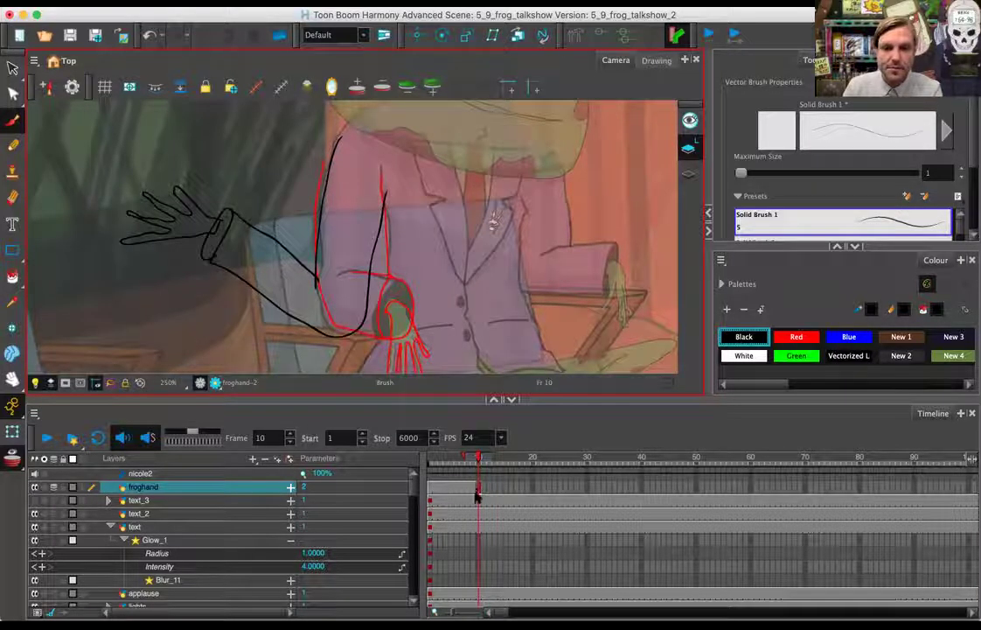
Step: Clear the froghand layer's exposure from frame 3 through frame 9
click(473, 492)
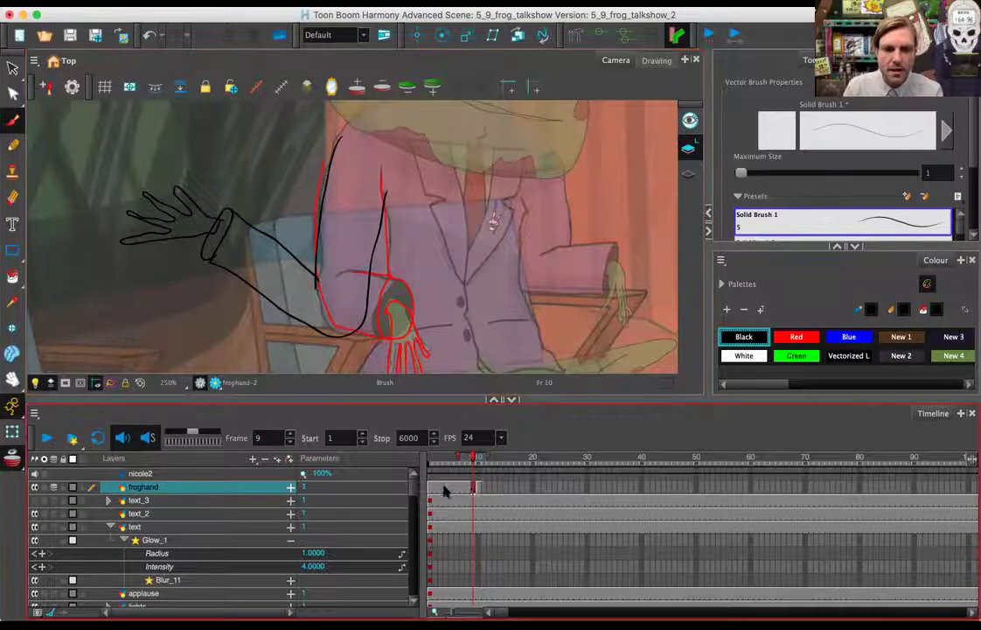
shift+click(442, 494)
key(Delete)
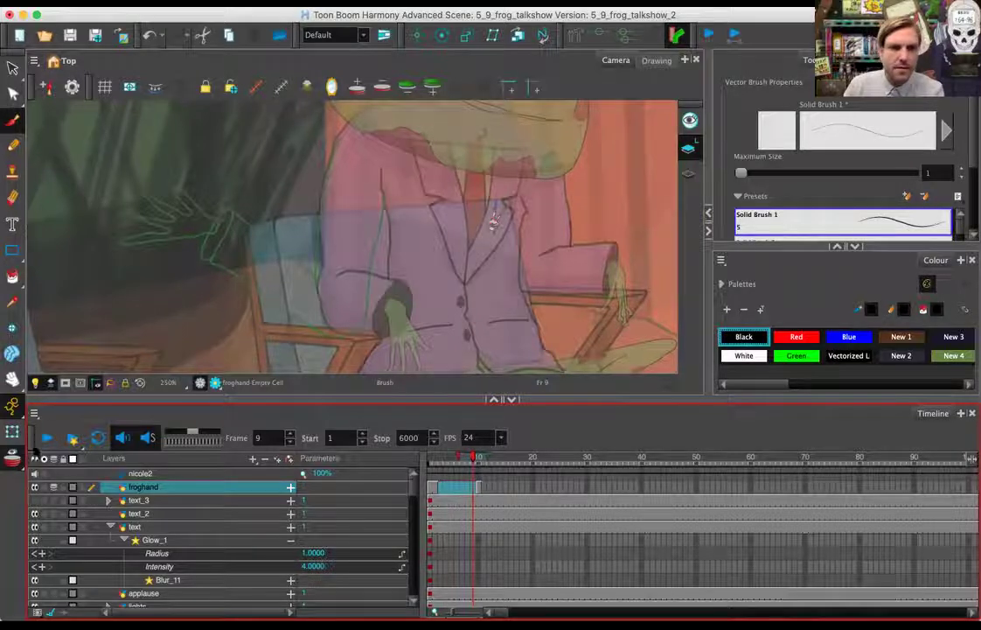
Step: Sketch the in-between sleeve and cuff on frame 6 with the forearm reaching outward and slightly down, away from the frog's body
click(460, 460)
click(457, 460)
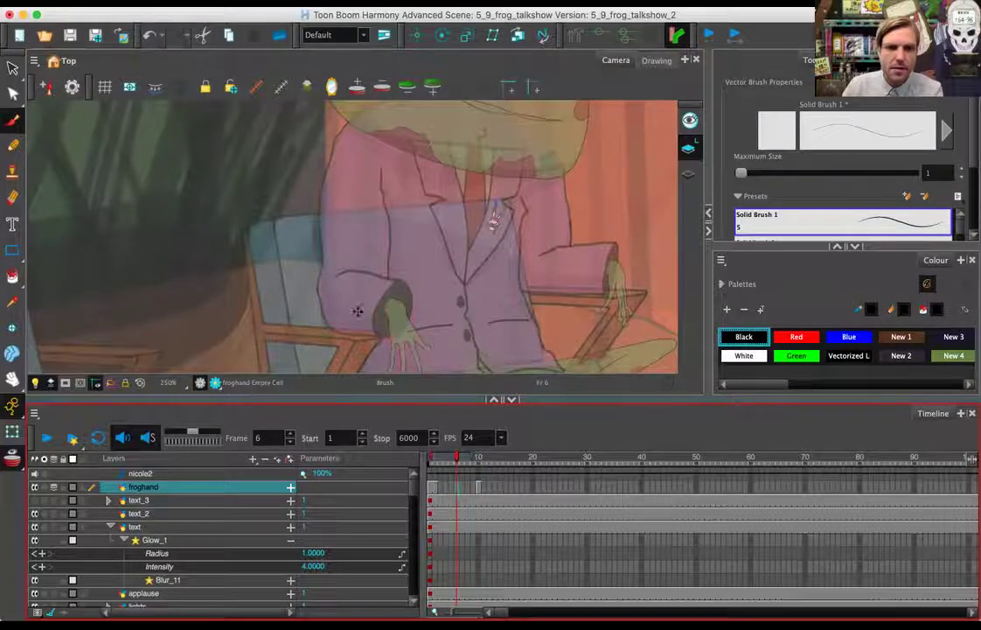
mouse_move(329, 169)
mouse_down()
mouse_move(307, 276)
mouse_move(206, 313)
mouse_move(240, 349)
mouse_move(226, 355)
mouse_move(208, 315)
mouse_up()
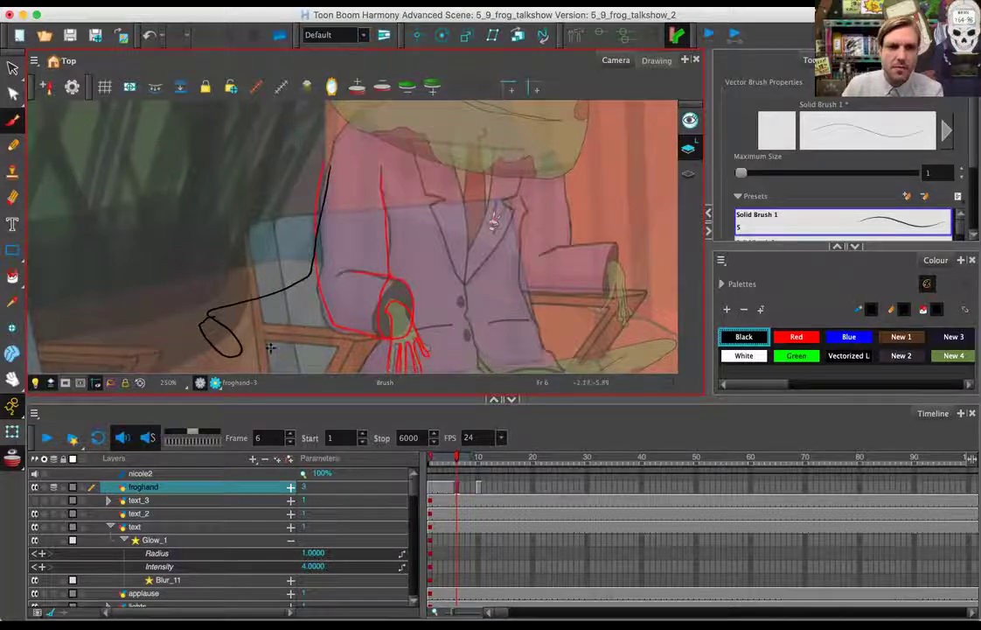
mouse_move(249, 348)
mouse_down()
mouse_move(339, 302)
mouse_move(382, 190)
mouse_up()
Step: Draw the in-between hand with spread fingers at the lowered cuff on frame 6, undoing the stray strokes
drag(208, 334, 157, 341)
drag(230, 305, 256, 217)
mouse_move(207, 260)
mouse_down()
mouse_move(175, 272)
mouse_move(201, 269)
mouse_up()
key(ctrl+z)
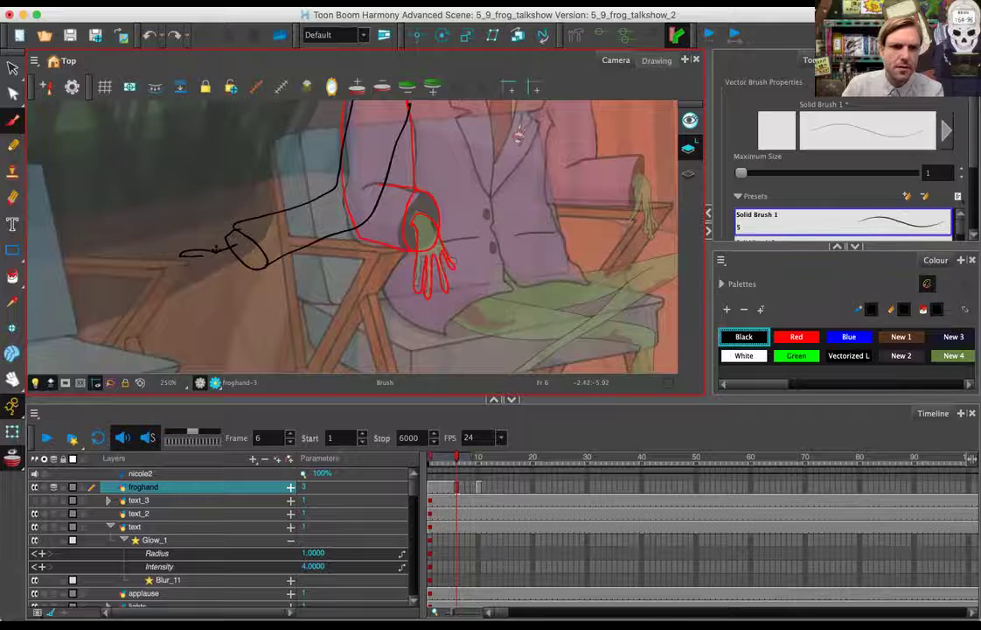
key(2)
key(2)
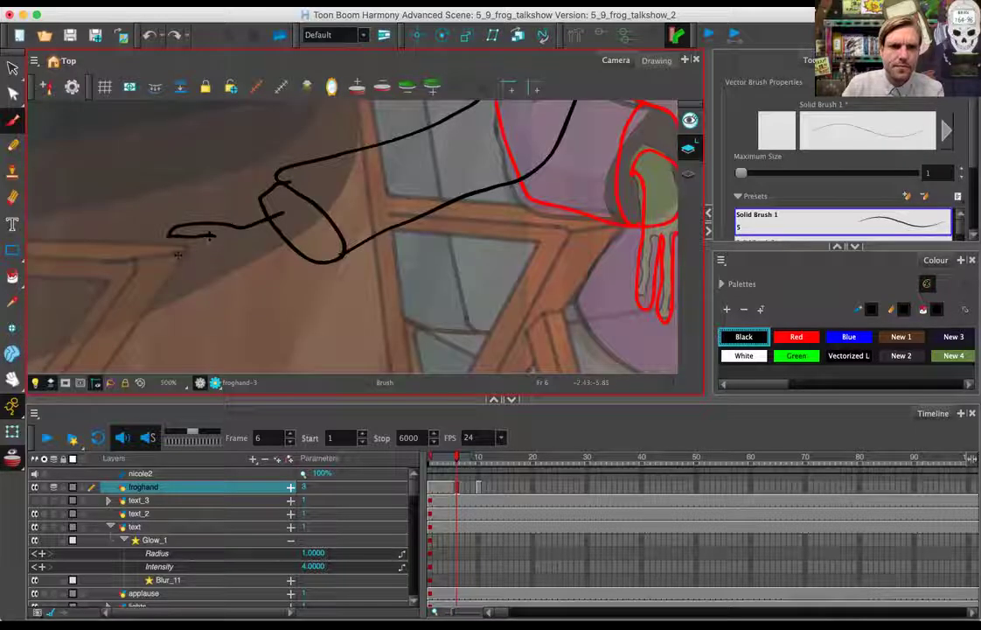
mouse_move(210, 234)
mouse_down()
mouse_move(140, 250)
mouse_move(127, 273)
mouse_move(171, 254)
mouse_move(211, 296)
mouse_move(192, 278)
mouse_move(218, 231)
mouse_move(258, 206)
mouse_move(260, 188)
mouse_up()
key(1)
click(271, 234)
key(1)
key(1)
mouse_move(601, 112)
mouse_down()
mouse_move(560, 190)
mouse_move(572, 178)
mouse_up()
key(ctrl+z)
Step: Try holding the froghand layer's resting-arm drawing past frame 6 and scrub through the retimed frames
click(449, 459)
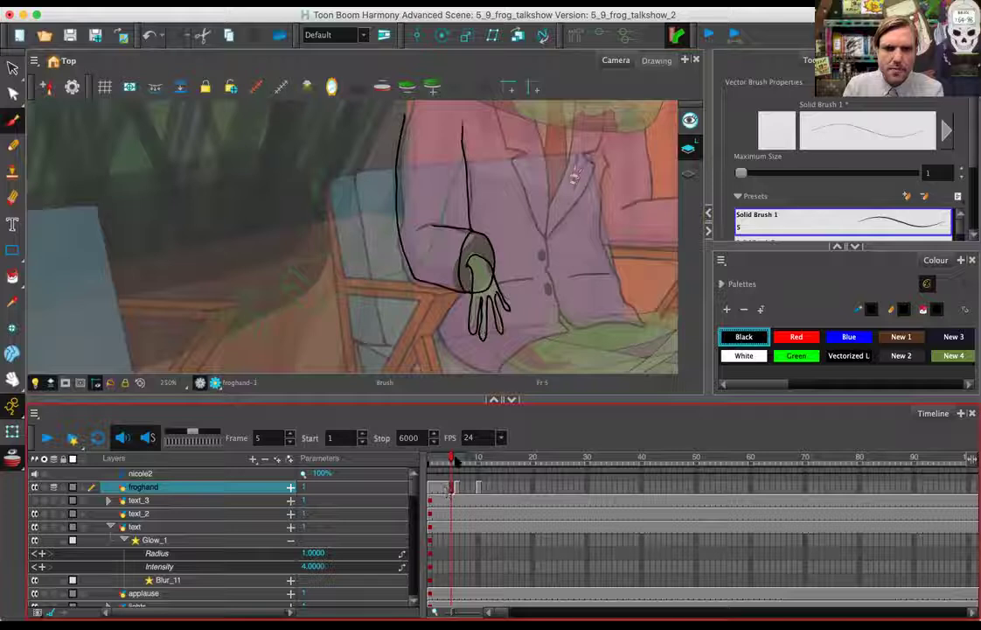
click(457, 488)
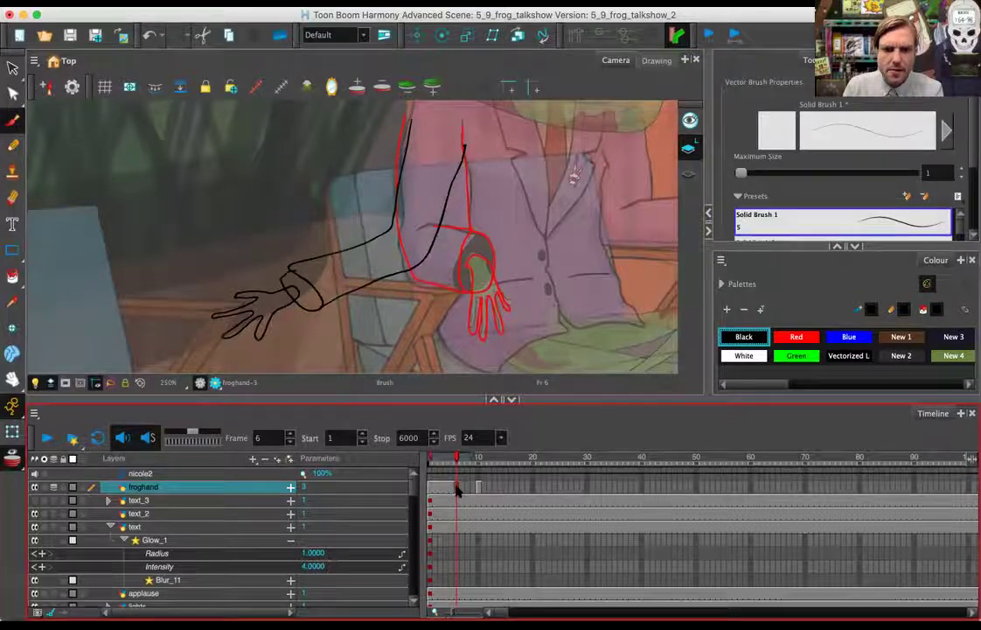
click(474, 488)
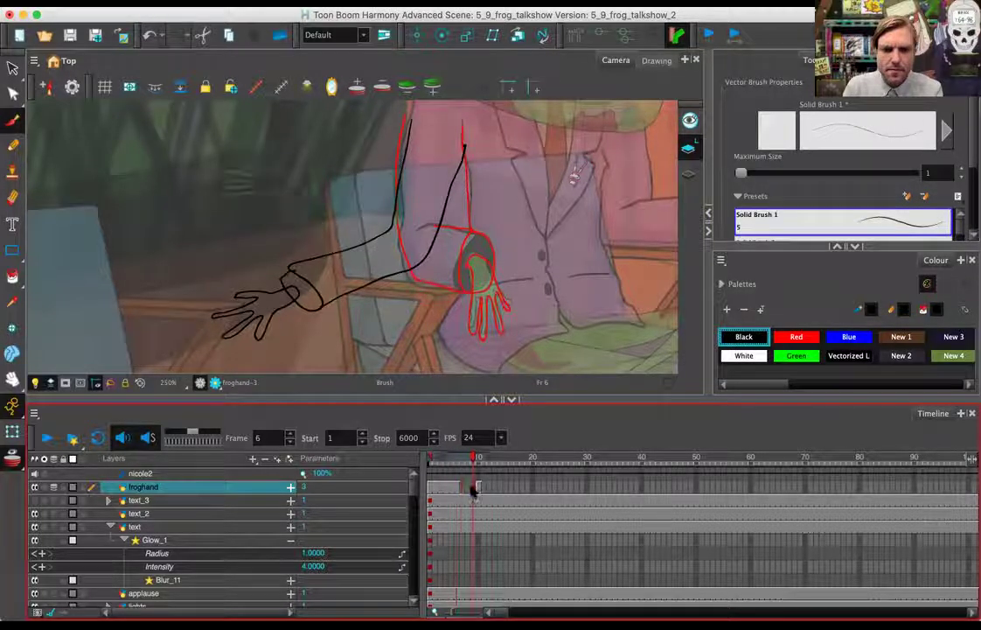
click(456, 488)
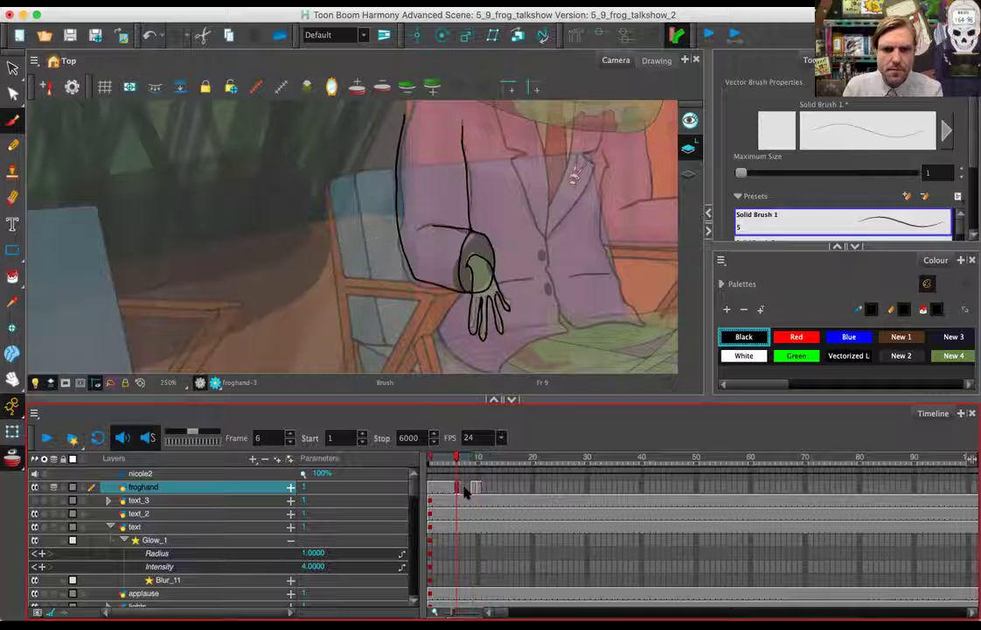
click(466, 488)
click(465, 488)
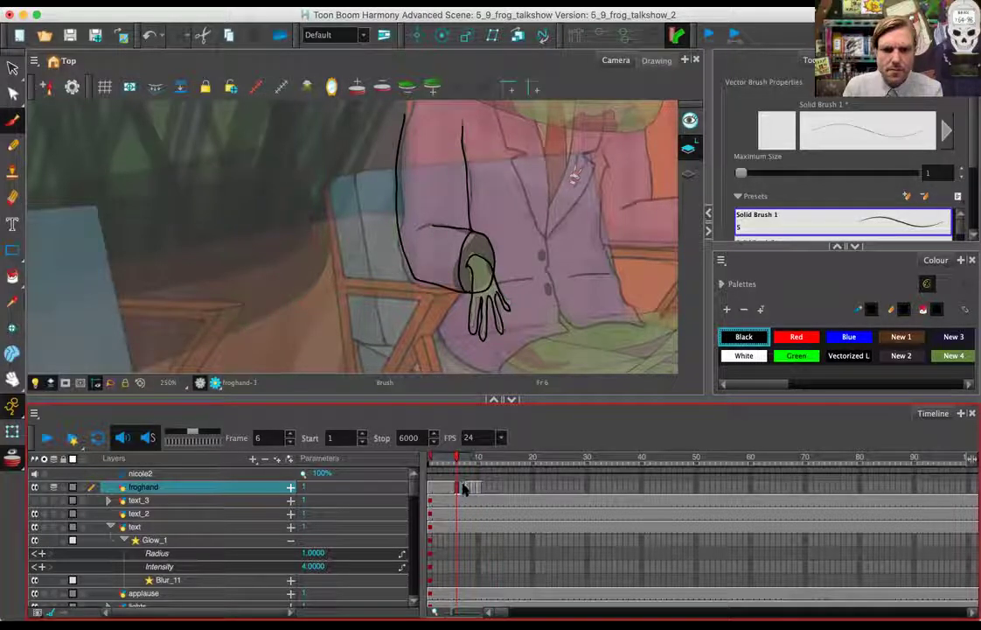
click(449, 488)
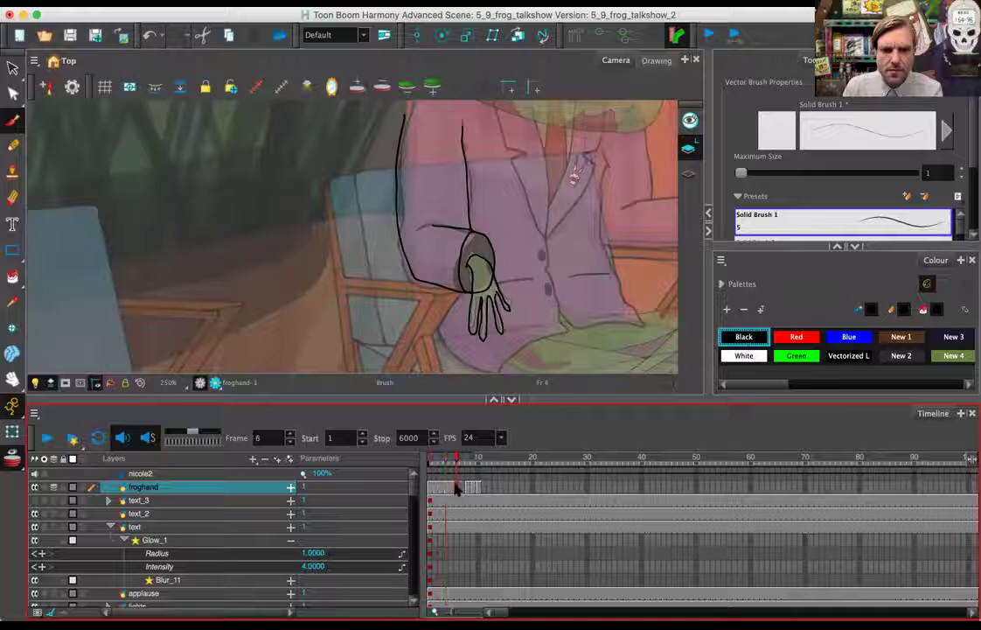
drag(464, 491, 436, 463)
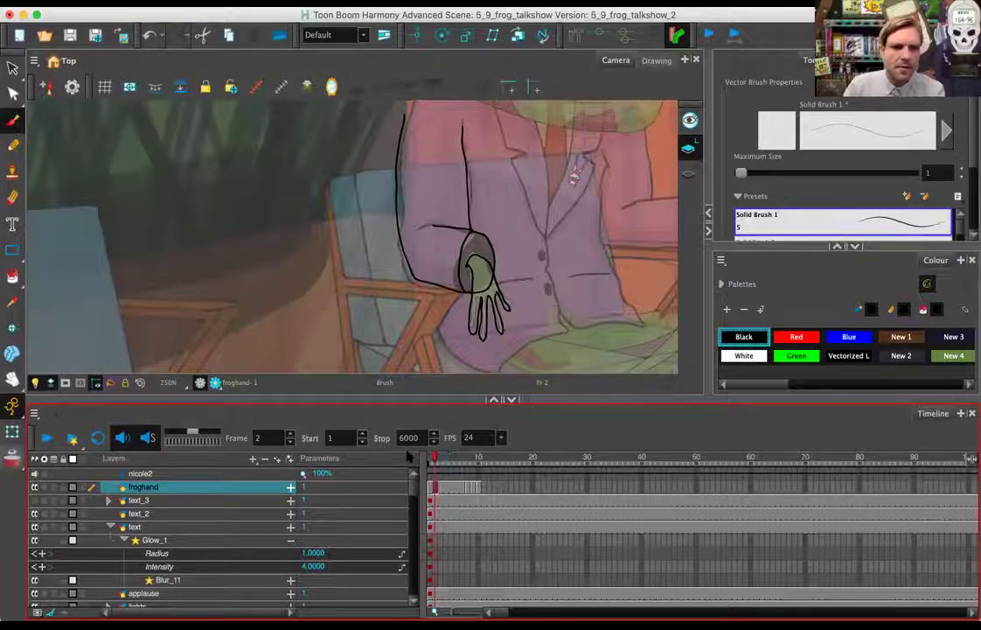
mouse_move(446, 458)
mouse_down()
mouse_move(482, 458)
mouse_move(456, 458)
mouse_up()
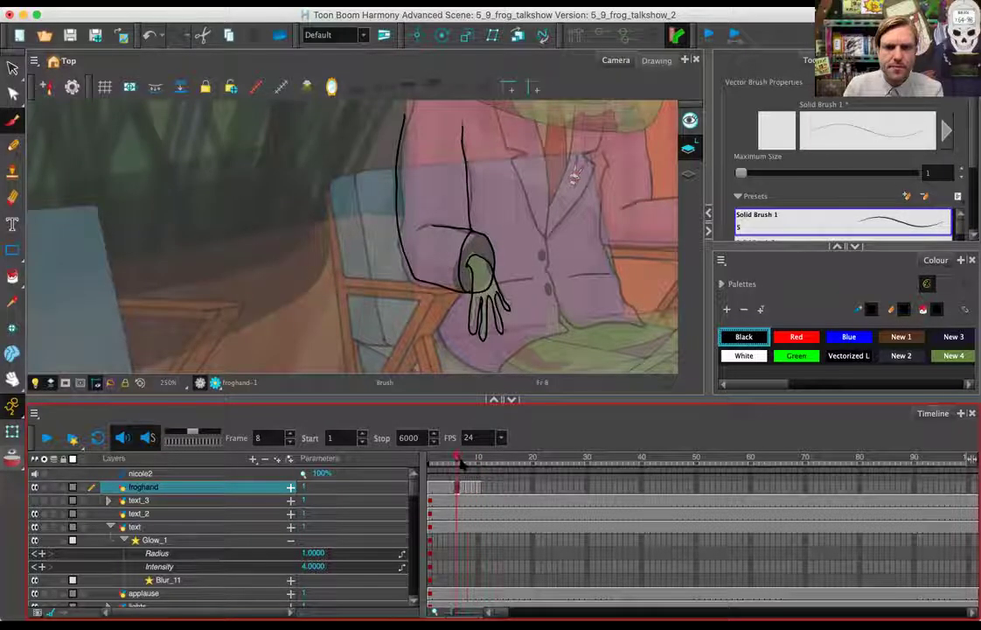
Step: Retime the froghand layer so the in-between drawing starts at frame 4 and the raised arm at frame 8, and preview the motion
click(468, 488)
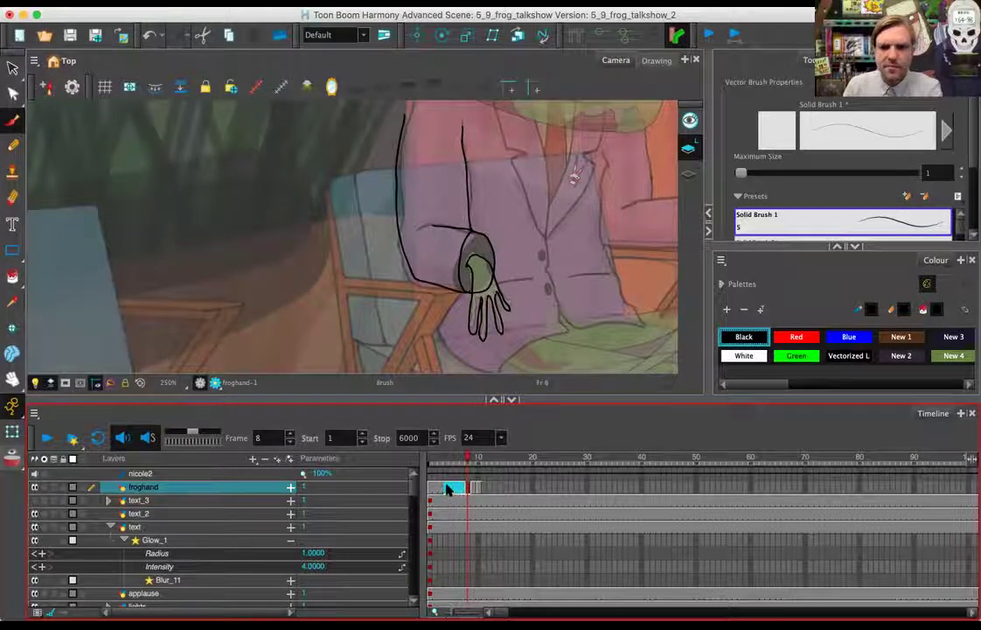
key(Delete)
click(475, 488)
mouse_move(475, 488)
mouse_down()
mouse_move(447, 489)
mouse_move(438, 460)
mouse_move(484, 461)
mouse_move(430, 460)
mouse_up()
click(477, 491)
click(467, 489)
mouse_move(468, 460)
mouse_down()
mouse_move(430, 462)
mouse_move(479, 462)
mouse_move(319, 466)
mouse_up()
click(439, 488)
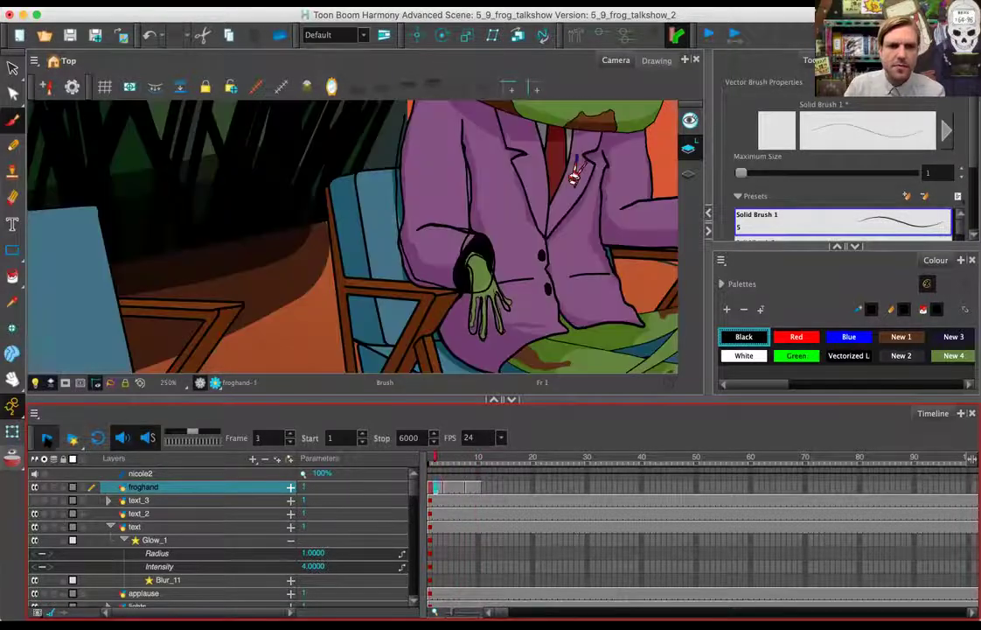
Step: Draw curved motion lines across and beneath the in-between forearm on frame 4 of the froghand layer
mouse_move(554, 458)
mouse_down()
mouse_move(435, 457)
mouse_move(447, 457)
mouse_up()
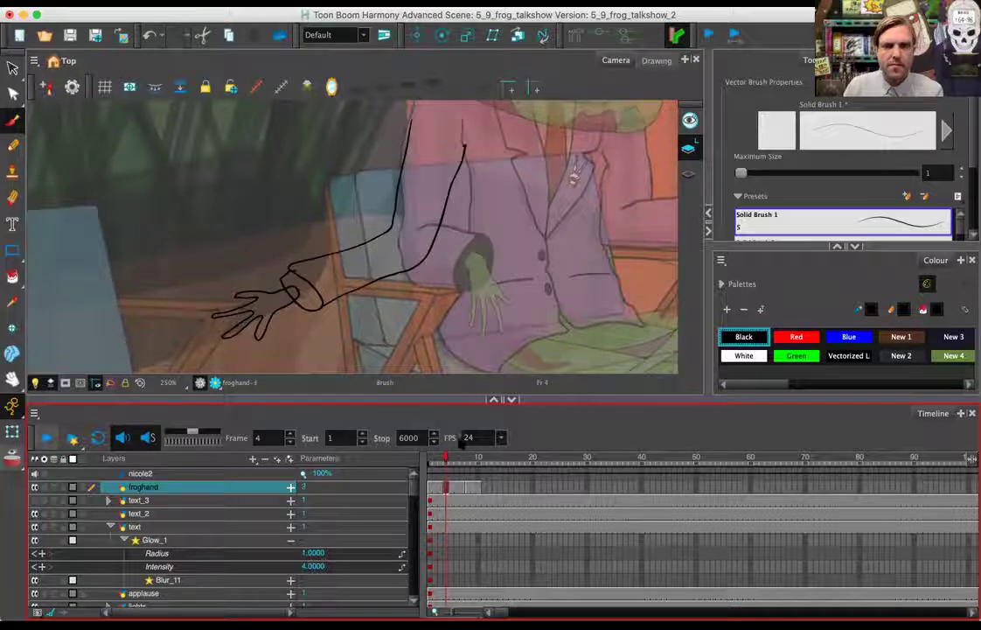
key(2)
drag(365, 276, 297, 201)
drag(239, 238, 321, 263)
drag(290, 203, 423, 202)
mouse_move(359, 185)
mouse_down()
mouse_move(417, 184)
mouse_move(298, 283)
mouse_up()
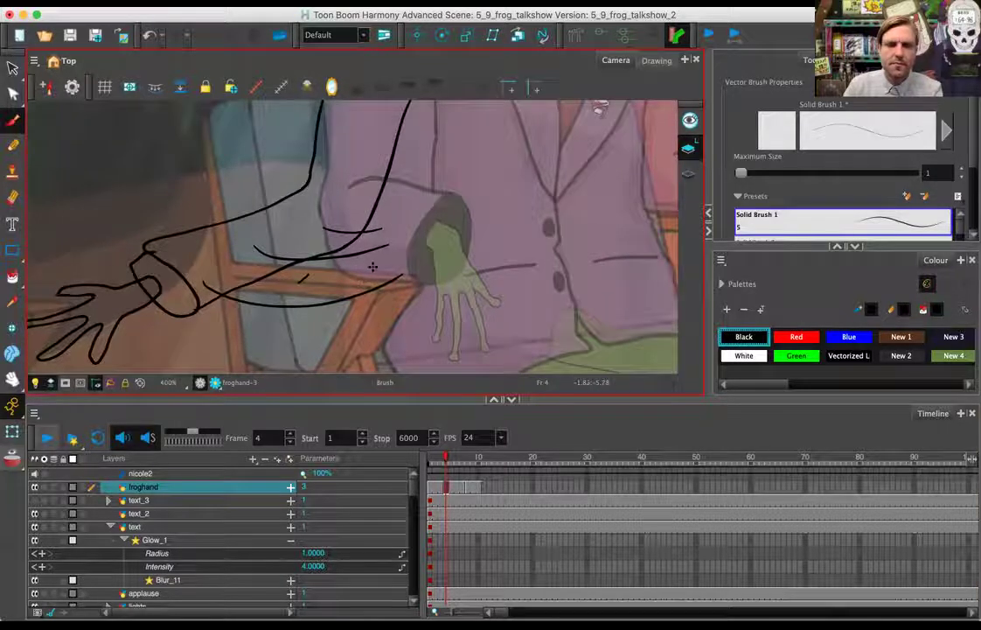
key(2)
key(space)
Step: Turn on onion skin at frame 8 and try a curved motion line below the raised cuff, undoing it
click(466, 492)
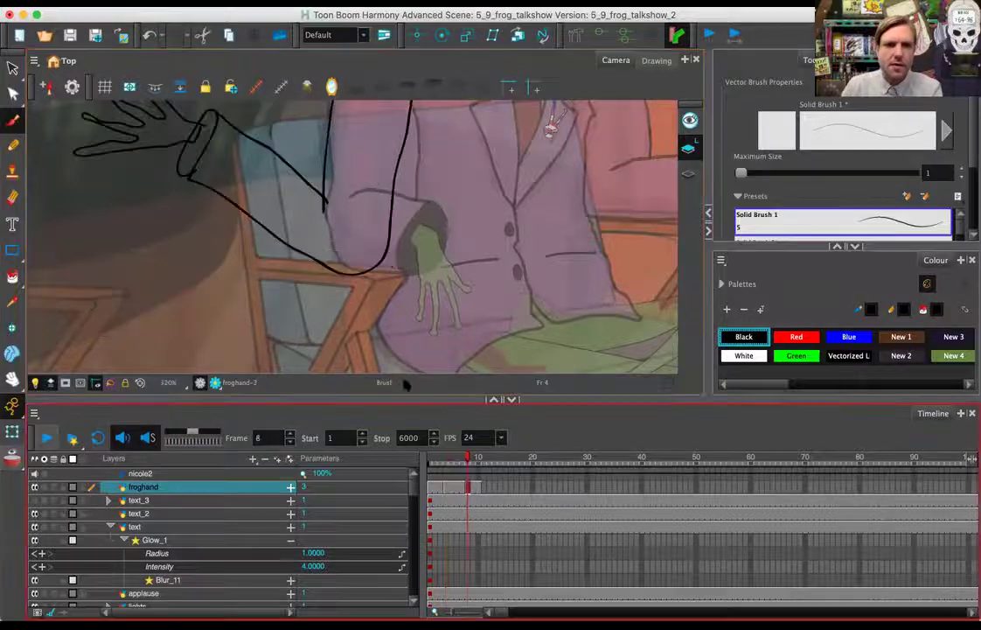
drag(282, 363, 263, 342)
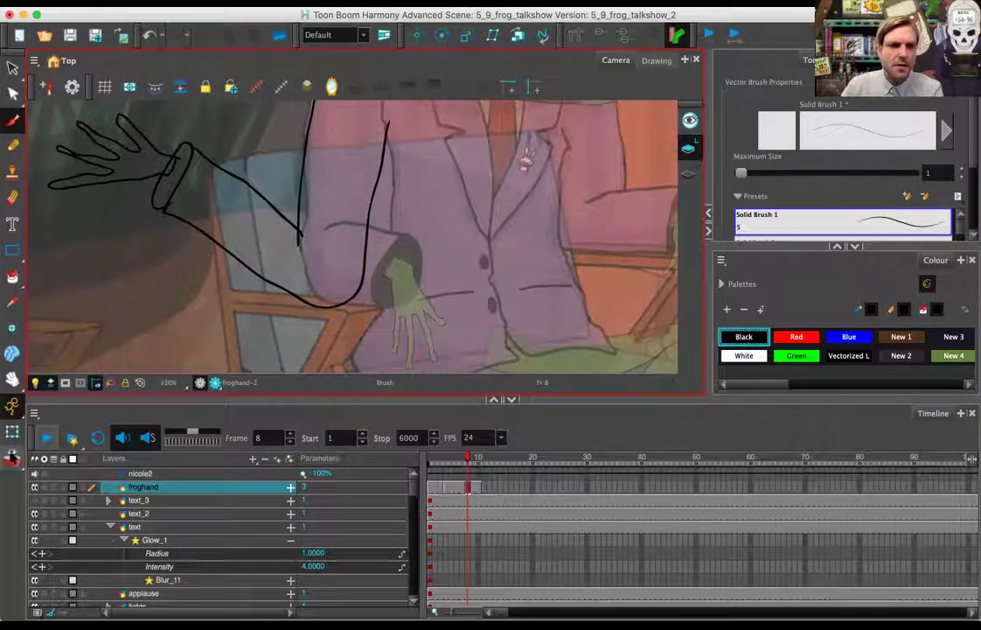
key(alt+o)
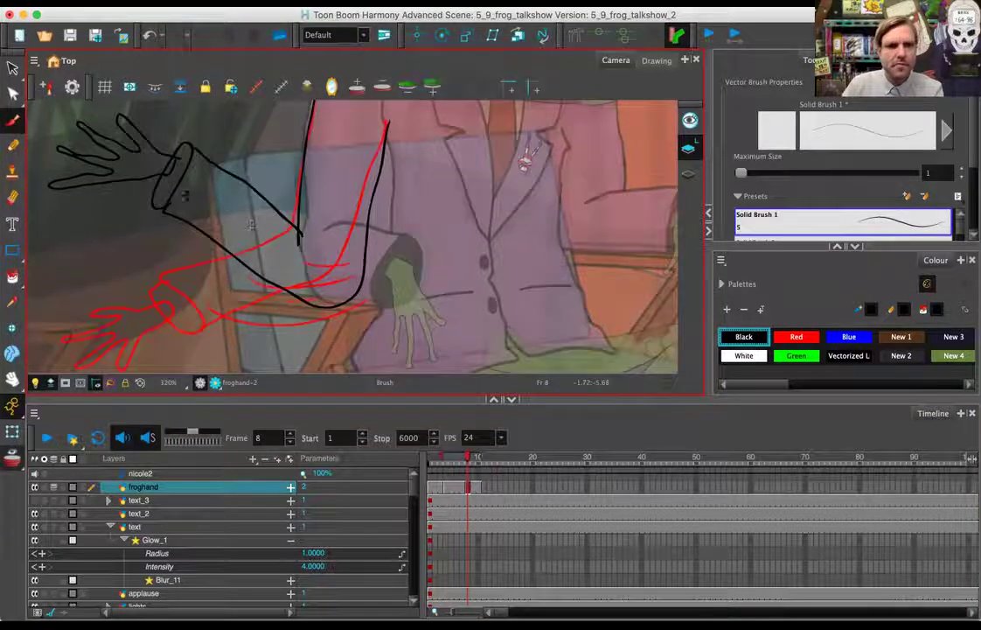
drag(186, 197, 226, 299)
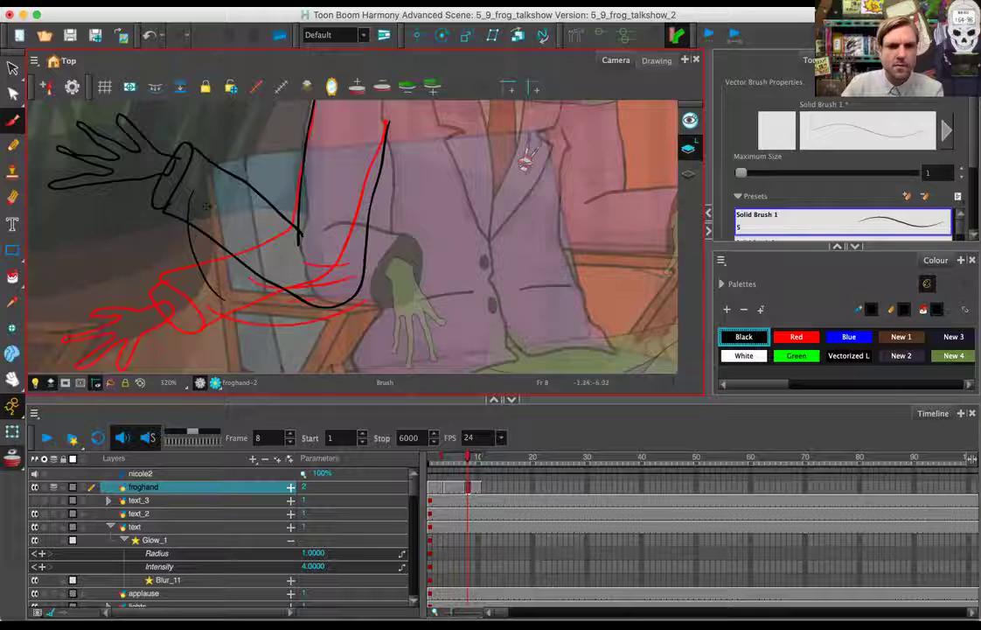
key(ctrl+z)
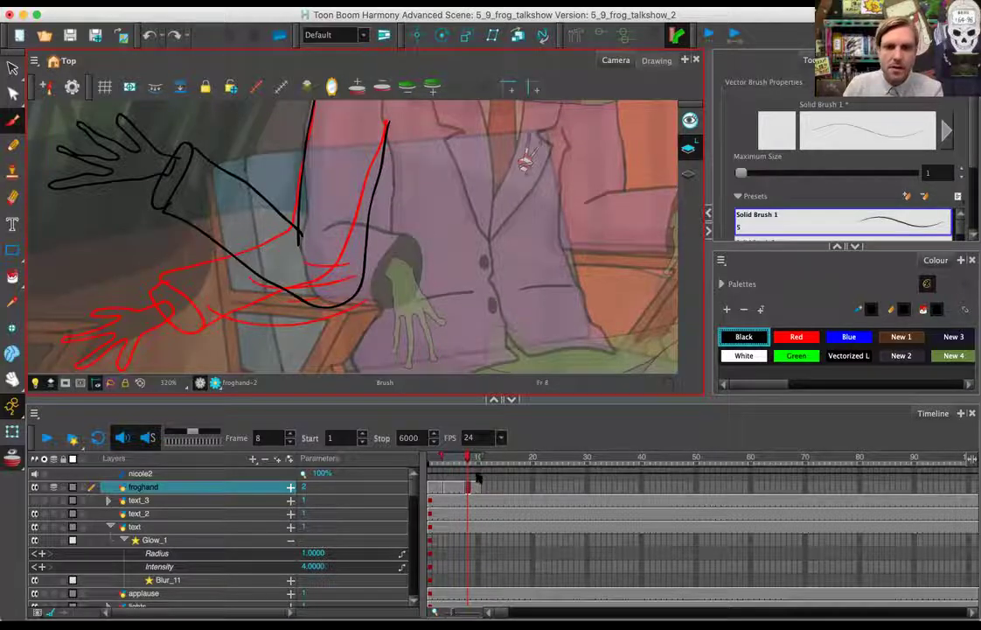
Step: Copy the whole raised-arm drawing from frame 10 and paste it as a separate drawing on frame 11
click(478, 497)
drag(184, 203, 192, 242)
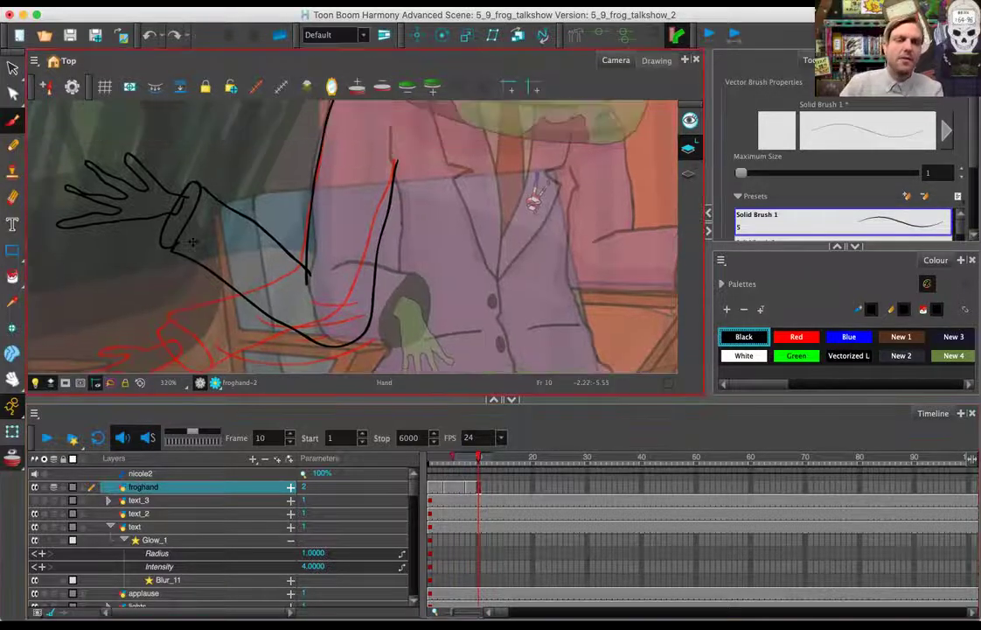
key(2)
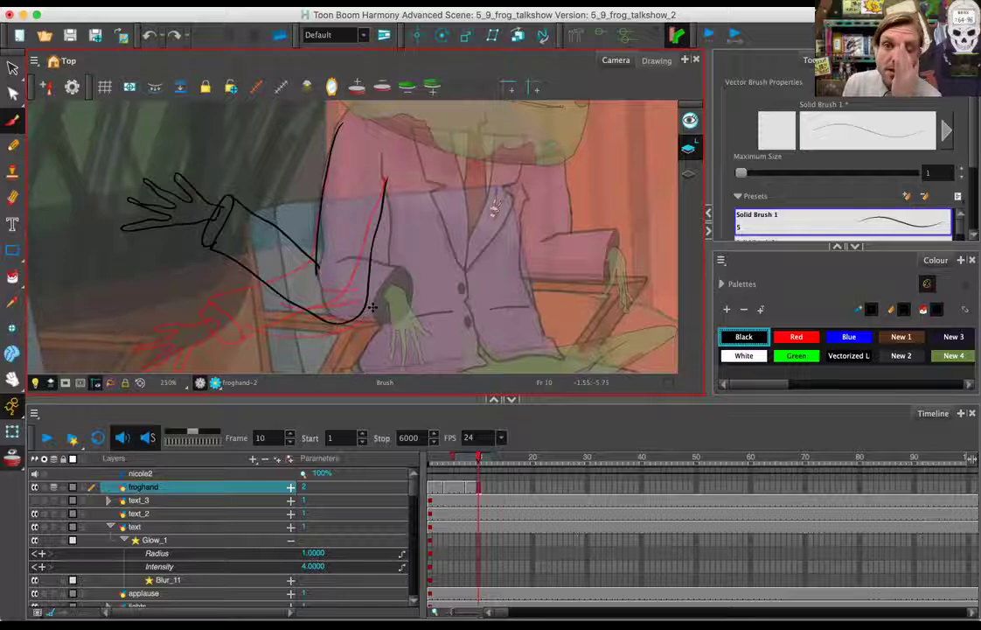
click(13, 68)
mouse_move(310, 116)
mouse_down()
mouse_move(115, 254)
mouse_move(271, 360)
mouse_move(439, 330)
mouse_move(441, 174)
mouse_move(342, 98)
mouse_move(312, 133)
mouse_up()
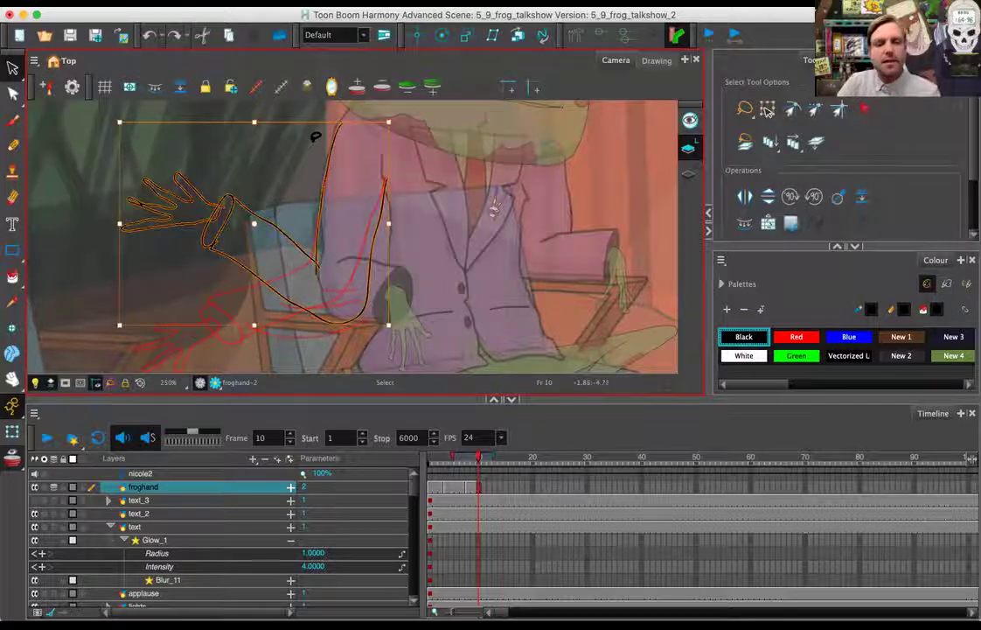
click(486, 490)
key(super+v)
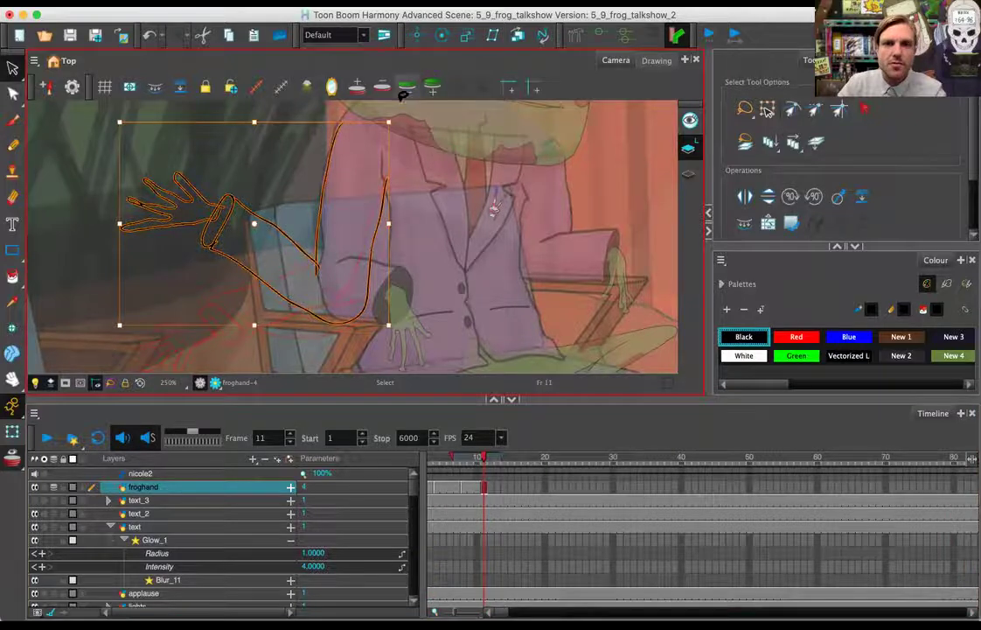
Step: Brush curved motion lines trailing below the raised forearm on frame 10
key(2)
click(476, 490)
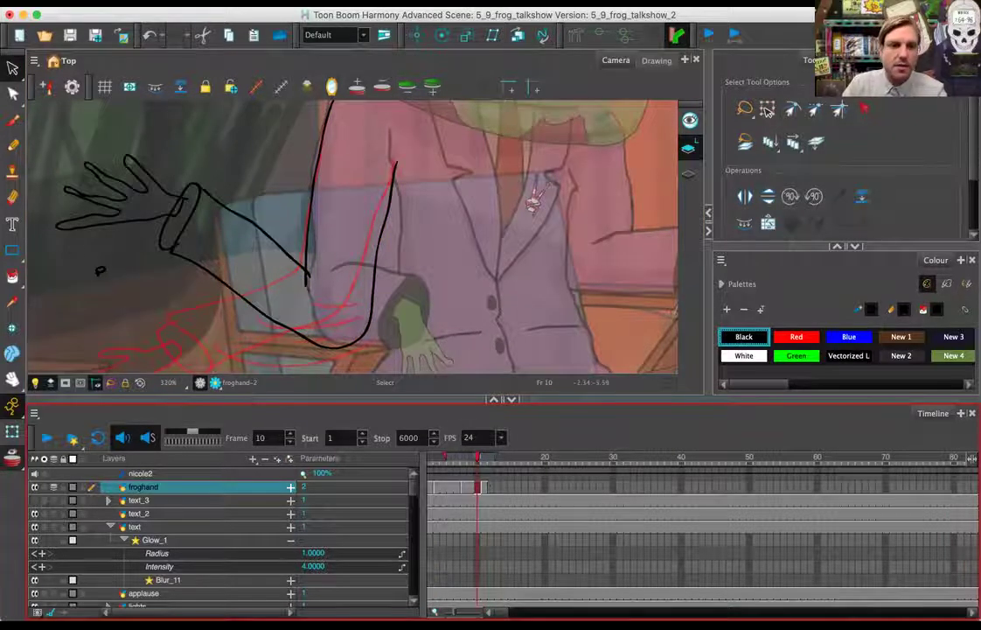
click(13, 122)
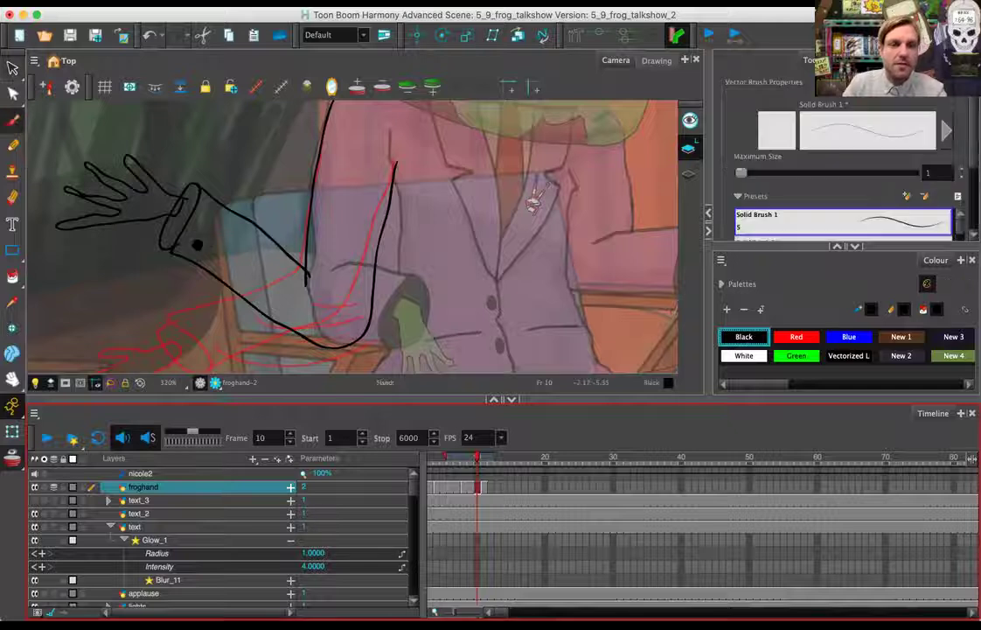
drag(172, 215, 168, 171)
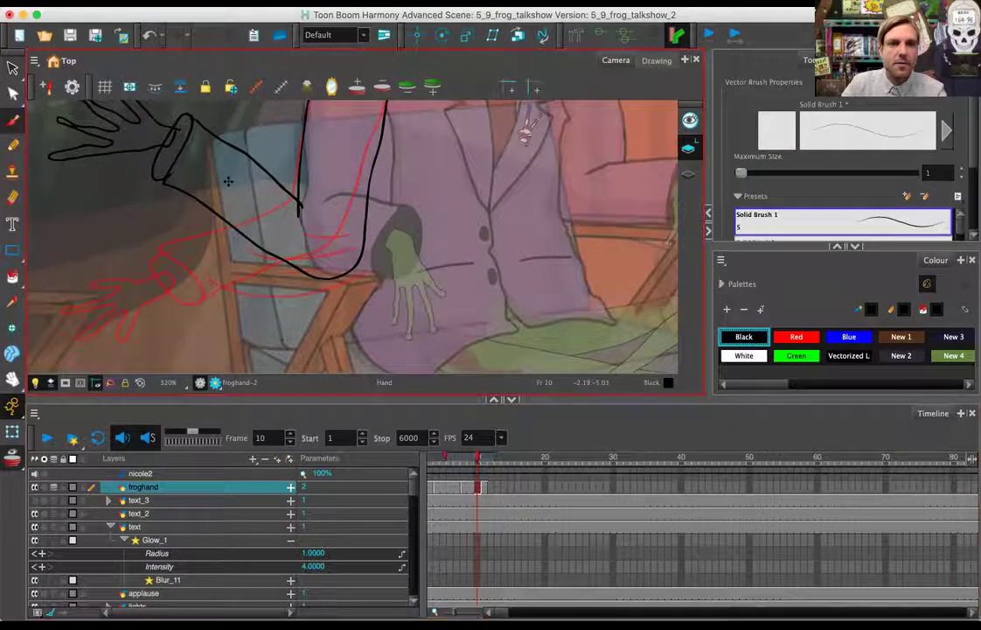
drag(253, 263, 251, 248)
drag(220, 166, 234, 227)
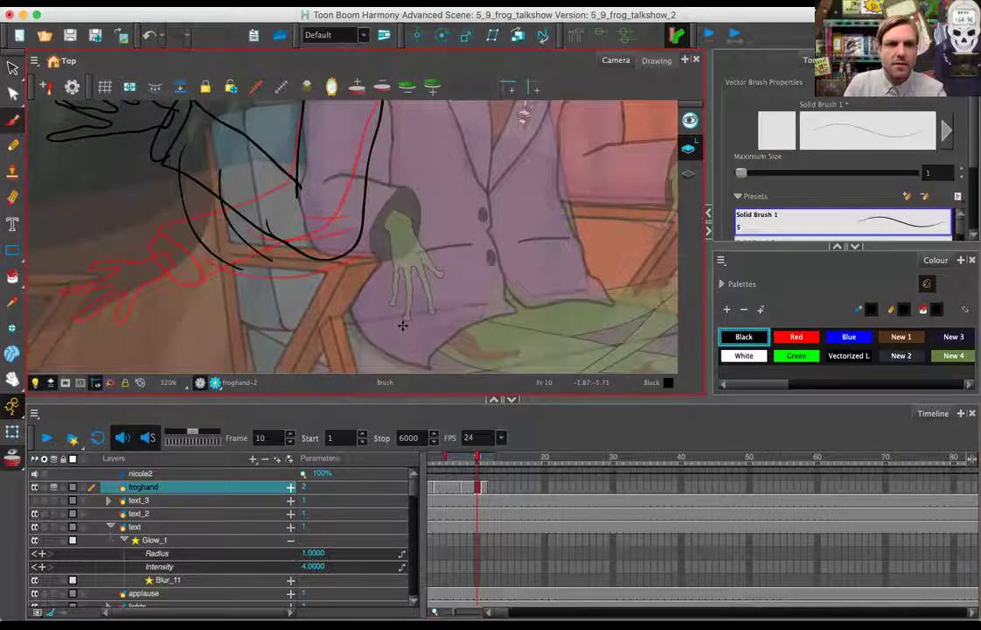
Step: Return to frame 1 and play the arm-raise animation to judge its timing
key(1)
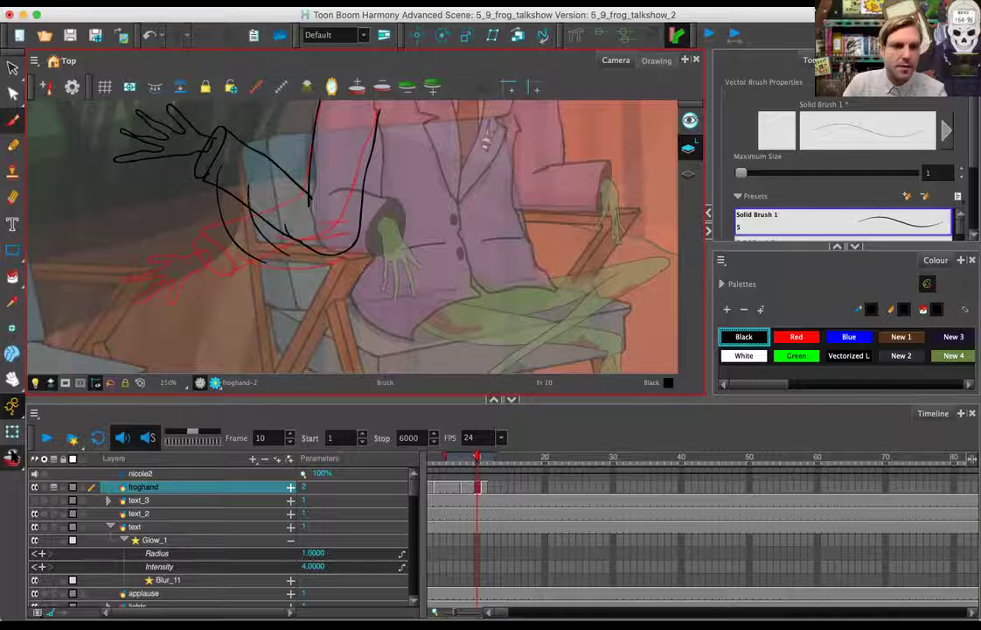
key(comma)
click(450, 458)
mouse_move(450, 458)
mouse_down()
mouse_move(484, 458)
mouse_move(443, 464)
mouse_move(479, 472)
mouse_move(426, 467)
mouse_up()
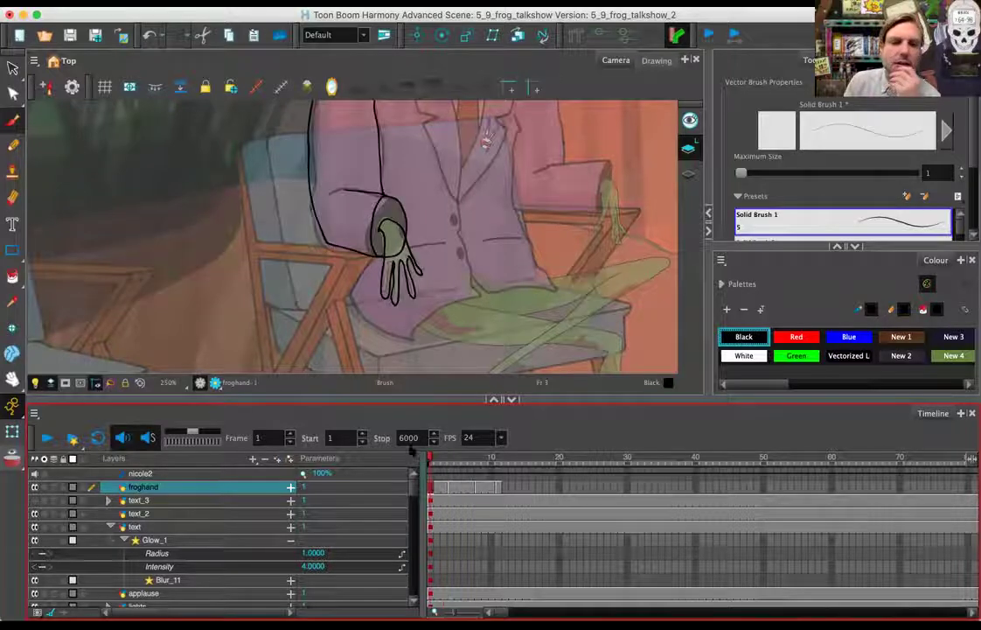
click(46, 437)
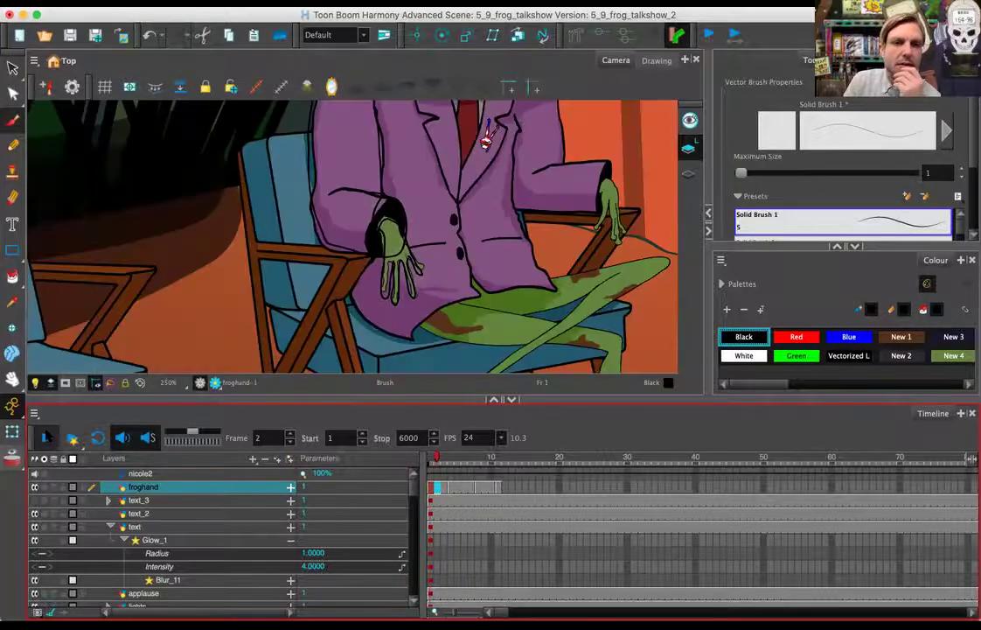
Step: Retime the froghand exposures so the in-between arm holds on frames 4–5 and the raised arm with motion lines on frames 6–7
click(466, 490)
click(470, 491)
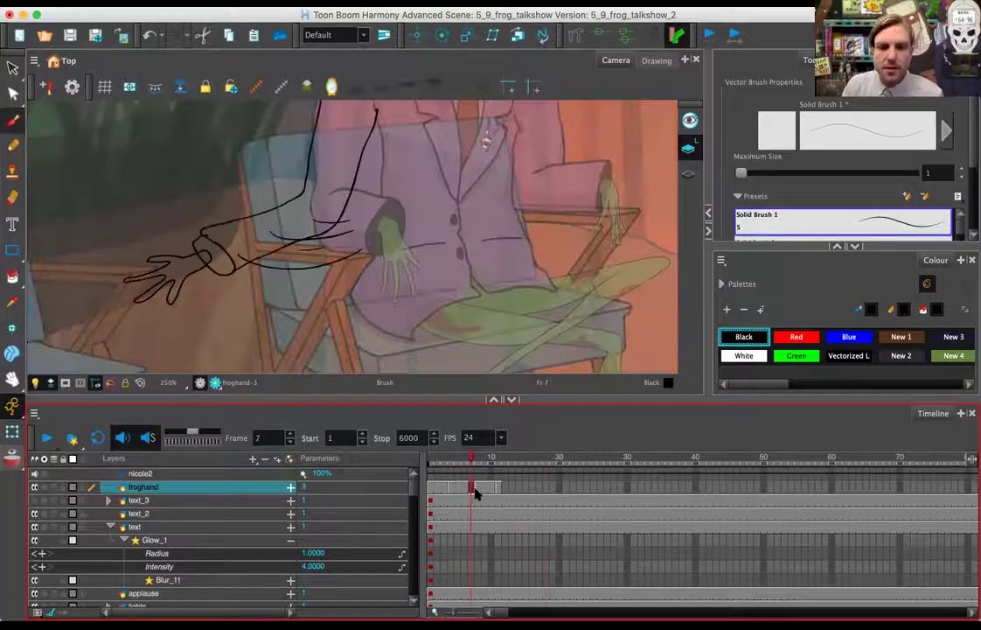
click(465, 489)
key(period)
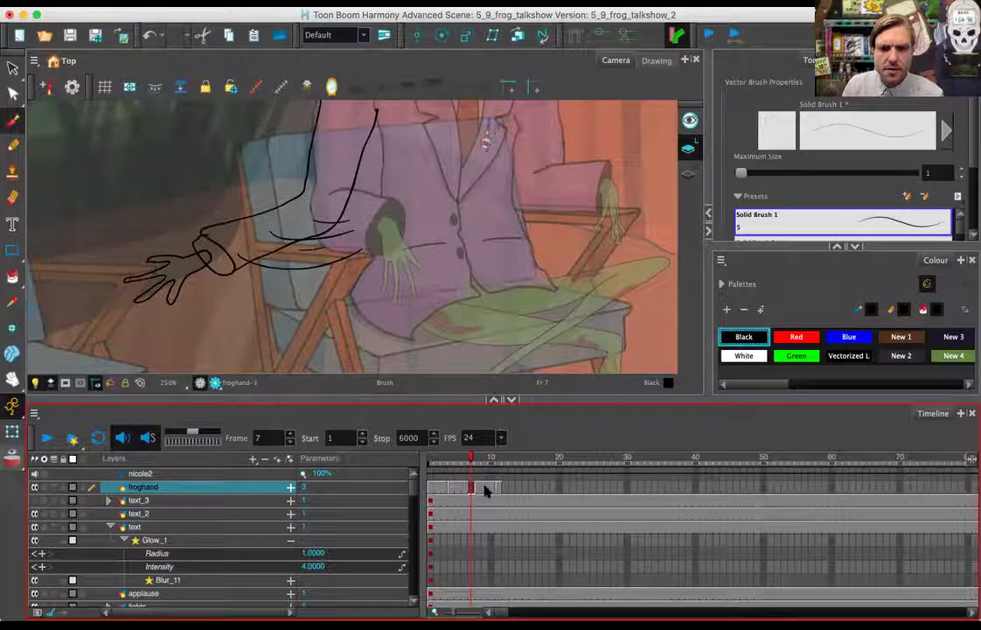
click(475, 491)
click(466, 491)
click(498, 487)
click(477, 488)
Step: Play the retimed arm raise from the start and scrub repeatedly between frames 3 and 10 to check the motion
click(433, 457)
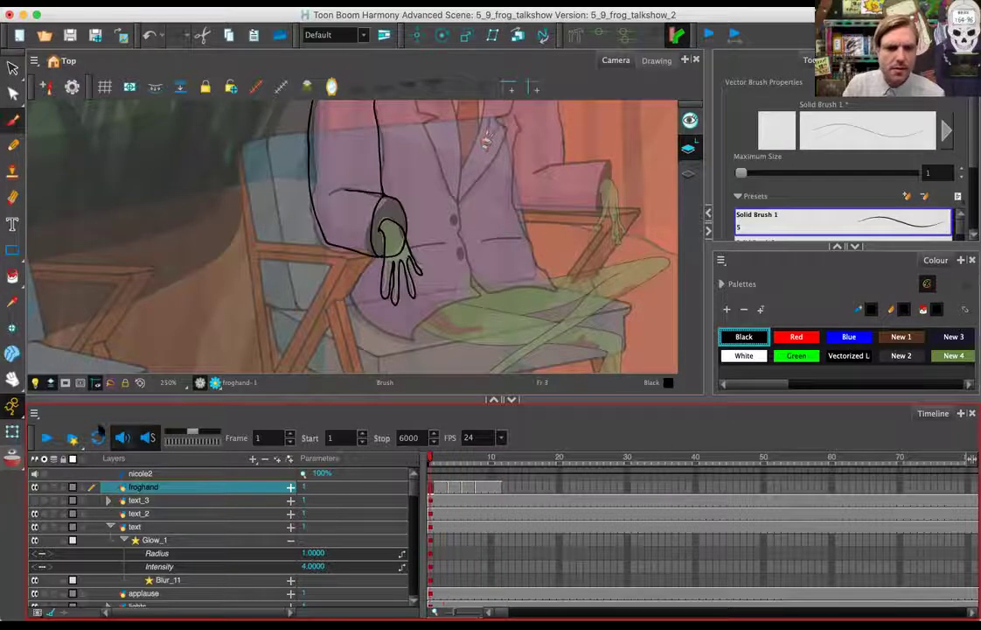
click(46, 437)
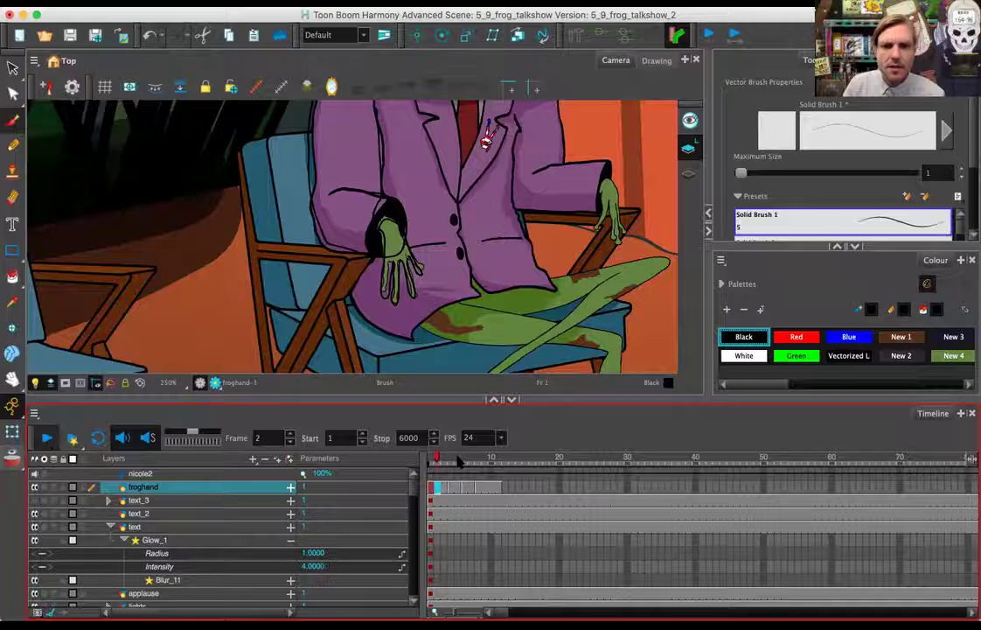
click(47, 437)
click(481, 461)
click(444, 461)
click(483, 461)
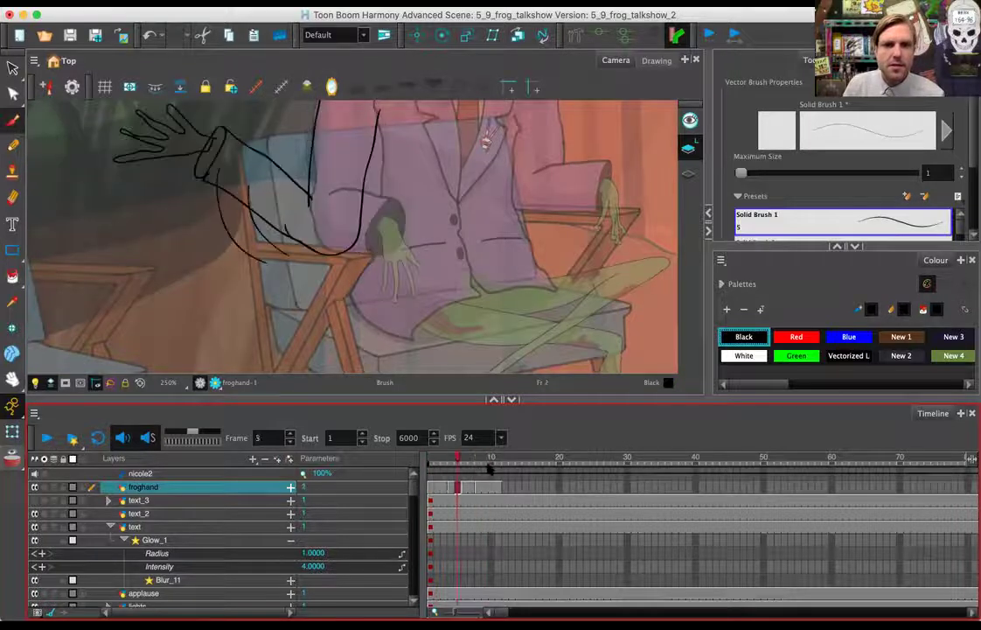
click(444, 460)
click(485, 461)
click(491, 461)
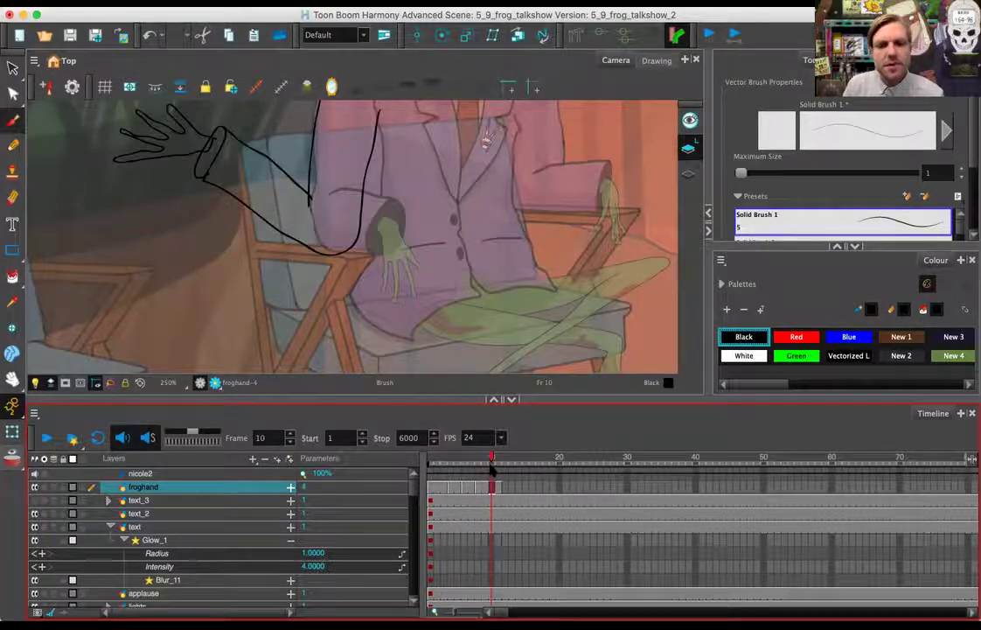
click(444, 461)
click(486, 461)
click(491, 461)
click(443, 461)
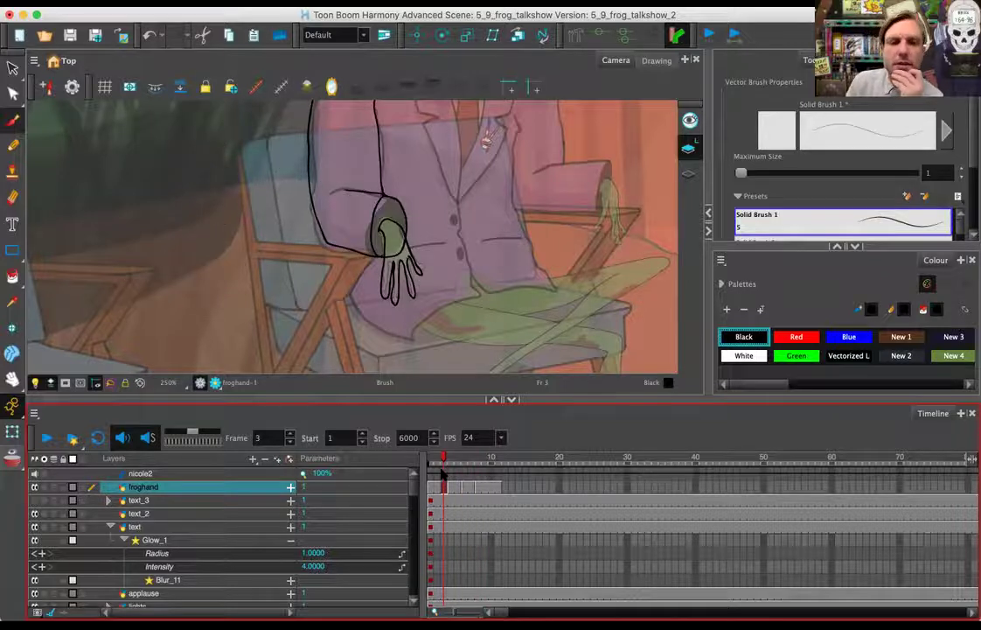
click(453, 473)
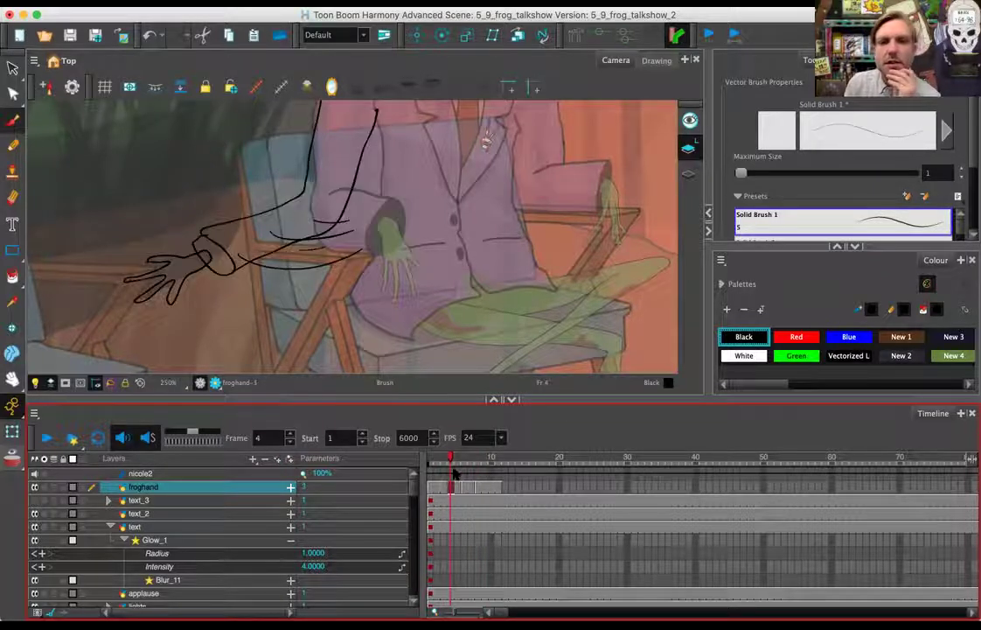
click(444, 473)
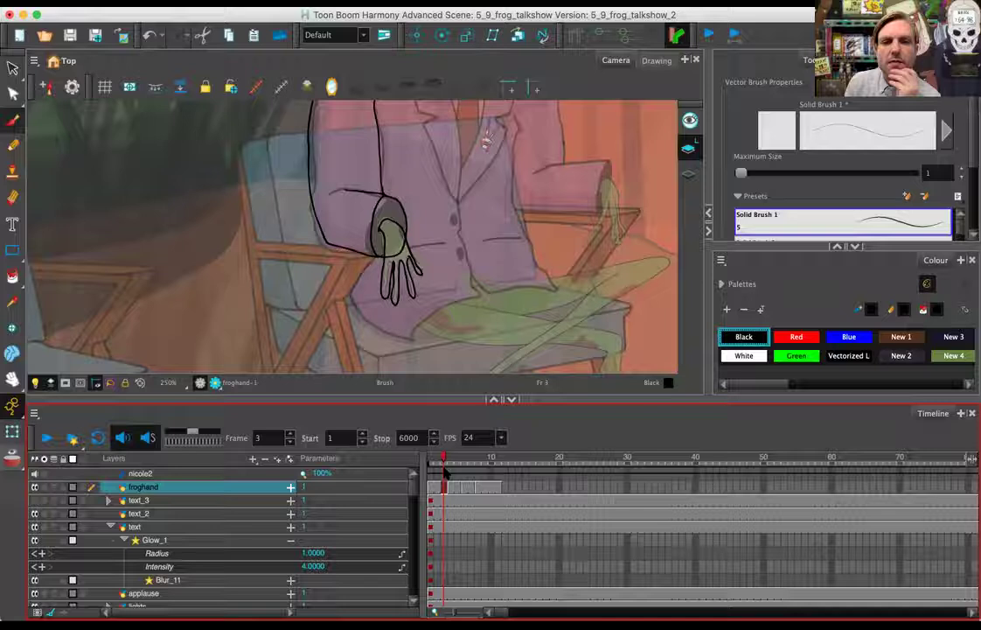
drag(445, 473, 486, 473)
Step: On frame 5, brush two black guide strokes that close off both ends of the motion-line area around the forearm
mouse_move(486, 473)
mouse_down()
mouse_move(433, 473)
mouse_move(455, 473)
mouse_up()
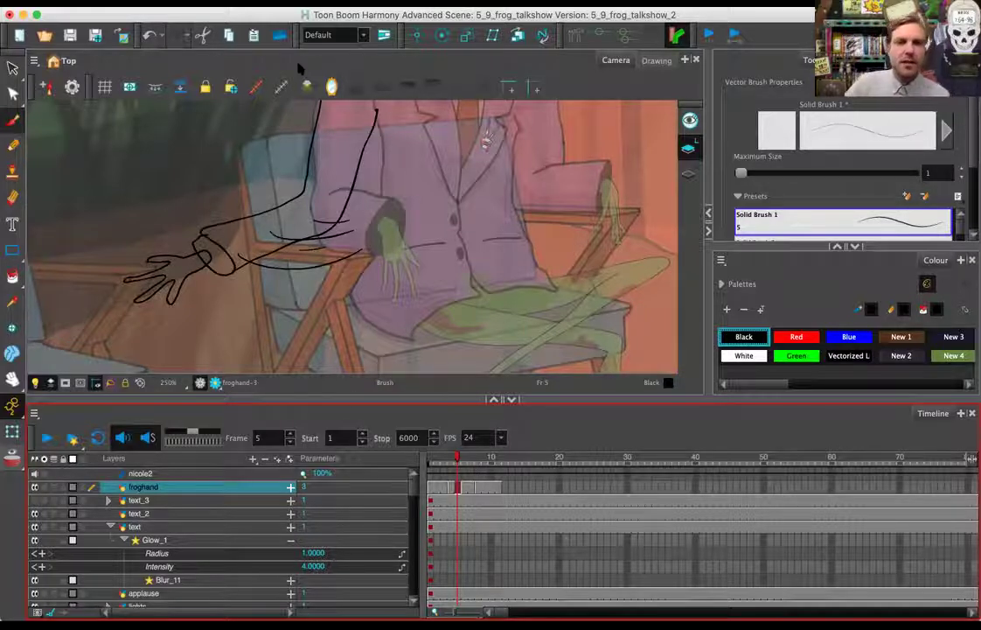
scroll(291, 81, up, 1)
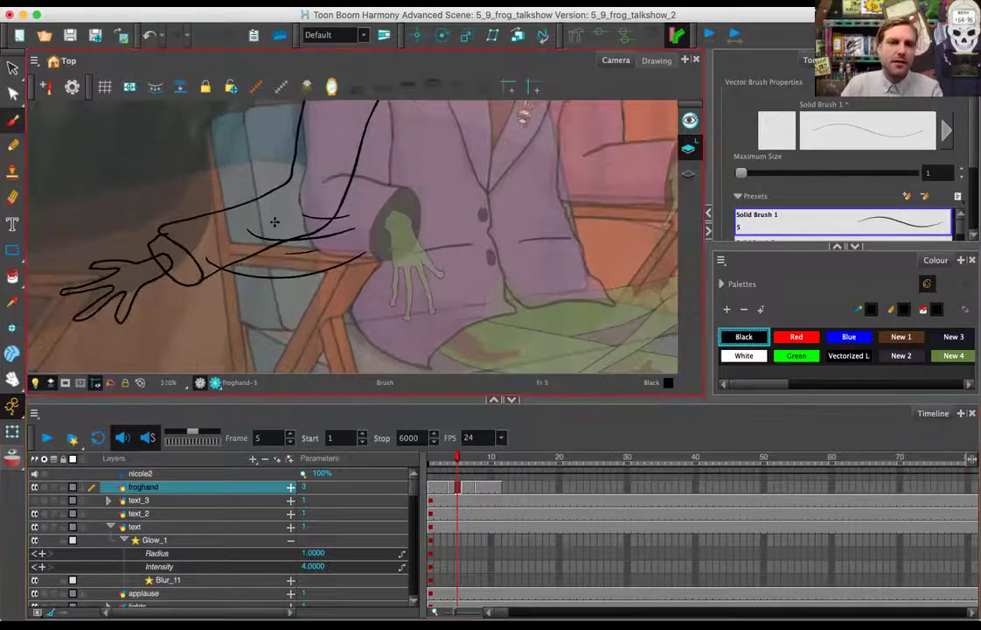
scroll(377, 260, up, 3)
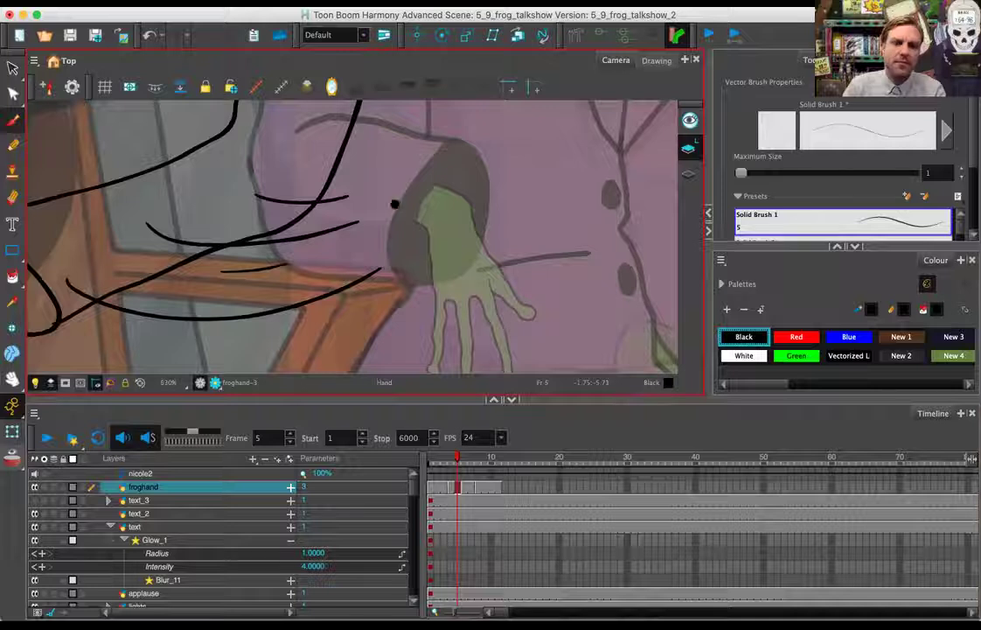
drag(275, 254, 369, 219)
key(1)
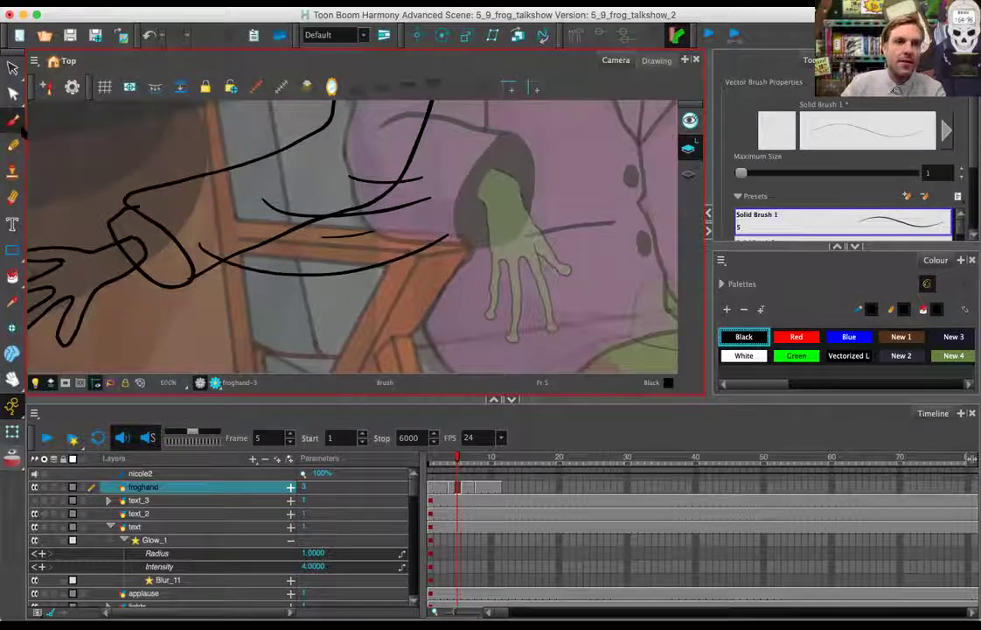
mouse_move(355, 168)
mouse_down()
mouse_move(298, 201)
mouse_move(251, 202)
mouse_move(123, 348)
mouse_up()
mouse_move(426, 133)
mouse_down()
mouse_move(412, 178)
mouse_move(426, 226)
mouse_move(517, 305)
mouse_move(577, 333)
mouse_up()
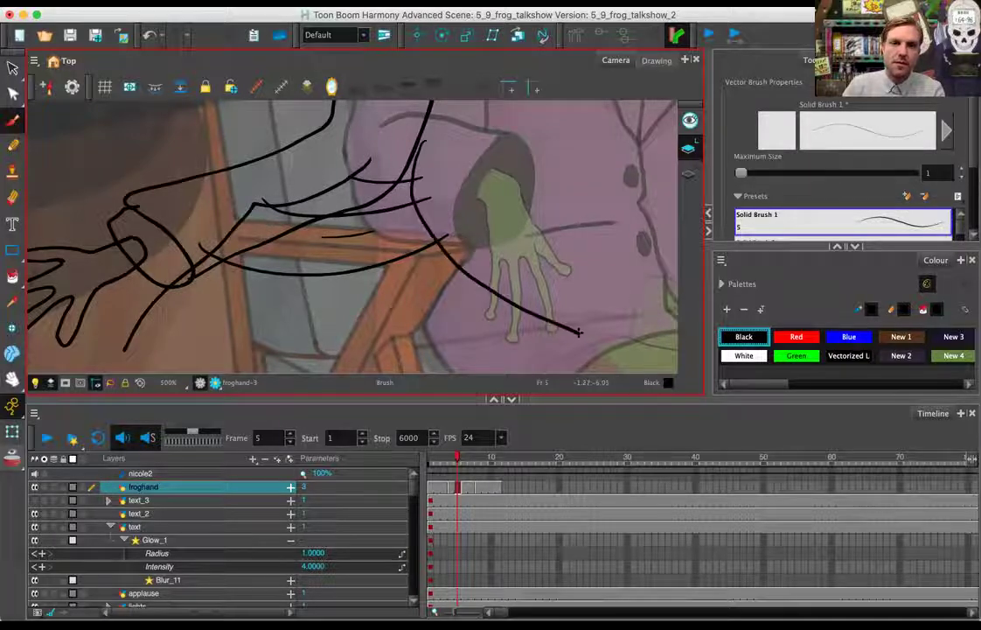
Step: Add a new solid white colour swatch for painting and lower its alpha to 109
click(12, 277)
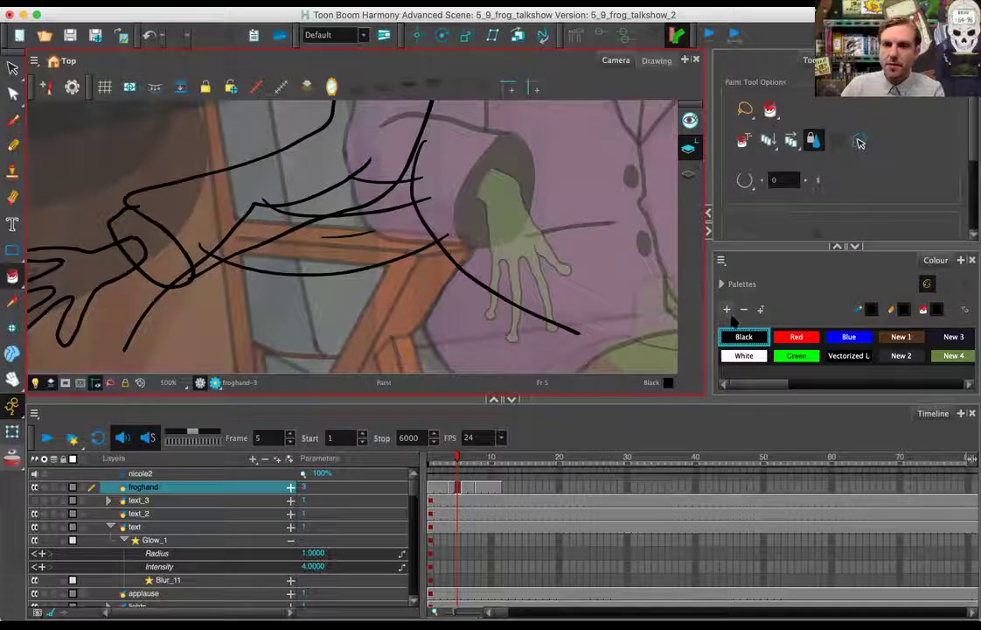
click(738, 356)
click(727, 311)
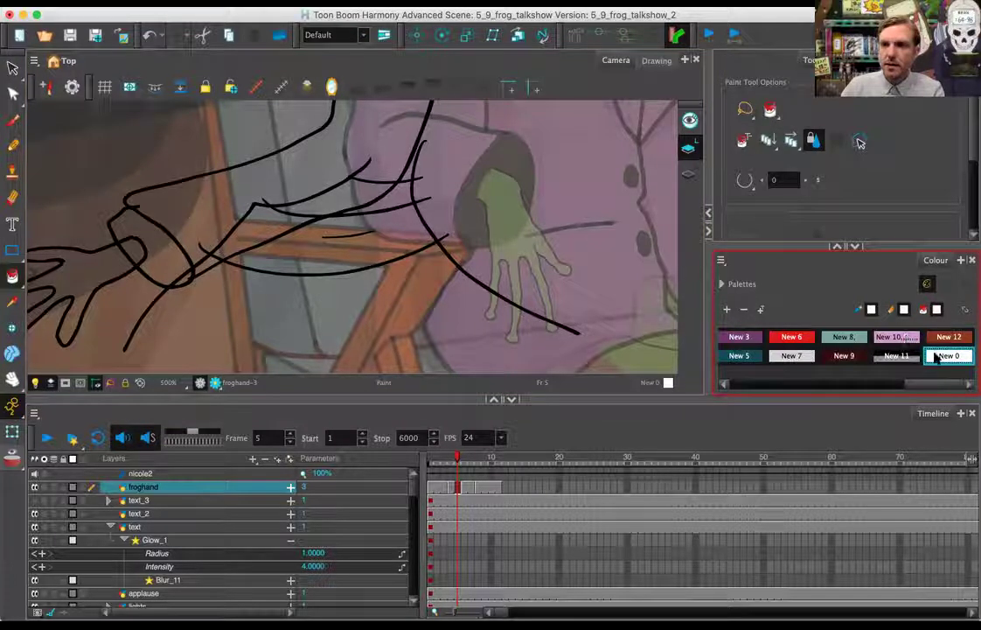
right_click(934, 357)
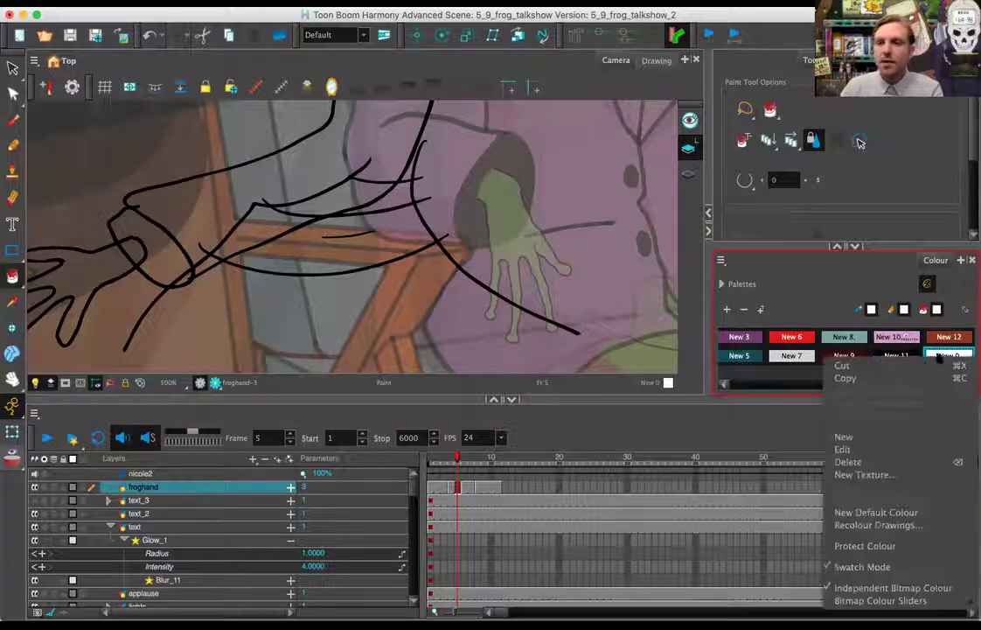
click(845, 450)
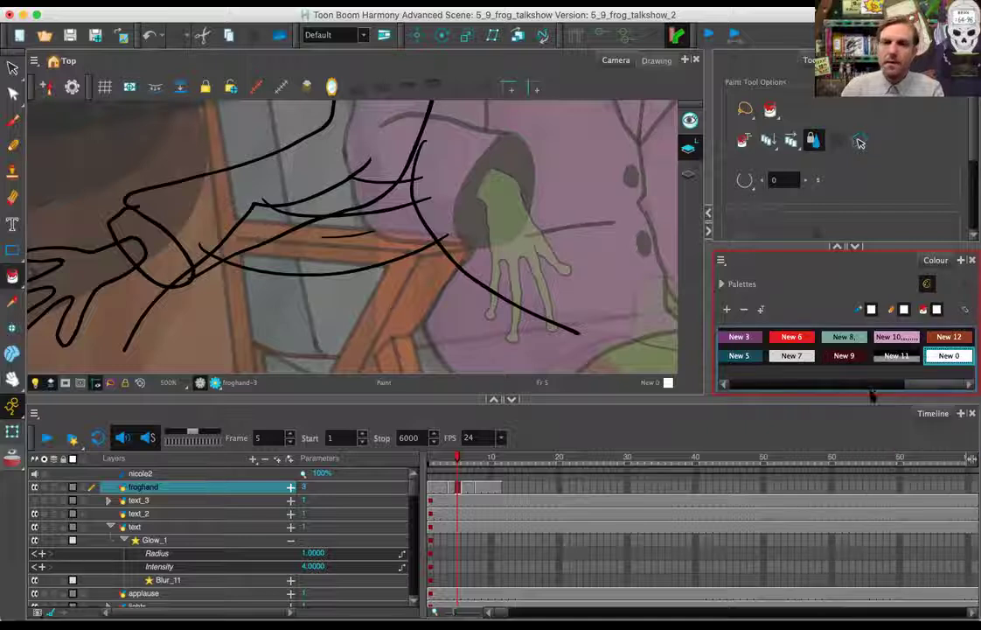
drag(539, 163, 825, 249)
click(891, 415)
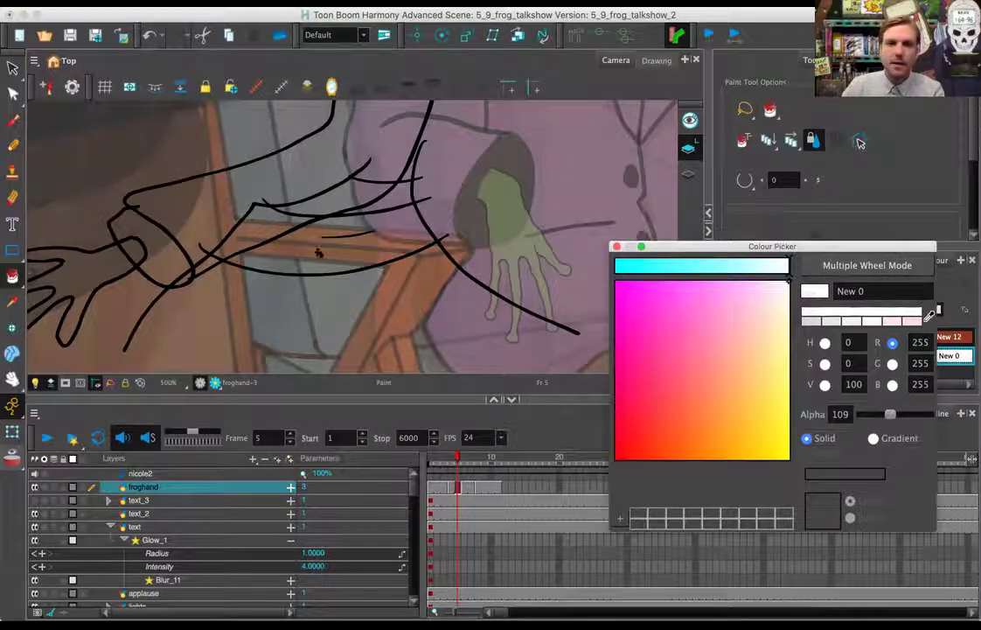
Step: Paint the enclosed areas between the motion lines and forearm on frame 5 with the translucent white
mouse_move(297, 179)
mouse_down()
mouse_move(343, 178)
mouse_move(392, 198)
mouse_up()
key(alt+s)
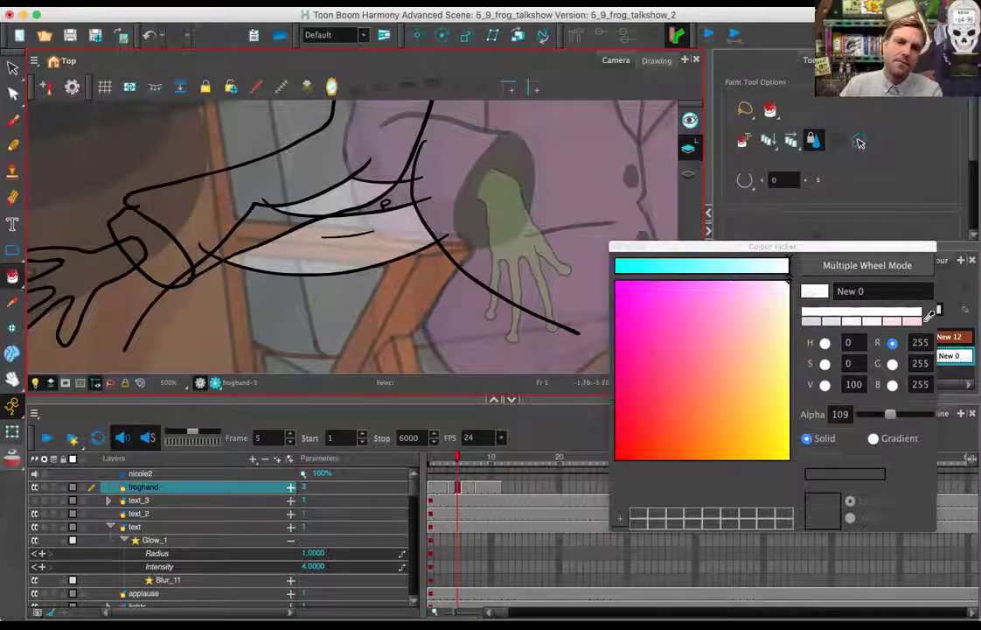
key(alt+i)
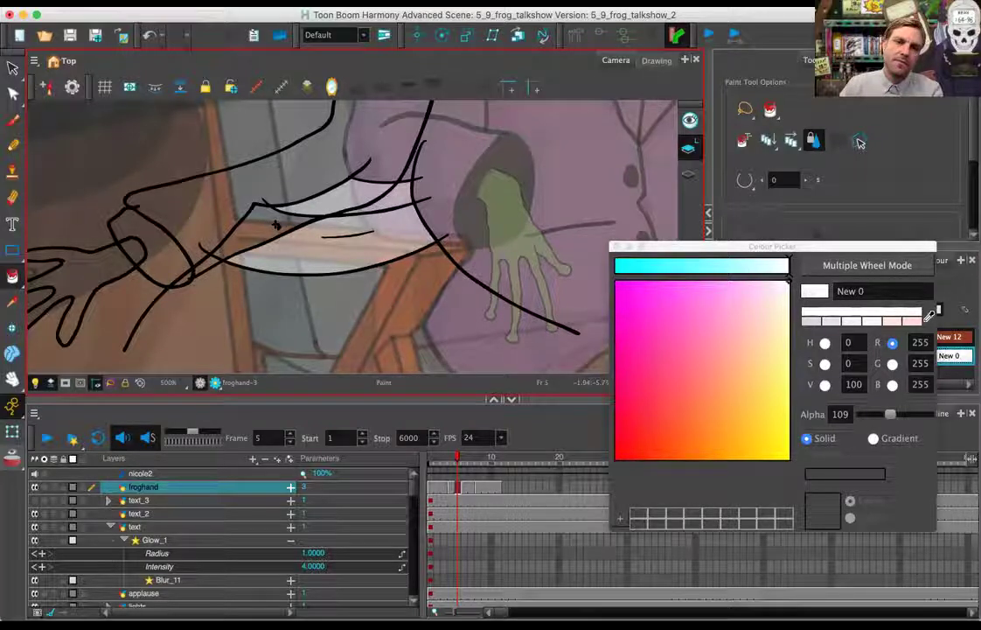
drag(275, 225, 133, 252)
Step: Delete the two guide strokes at the ends of the white motion blur on frame 5
click(13, 69)
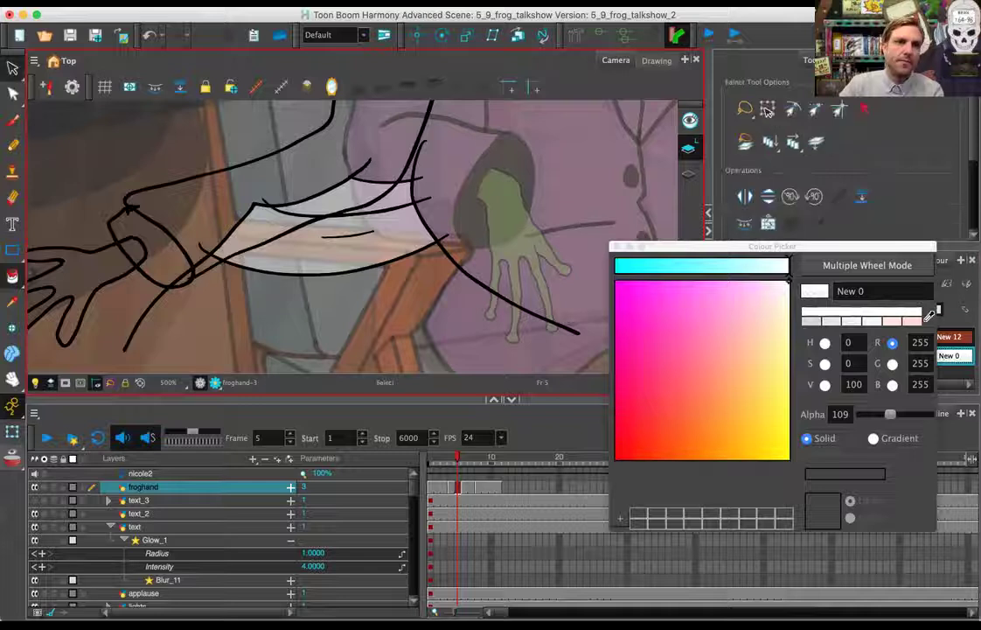
click(166, 307)
key(Delete)
click(493, 264)
key(Delete)
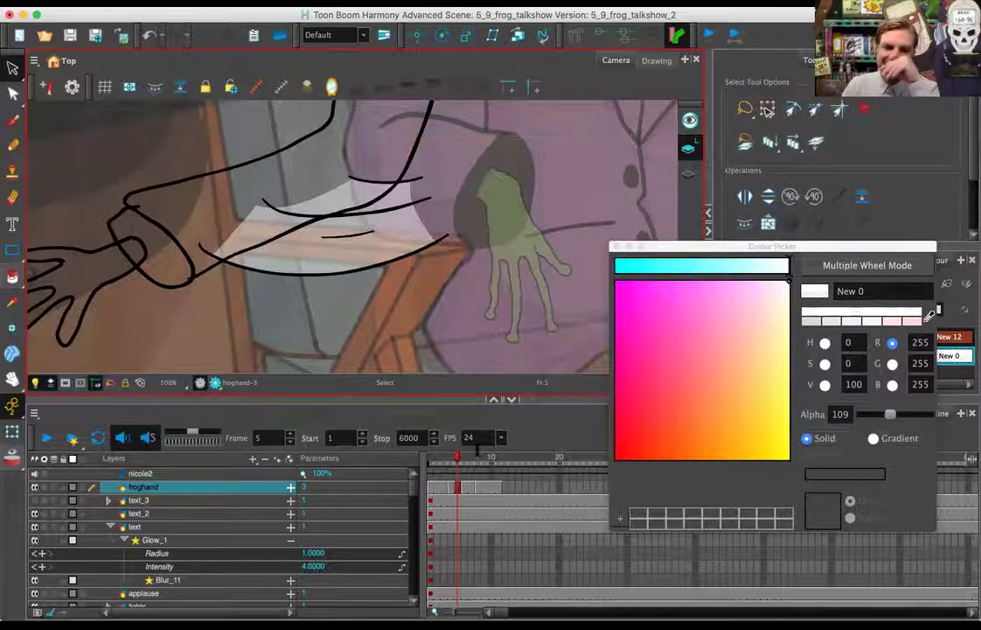
Step: On frame 6, brush white guide strokes above and below the raised forearm's motion lines to enclose the blur area
key(period)
mouse_move(208, 239)
mouse_down()
mouse_move(221, 292)
mouse_move(210, 291)
mouse_up()
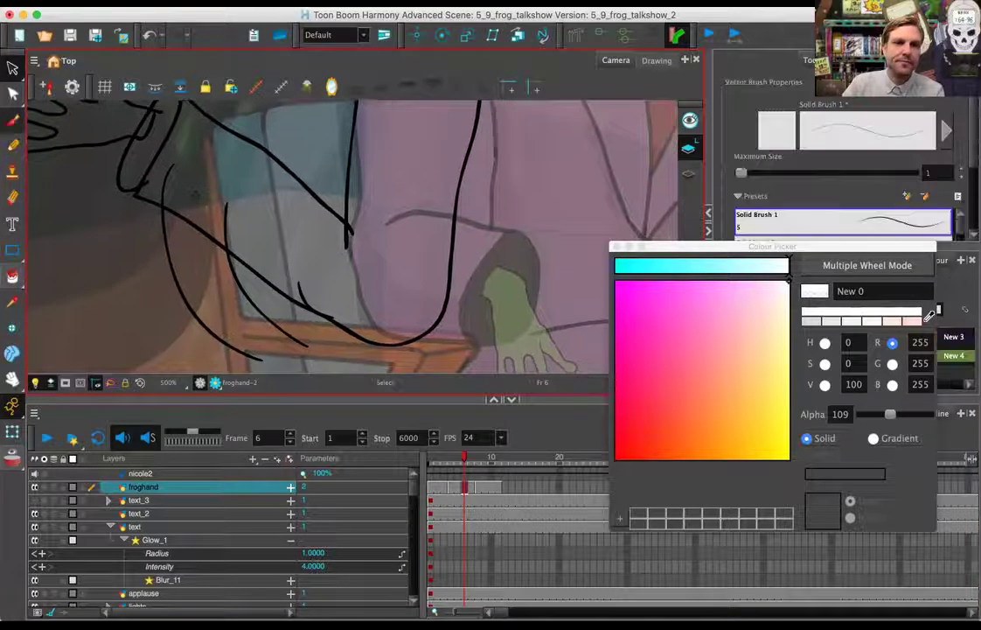
key(alt+b)
mouse_move(149, 147)
mouse_down()
mouse_move(216, 208)
mouse_move(269, 213)
mouse_up()
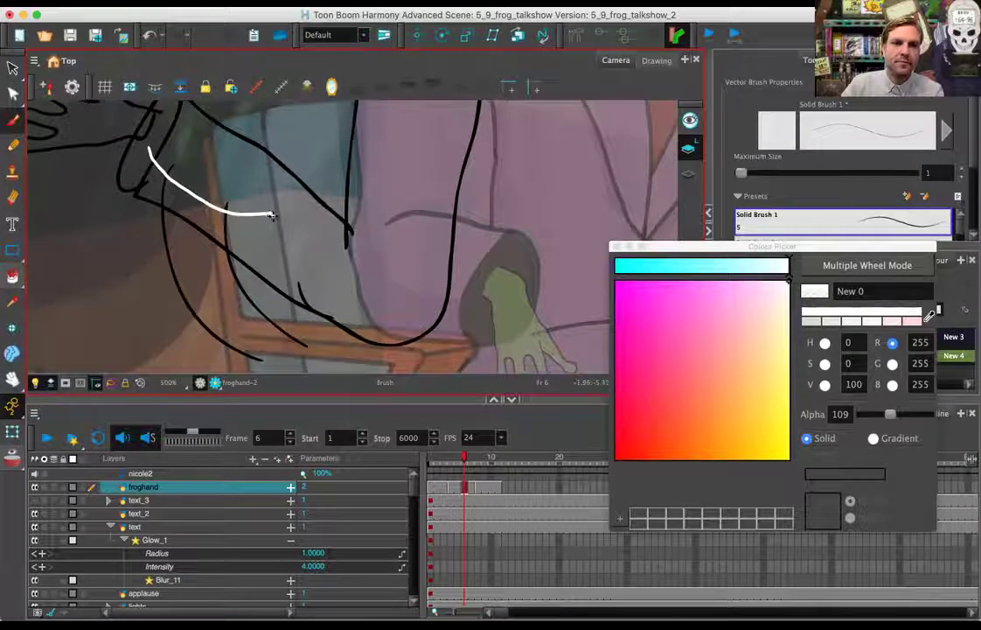
key(ctrl+z)
mouse_move(306, 282)
mouse_down()
mouse_move(227, 201)
mouse_move(184, 182)
mouse_move(148, 144)
mouse_up()
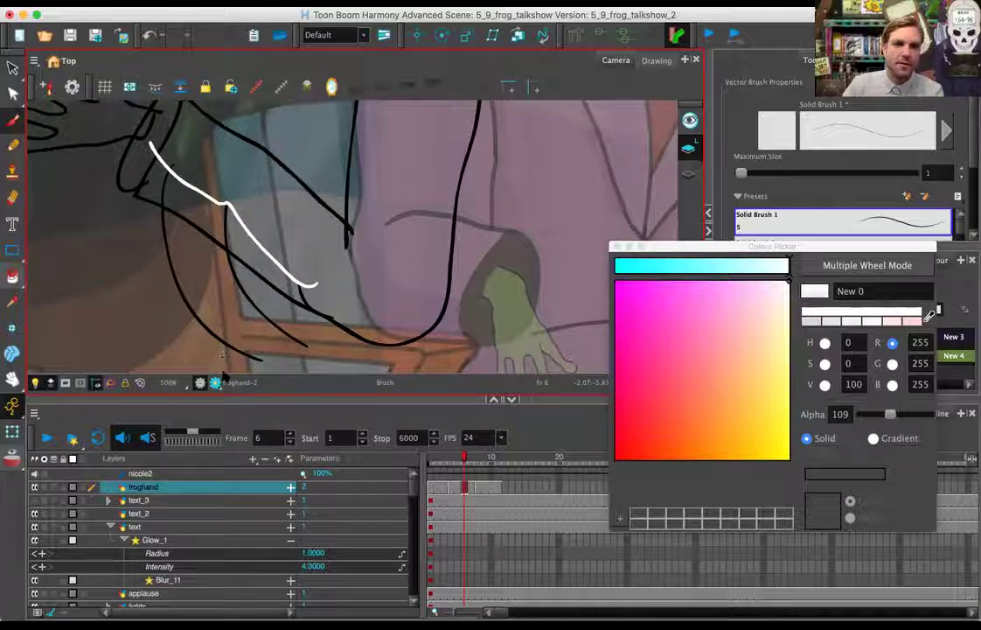
mouse_move(218, 366)
mouse_down()
mouse_move(279, 335)
mouse_move(355, 355)
mouse_move(333, 341)
mouse_move(311, 357)
mouse_move(285, 341)
mouse_move(297, 313)
mouse_move(350, 295)
mouse_move(485, 343)
mouse_up()
Step: Fill the enclosed areas around the raised forearm's motion lines on frame 6 with the translucent white
key(alt+i)
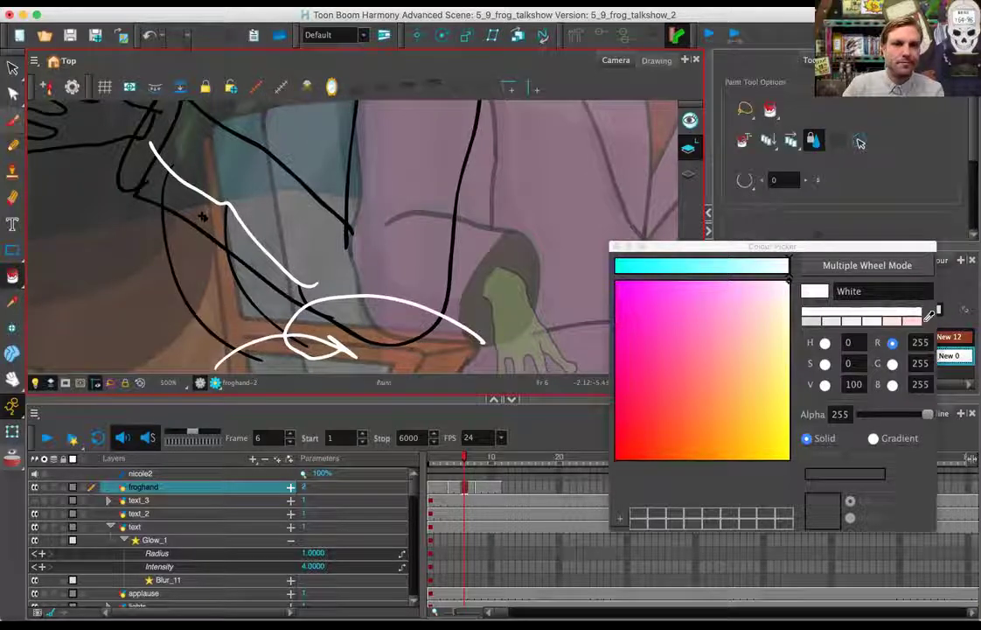
click(217, 231)
click(235, 244)
click(214, 278)
click(256, 285)
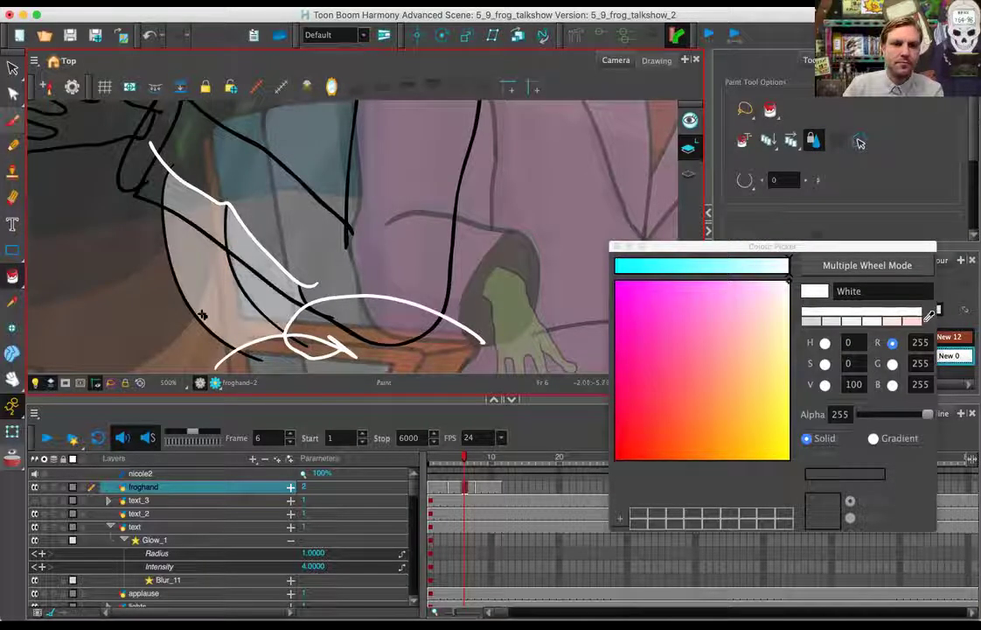
Step: Delete the white guide strokes bordering the motion blur on frame 6
key(alt+s)
click(457, 340)
key(Delete)
click(138, 128)
key(Delete)
Step: Scrub through the froghand frames and play the arm raise to review the translucent motion blur
key(2)
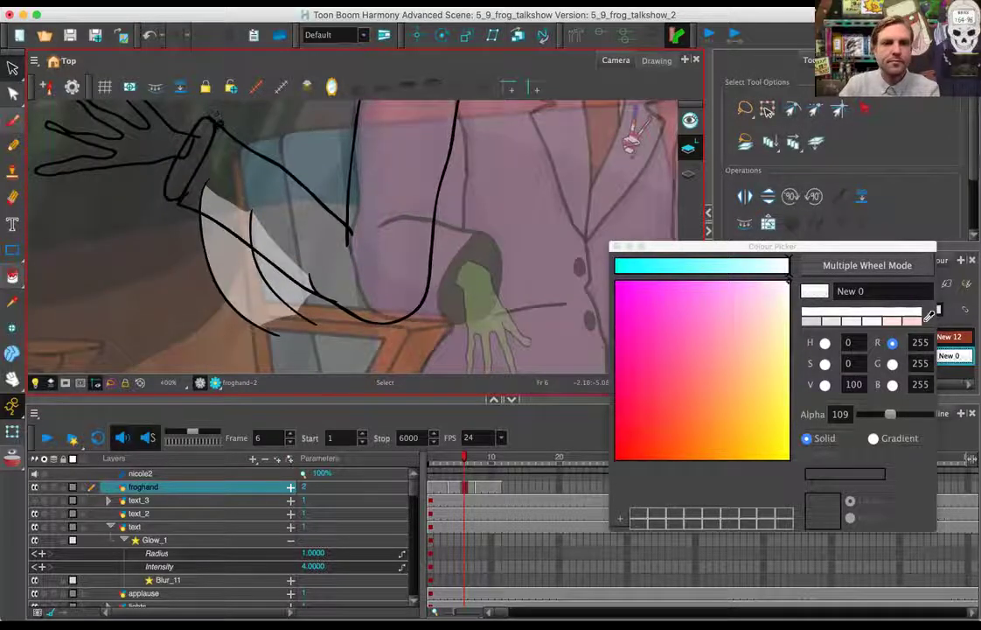
key(2)
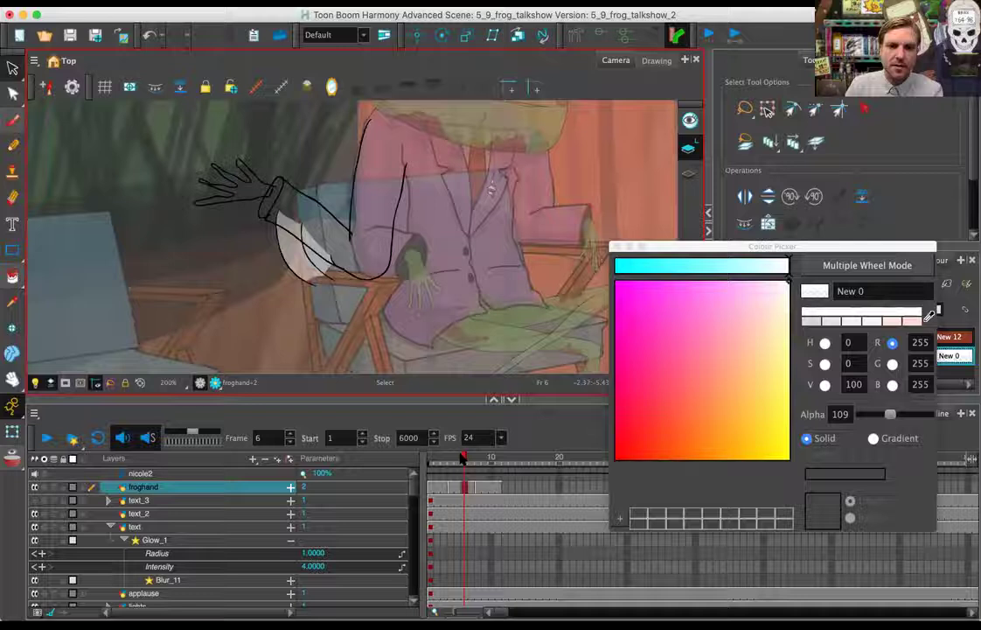
drag(477, 458, 498, 460)
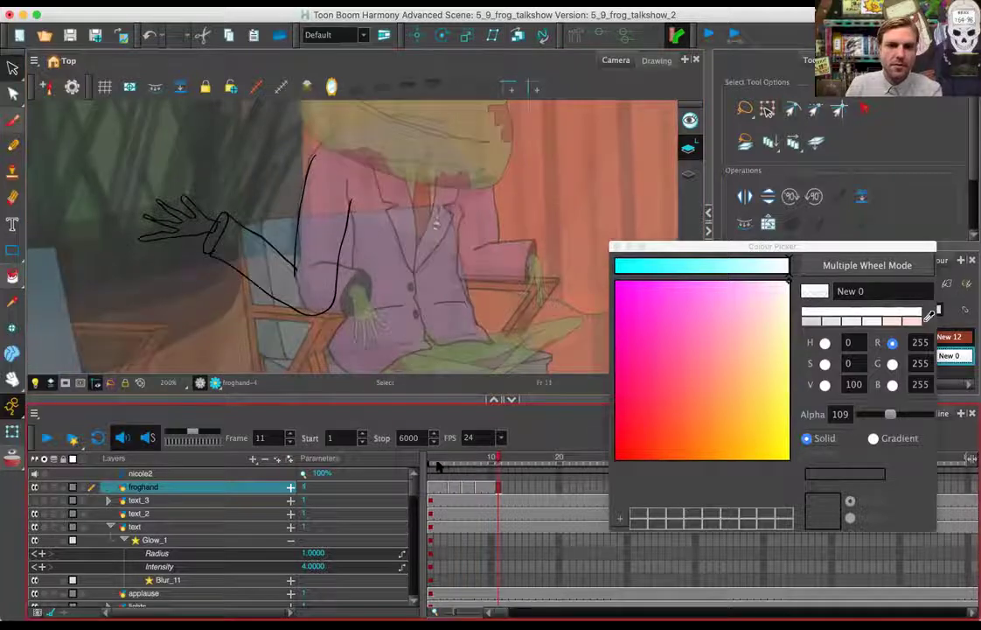
click(437, 463)
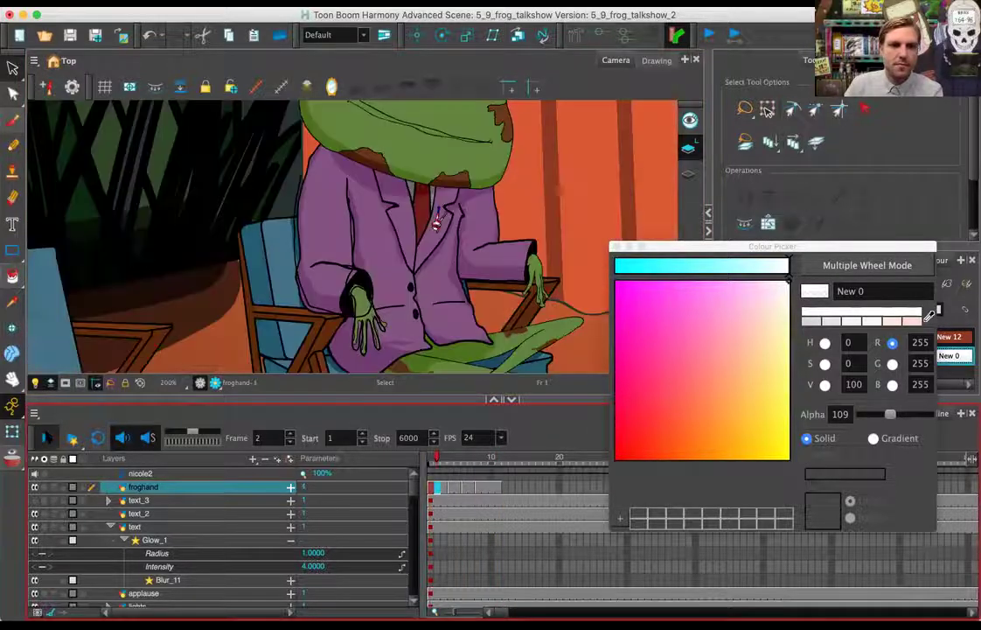
Step: Move the froghand playback position to frame 11, close the Colour Picker and show both frogs in the camera view
mouse_move(456, 456)
mouse_down()
mouse_move(443, 457)
mouse_move(491, 460)
mouse_move(476, 462)
mouse_move(499, 472)
mouse_up()
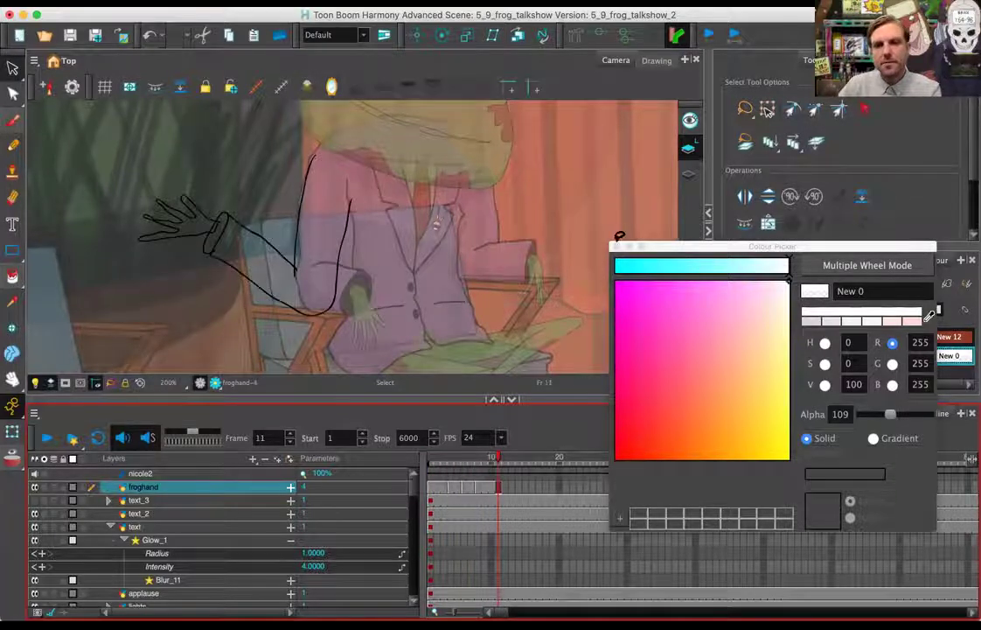
click(616, 246)
key(shift+m)
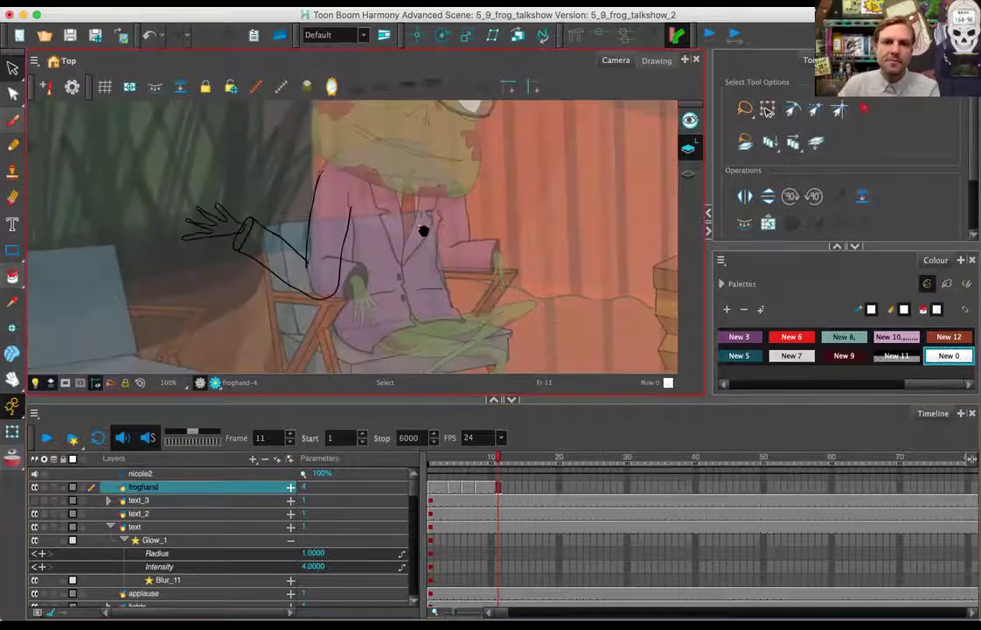
scroll(370, 306, down, 2)
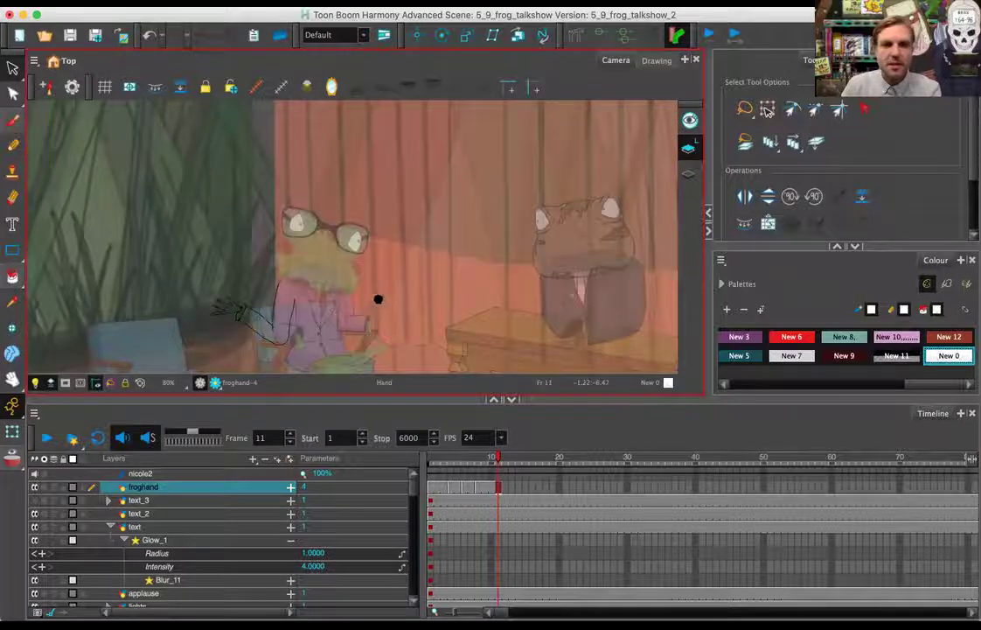
scroll(376, 297, up, 2)
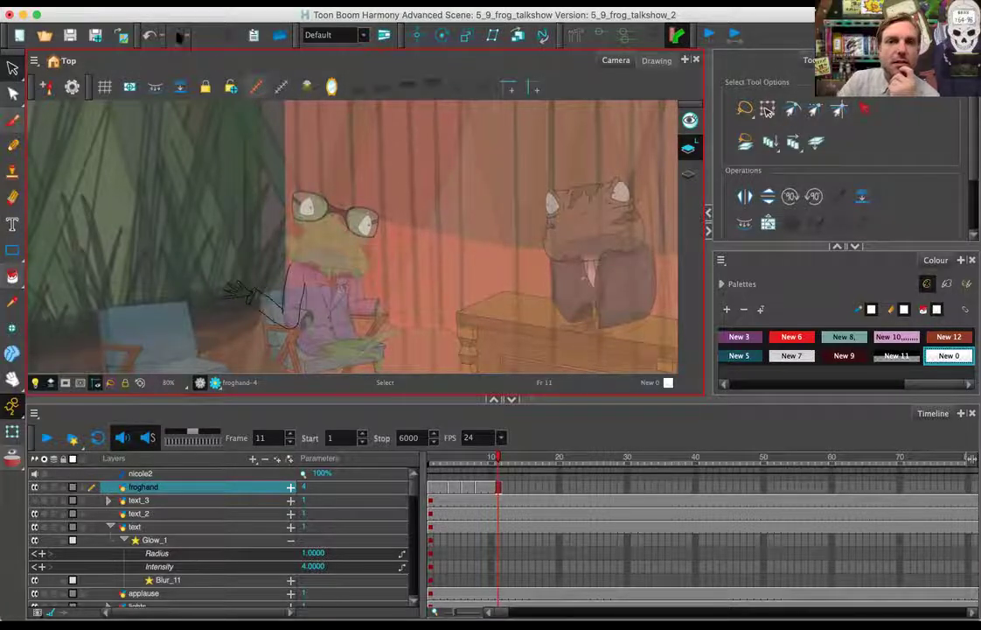
Step: Open the QuickTime video export settings and compare exporting all frames with exporting the range 1 to 6000
click(147, 2)
mouse_move(187, 188)
mouse_move(263, 200)
click(332, 213)
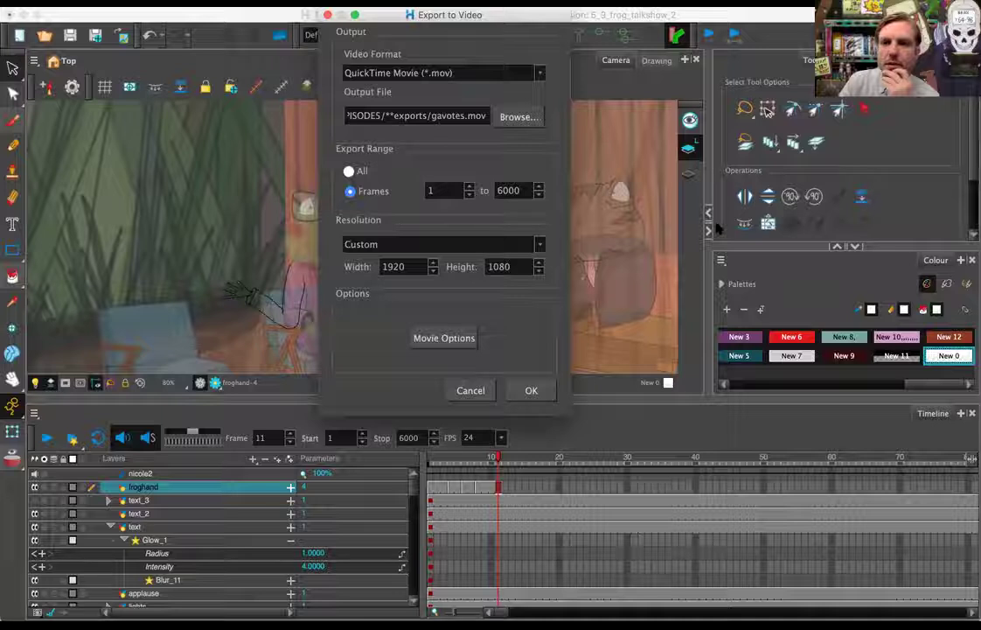
drag(453, 26, 441, 133)
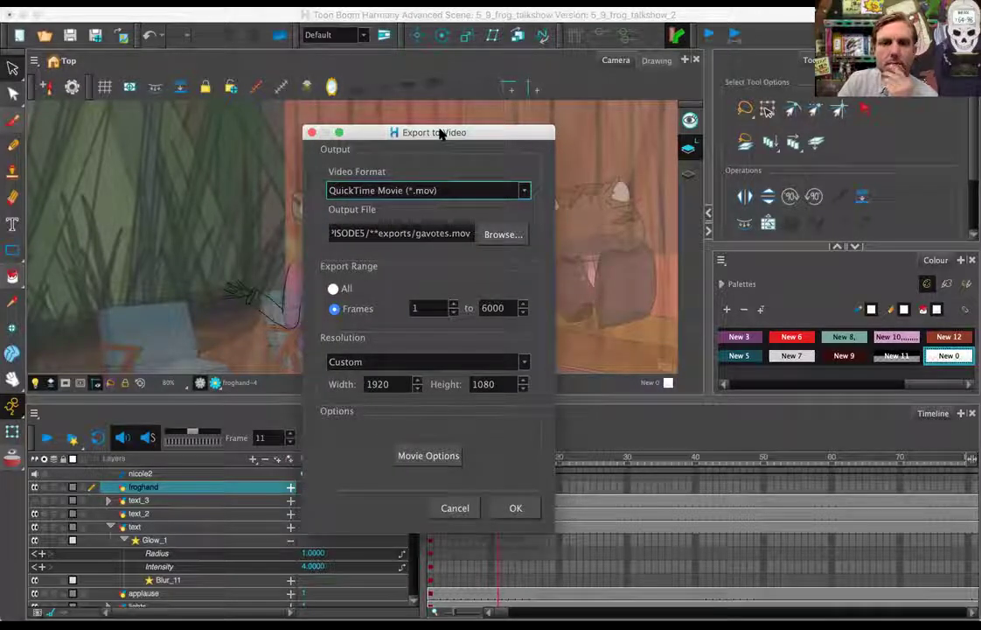
drag(440, 131, 446, 134)
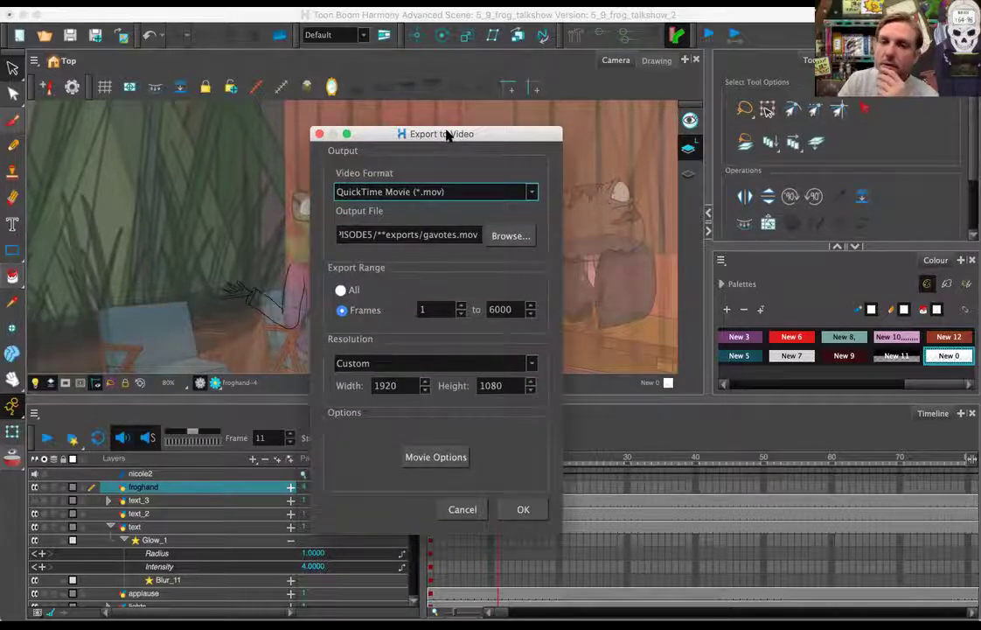
drag(447, 133, 448, 140)
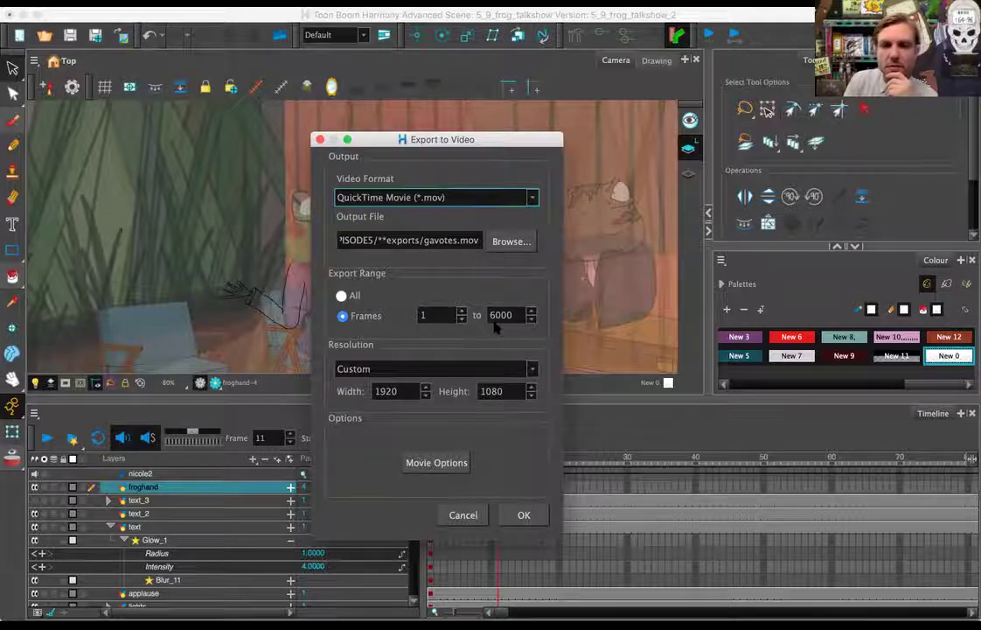
click(341, 296)
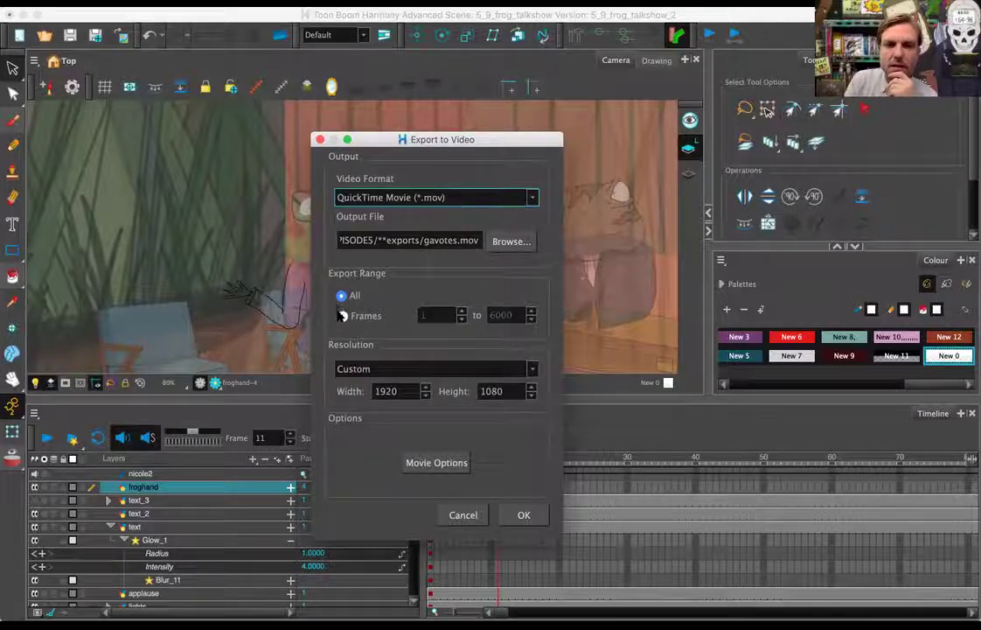
click(342, 316)
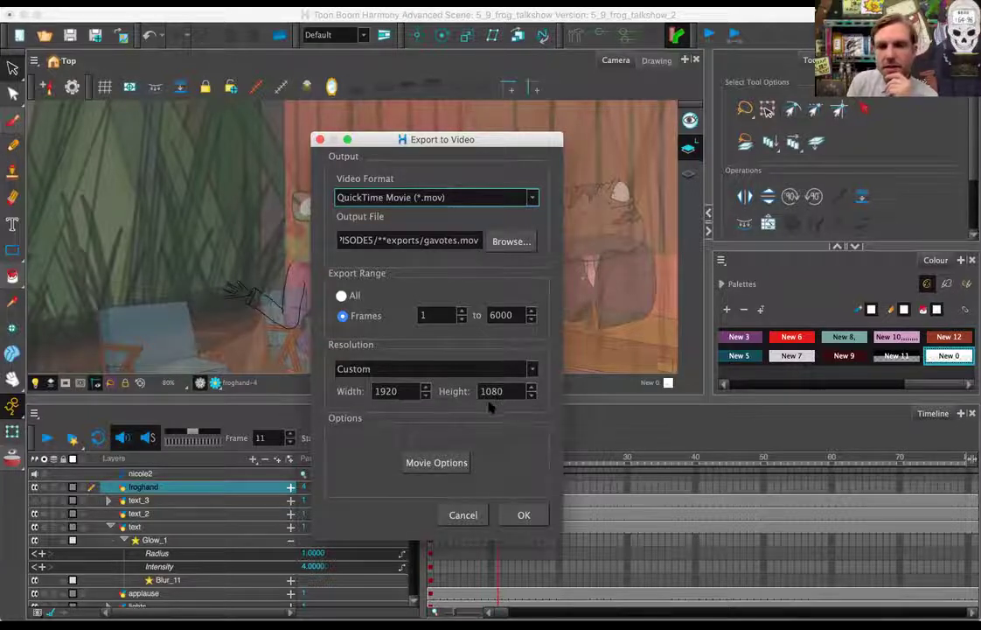
Step: Review the export's movie options with the Apple ProRes 4444 codec and alpha enabled, and leave the settings without exporting
click(430, 464)
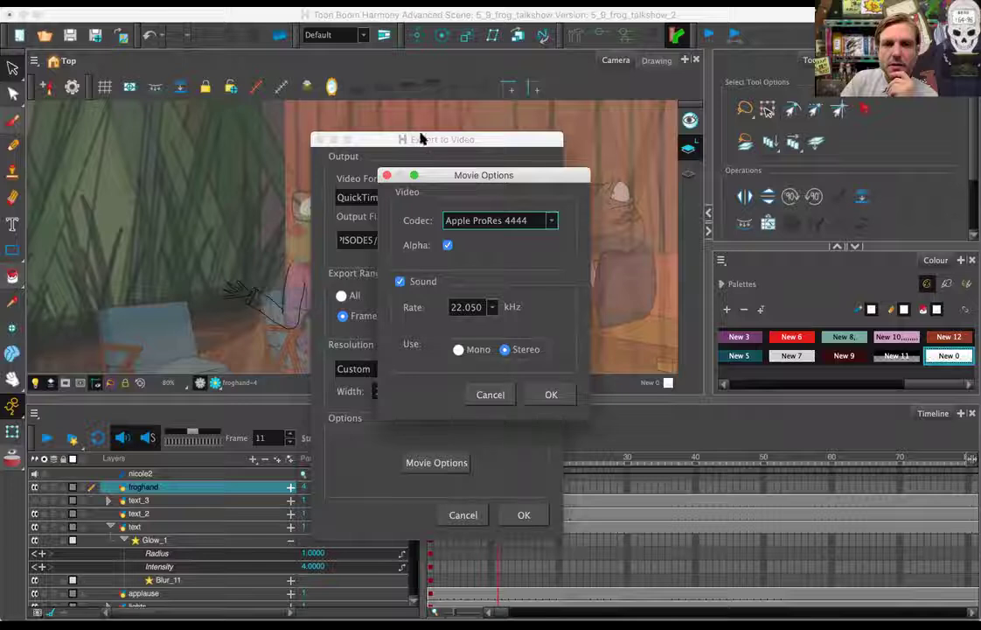
click(551, 220)
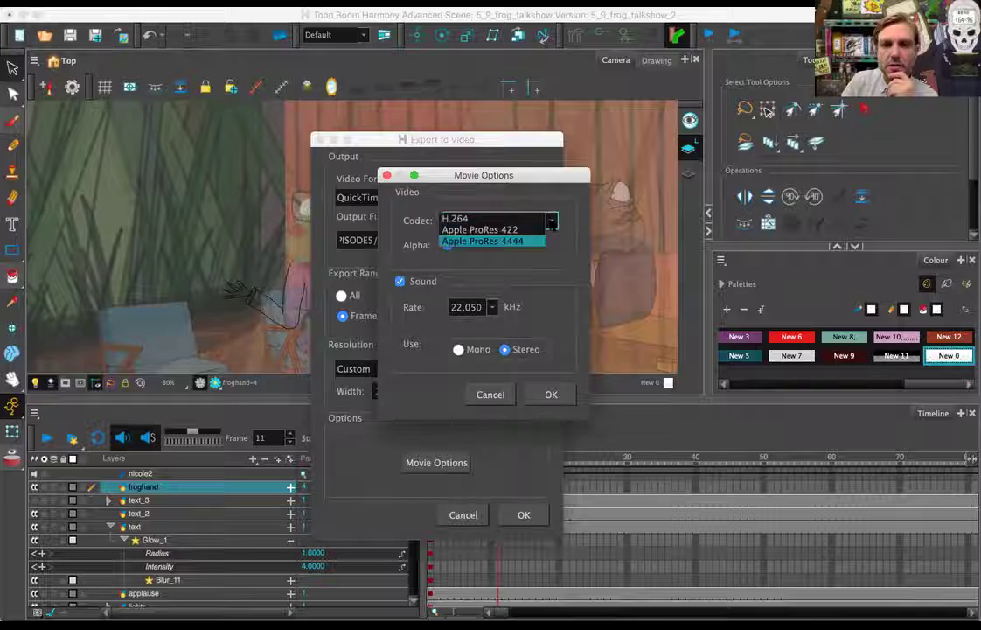
click(538, 241)
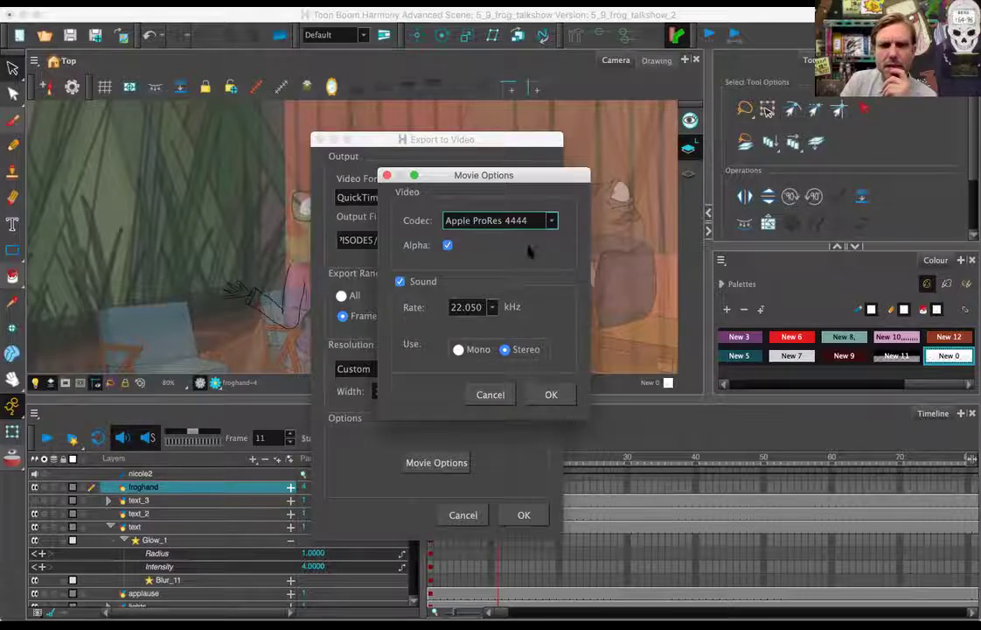
click(448, 246)
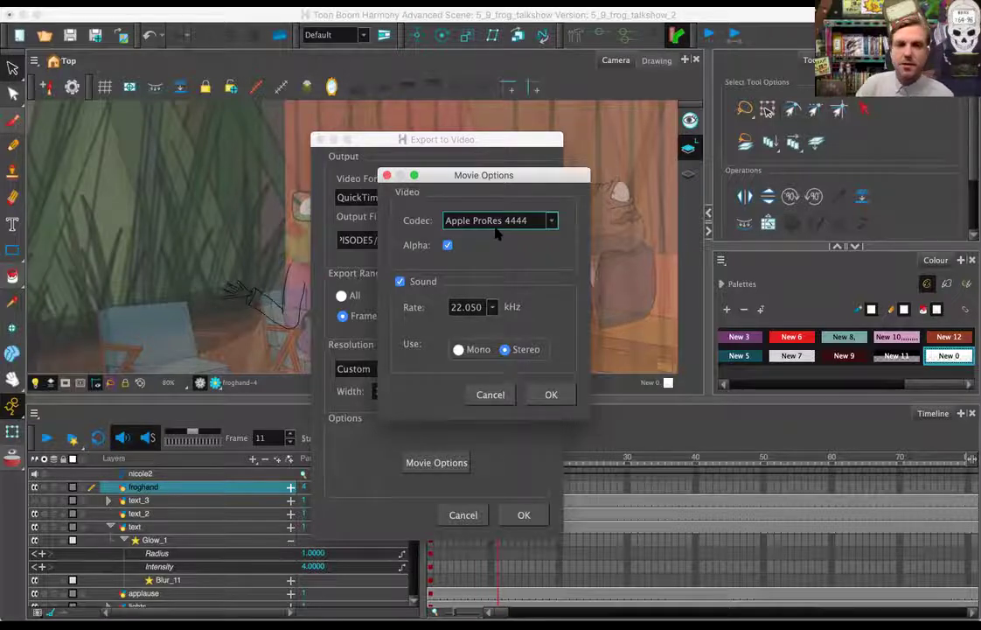
click(531, 396)
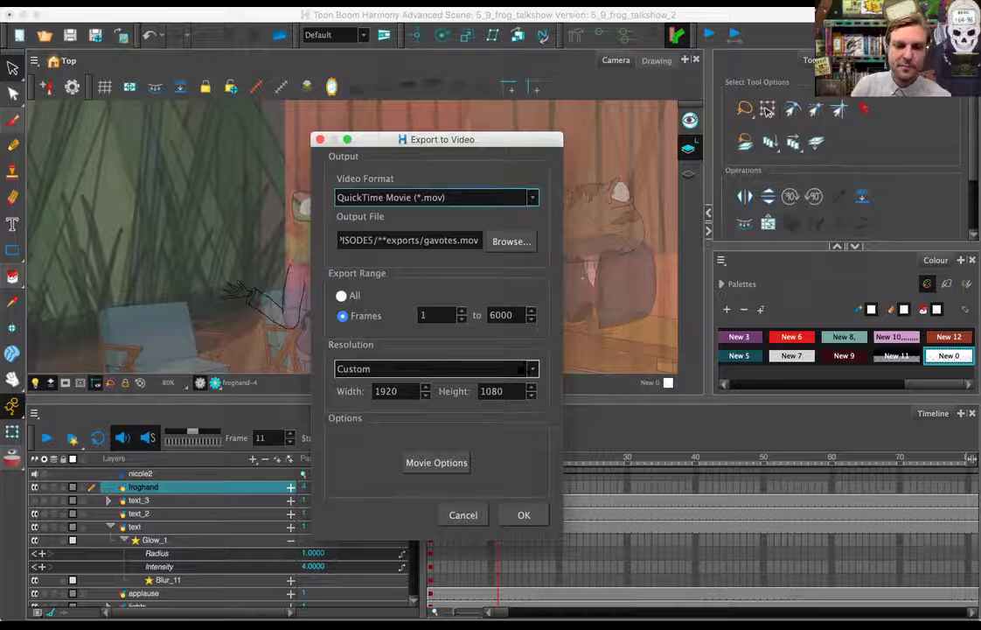
click(467, 516)
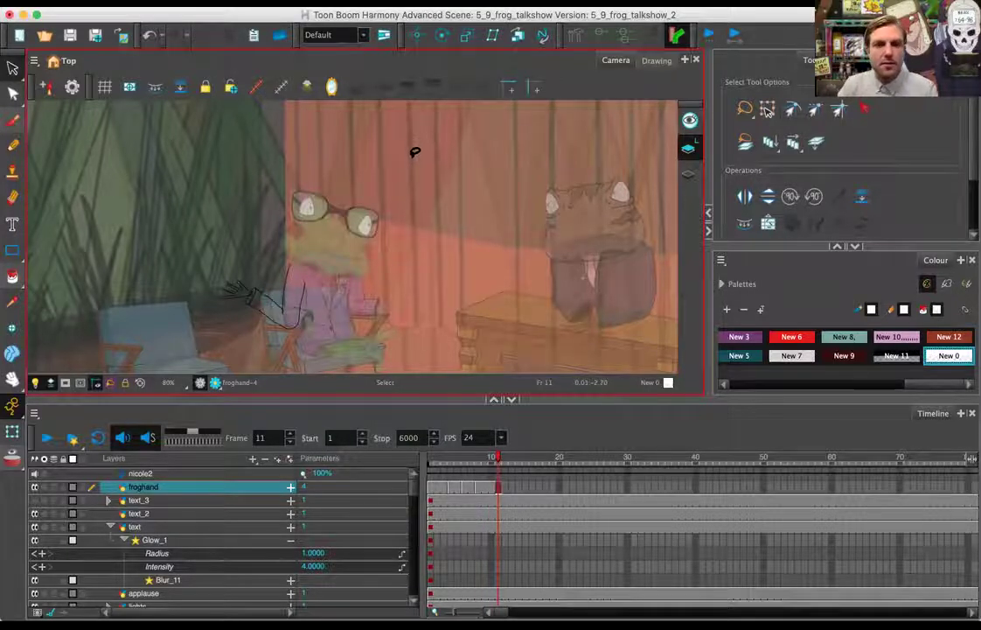
Step: Quit Harmony without saving the changes to the frog talk show scene
key(super+q)
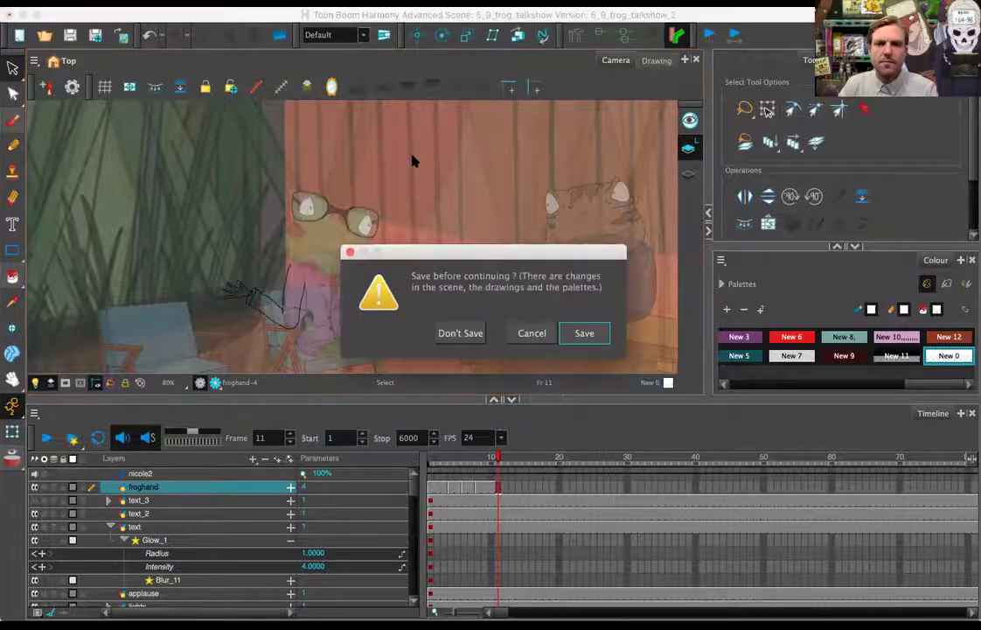
click(455, 333)
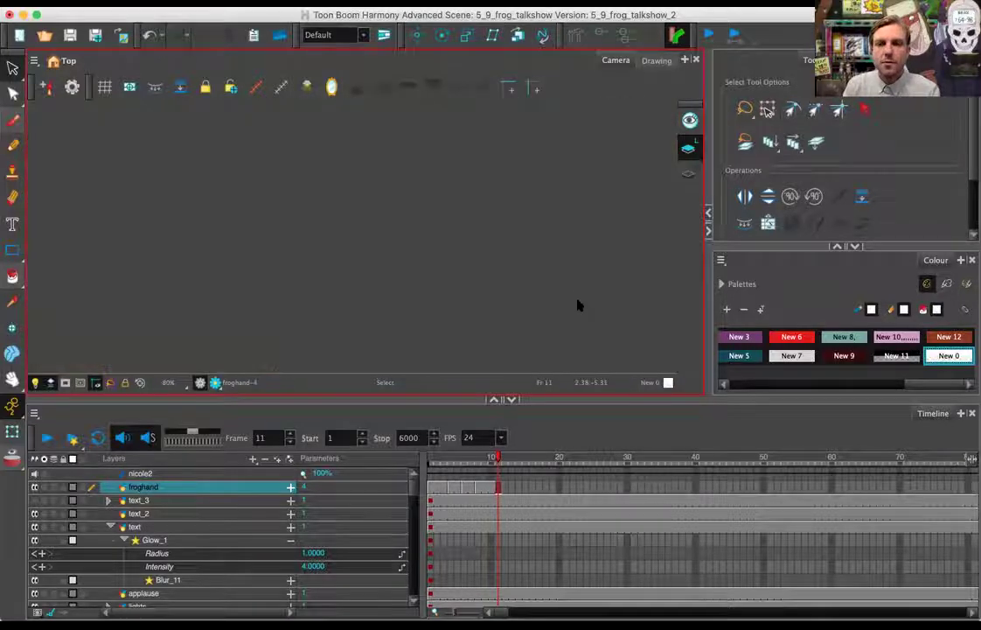
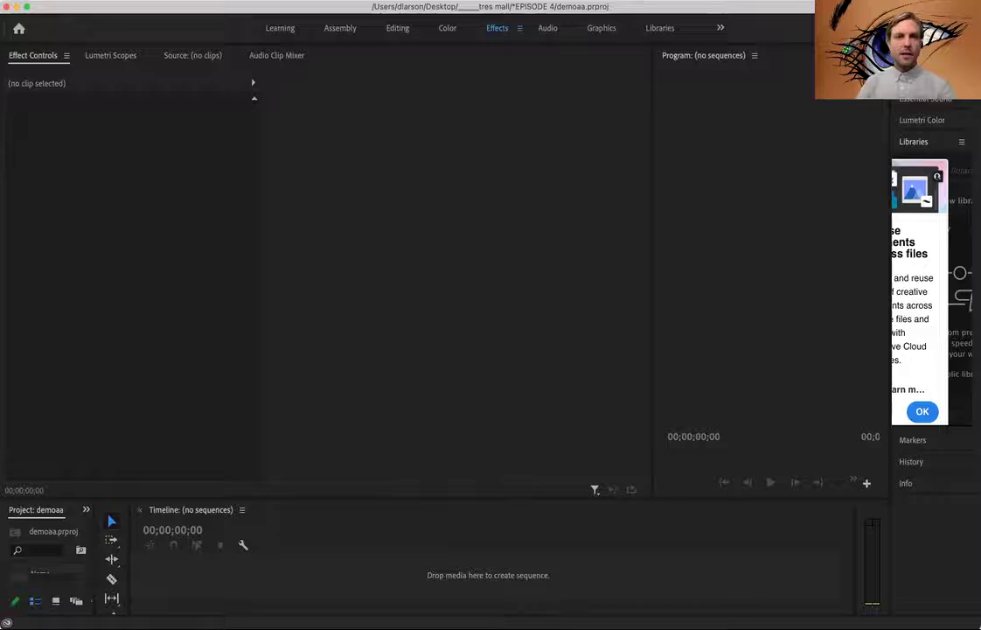
Step: In Premiere Pro, import vertical dj thanatos small.mov from the Downloads folder into the demoaa project
click(120, 0)
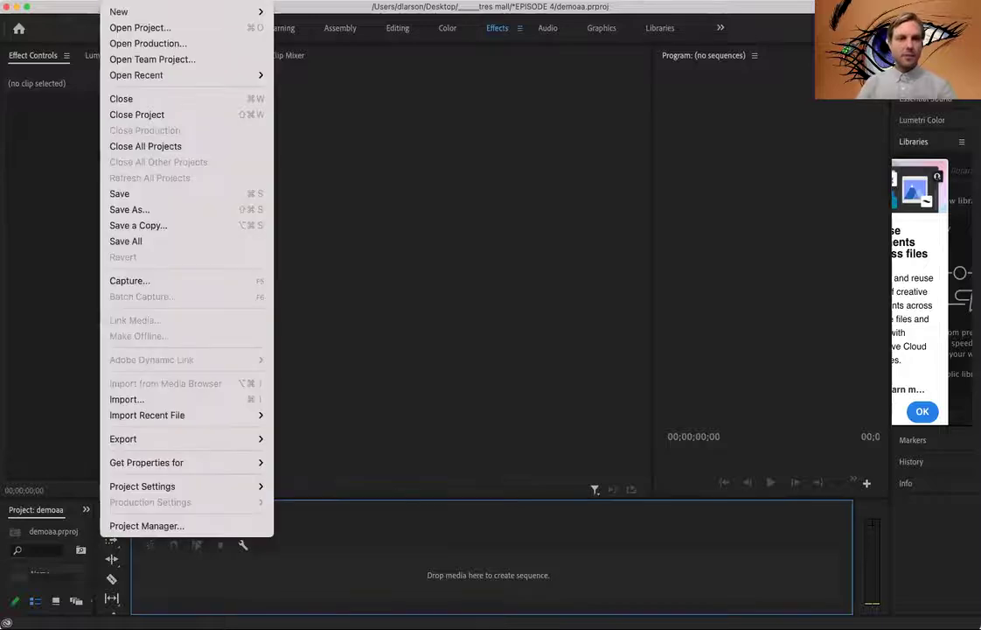
click(126, 399)
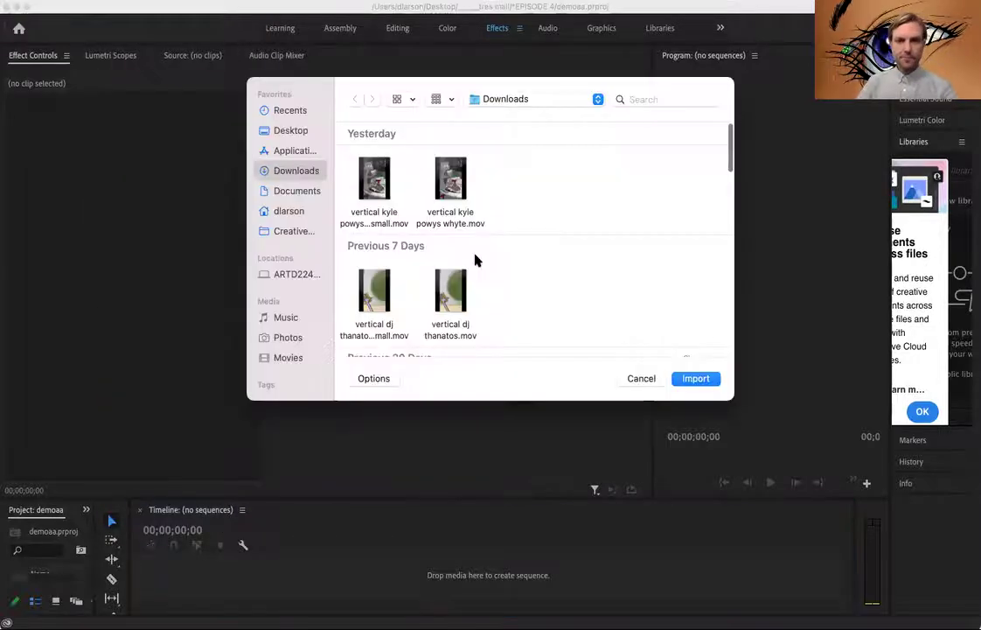
click(374, 293)
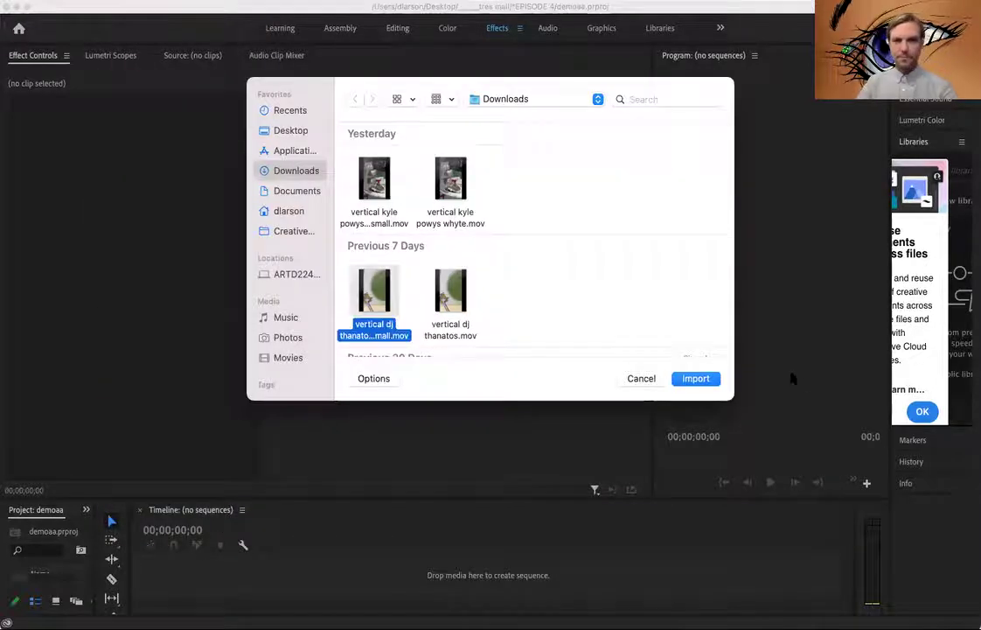
click(695, 378)
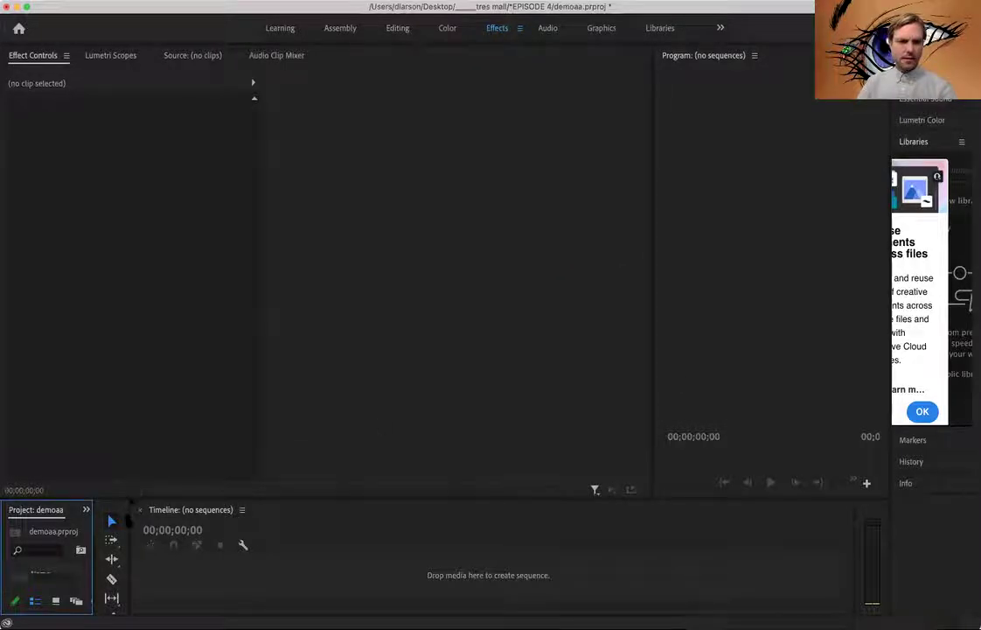
Step: Collapse the Libraries panel and resize the workspace to give the project, timeline and program monitor more room
drag(94, 510, 213, 341)
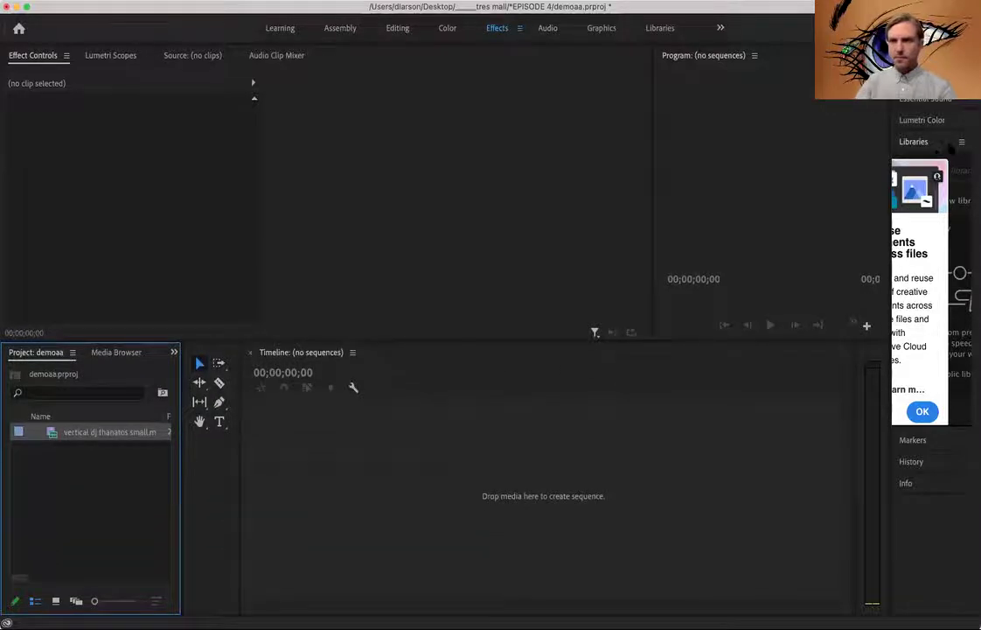
click(933, 145)
drag(888, 118, 843, 119)
drag(653, 125, 469, 121)
drag(502, 344, 503, 359)
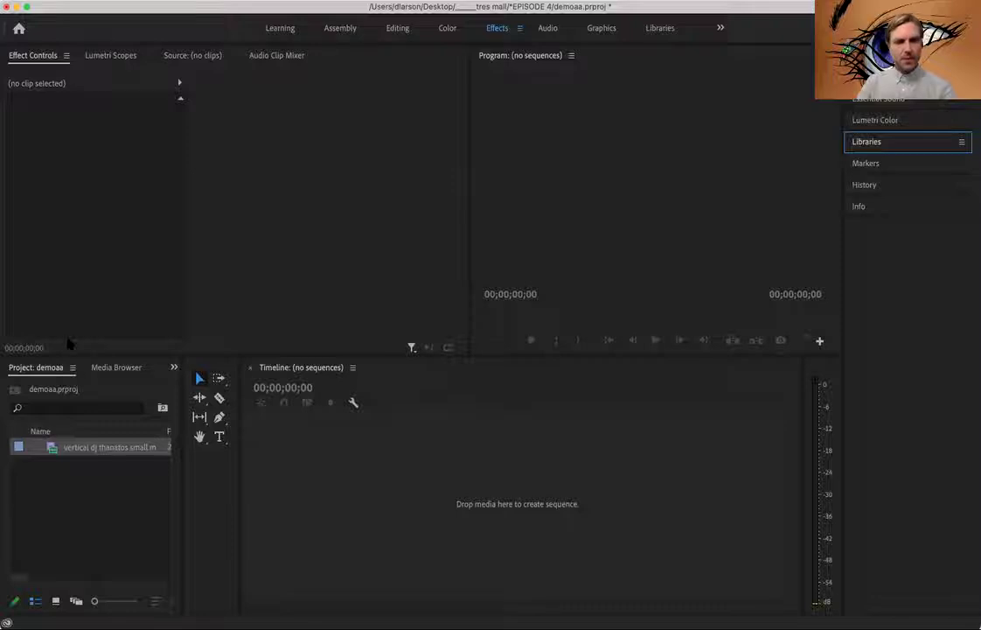
Step: Create a sequence from the imported vertical dj thanatos small.mov clip, after a brief look at the Media Browser
click(122, 367)
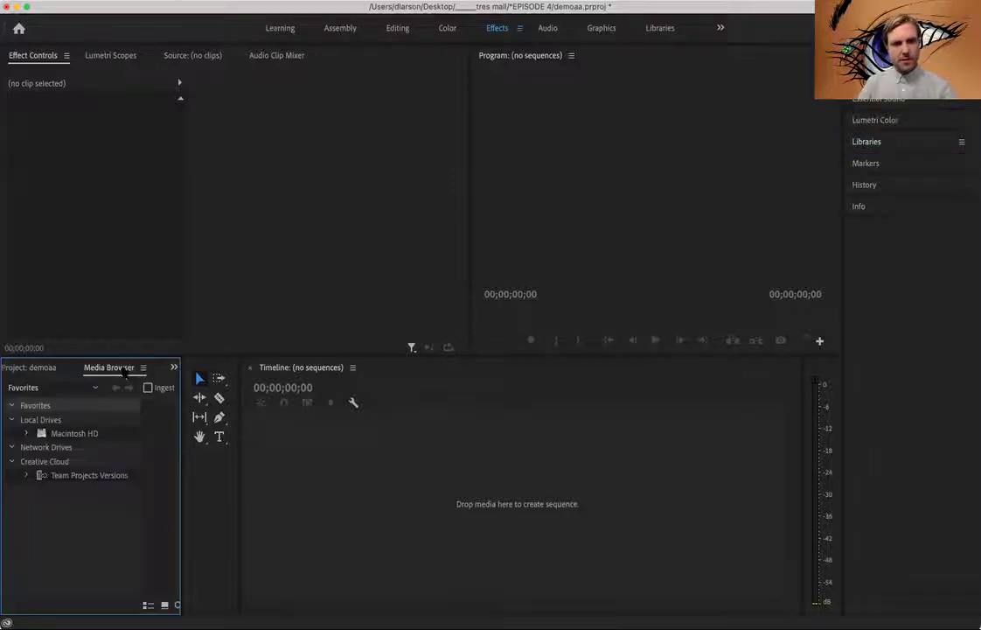
click(34, 368)
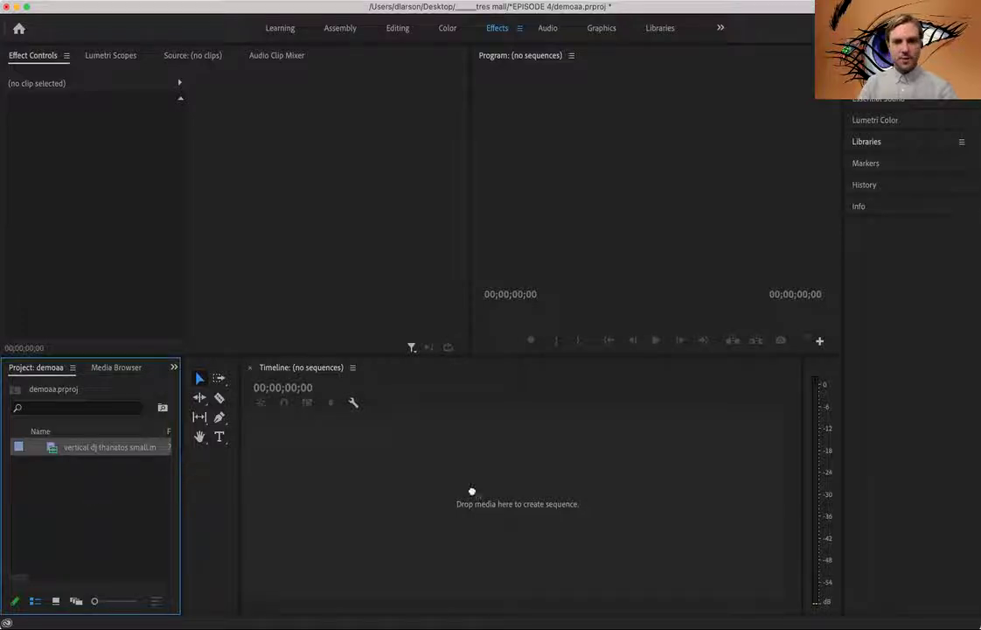
drag(471, 492, 470, 495)
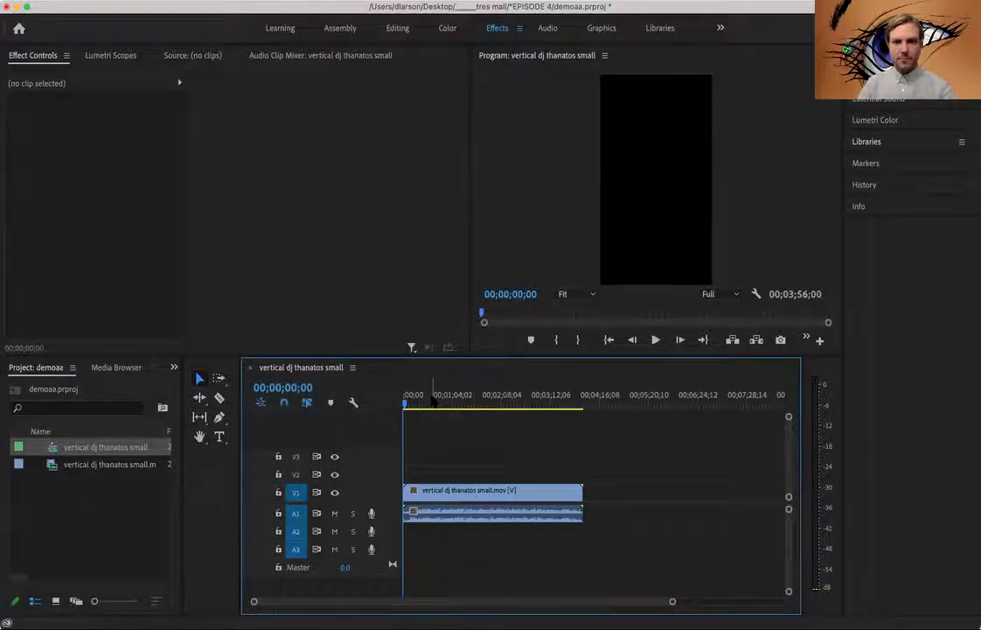
Step: Scrub the sequence to about 00;02;01;24 and enlarge the program monitor for a bigger preview
click(468, 403)
drag(468, 402, 477, 402)
click(961, 303)
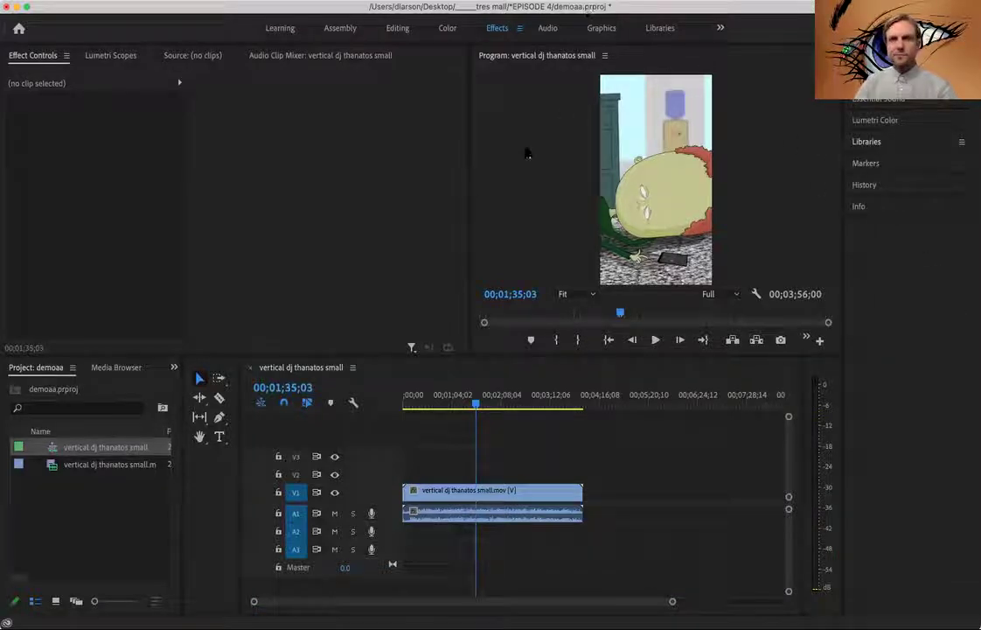
drag(554, 353, 546, 391)
mouse_move(476, 430)
mouse_down()
mouse_move(455, 431)
mouse_move(490, 432)
mouse_up()
mouse_move(488, 207)
mouse_down()
mouse_move(616, 204)
mouse_move(297, 207)
mouse_move(486, 212)
mouse_up()
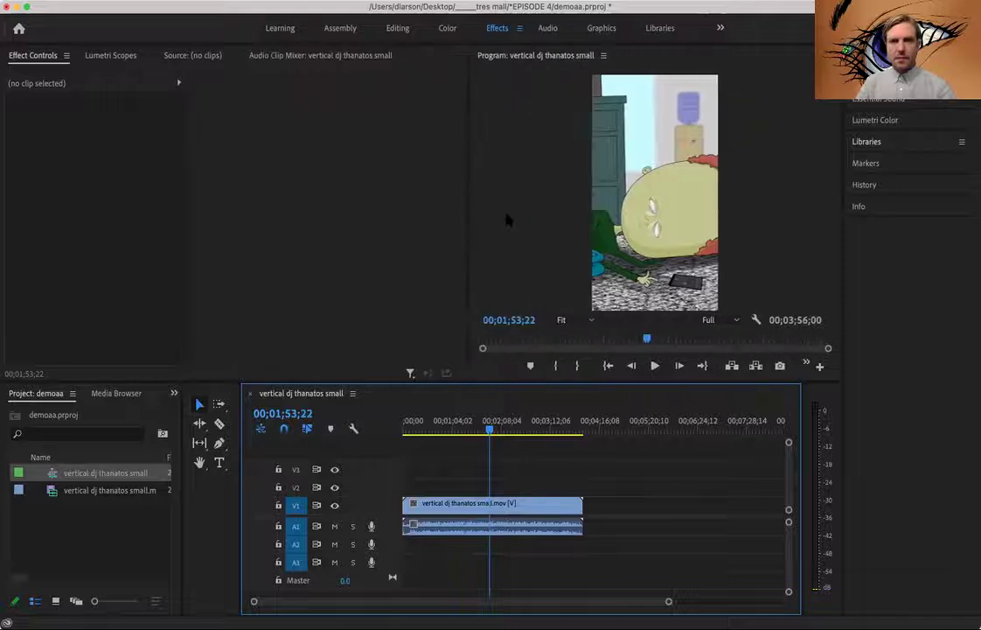
drag(488, 427, 499, 501)
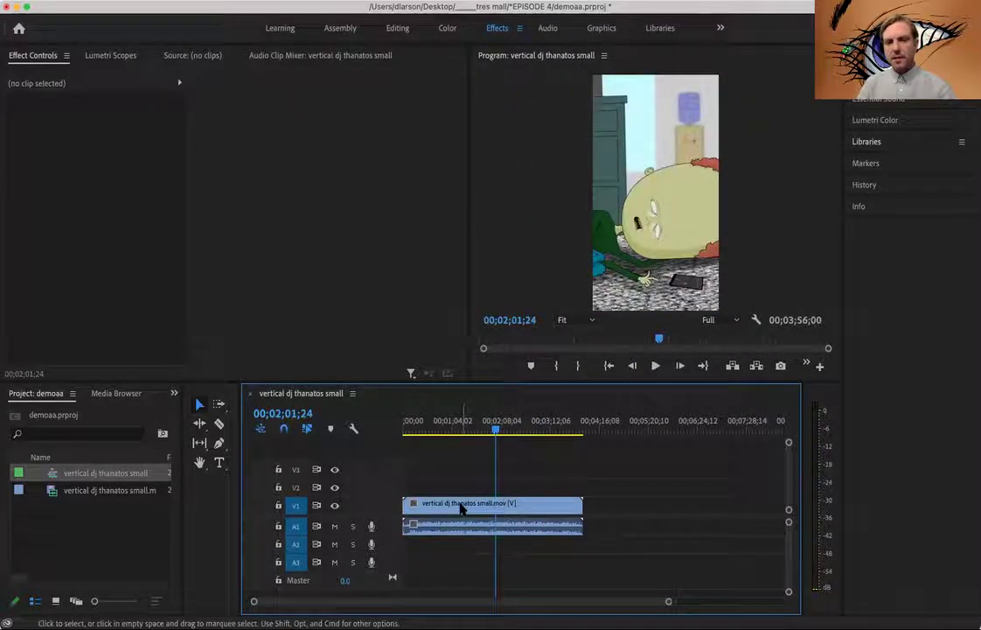
Step: Select the clip on V1 and examine its Effect Controls, Audio Clip Mixer, Source view and Lumetri Scopes
click(462, 509)
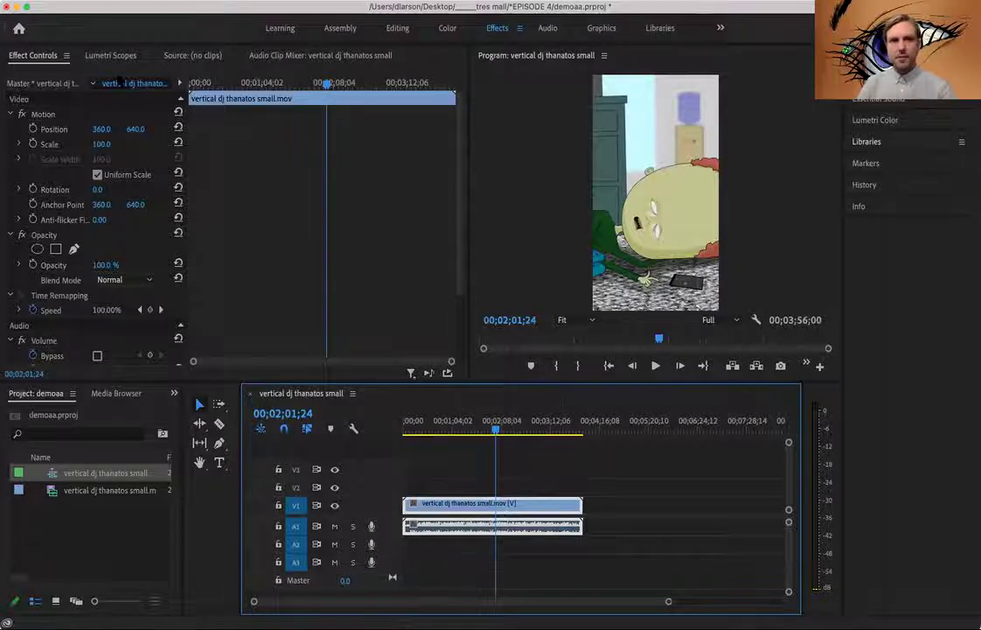
click(287, 56)
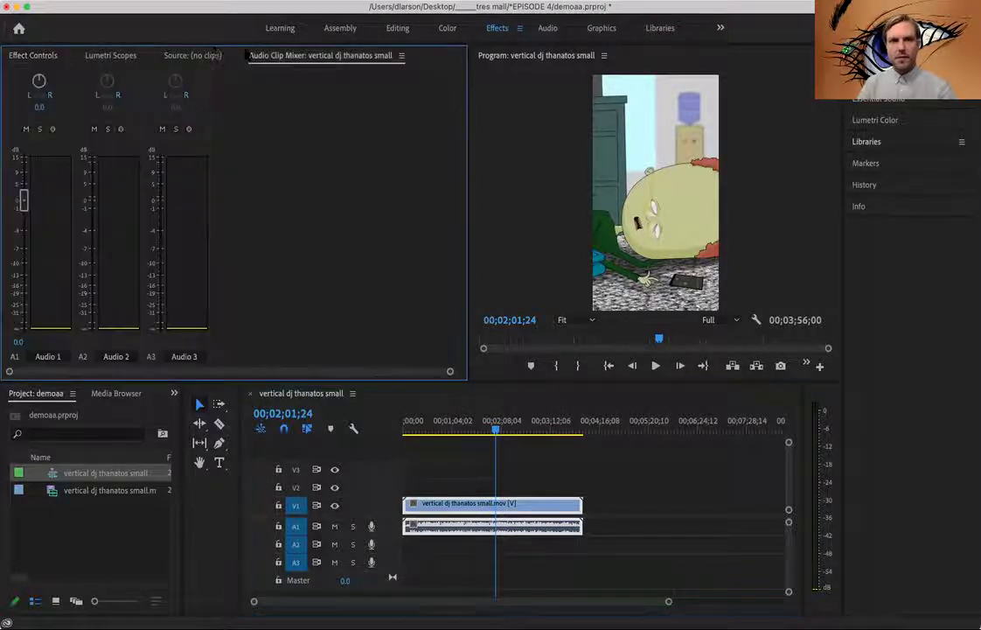
click(199, 55)
click(105, 55)
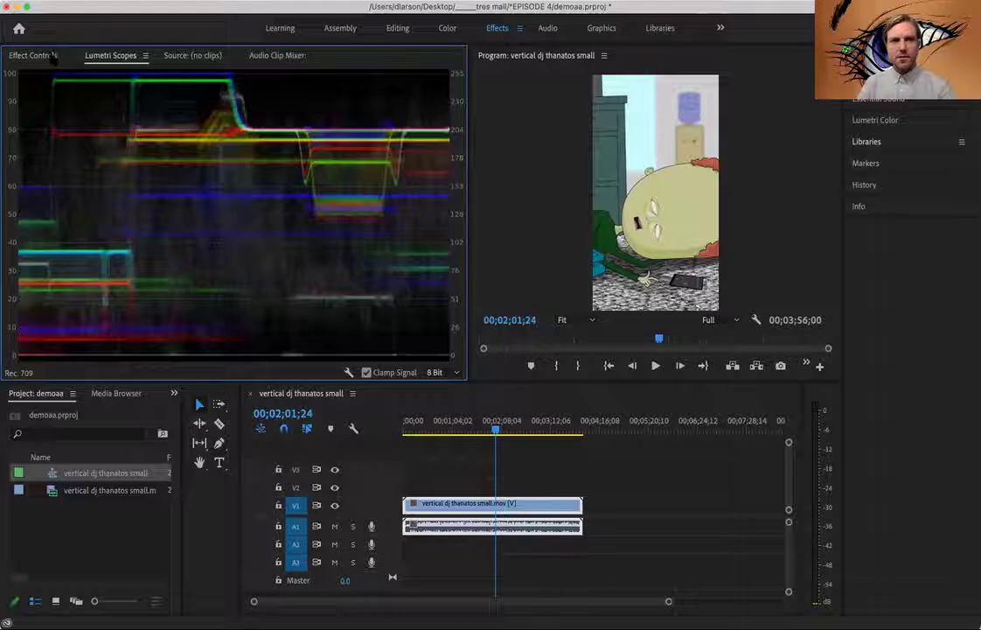
click(40, 56)
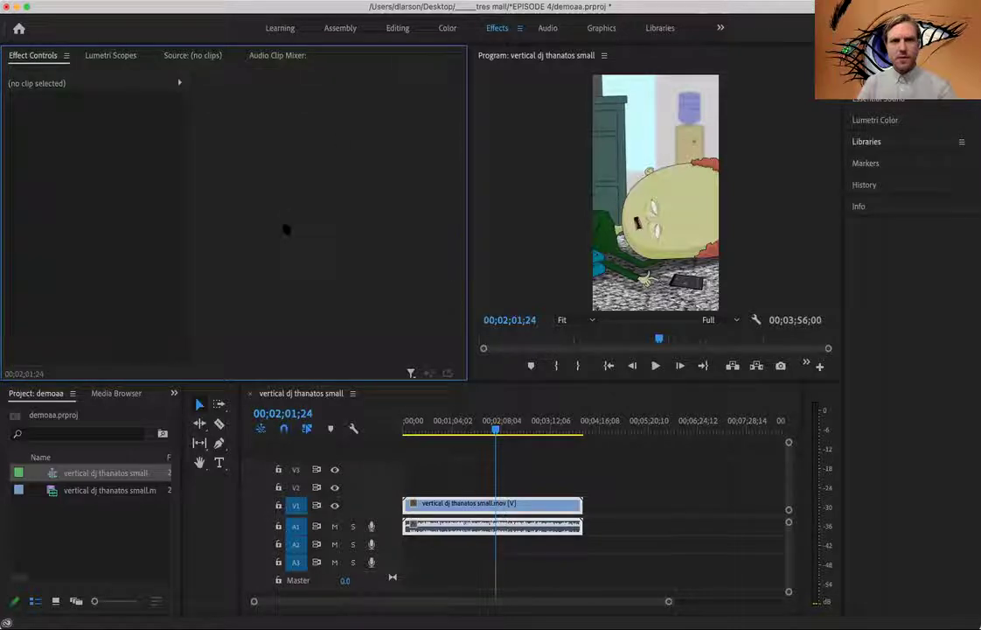
Step: Scrub through the sequence and examine the selected clip's Motion settings in Effect Controls
click(452, 428)
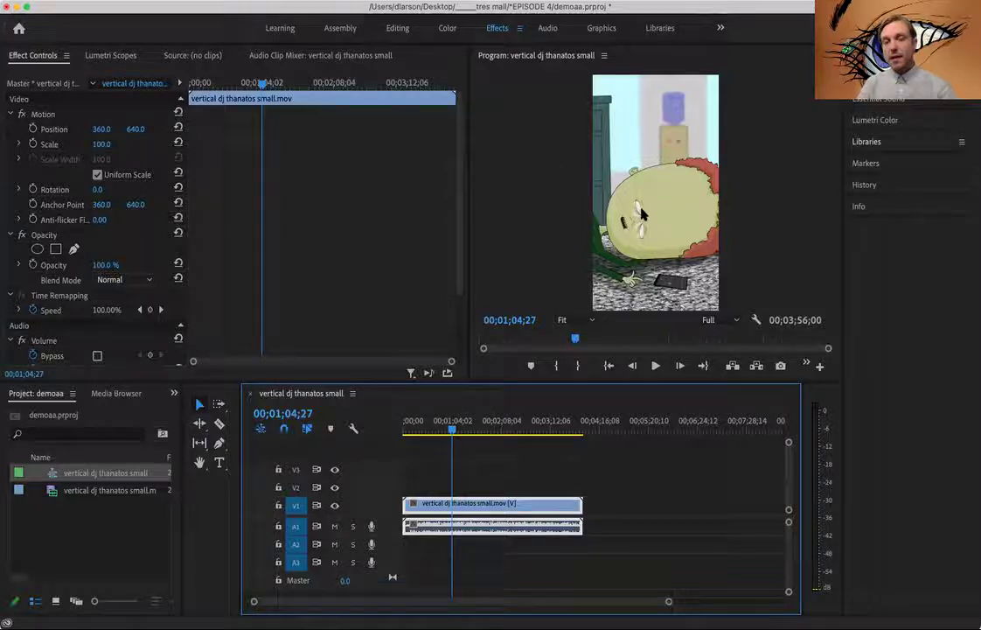
drag(456, 427, 442, 428)
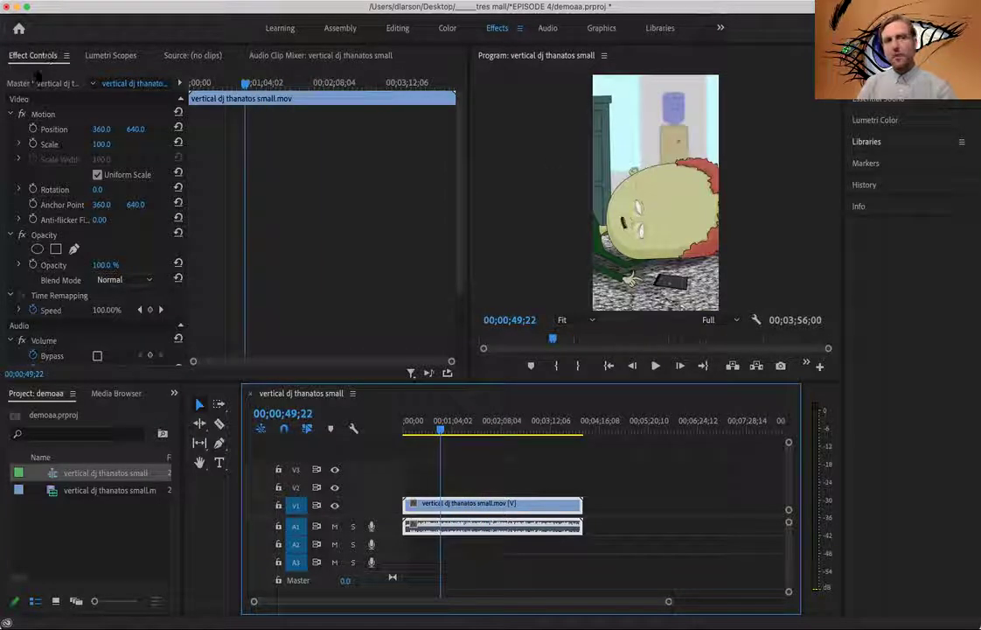
click(28, 60)
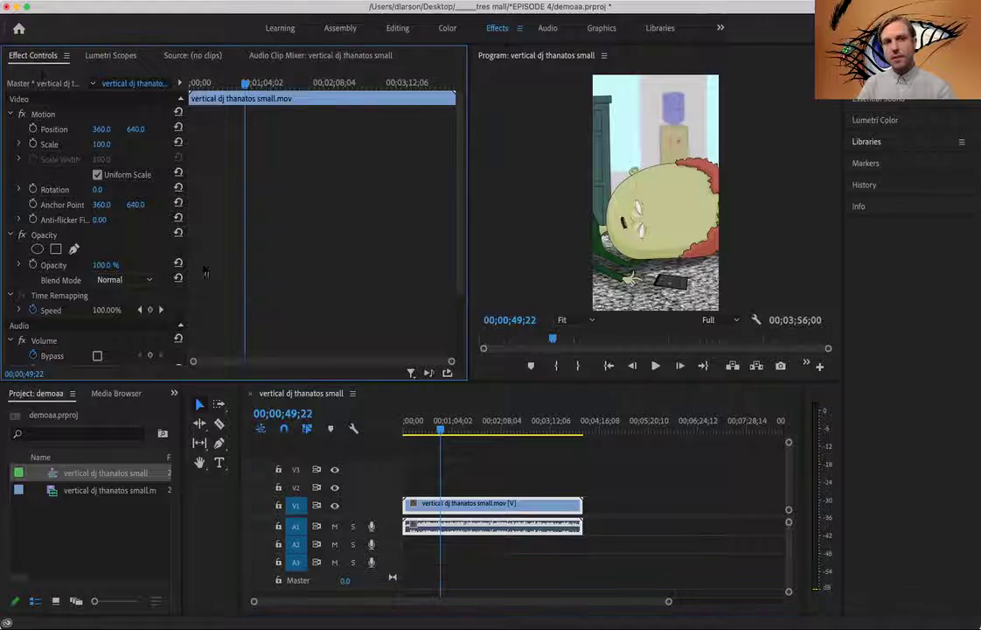
mouse_move(101, 129)
mouse_down()
mouse_move(72, 129)
mouse_move(157, 130)
mouse_move(100, 129)
mouse_move(93, 145)
mouse_move(130, 145)
mouse_move(100, 146)
mouse_up()
mouse_move(478, 428)
mouse_down()
mouse_move(459, 428)
mouse_move(472, 429)
mouse_up()
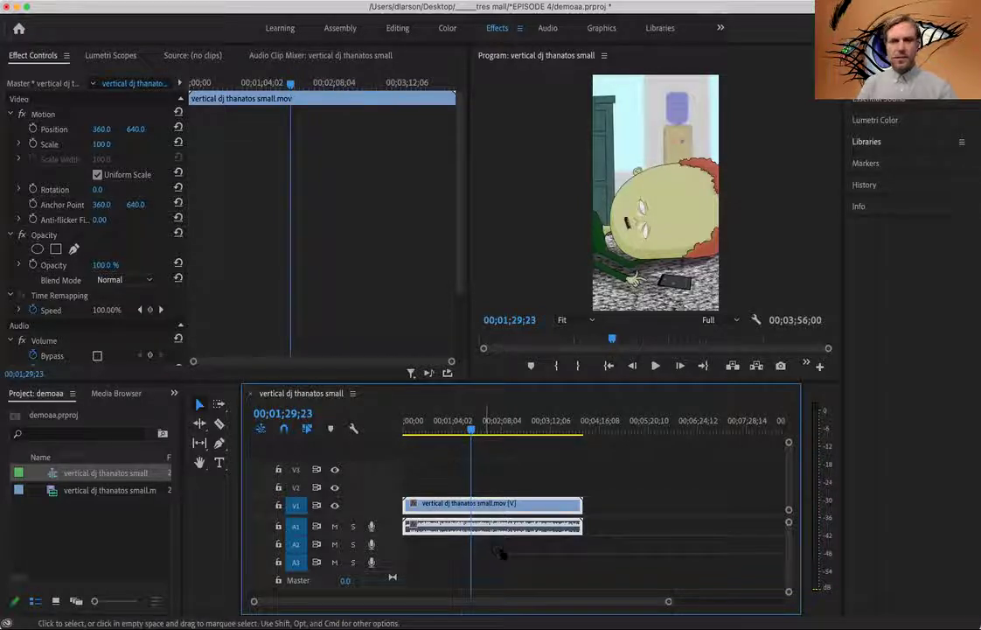
Step: Split the V1 clip at several points with the Razor tool and move pieces beyond the end of the original clip
key(c)
click(432, 504)
click(474, 505)
click(513, 505)
click(200, 404)
drag(520, 507, 683, 509)
Step: Butt the last separated piece on V1 against the end of the piece before it and play across the cut
click(641, 421)
key(space)
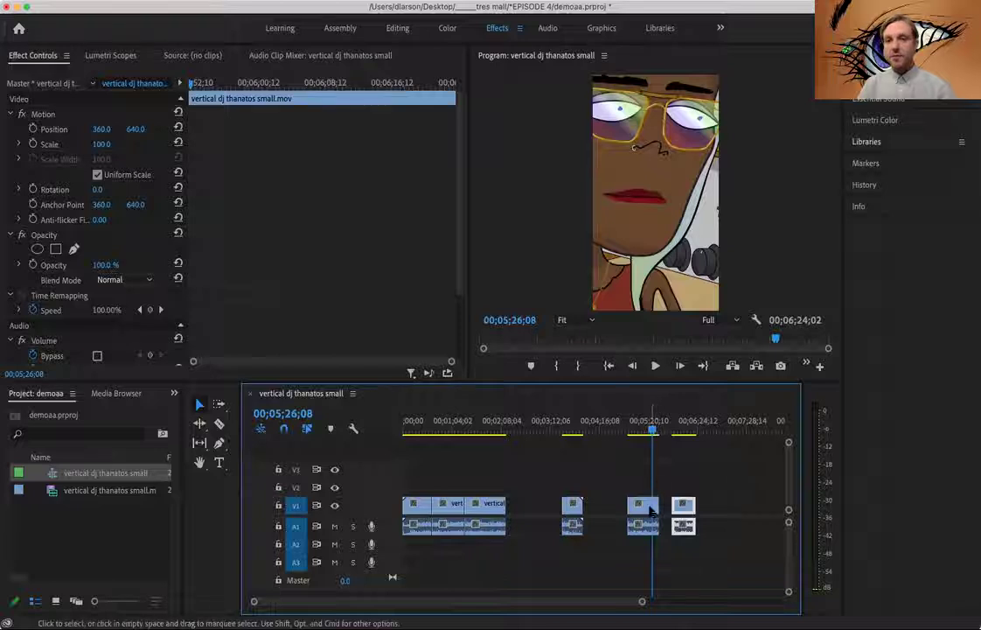
drag(642, 602, 535, 596)
drag(757, 505, 675, 505)
key(space)
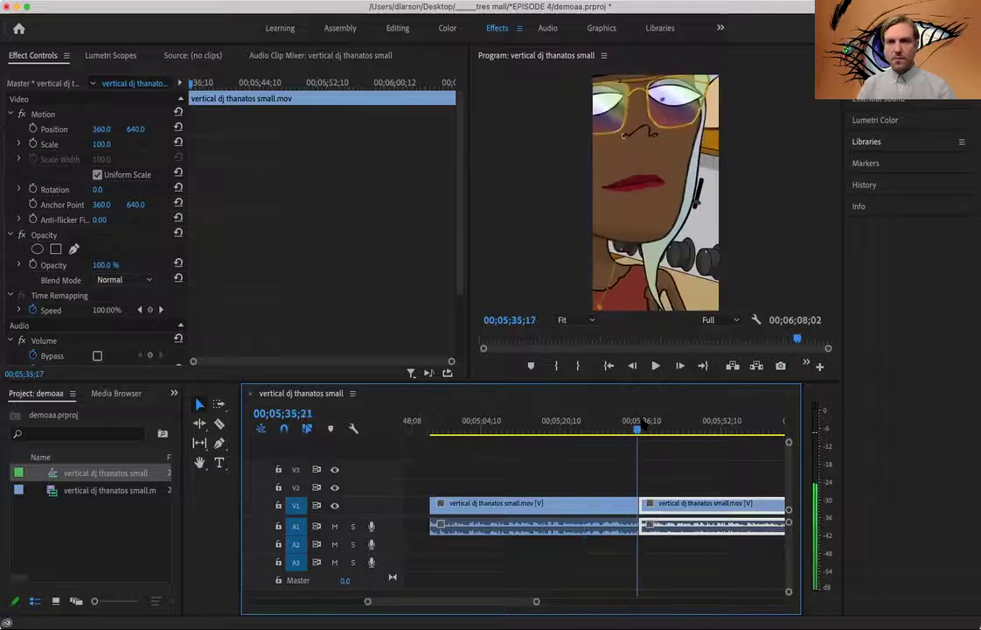
Step: Move the piece before the cut to V2 with its audio on A2, overlapping the start of the following clip
drag(656, 426, 600, 428)
drag(619, 506, 618, 488)
drag(615, 528, 620, 545)
drag(624, 487, 627, 481)
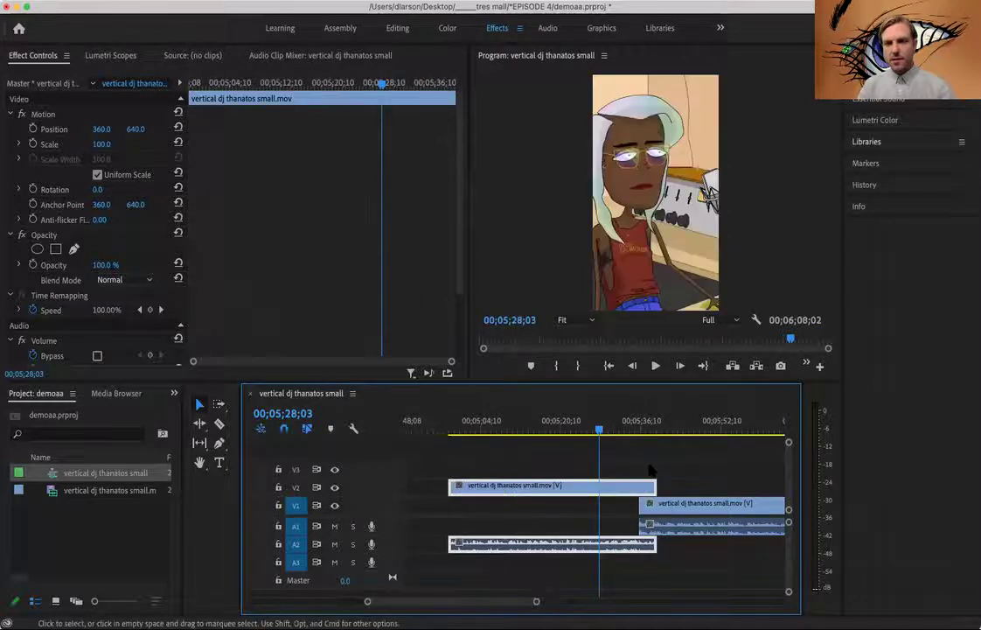
mouse_move(647, 420)
mouse_down()
mouse_move(657, 424)
mouse_move(648, 426)
mouse_up()
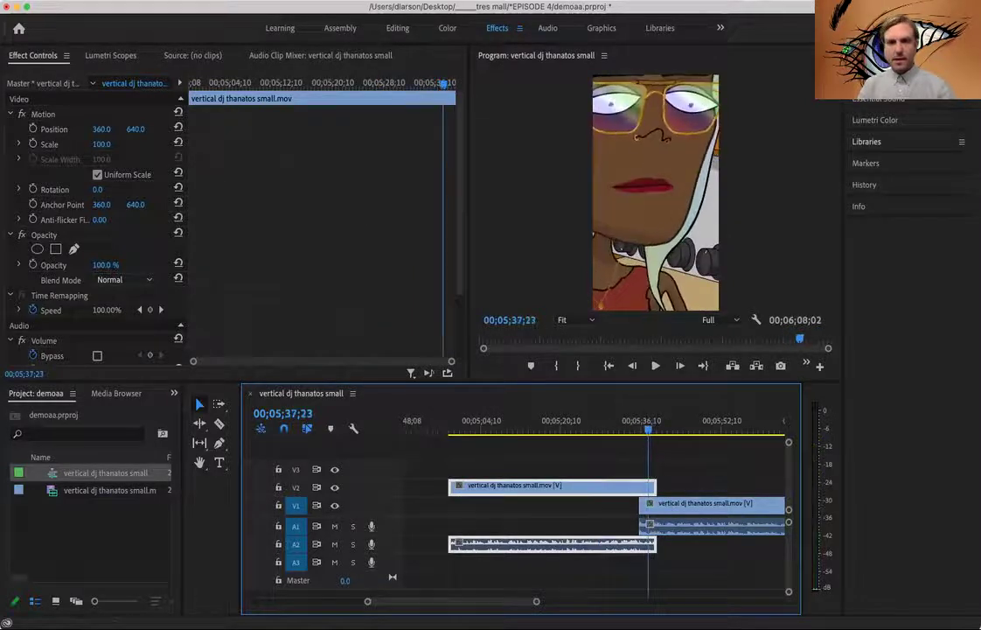
Step: Enlarge track V2, fade out the end of its clip with Pen tool opacity keyframes, and play the dissolve
drag(397, 480, 379, 463)
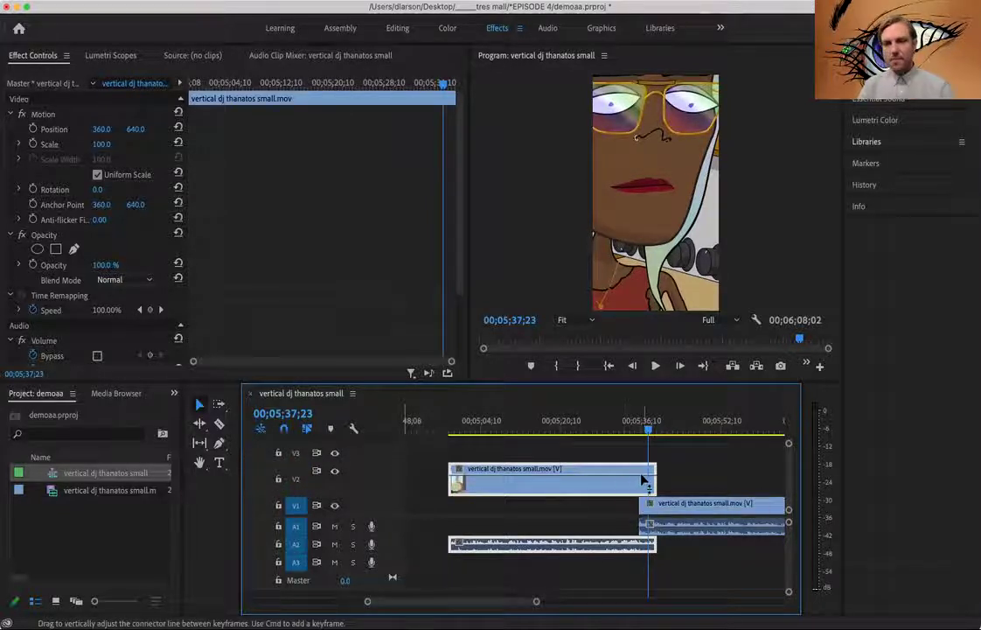
click(219, 444)
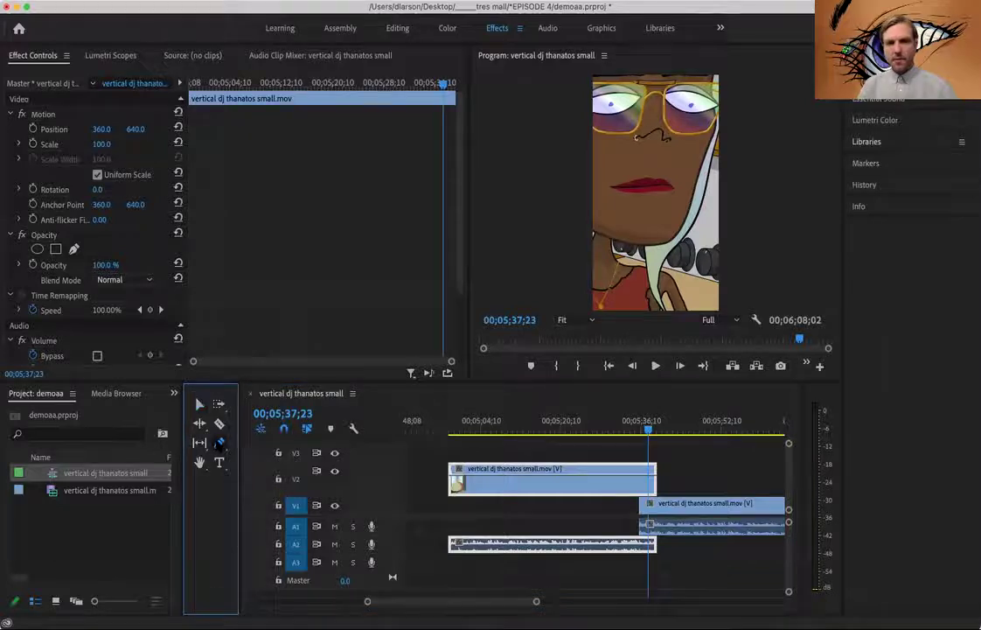
drag(640, 479, 640, 475)
mouse_move(648, 427)
mouse_down()
mouse_move(638, 428)
mouse_move(655, 430)
mouse_up()
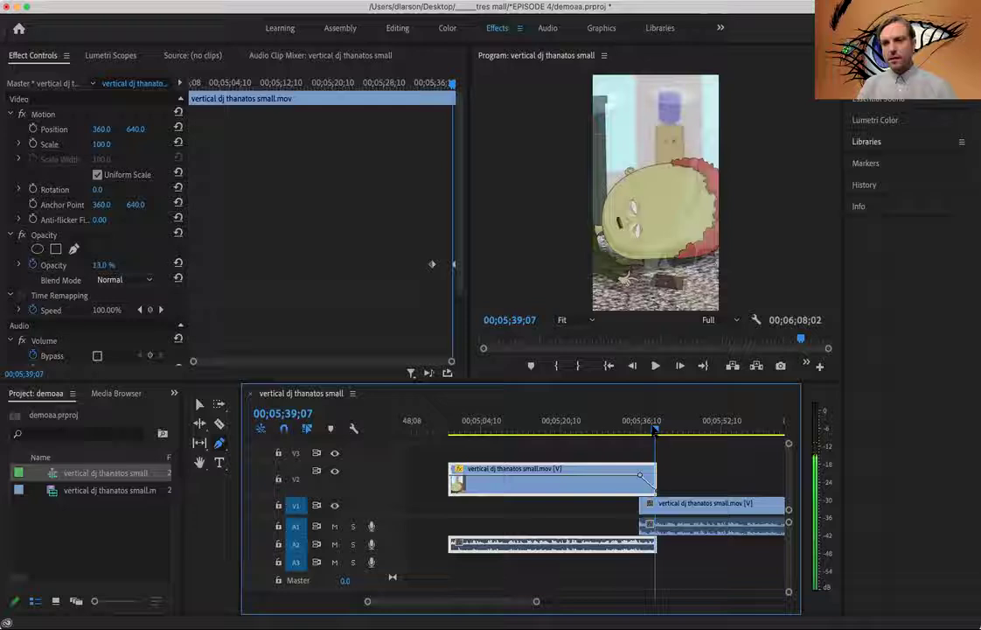
drag(655, 430, 631, 430)
key(space)
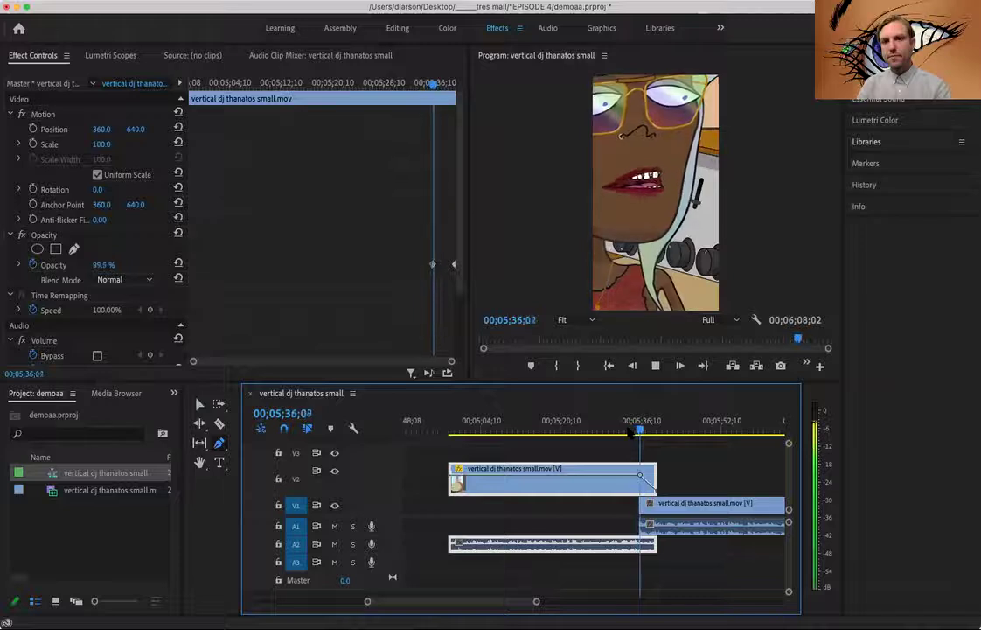
key(space)
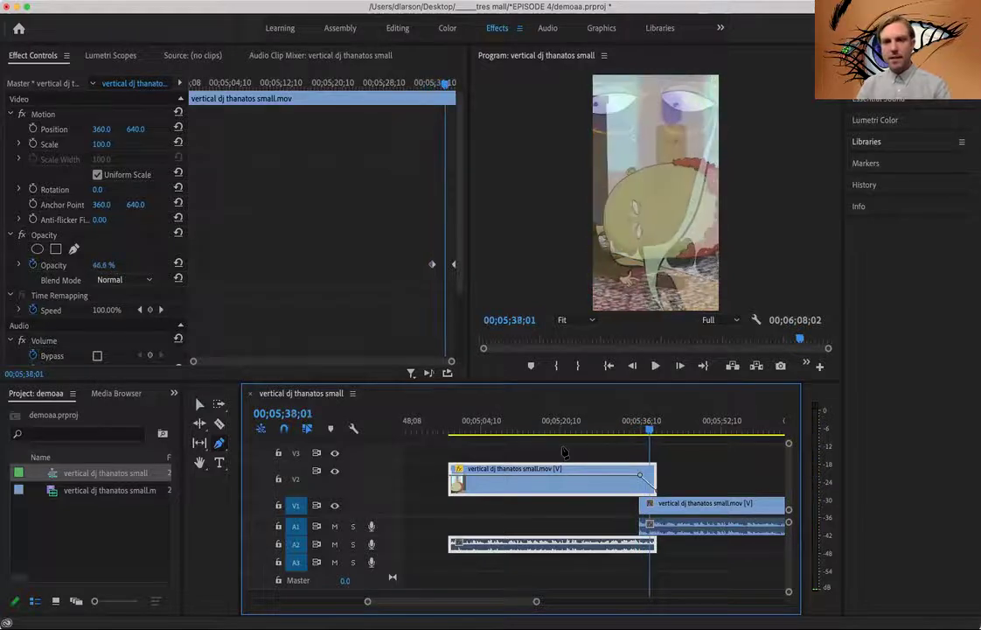
Step: Crossfade the overlapping audio with Pen tool volume keyframes, fading out the A2 clip's end and fading in the A1 clip's start
drag(392, 568, 392, 571)
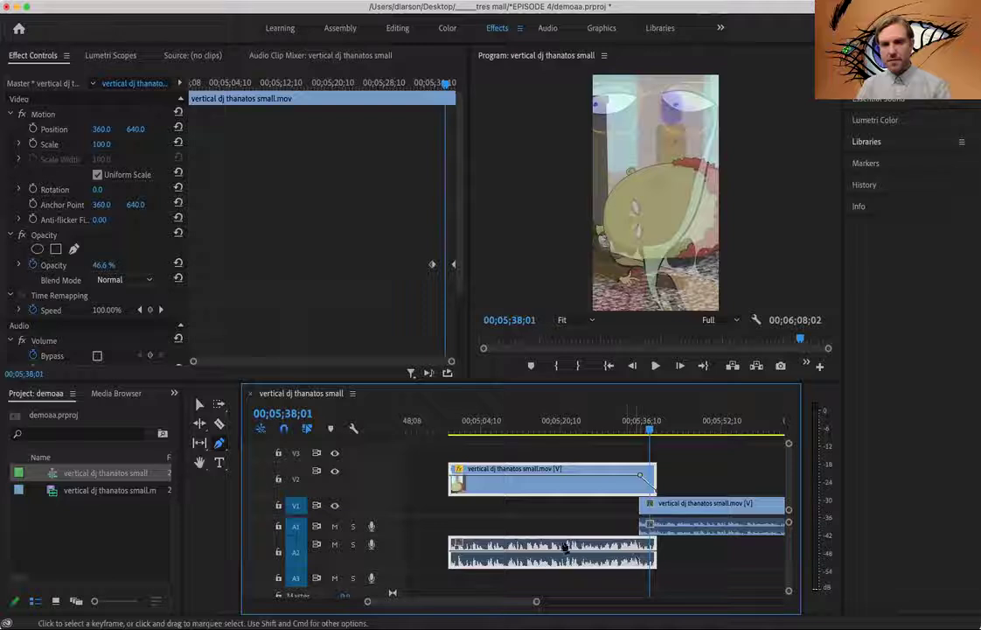
drag(644, 551, 646, 552)
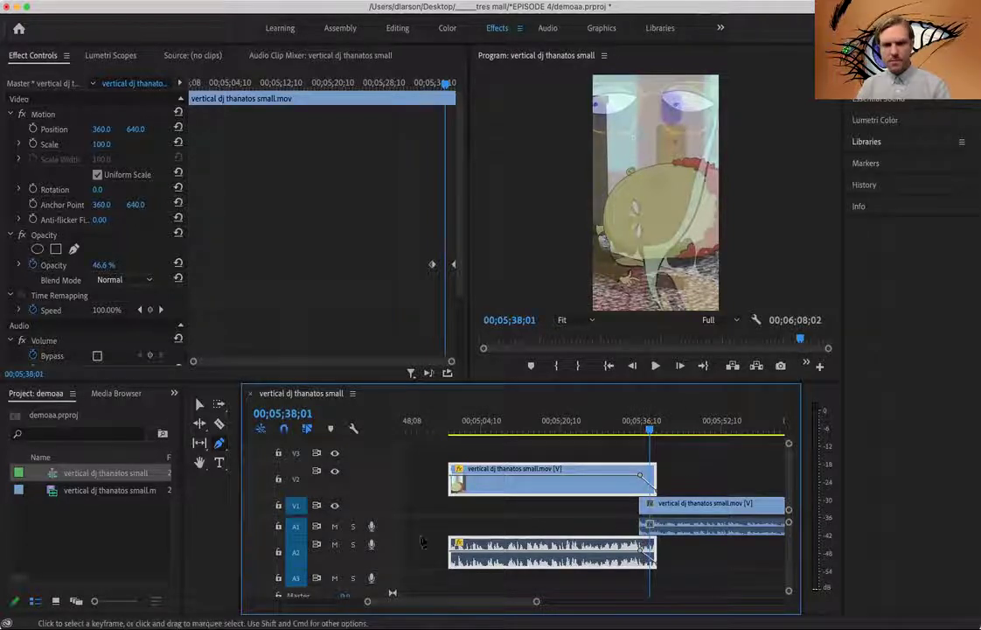
drag(395, 535, 397, 547)
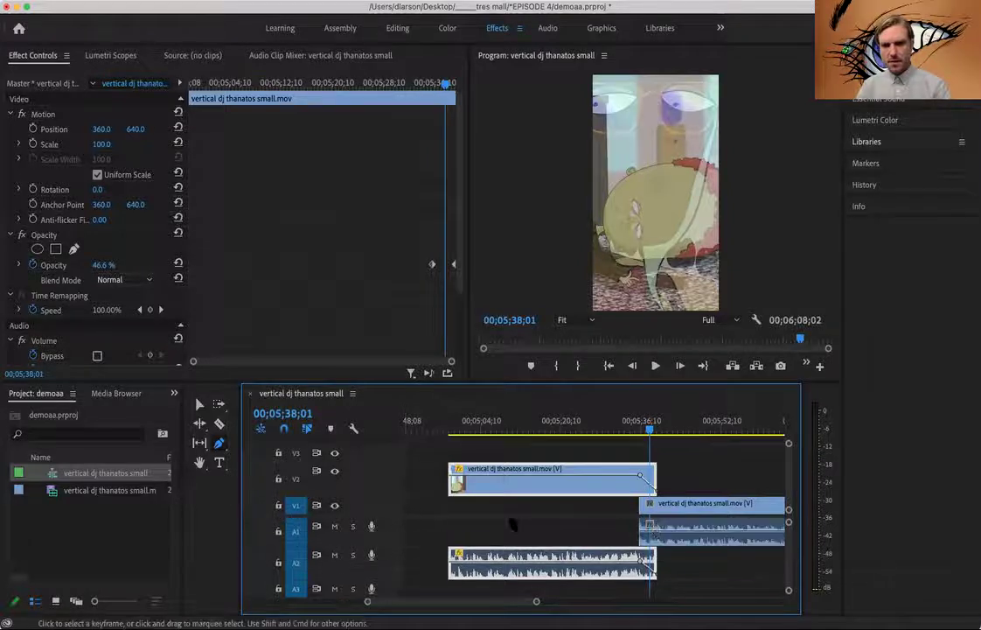
click(644, 535)
click(638, 535)
drag(644, 532, 639, 563)
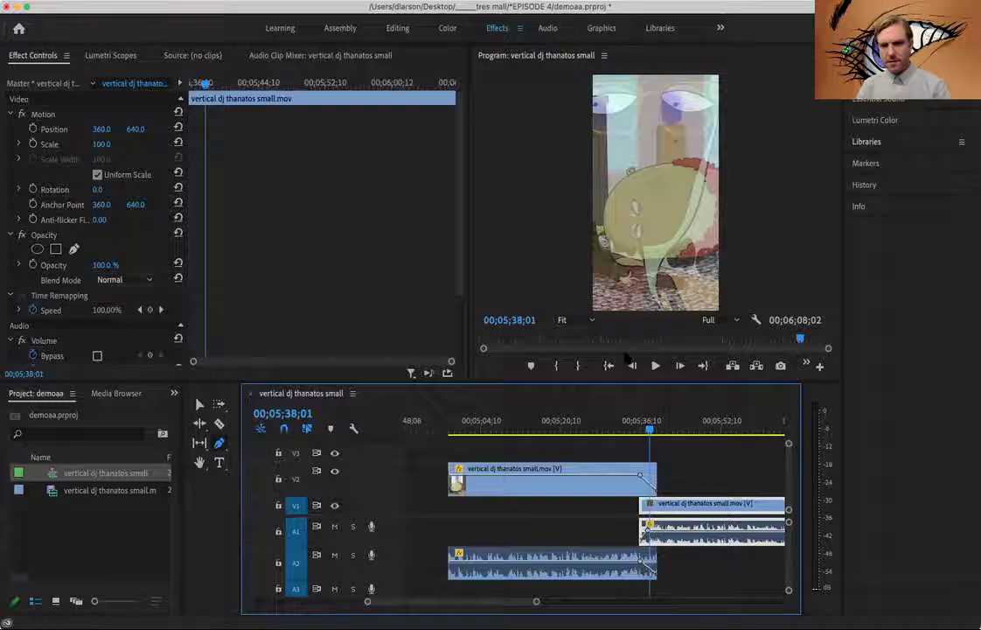
click(634, 426)
key(space)
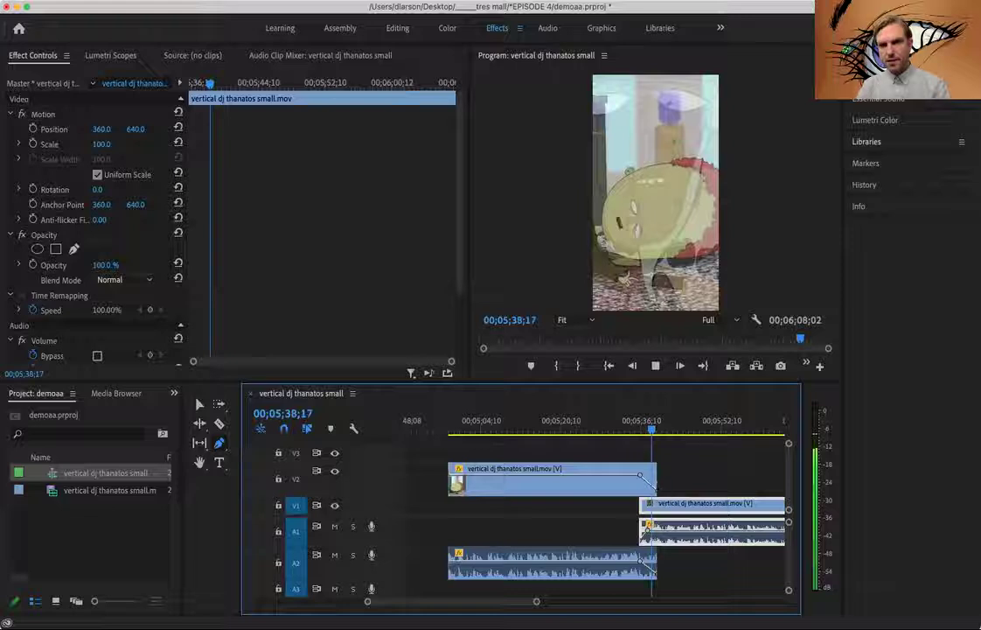
key(space)
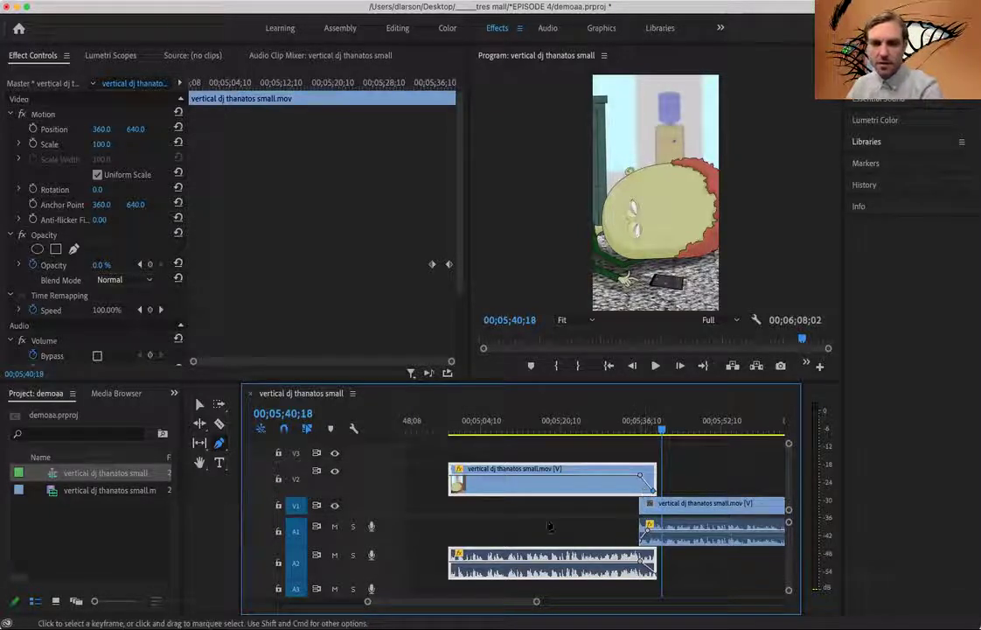
Step: Shorten the V2 opacity fade and the A1 volume fade-in by adjusting their keyframes, and play the transition
key(=)
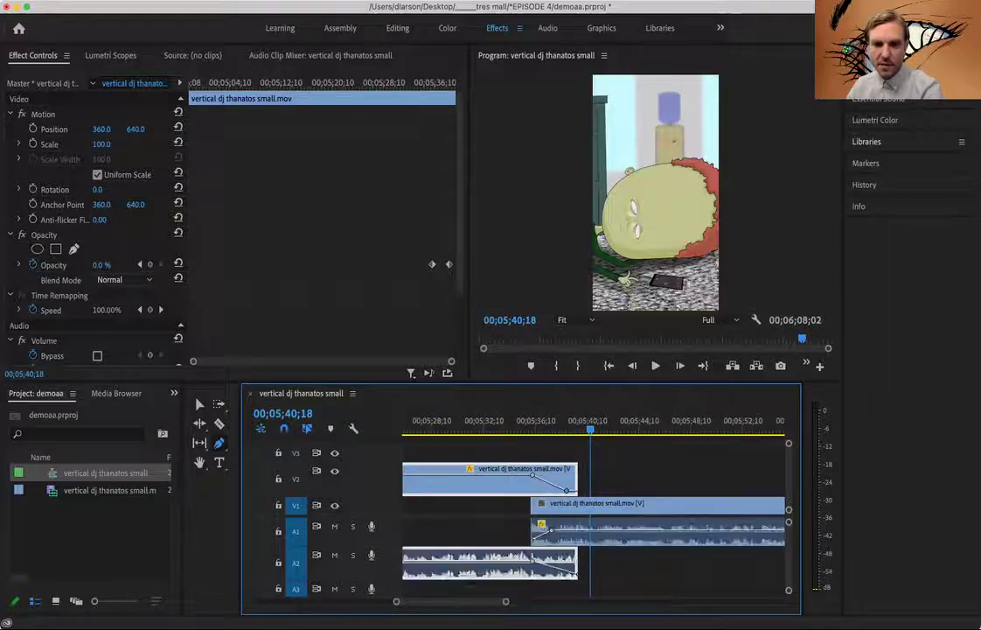
click(522, 421)
key(space)
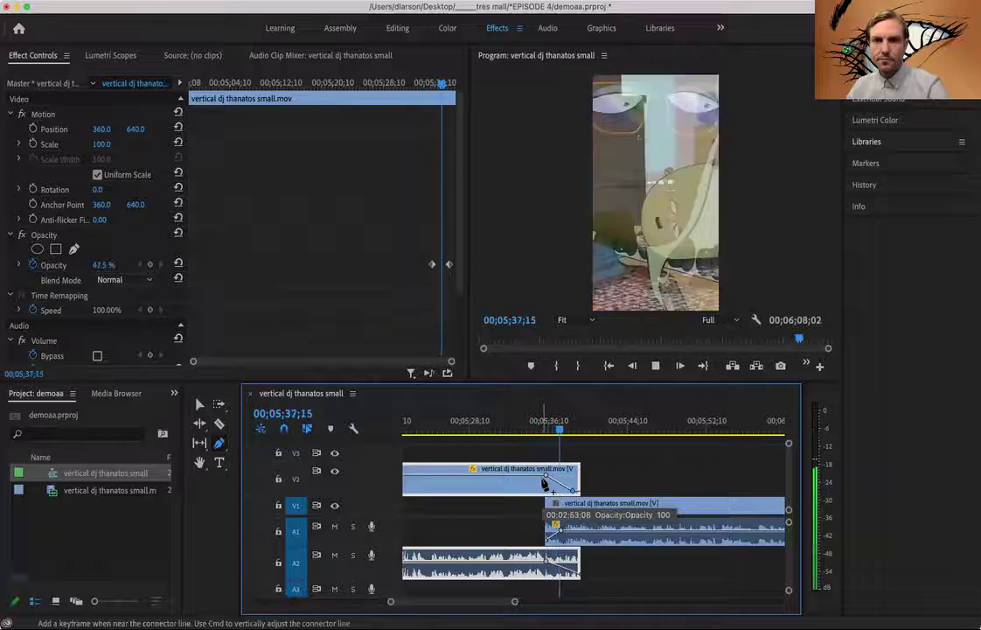
key(space)
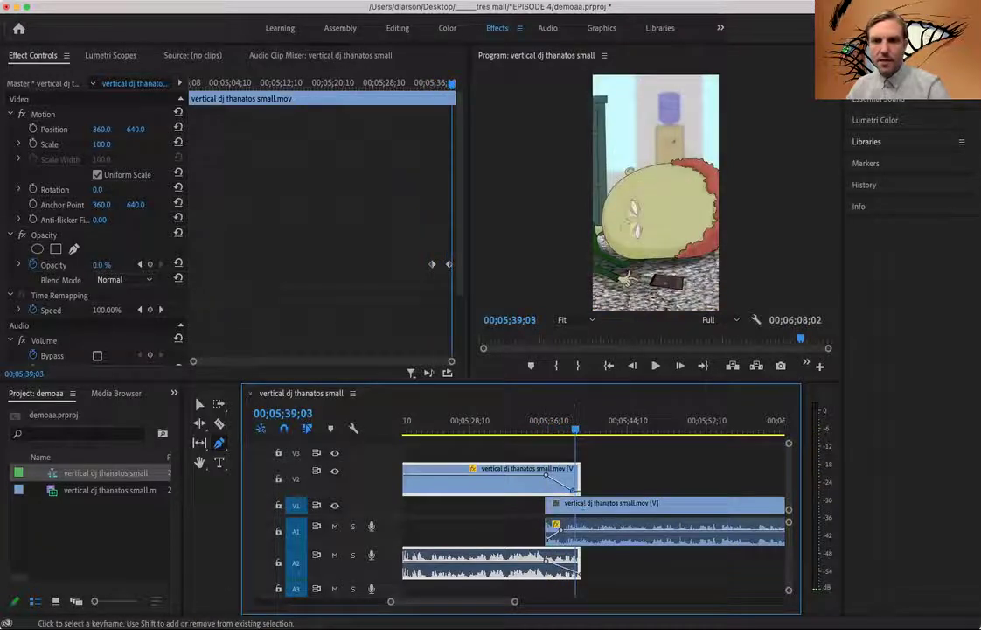
click(558, 532)
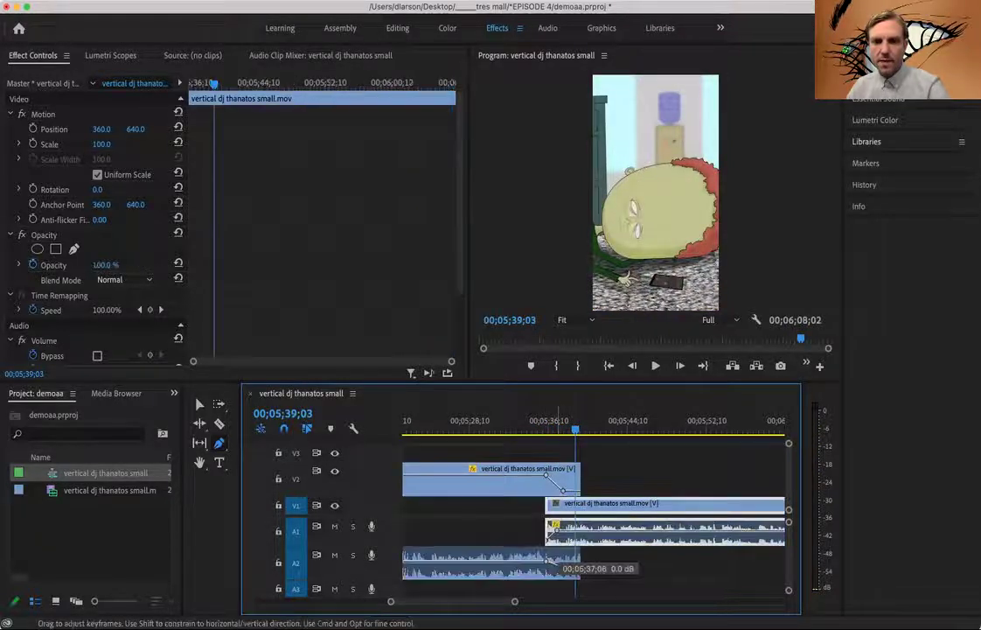
click(545, 426)
key(space)
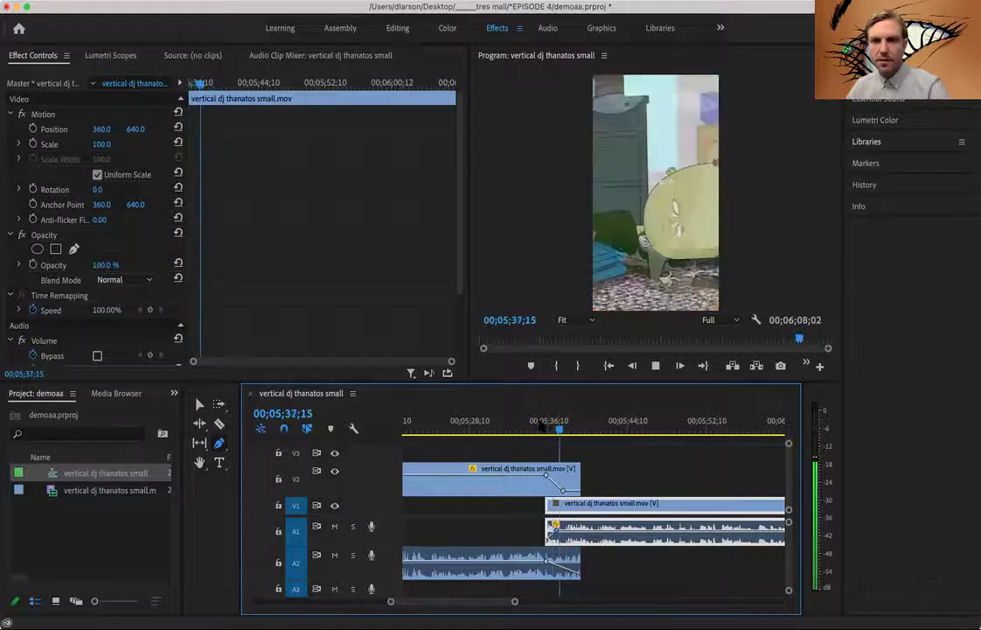
key(space)
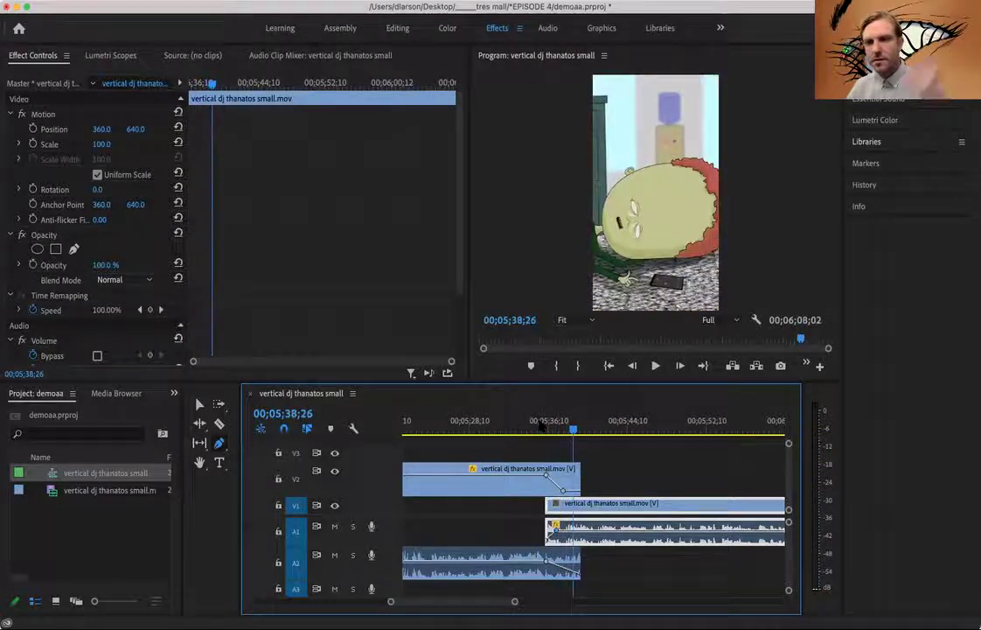
Step: Reduce tracks A1, A2 and V2 to their compact height and show the overlapping clips in full
mouse_move(516, 600)
mouse_down()
mouse_move(623, 602)
mouse_move(581, 602)
mouse_up()
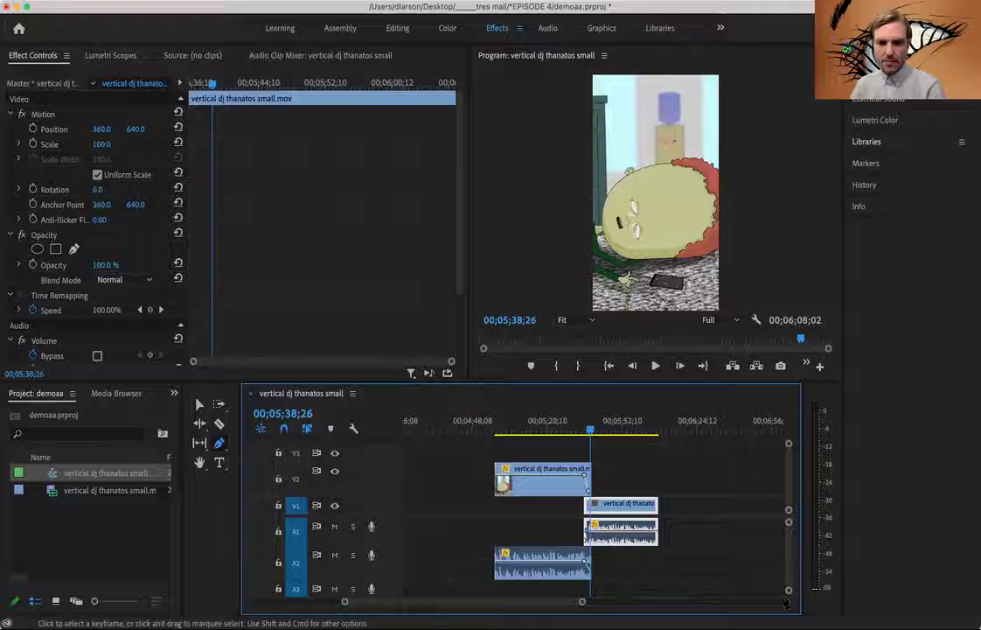
scroll(787, 577, down, 3)
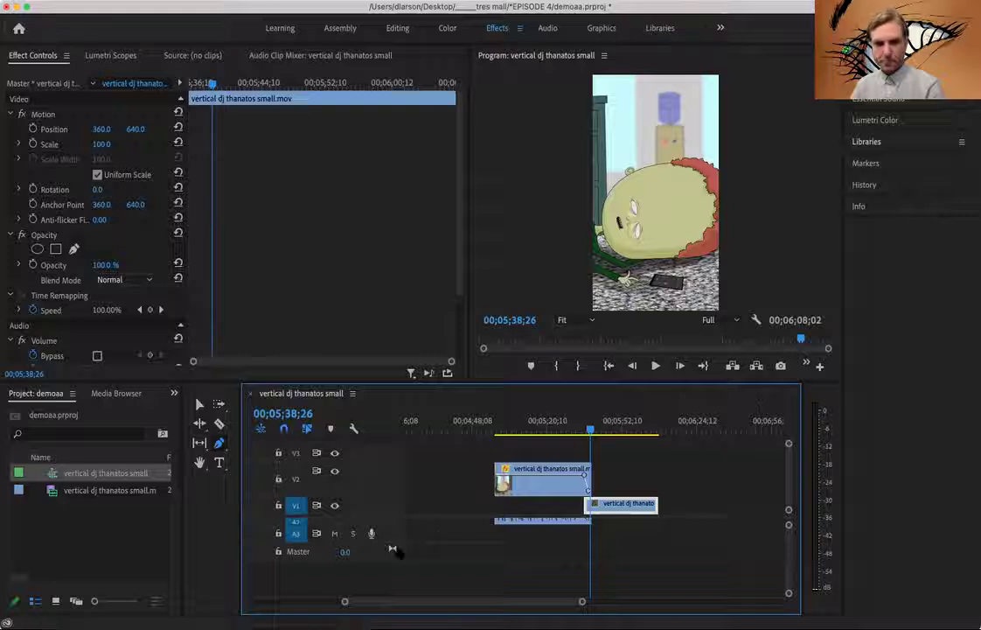
drag(788, 558, 788, 554)
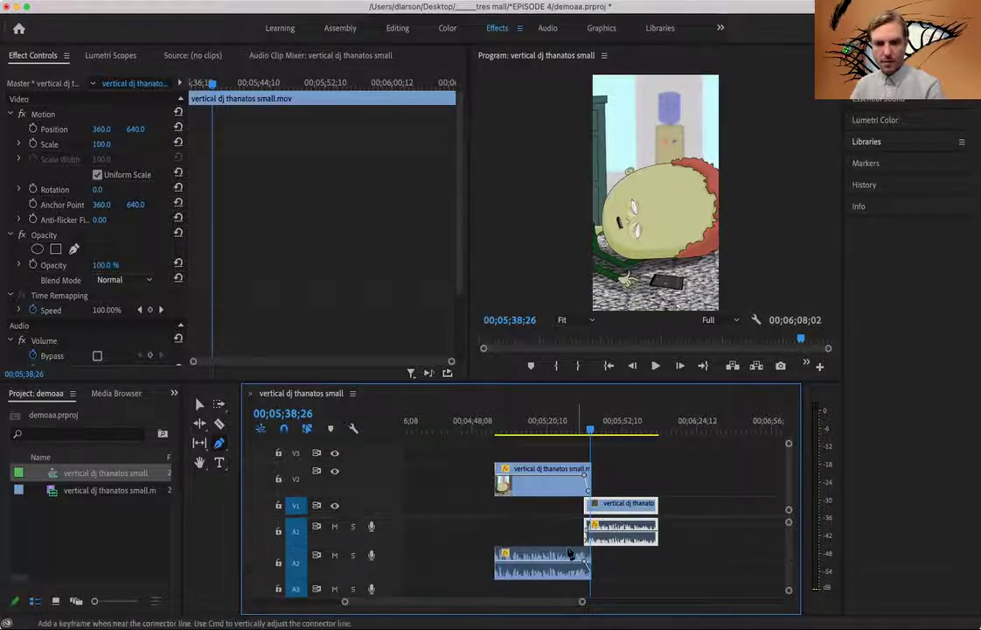
drag(386, 542, 386, 531)
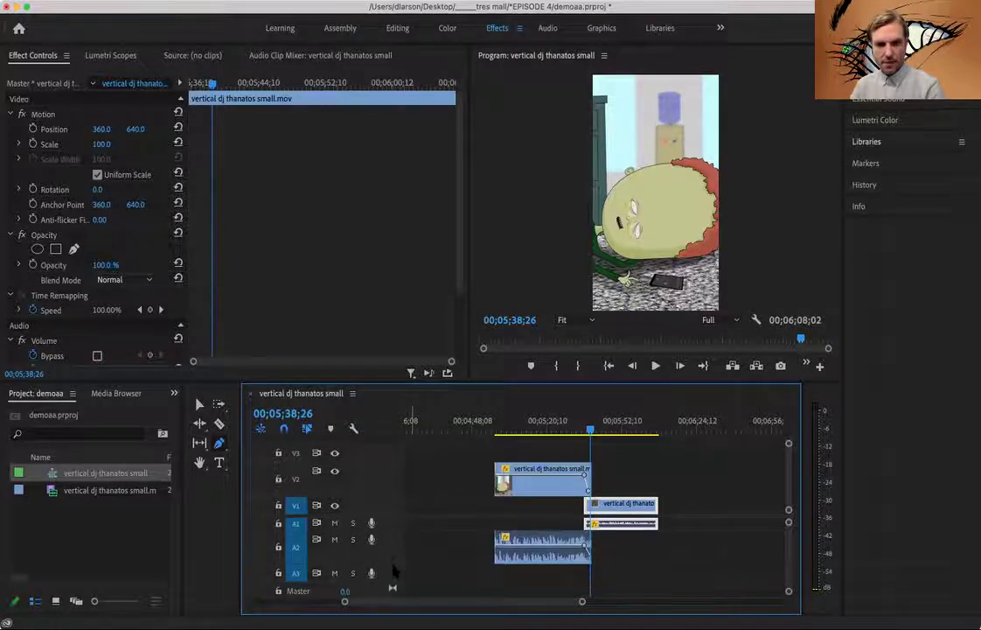
drag(393, 564, 398, 543)
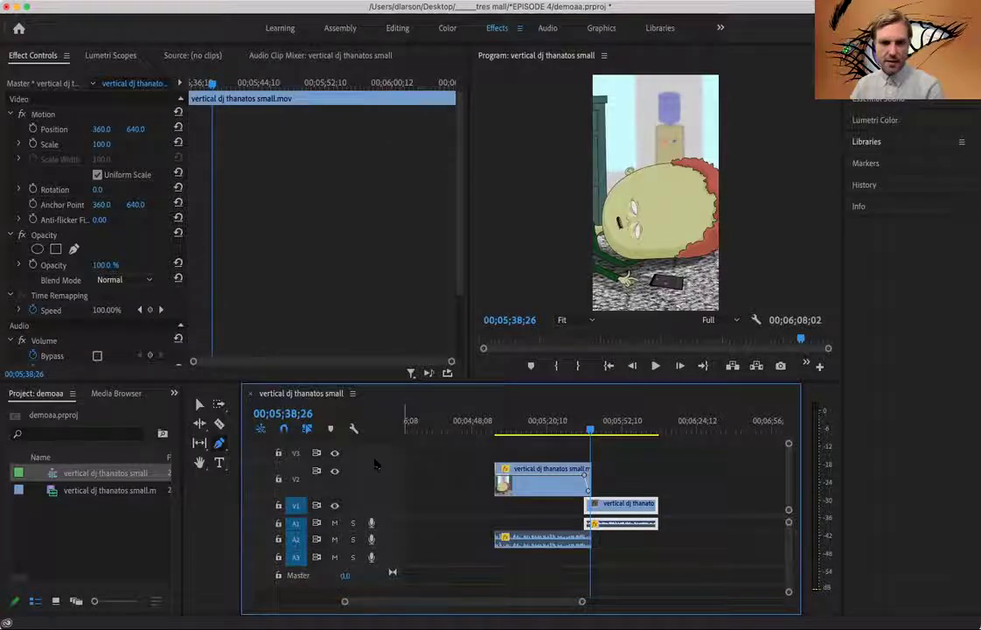
drag(387, 462, 386, 481)
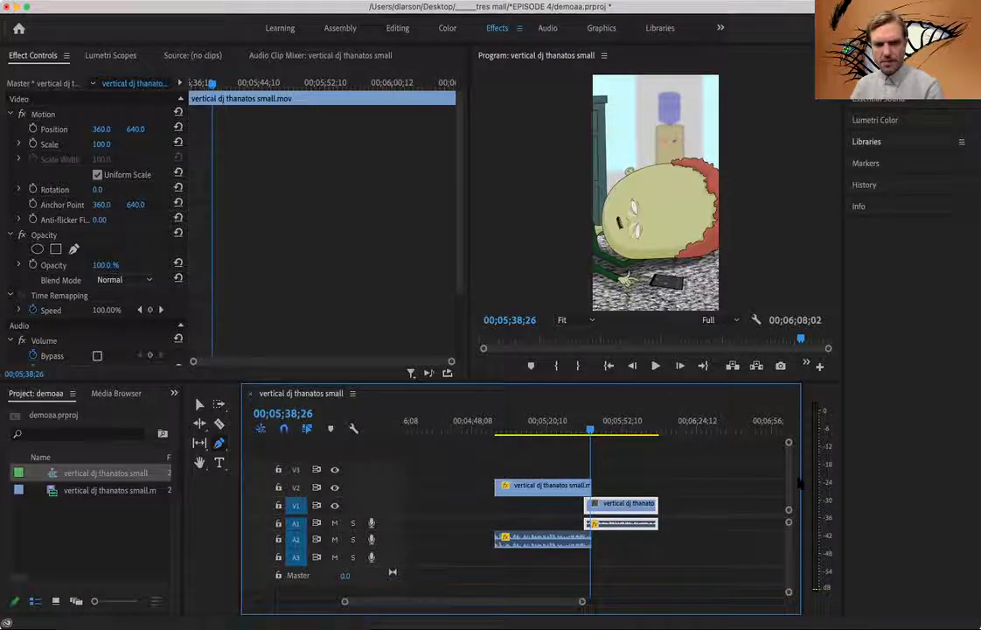
scroll(790, 459, up, 1)
scroll(790, 502, down, 1)
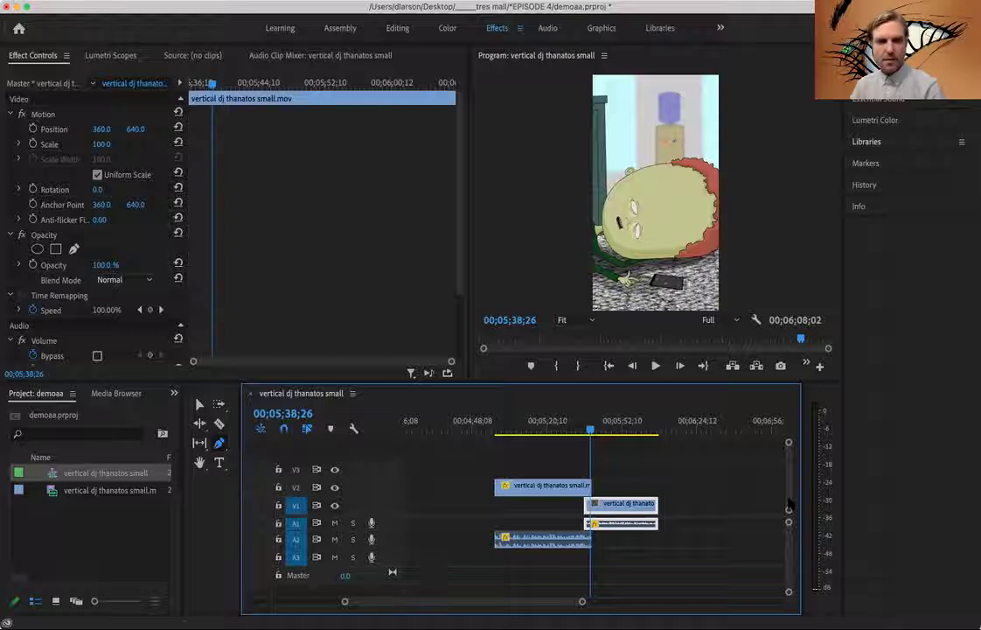
Step: Select the clip on V2 and the one on V1 in turn with the Selection tool
click(199, 404)
click(550, 486)
click(635, 503)
mouse_move(612, 504)
mouse_down()
mouse_move(639, 504)
mouse_move(609, 507)
mouse_up()
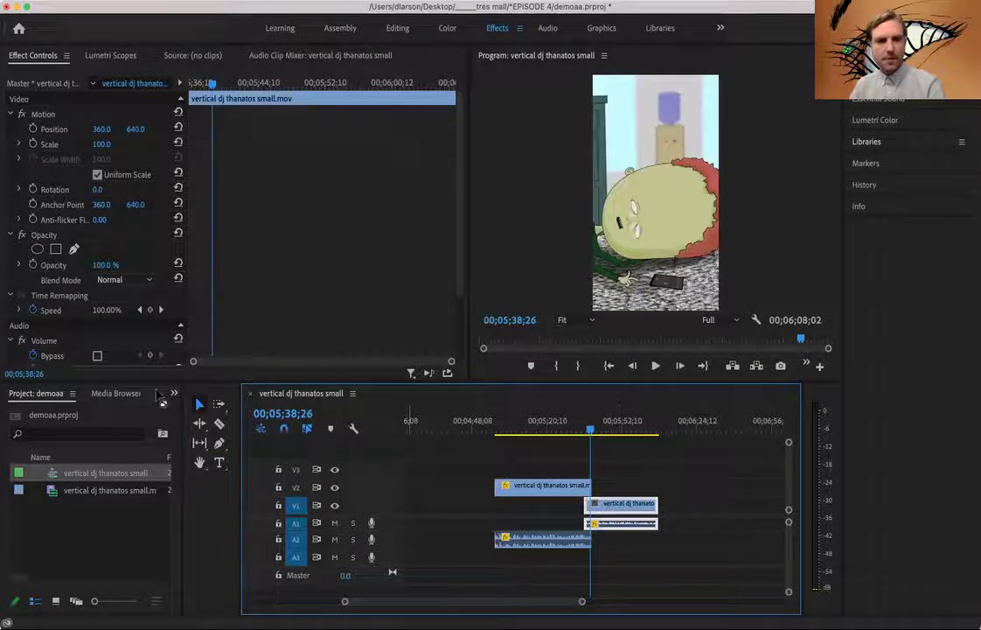
Step: Split the V2 clip into five pieces with the Razor tool and return to the Selection tool
click(219, 423)
click(533, 486)
click(557, 487)
click(513, 487)
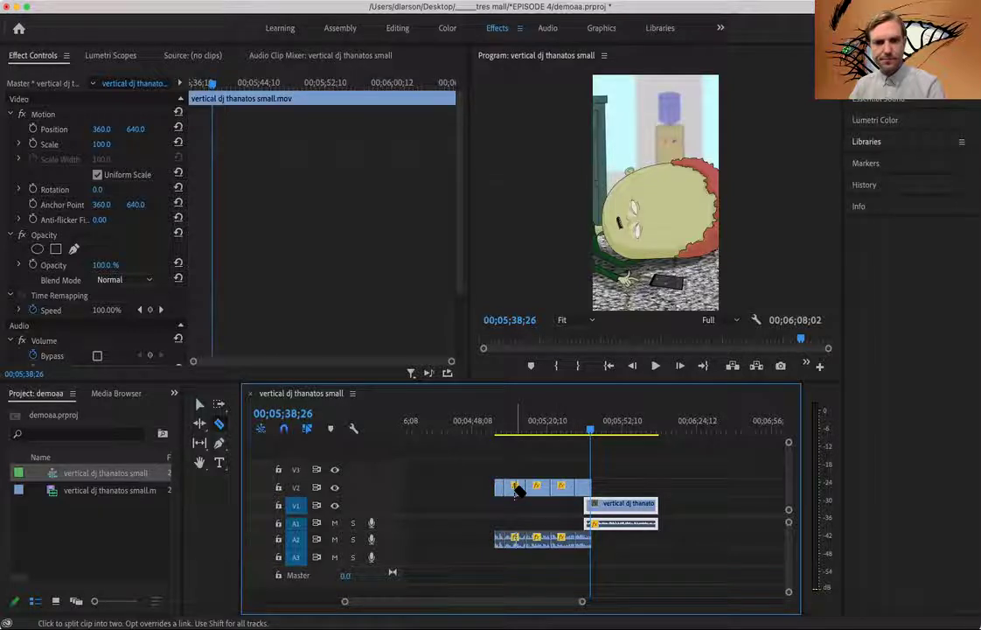
click(199, 404)
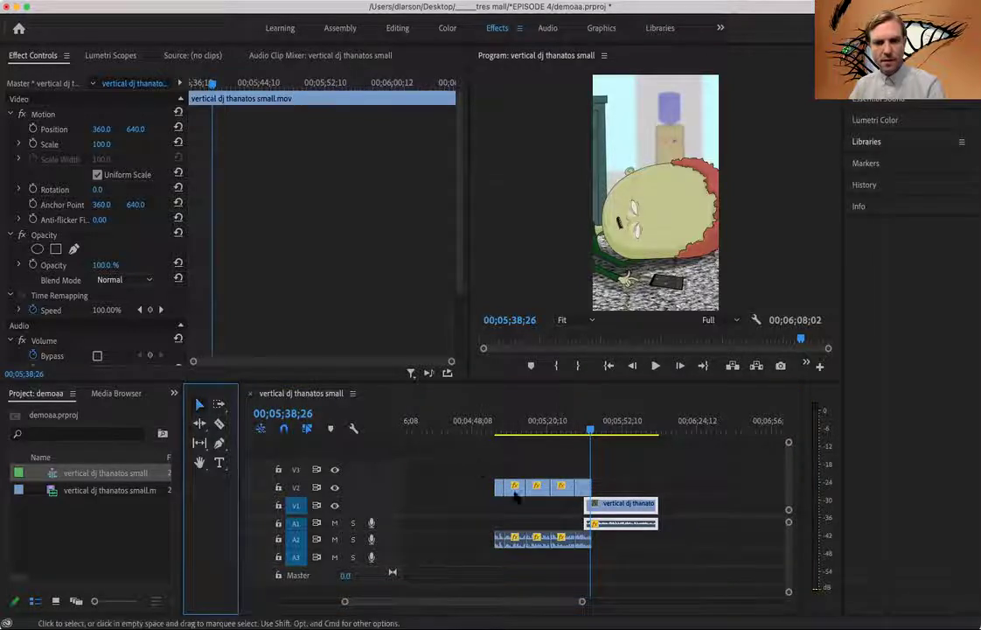
Step: Try moving the middle piece of the split V2 clip down onto track V1, and undo the move
mouse_move(524, 487)
mouse_down()
mouse_move(514, 487)
mouse_move(574, 487)
mouse_move(525, 488)
mouse_up()
key(super+z)
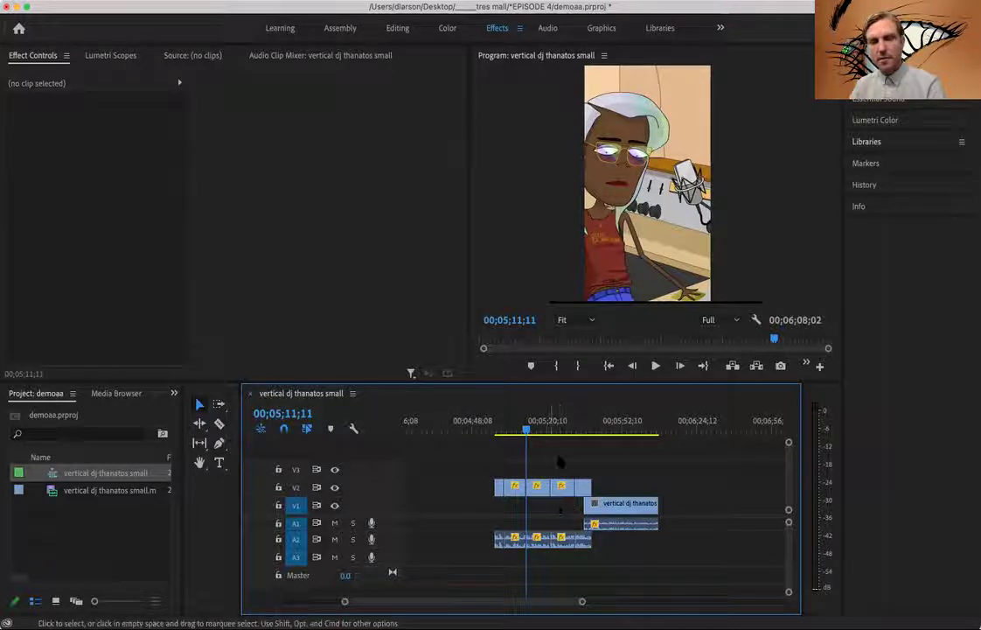
drag(538, 492, 572, 507)
click(558, 425)
drag(558, 425, 570, 425)
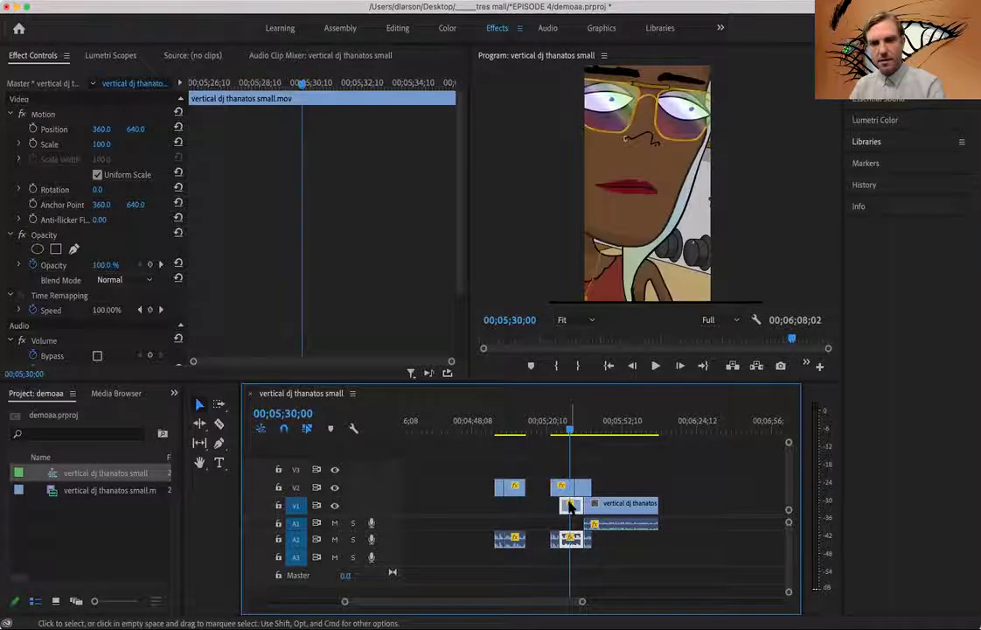
key(super+z)
Step: Select the middle piece of the split V2 clip and look through the Video Effects categories, including Blur & Sharpen
click(542, 425)
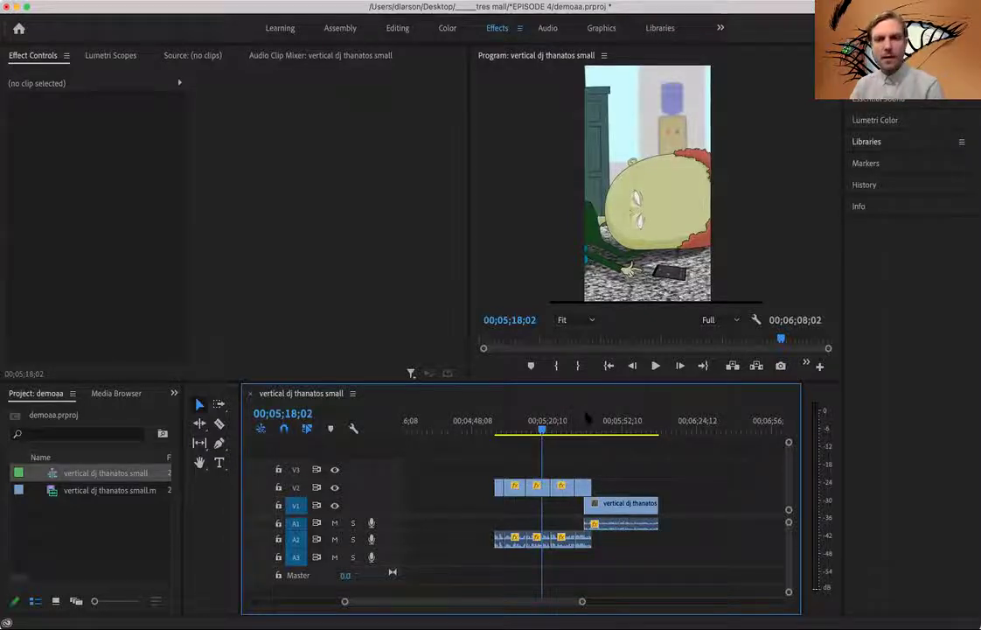
click(537, 488)
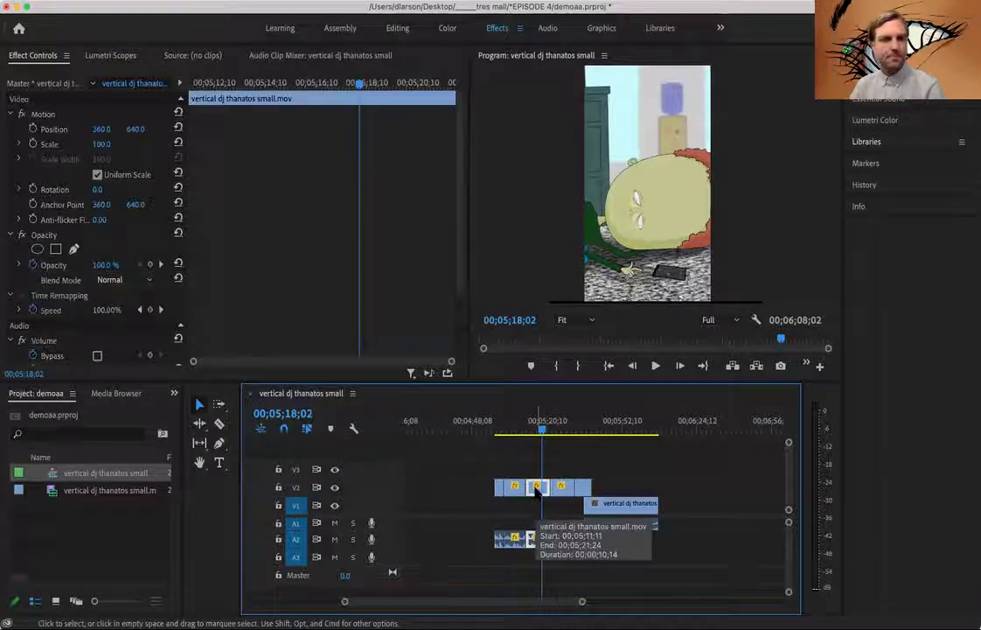
scroll(456, 327, down, 3)
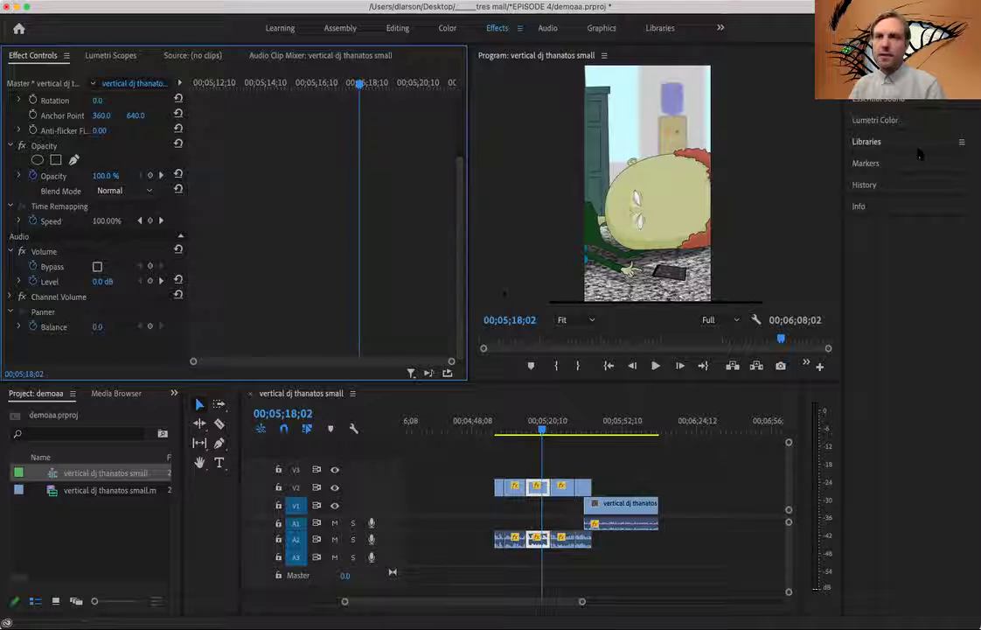
click(864, 55)
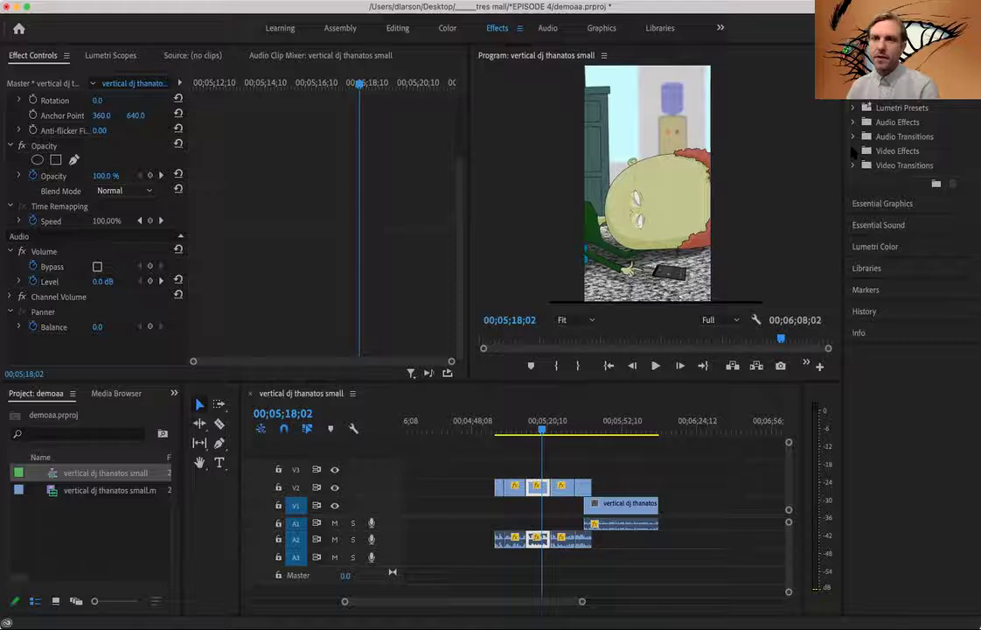
click(854, 151)
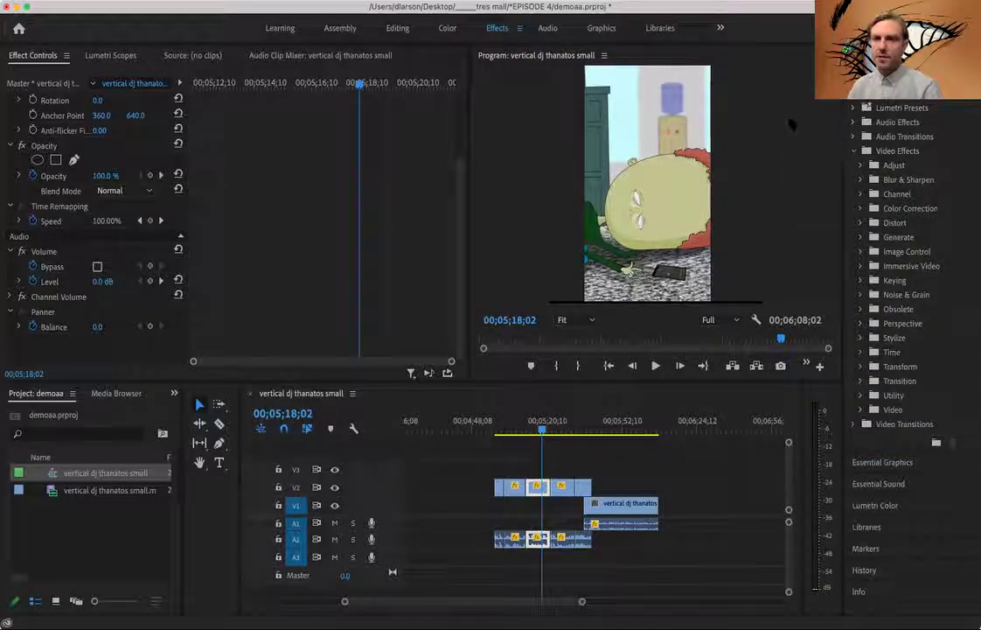
click(861, 179)
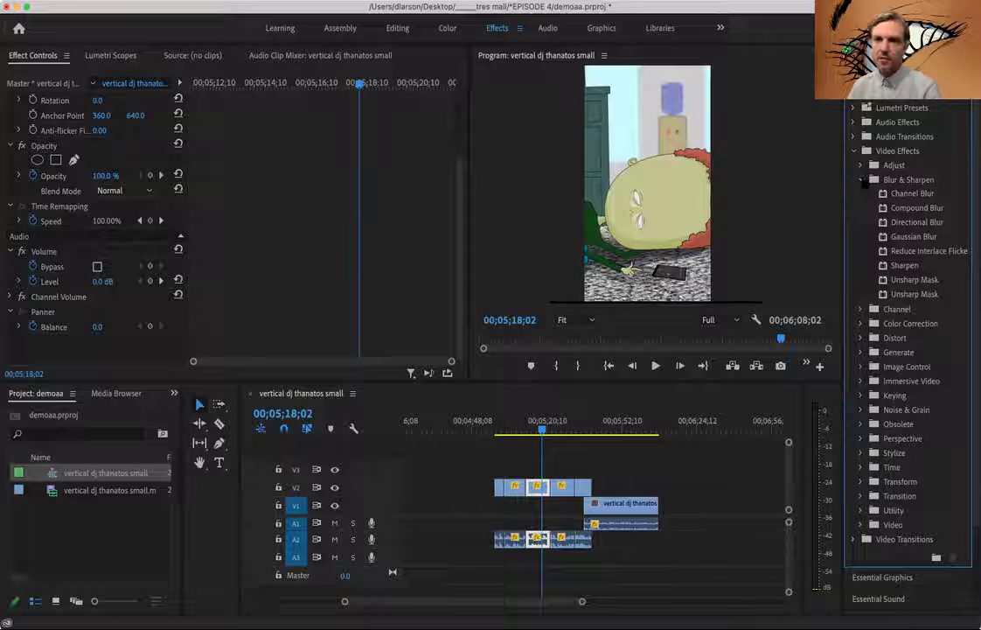
click(862, 179)
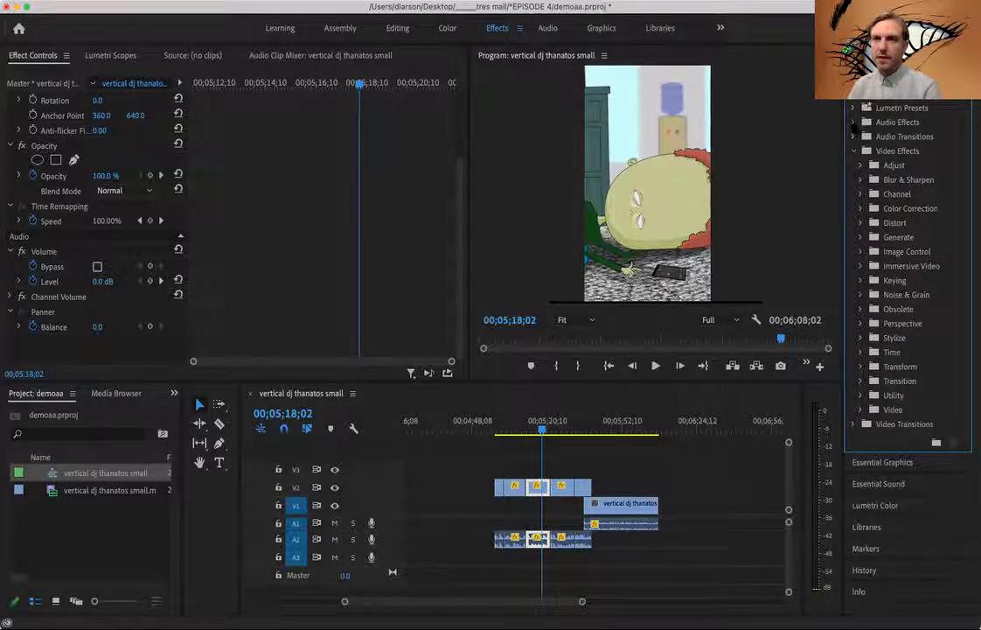
Step: Look through the Audio Effects categories Delay and Echo, Modulation, and Time and Pitch
click(853, 122)
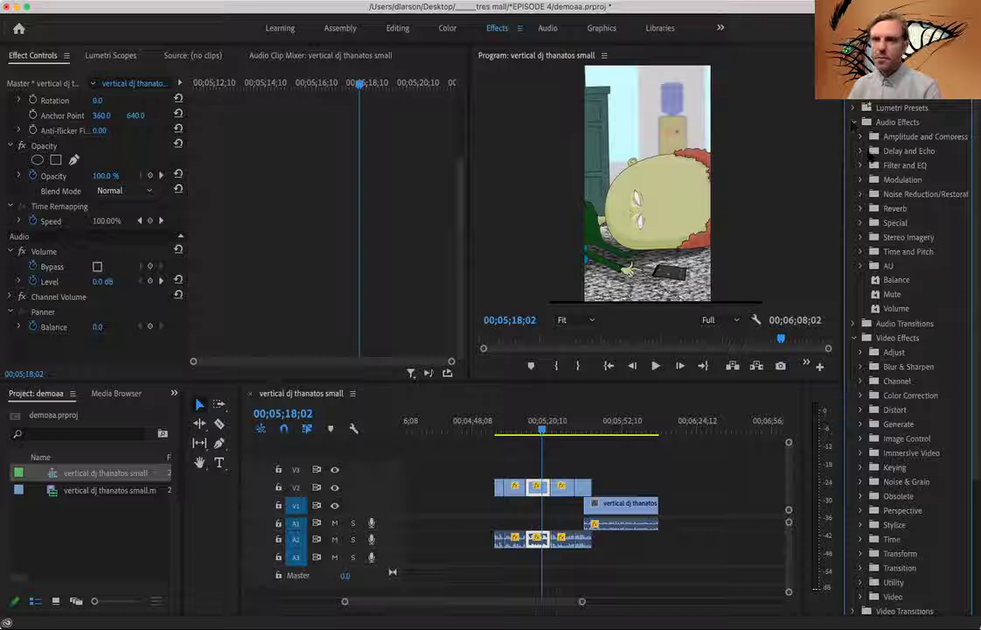
click(861, 150)
click(861, 150)
click(861, 179)
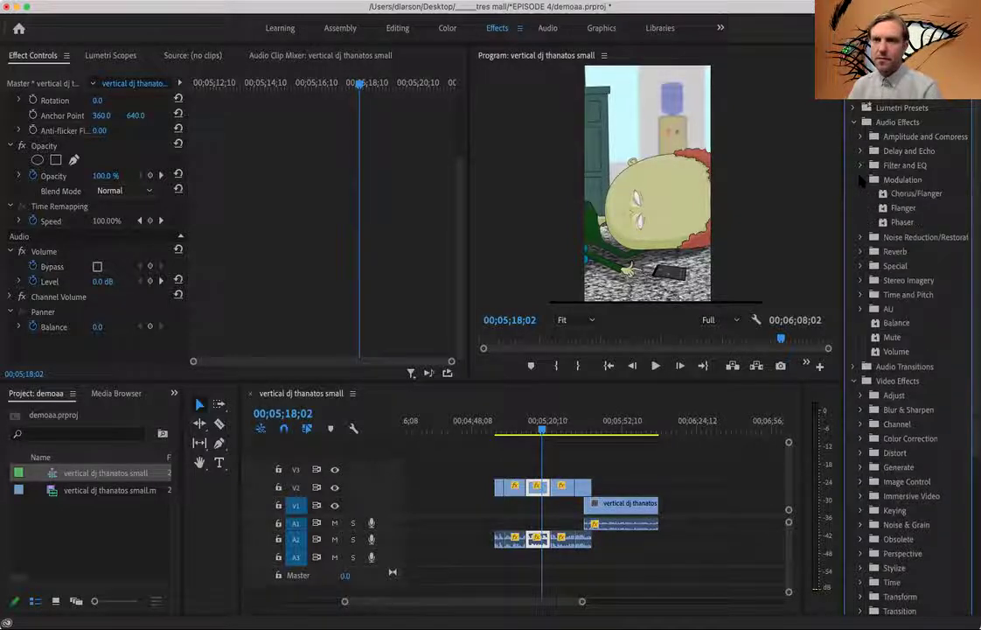
click(860, 179)
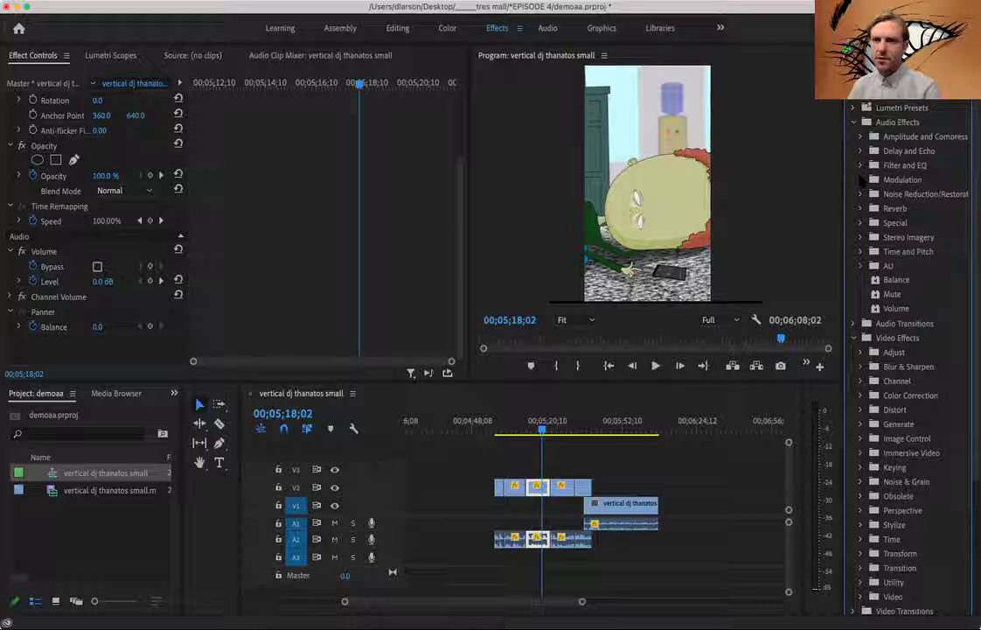
click(861, 251)
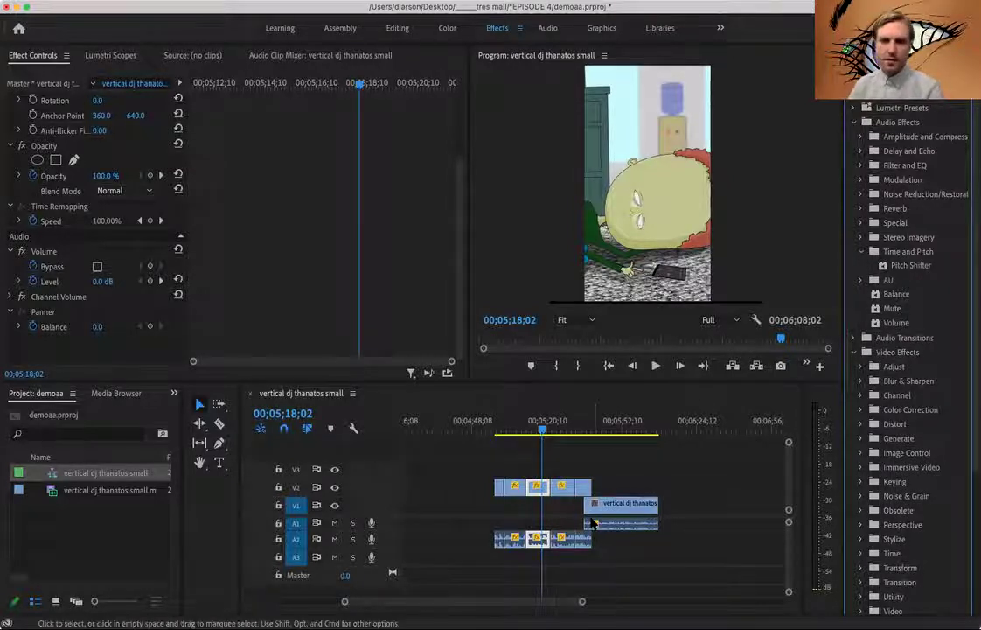
Step: Play the selected middle piece, apply the Pitch Shifter audio effect to it, and open the effect's custom setup
click(537, 429)
key(space)
key(space)
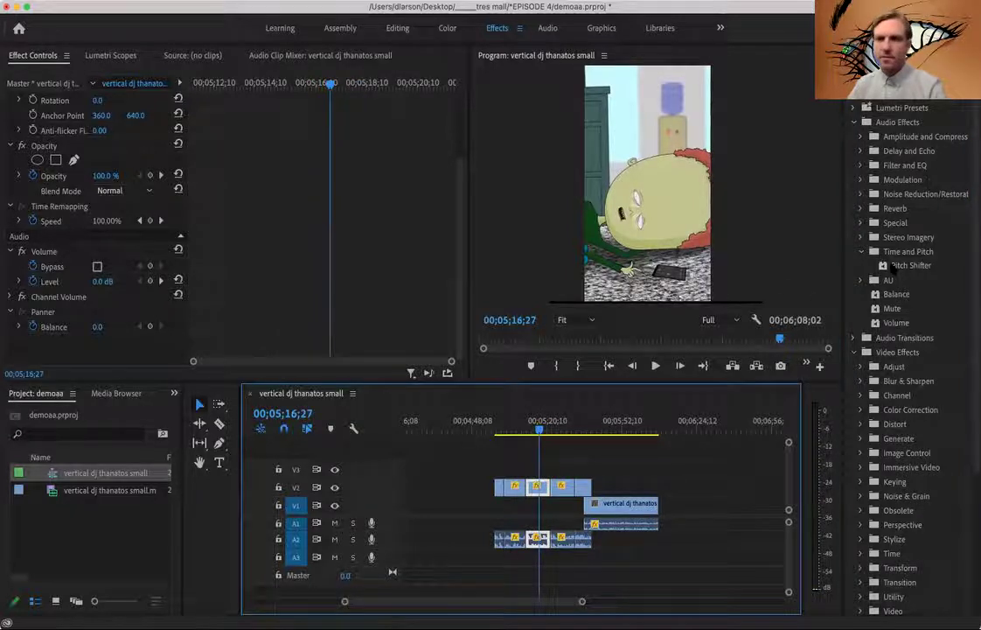
drag(892, 265, 137, 338)
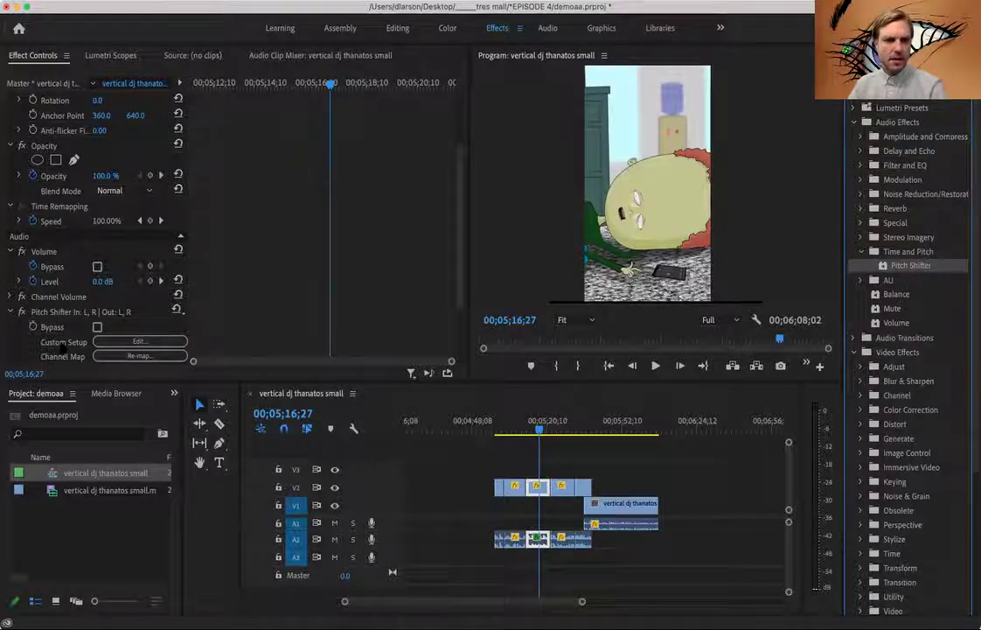
click(136, 342)
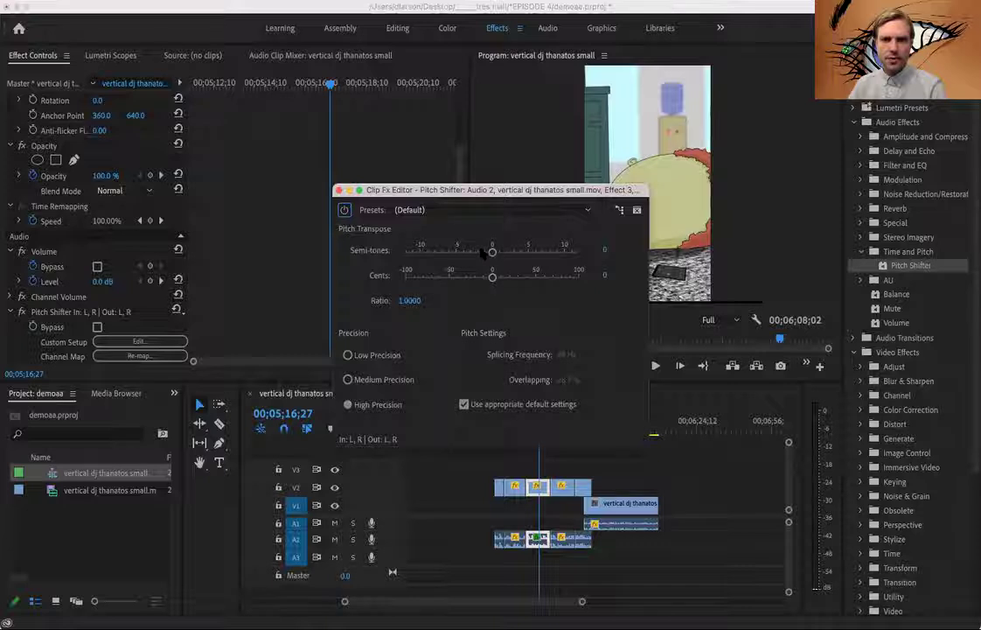
Step: Set the Pitch Shifter to 2 semi-tones and 22 cents and play the clip
drag(492, 252, 512, 276)
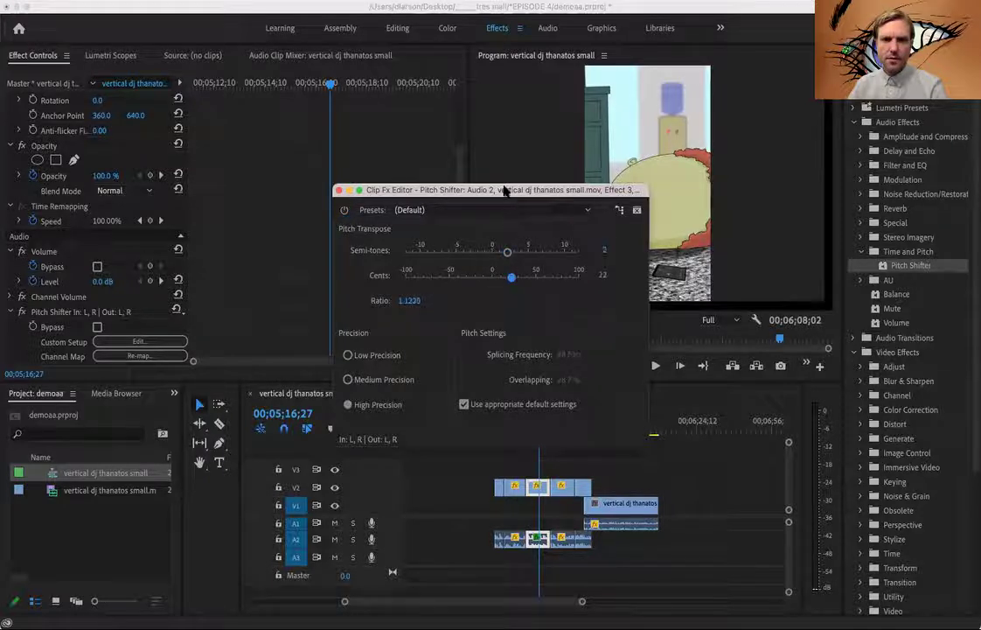
drag(504, 191, 251, 179)
key(space)
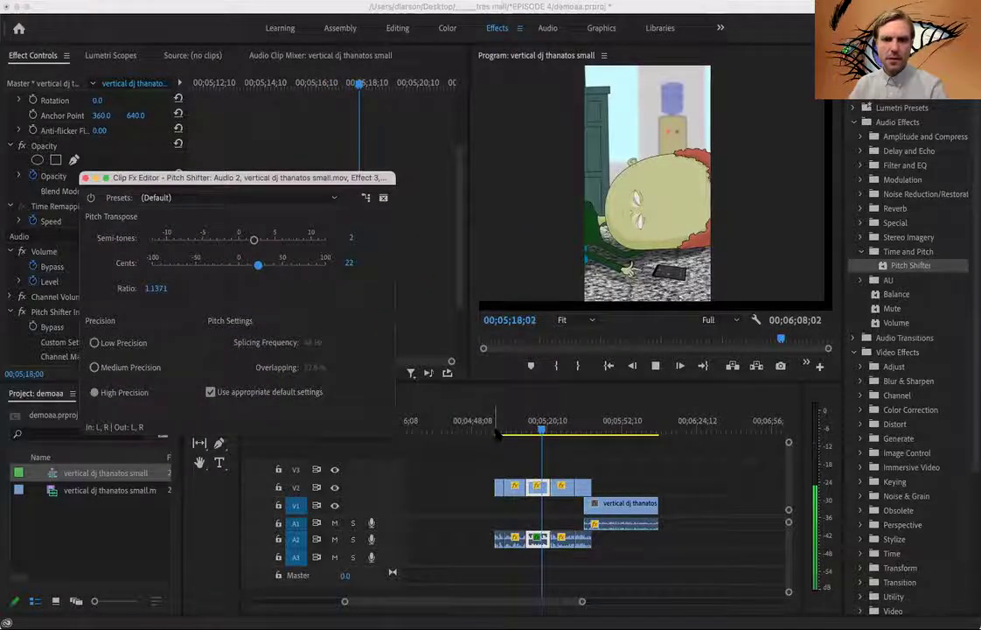
click(534, 430)
key(space)
Step: Raise the Pitch Shifter to 5 semi-tones and 38 cents and play the clip from near its start
click(274, 239)
click(272, 265)
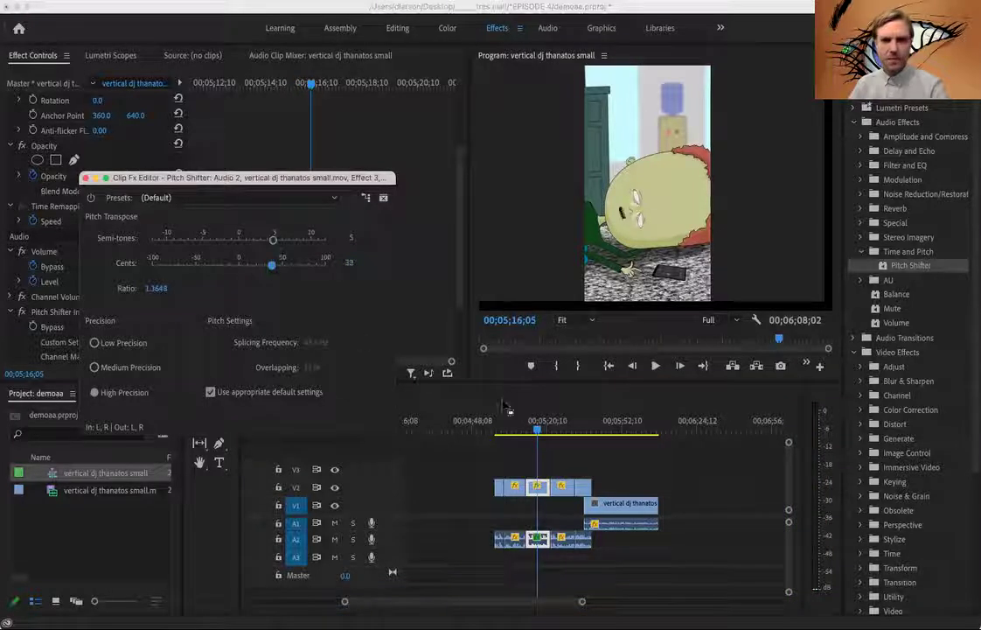
click(529, 430)
key(space)
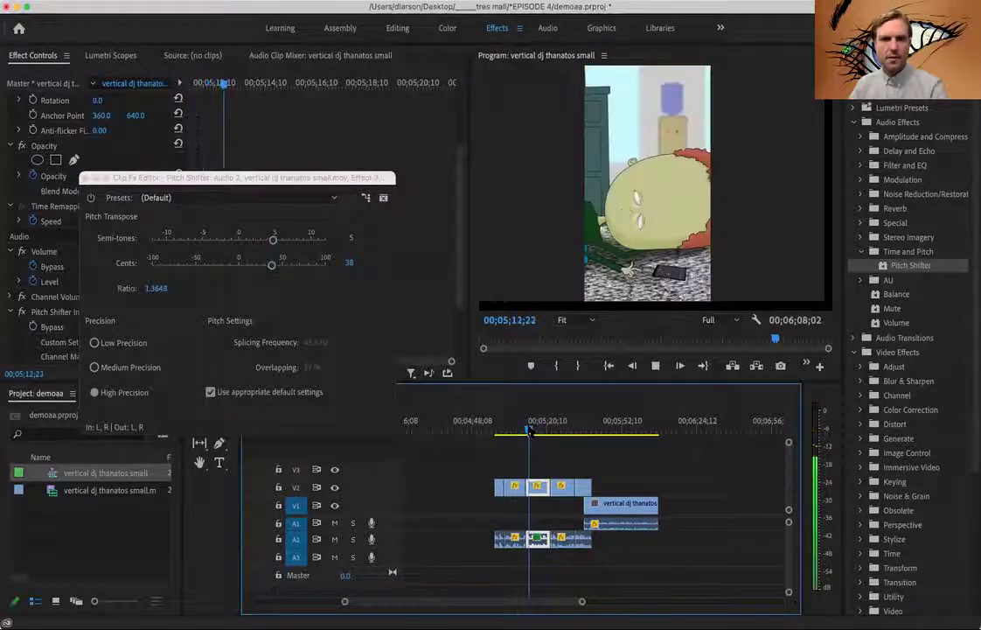
key(space)
Step: Choose High Precision for the Pitch Shifter, play the clip, and close the effect editor
click(93, 392)
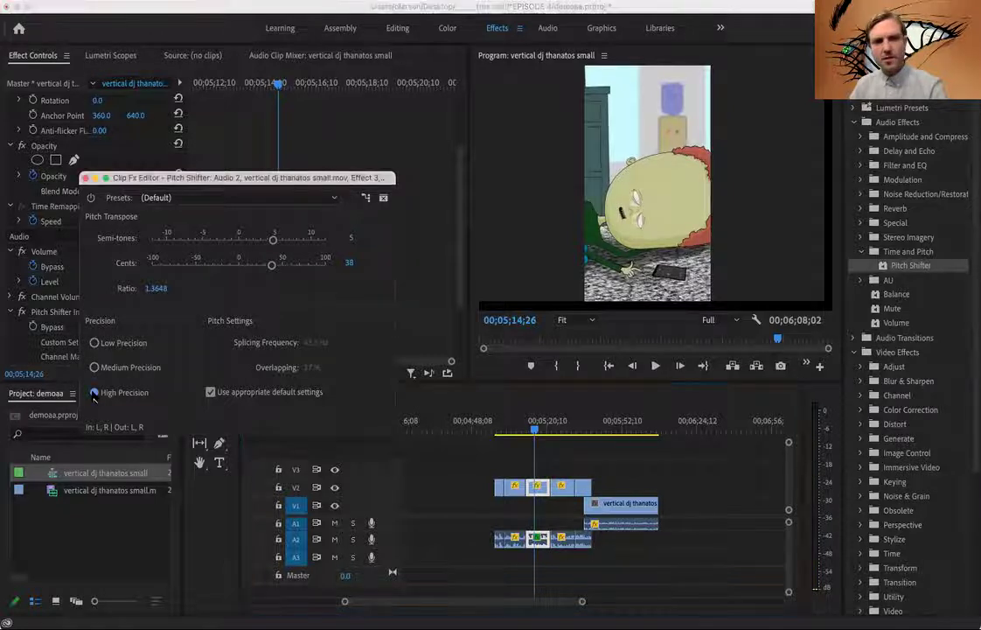
click(535, 428)
key(space)
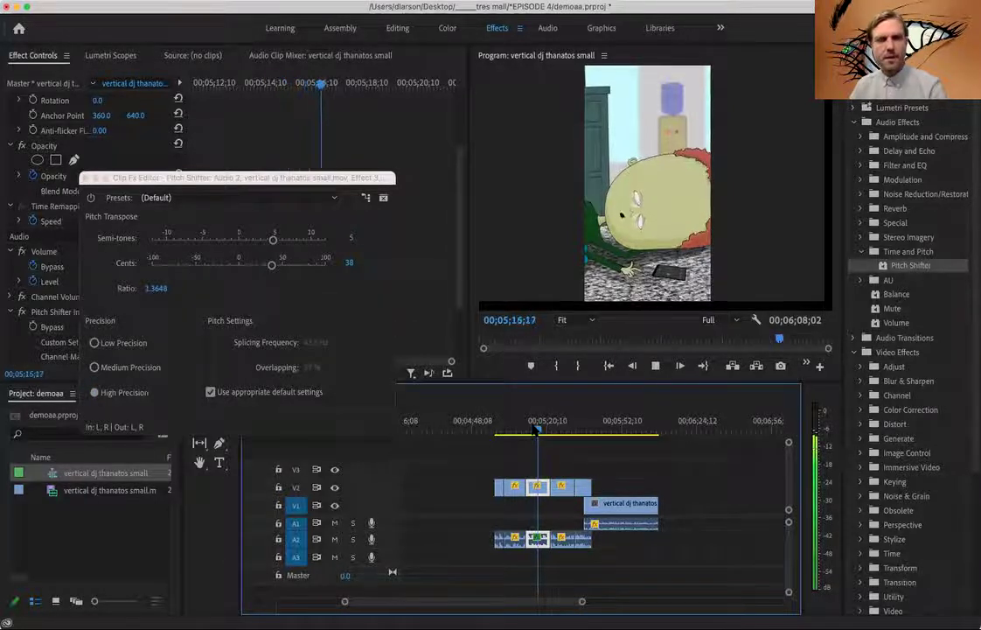
key(space)
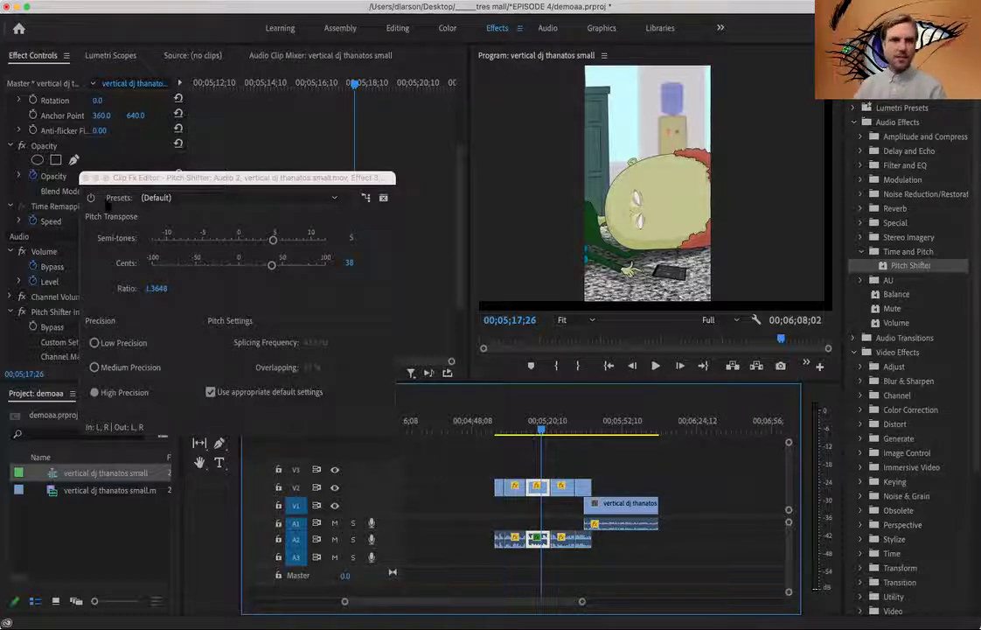
click(85, 179)
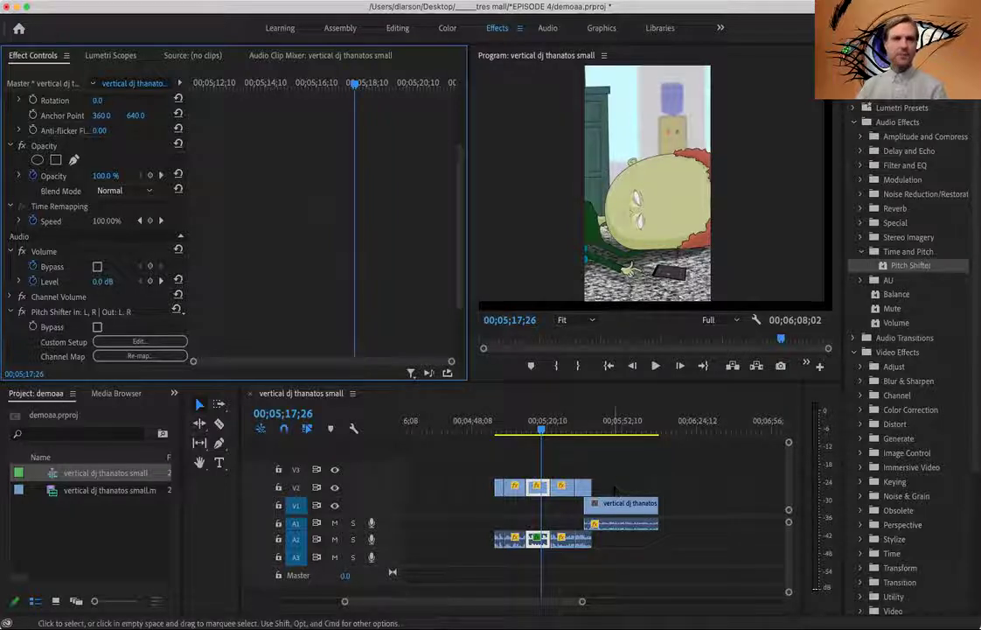
Step: Try to open the media export settings while the middle clip is still selected
click(120, 1)
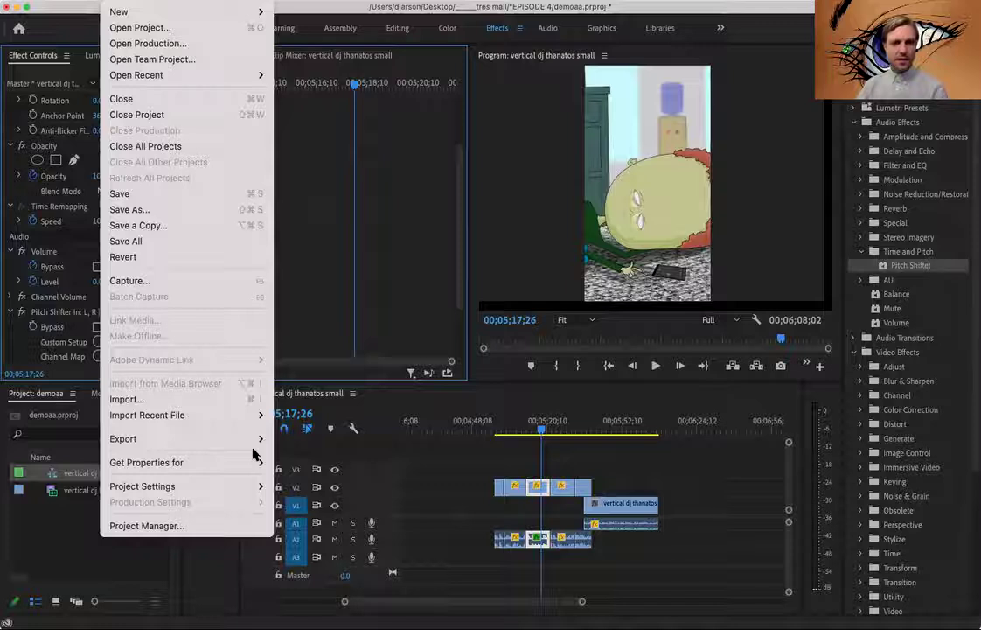
mouse_move(253, 438)
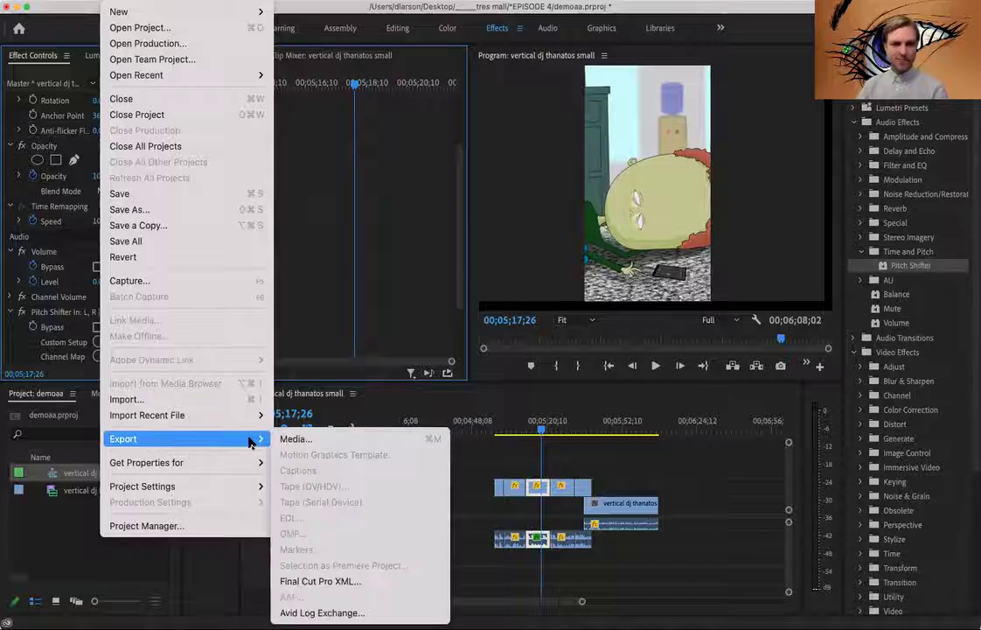
click(302, 442)
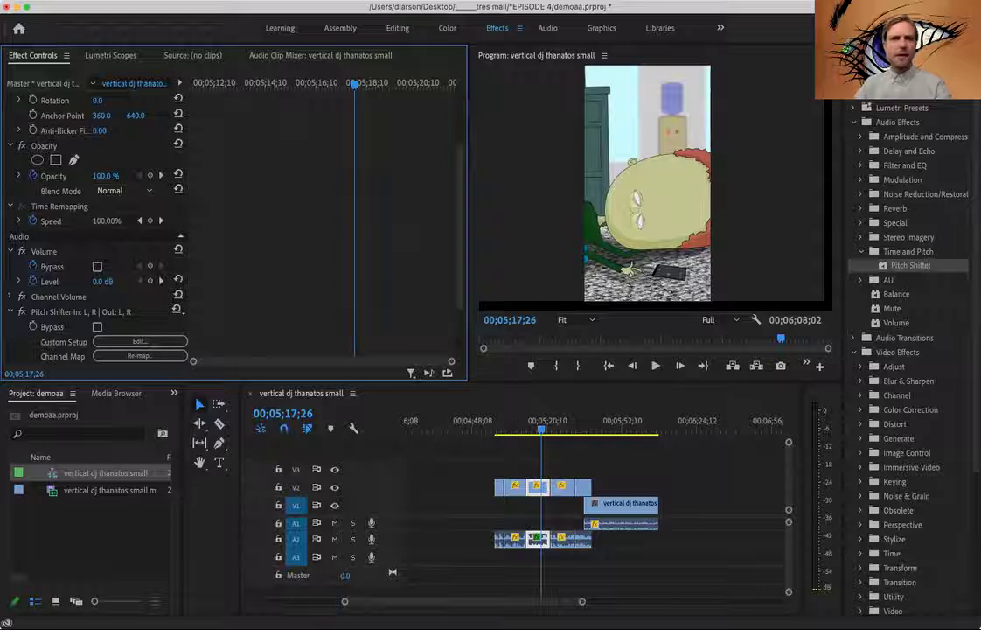
click(114, 1)
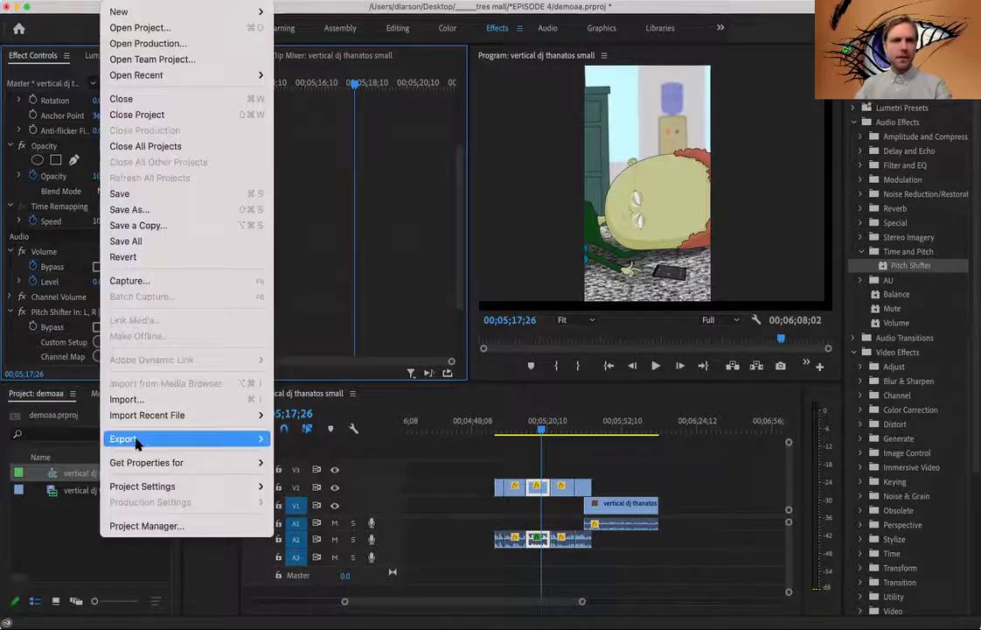
mouse_move(138, 443)
click(533, 454)
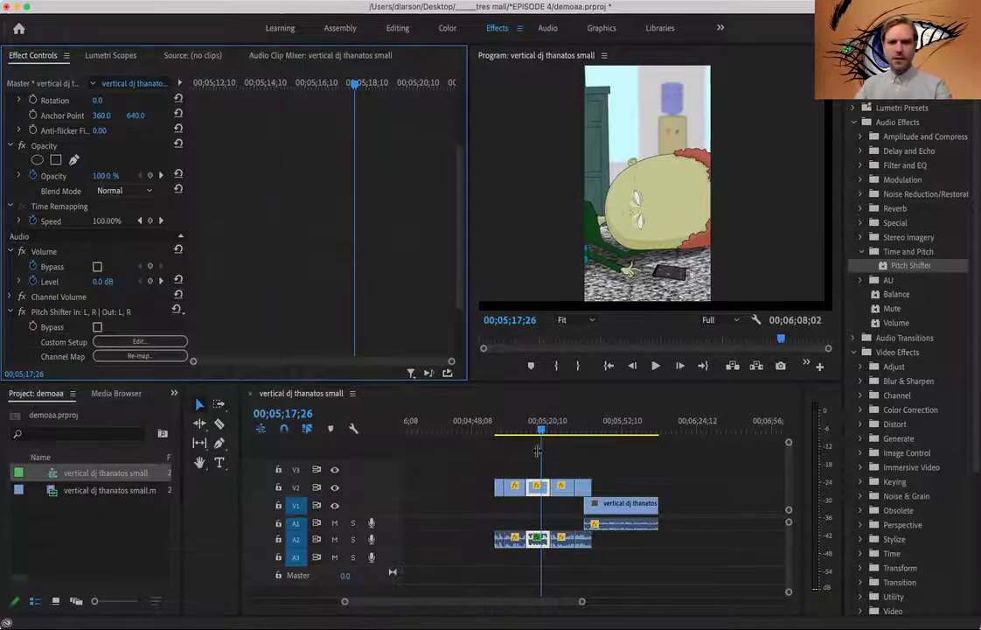
Step: Clear the clip selection and open the media export settings for the sequence
click(533, 456)
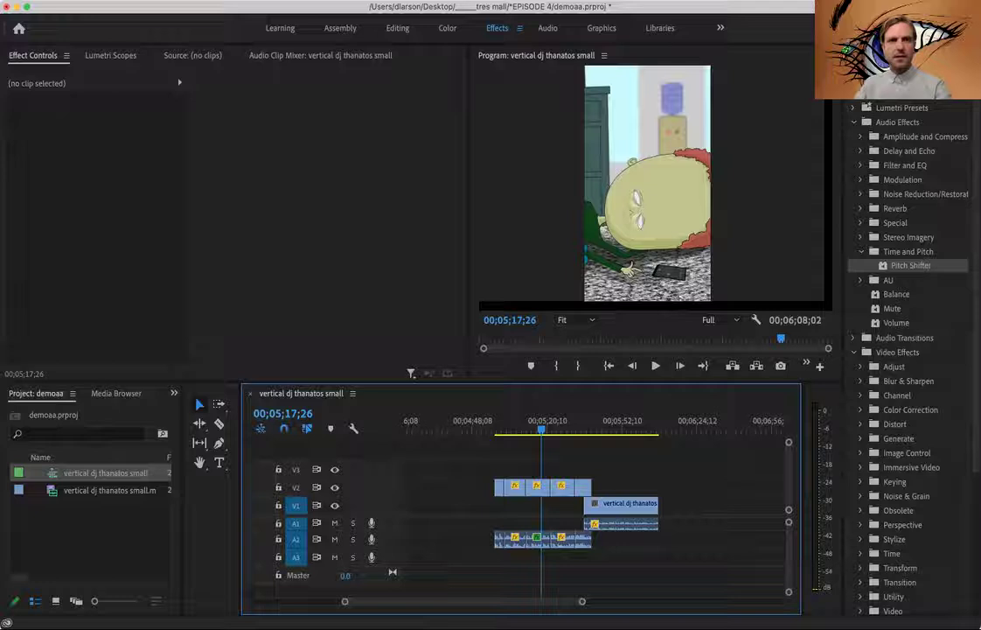
click(540, 487)
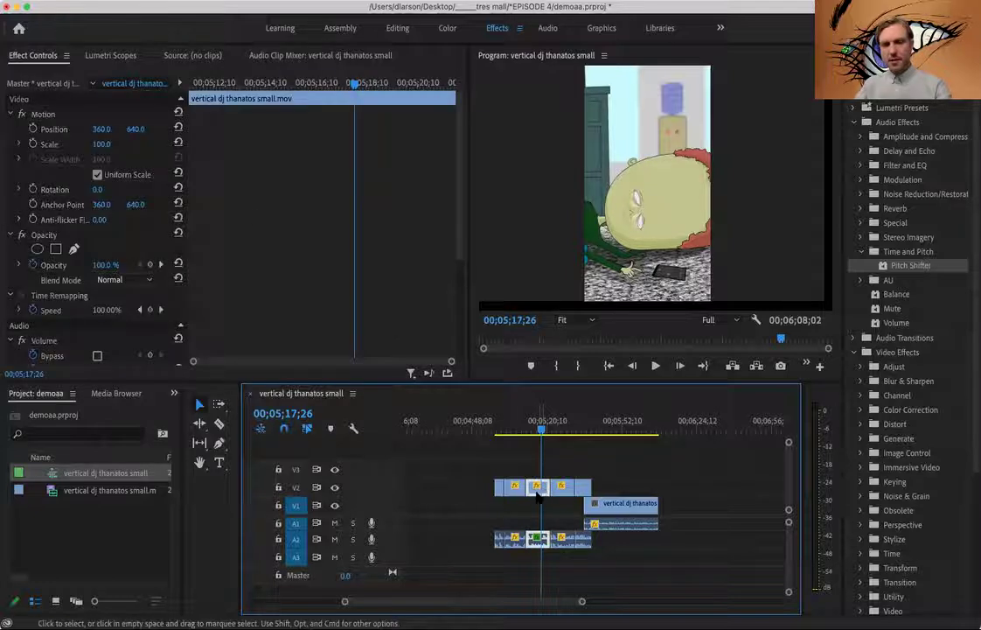
click(520, 465)
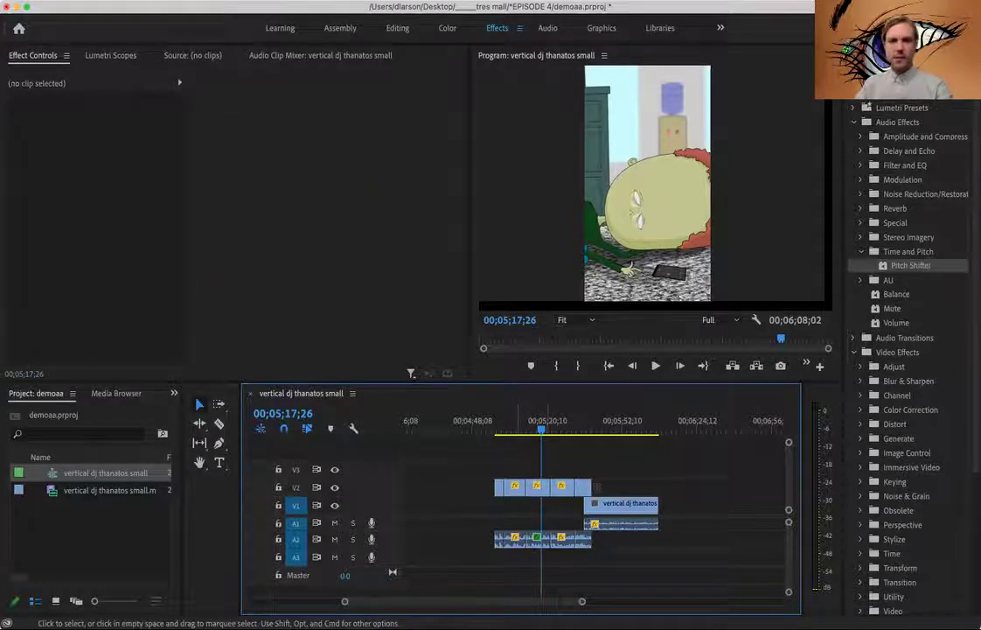
click(119, 3)
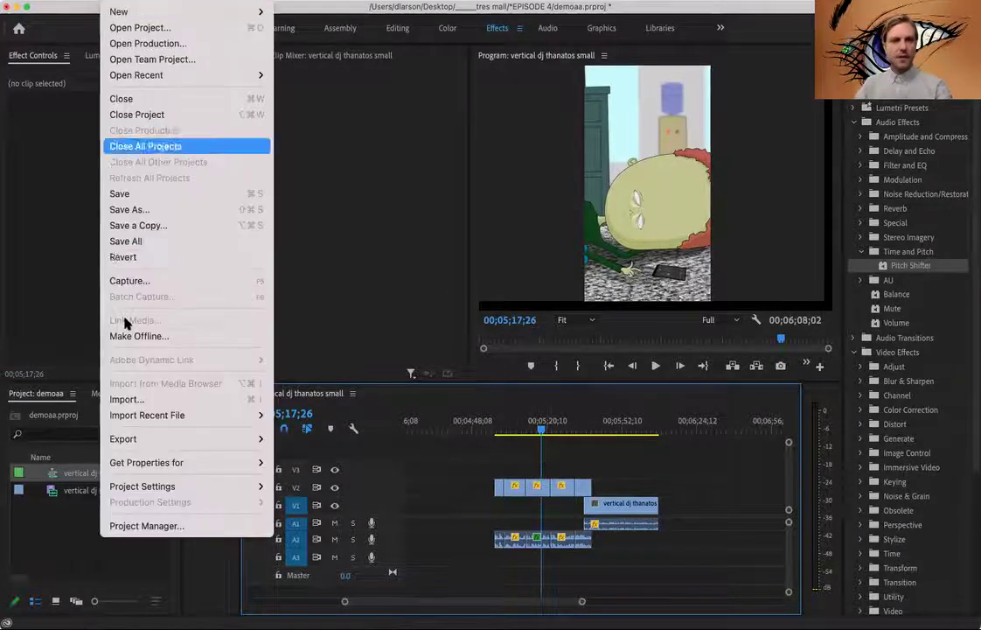
mouse_move(162, 440)
click(368, 442)
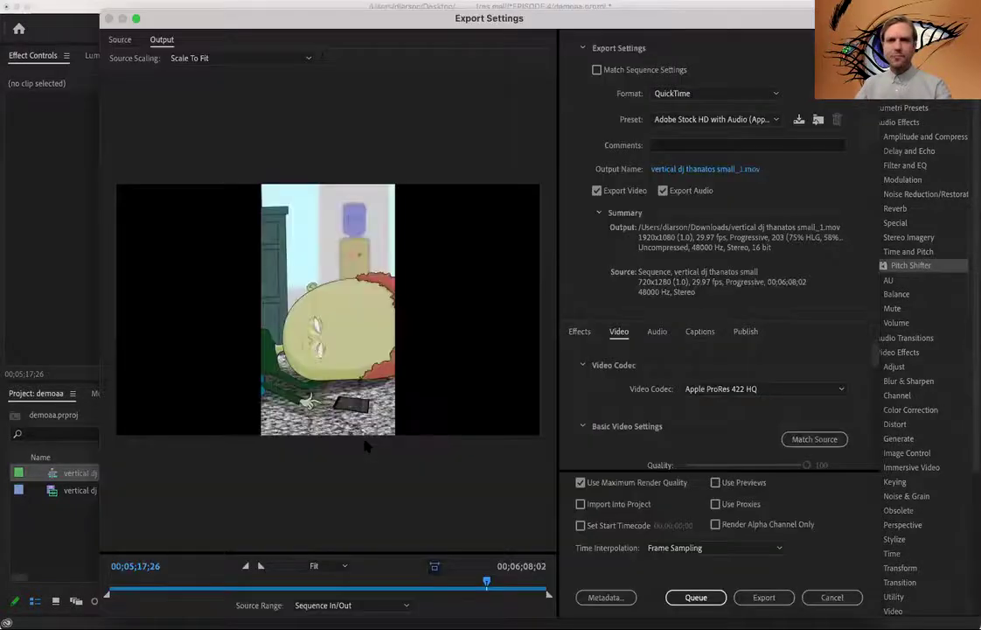
mouse_move(233, 15)
mouse_down()
mouse_move(234, 46)
mouse_move(213, 26)
mouse_move(298, 33)
mouse_move(255, 12)
mouse_move(238, 37)
mouse_move(292, 50)
mouse_move(278, 30)
mouse_move(222, 39)
mouse_move(222, 32)
mouse_up()
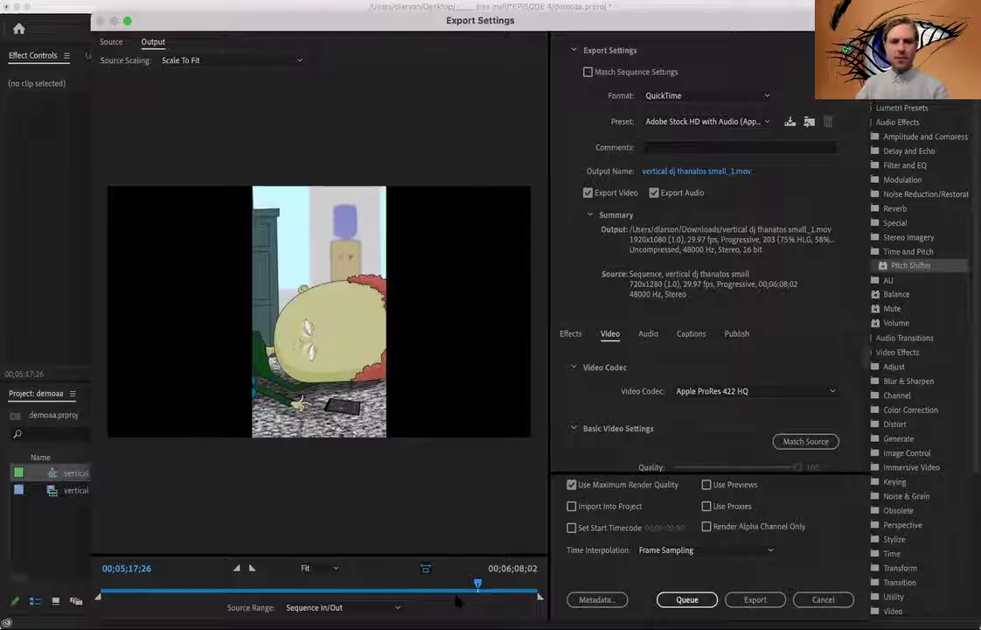
Step: Mark in and out points around 00;01;09;16 to limit the export to a custom range of about 27 seconds
click(143, 584)
click(176, 584)
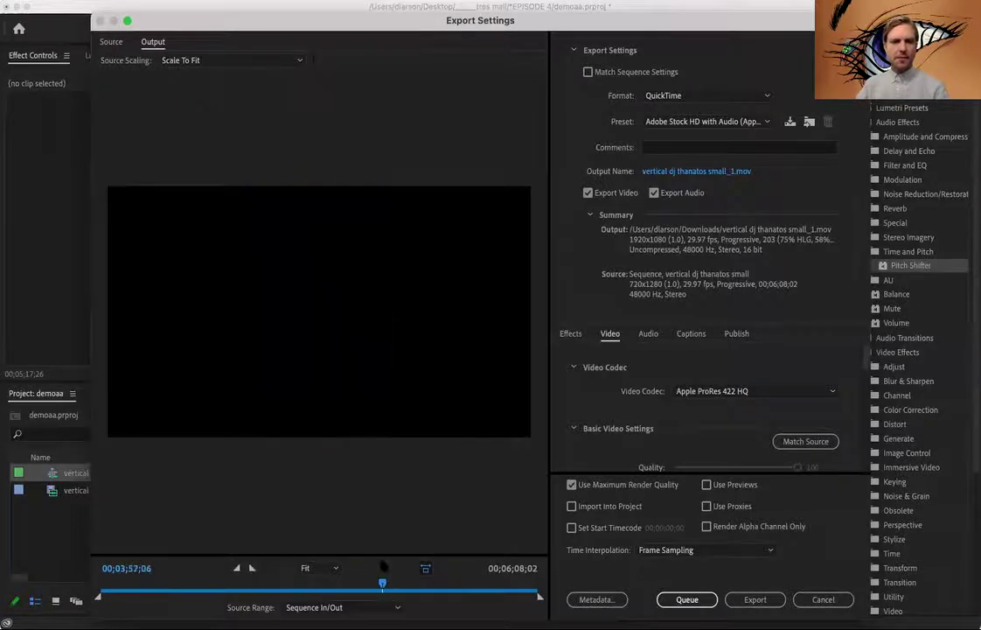
click(164, 585)
key(i)
click(187, 585)
key(o)
drag(182, 584, 183, 584)
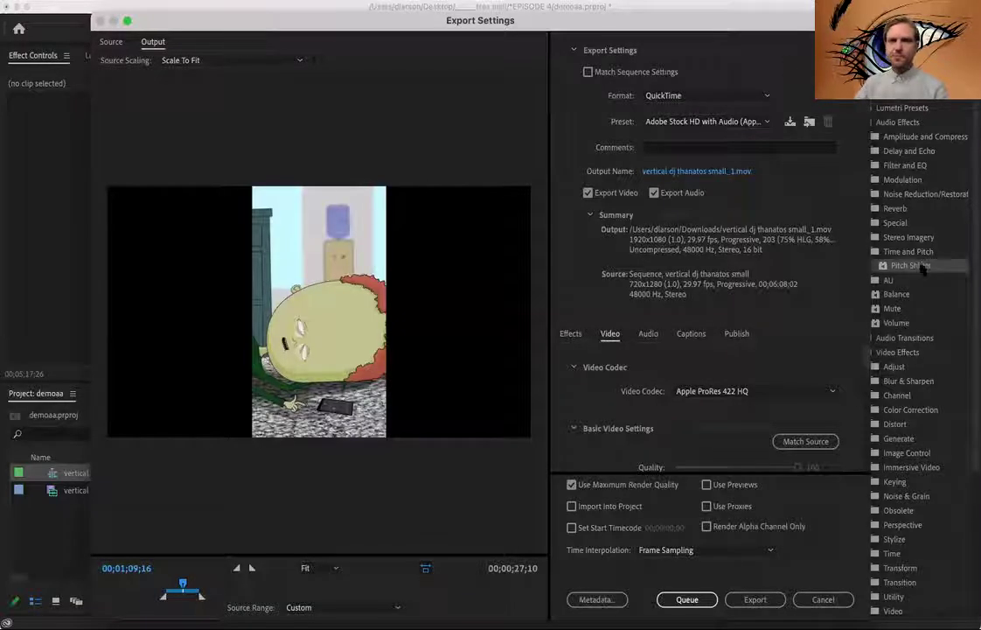
Step: Keep QuickTime as the export format, choose the Apple ProRes 4444 preset, and preview the frame at 00;01;15;21
click(687, 98)
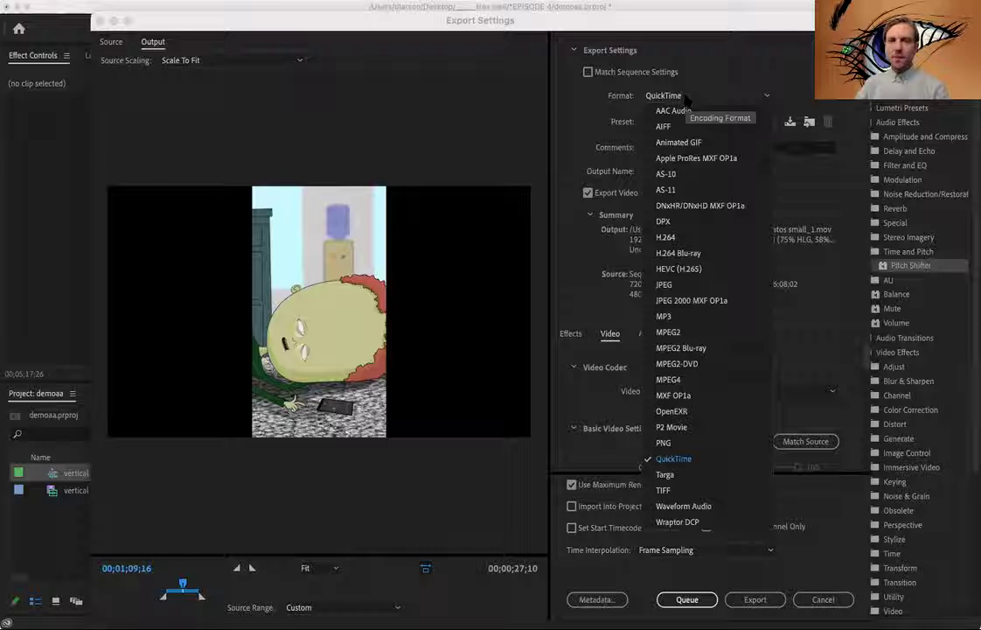
click(682, 460)
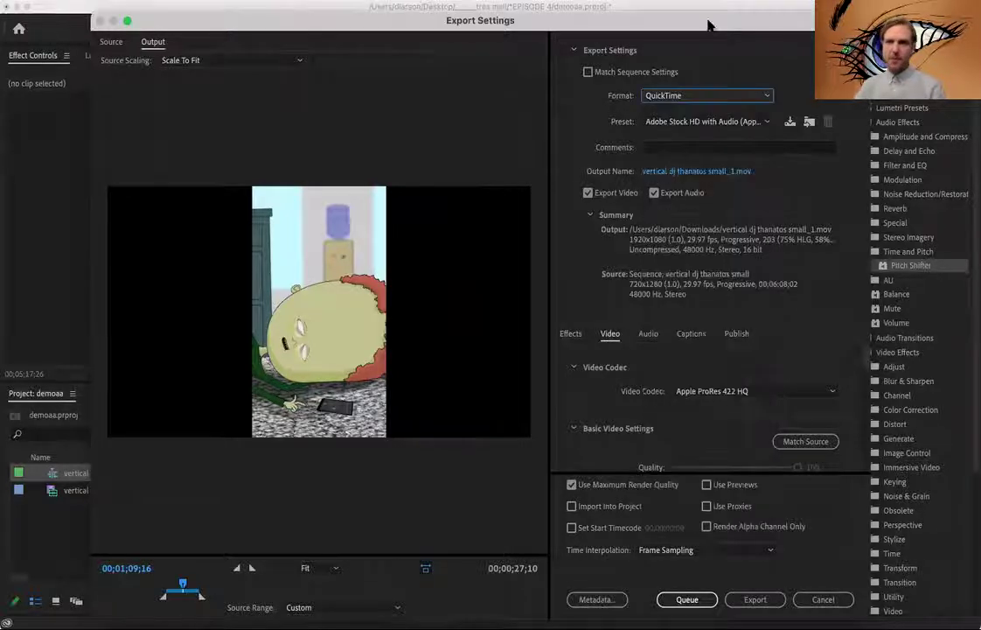
click(750, 123)
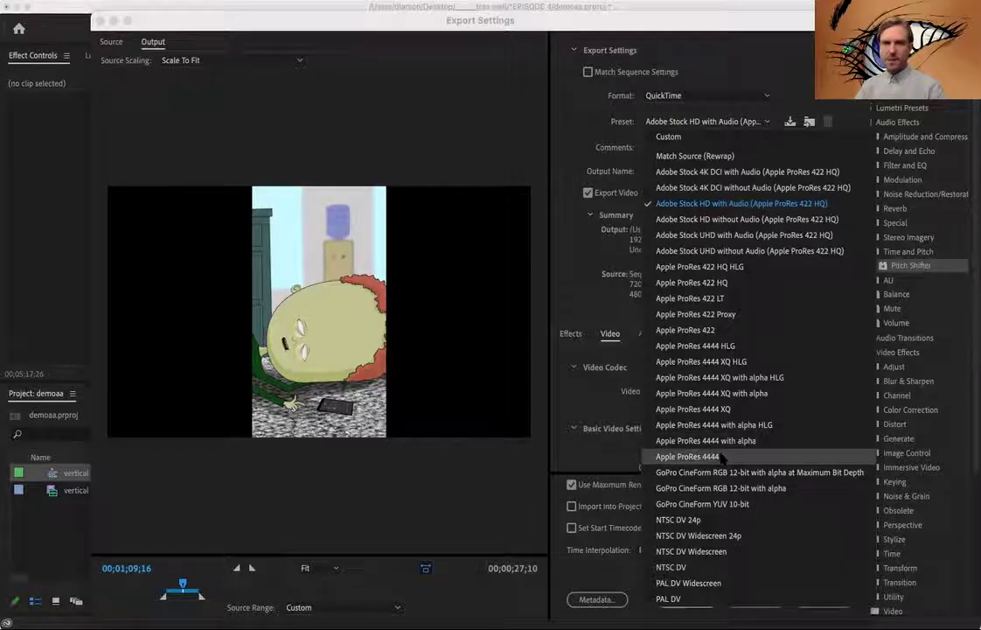
click(688, 457)
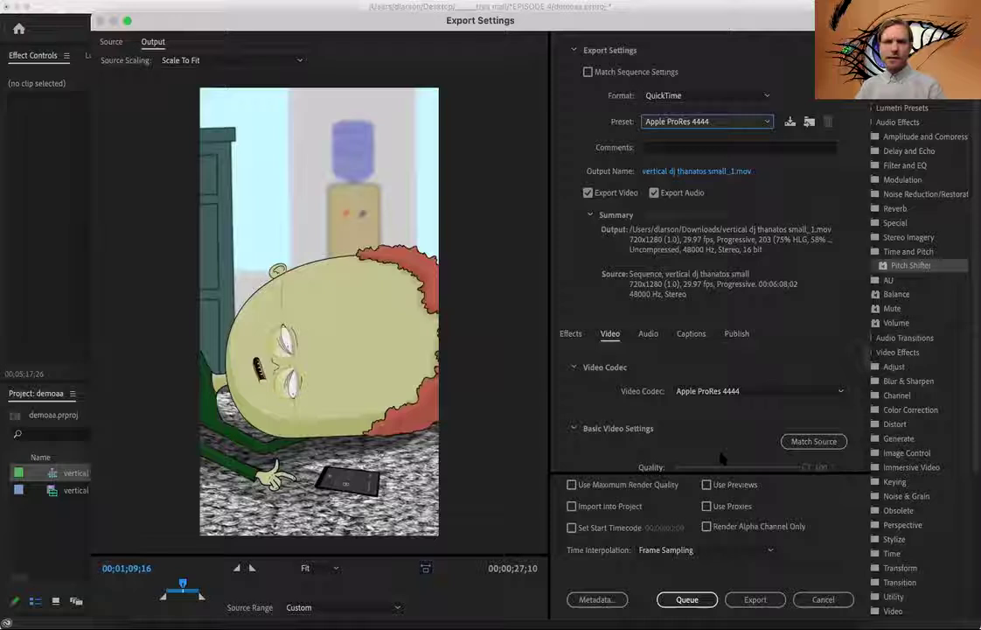
drag(183, 583, 190, 583)
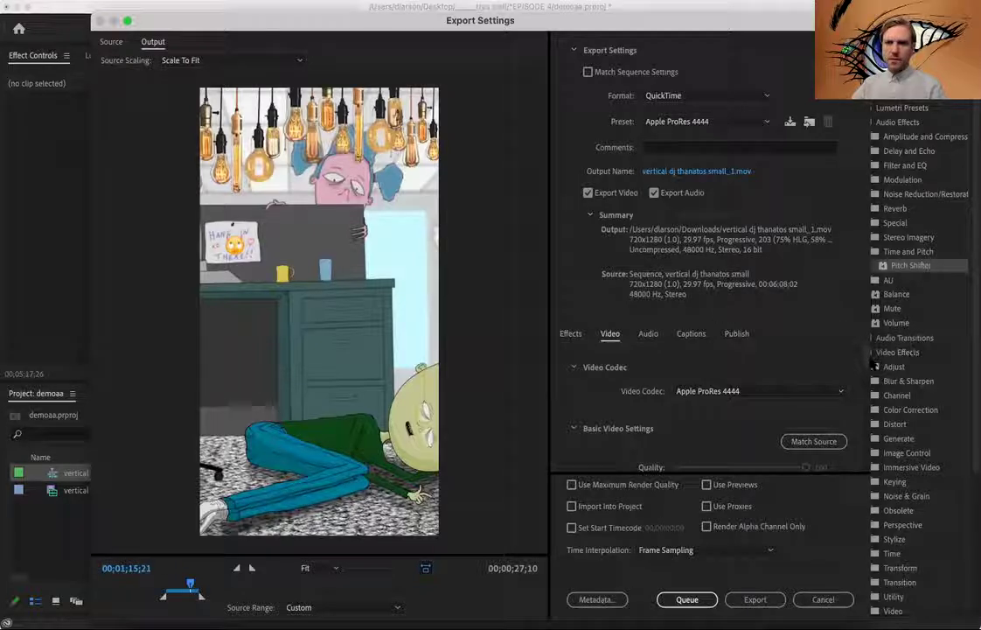
Step: Review the video export settings and match the basic video settings to the source
scroll(767, 350, down, 3)
scroll(868, 373, down, 5)
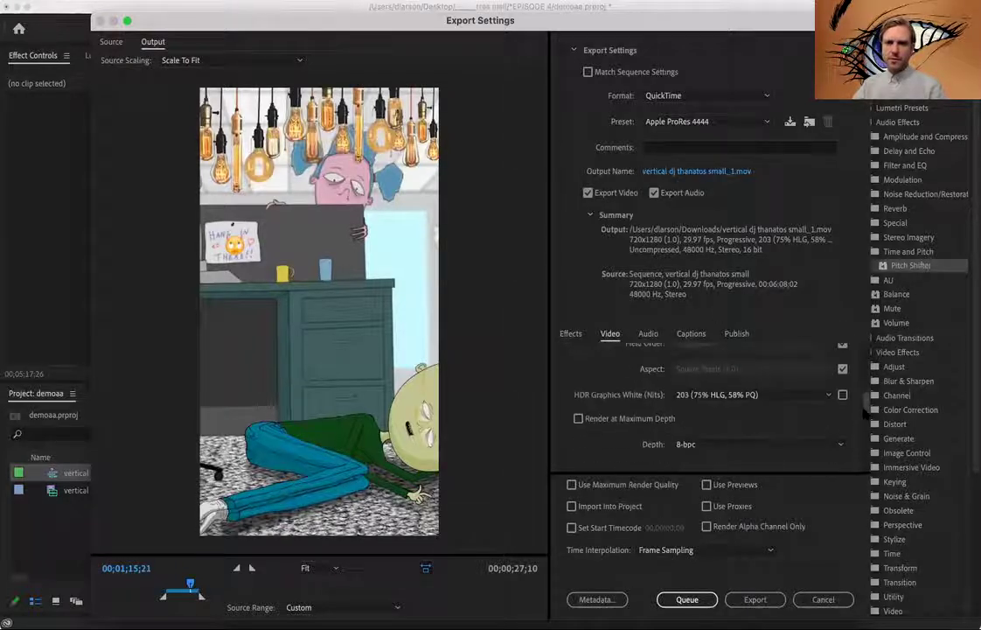
scroll(865, 429, down, 5)
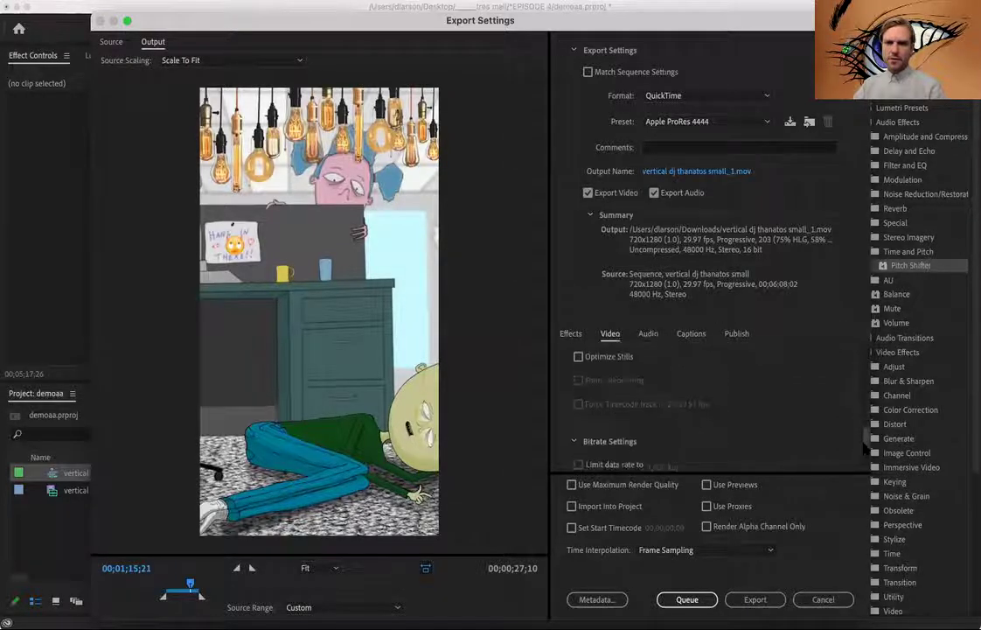
scroll(857, 393, up, 8)
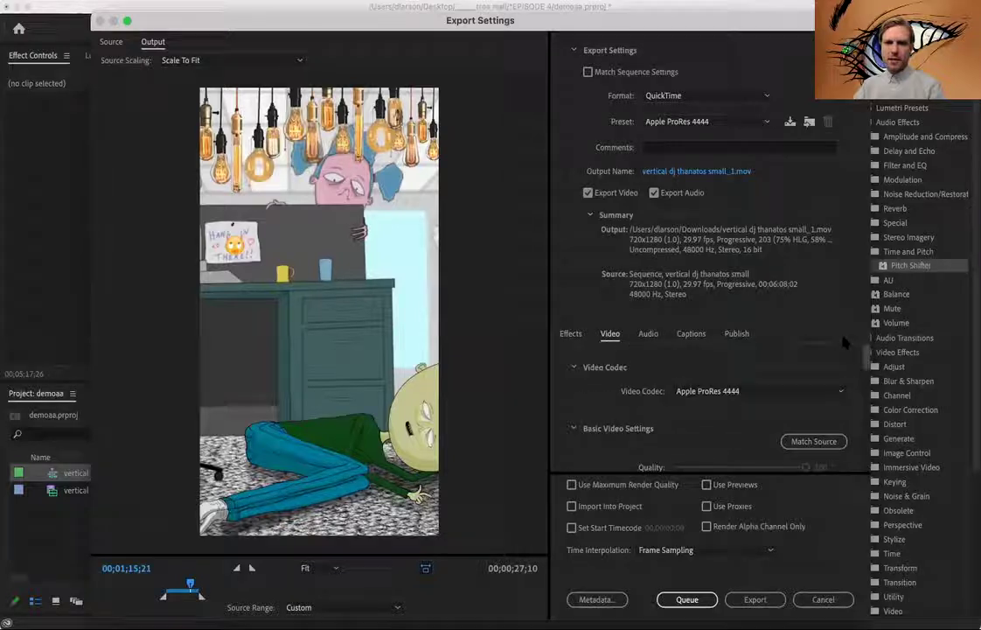
scroll(857, 374, down, 2)
scroll(856, 374, up, 3)
scroll(857, 373, down, 1)
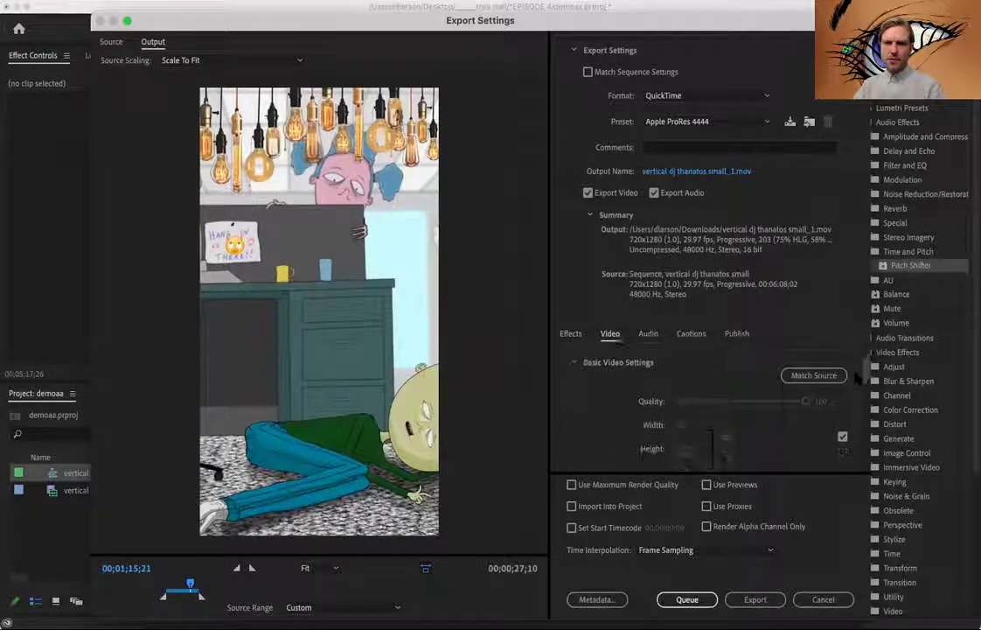
click(798, 372)
Step: Enable Render at Maximum Depth and Use Maximum Render Quality, and preview the frame at 00;01;04;01
scroll(862, 367, up, 3)
scroll(864, 367, down, 4)
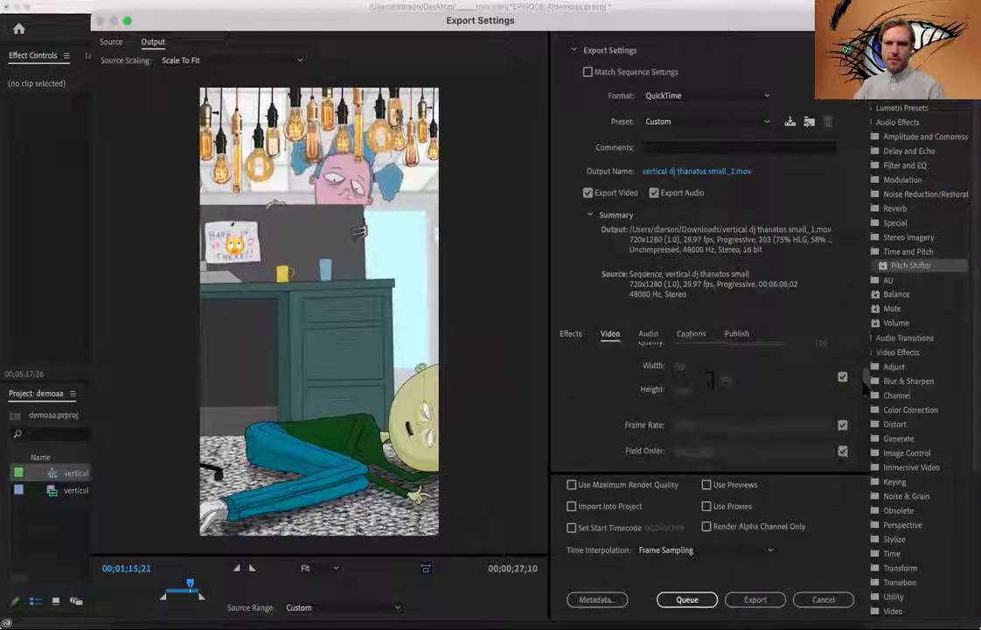
scroll(866, 393, down, 3)
scroll(866, 400, down, 2)
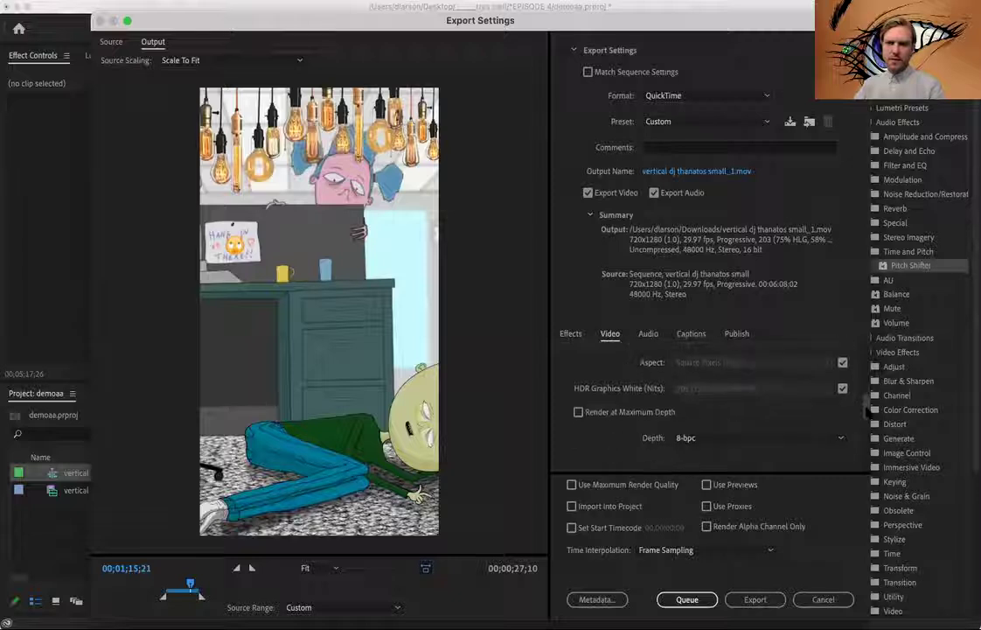
click(578, 411)
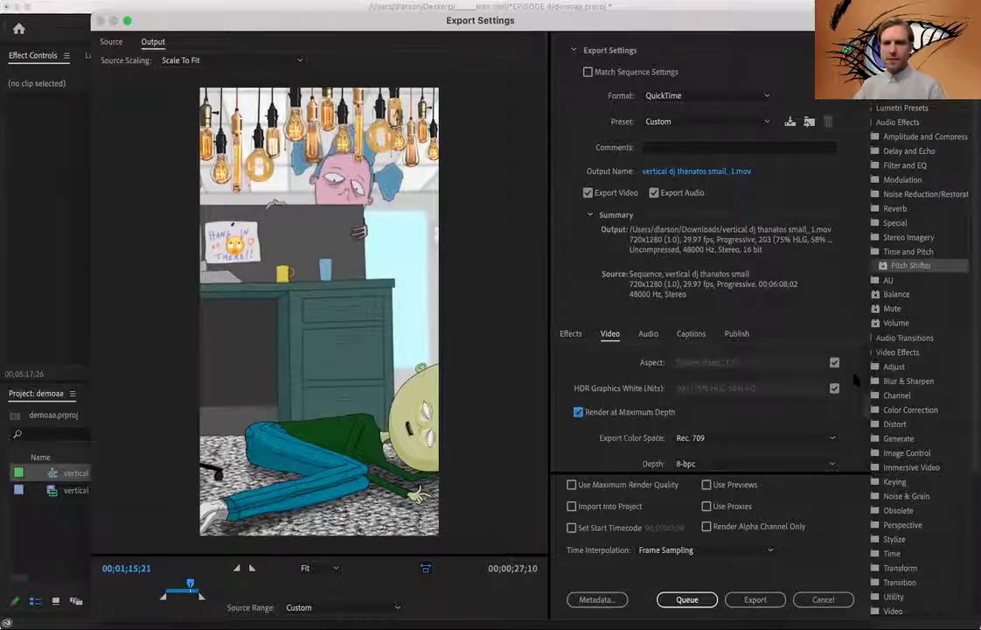
scroll(866, 441, down, 3)
scroll(869, 446, down, 2)
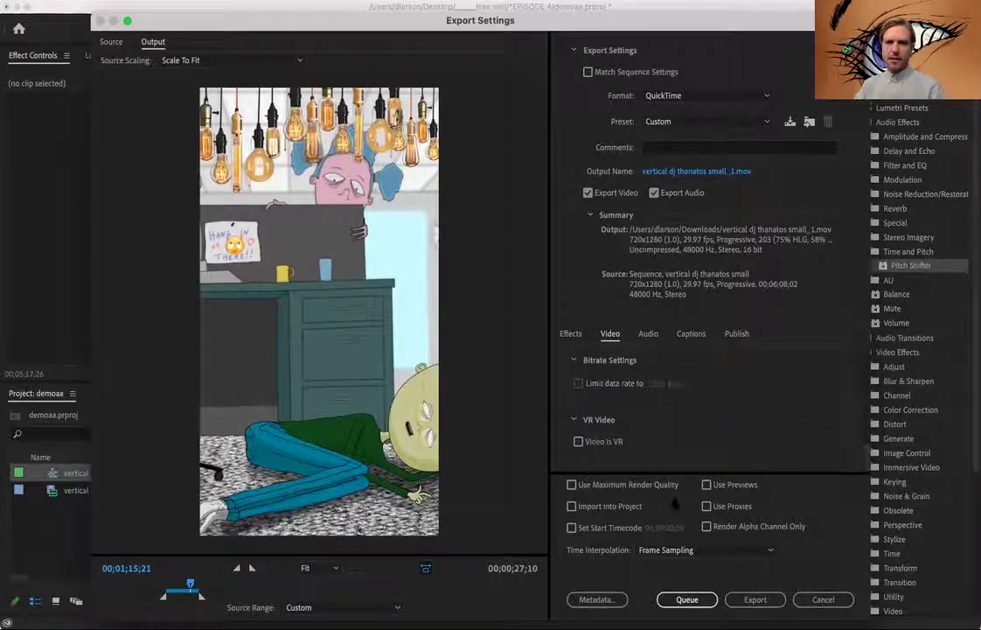
click(572, 484)
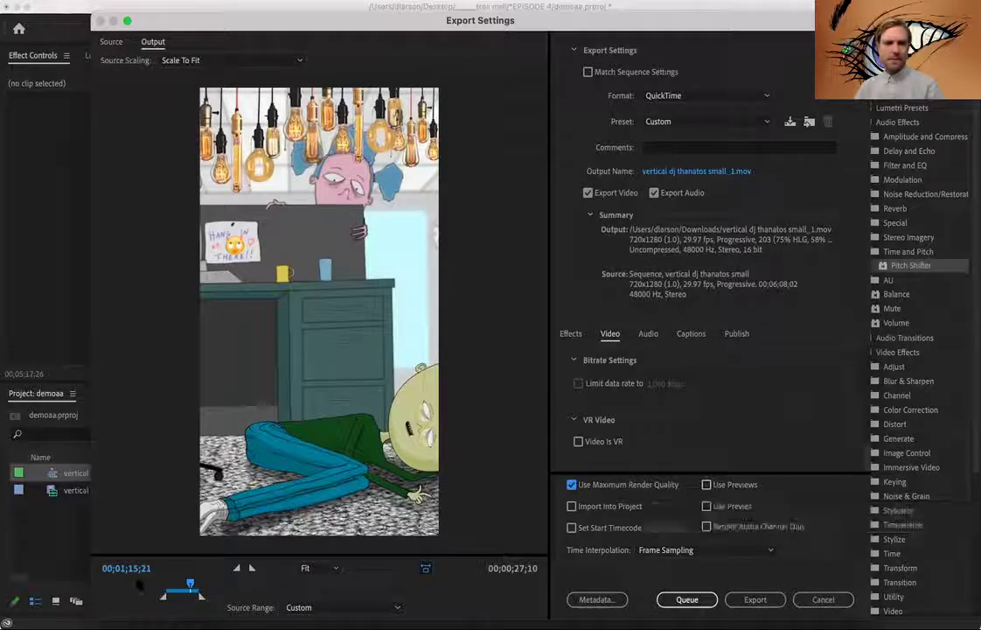
drag(191, 584, 178, 586)
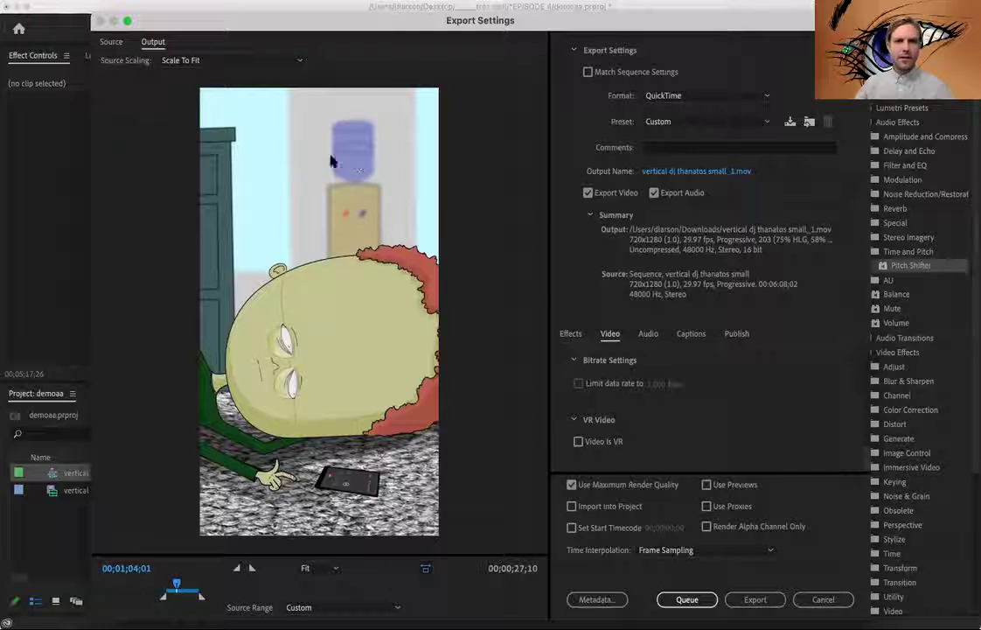
Step: Leave the export settings, switch to QuickTime Player, and view vertical dj thanatos small.mov at 00:44
key(Escape)
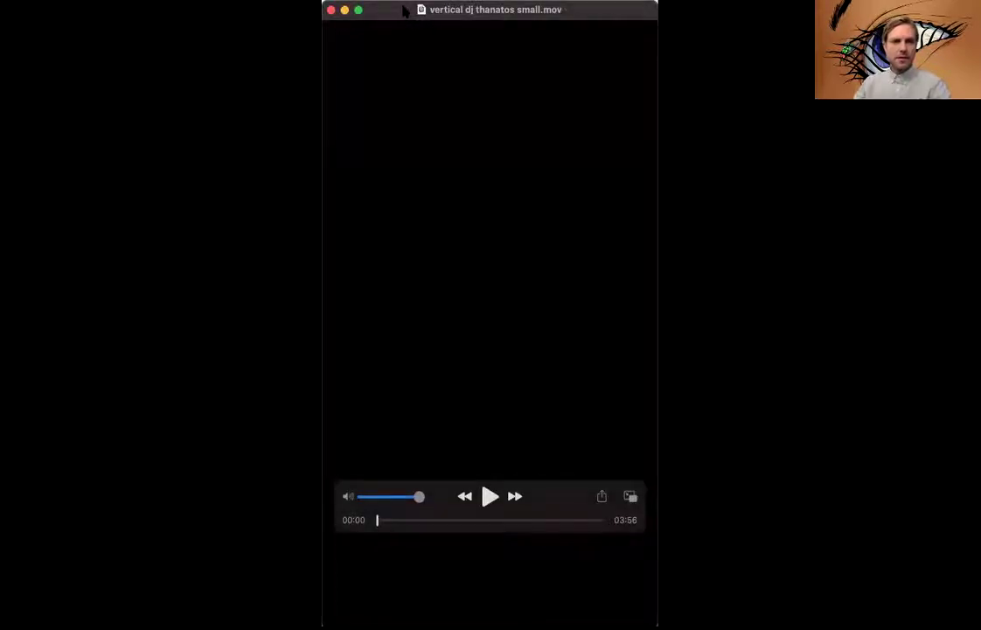
click(411, 520)
drag(411, 519, 404, 520)
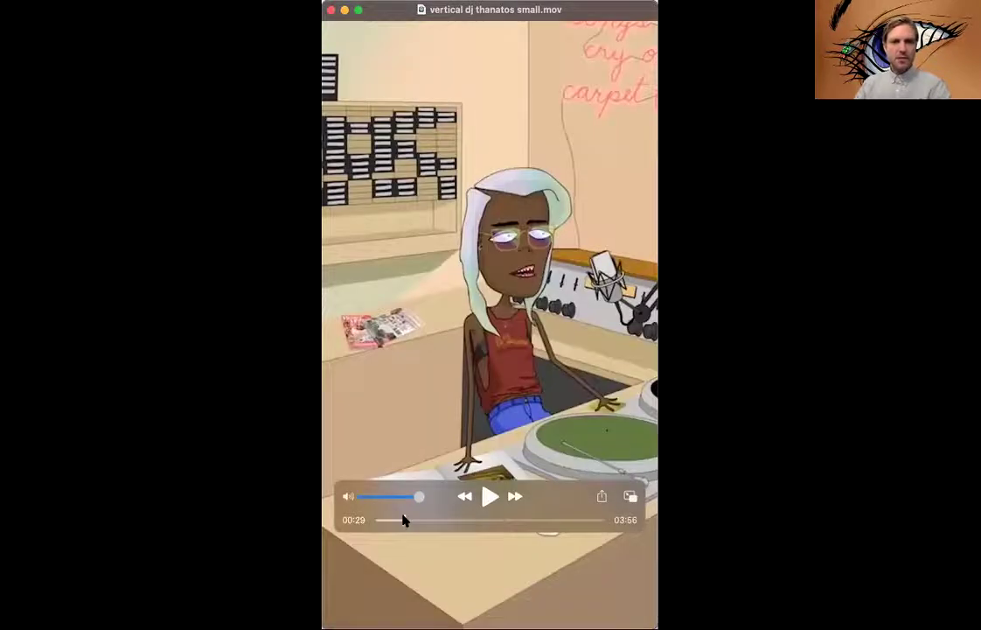
click(419, 519)
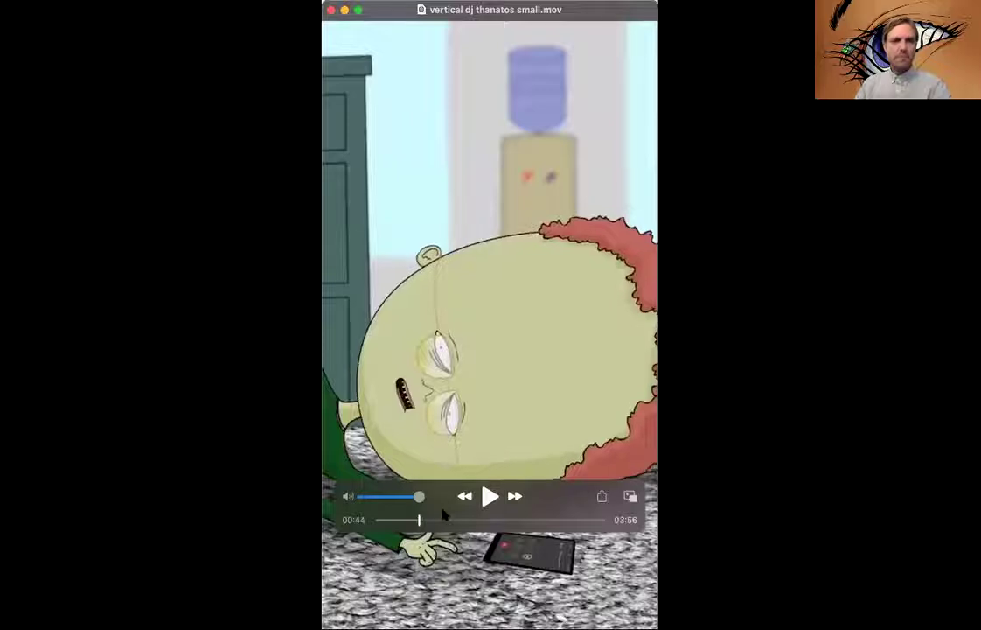
Step: Choose to export the opened movie as 1080p
click(405, 2)
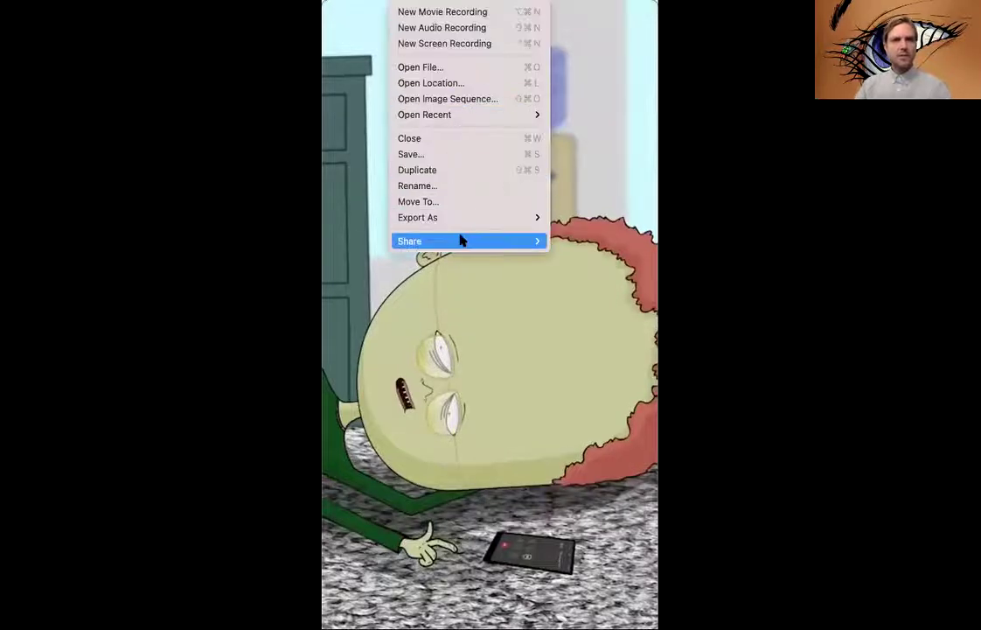
mouse_move(461, 240)
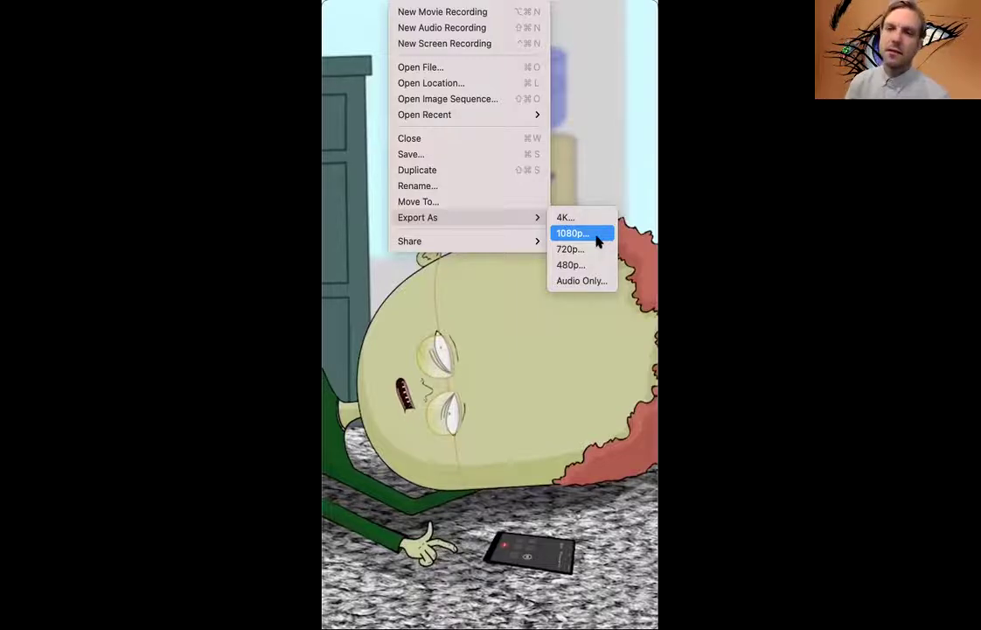
click(598, 236)
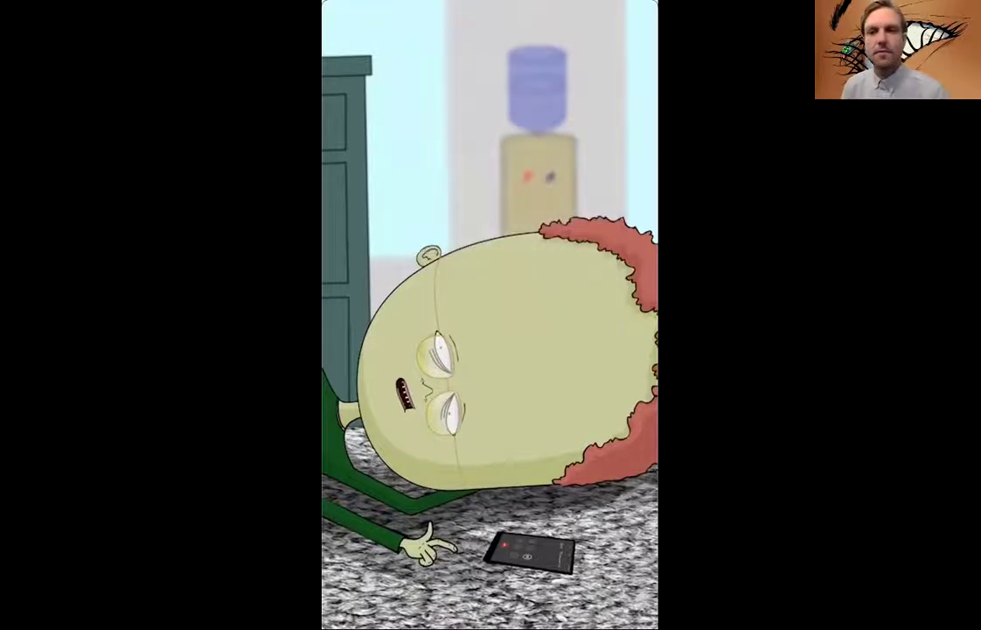